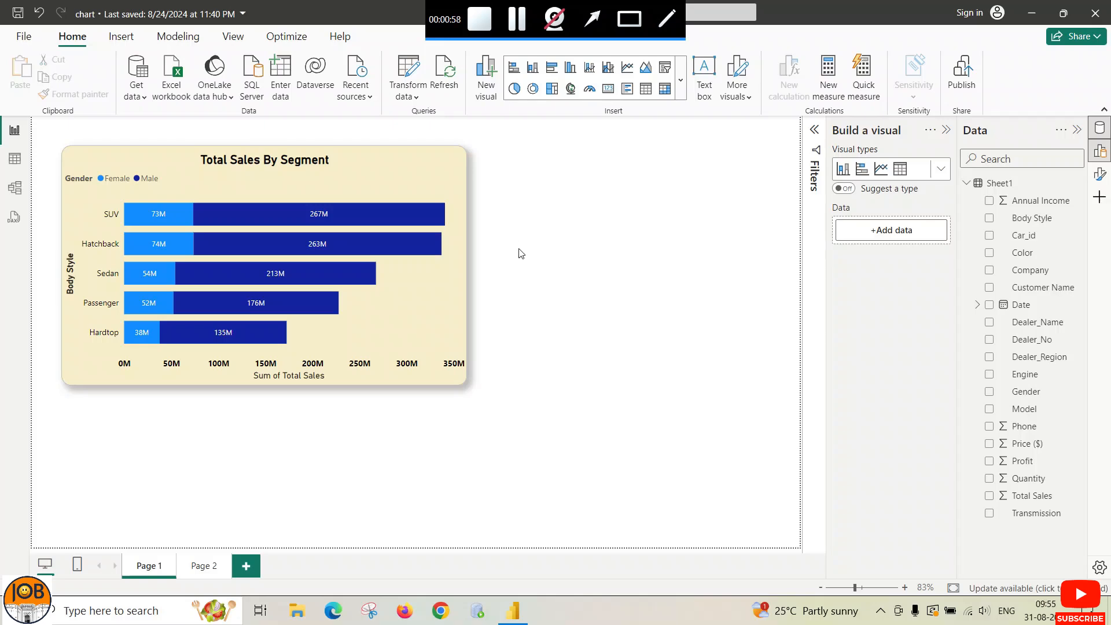
# Step: Narrow the Total Sales By Segment chart slightly by dragging its right edge inward
pyautogui.click(458, 287)
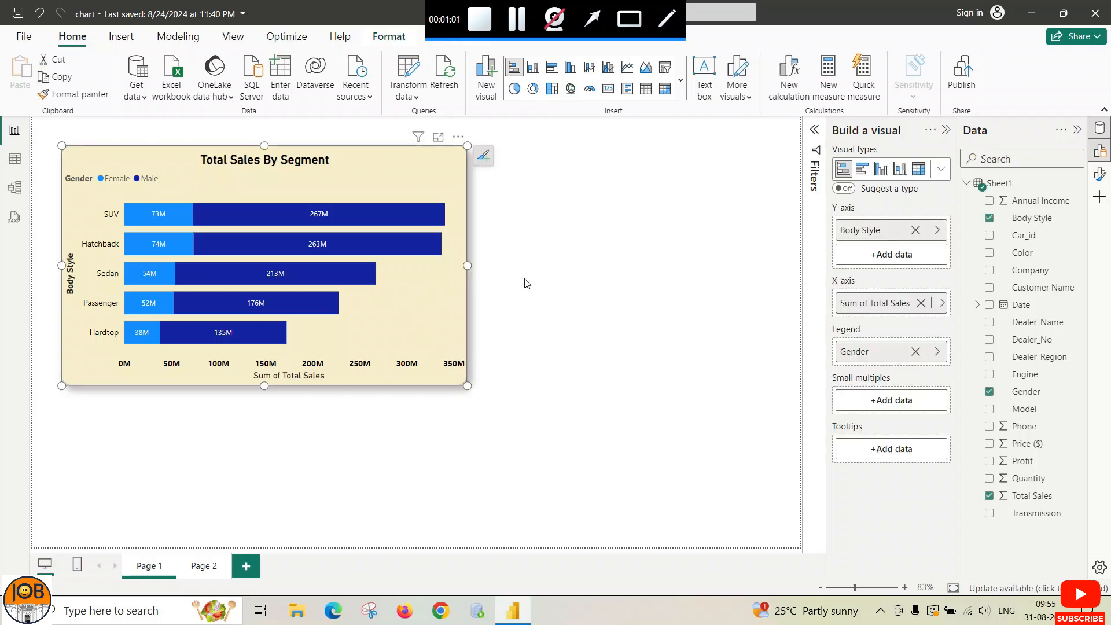
pyautogui.click(469, 264)
pyautogui.moveTo(469, 265); pyautogui.dragTo(454, 265)
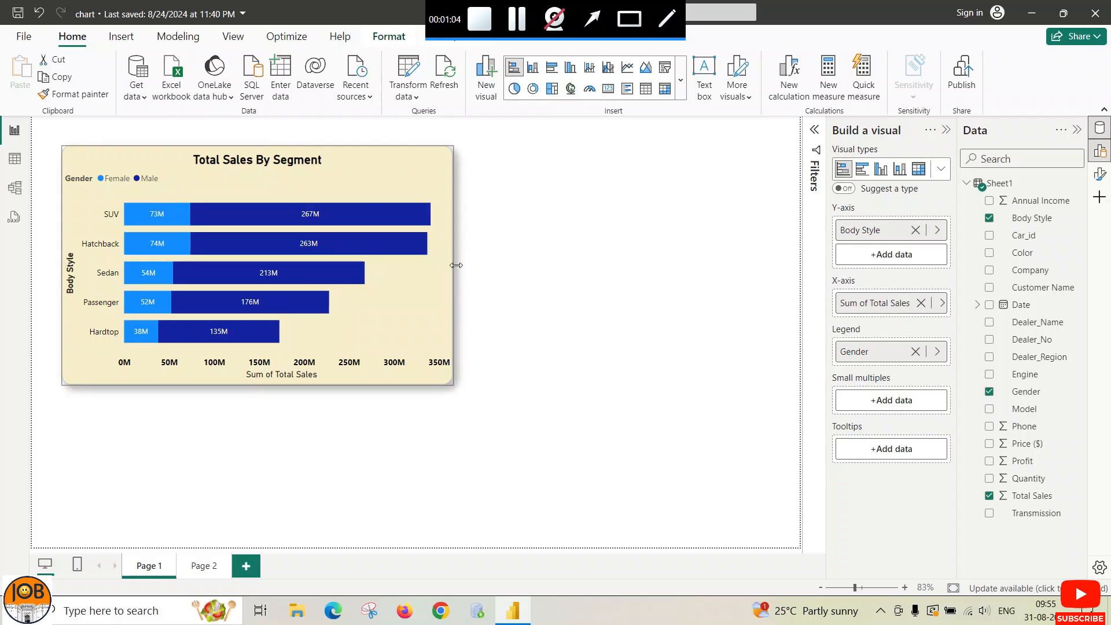
# Step: Browse the visual types list, close it, and switch to blank Page 2
pyautogui.click(682, 81)
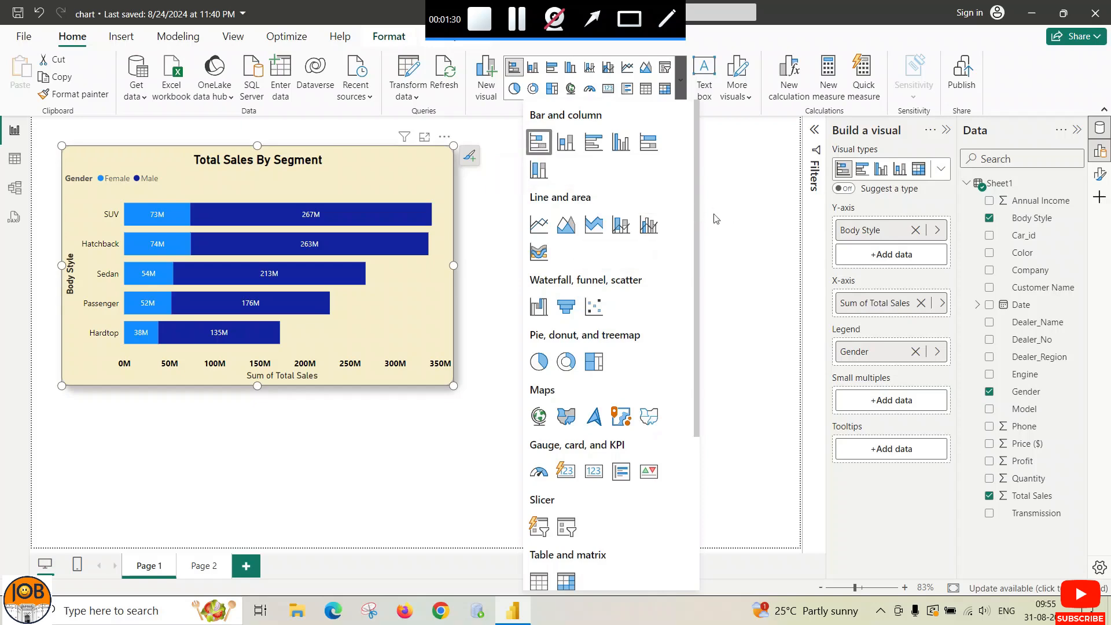
pyautogui.click(516, 362)
pyautogui.click(204, 565)
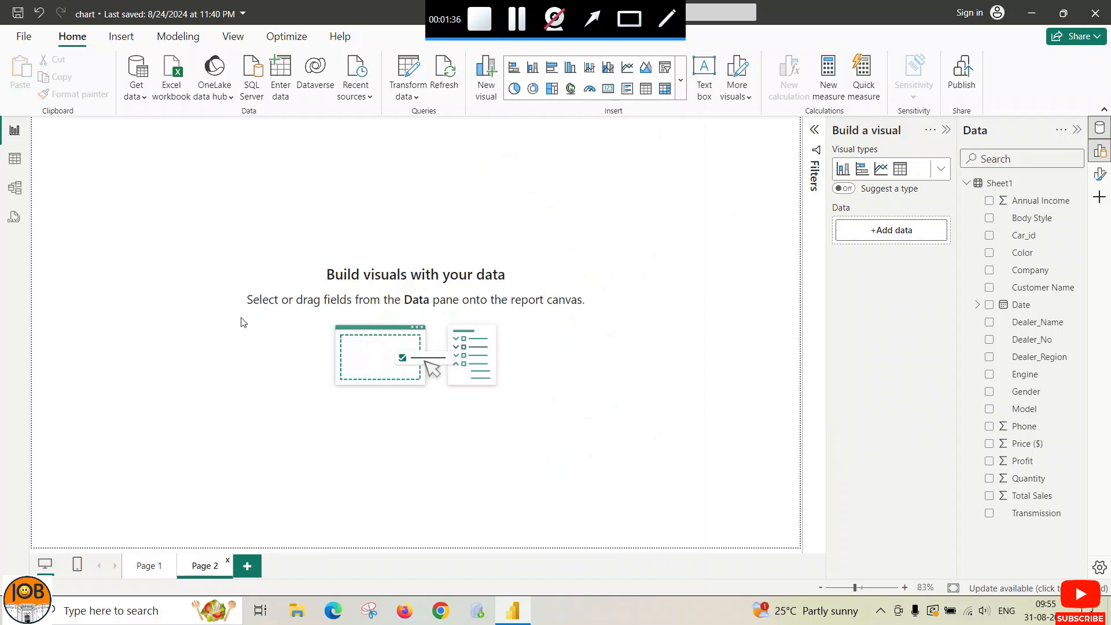
# Step: Insert an empty stacked column chart on Page 2 and move it slightly lower
pyautogui.click(680, 79)
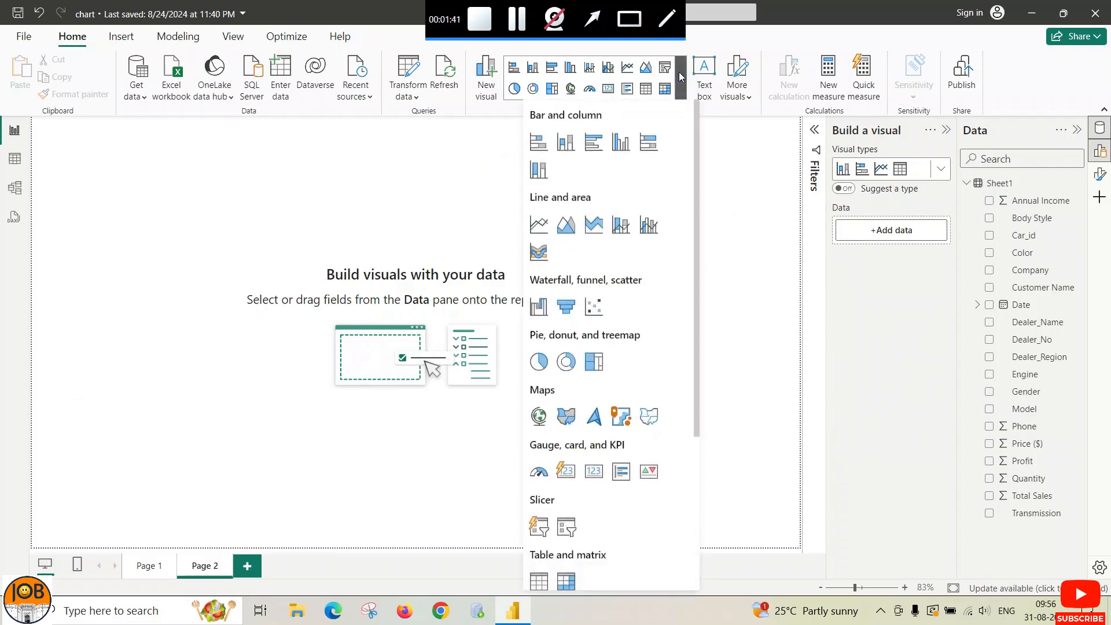
pyautogui.click(567, 150)
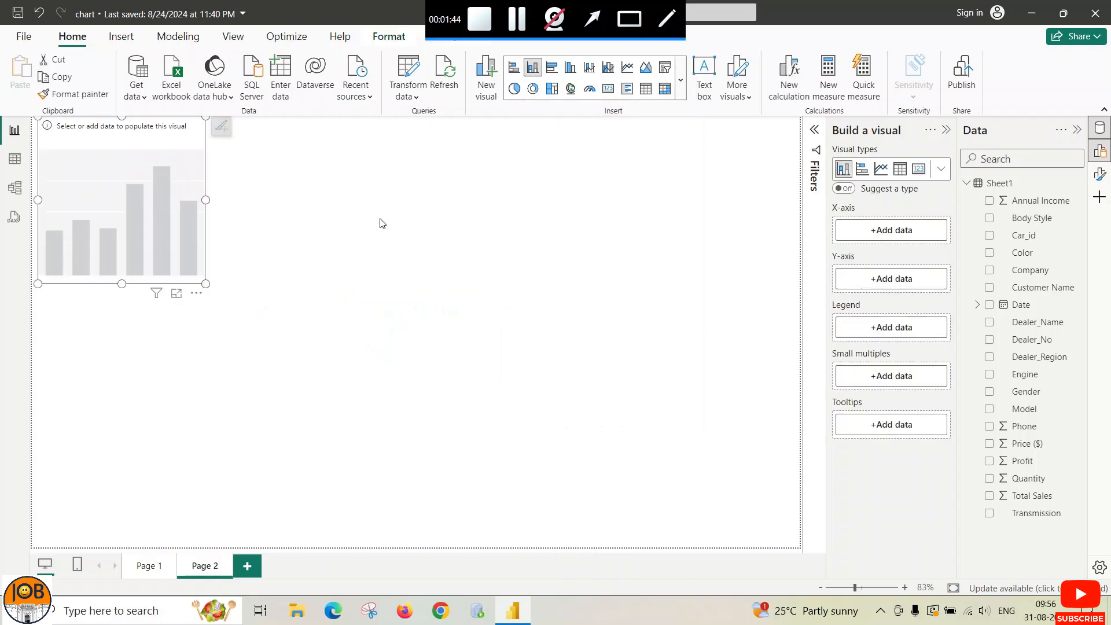
pyautogui.moveTo(189, 136); pyautogui.dragTo(199, 176)
# Step: Widen the empty column chart toward the right
pyautogui.click(217, 237)
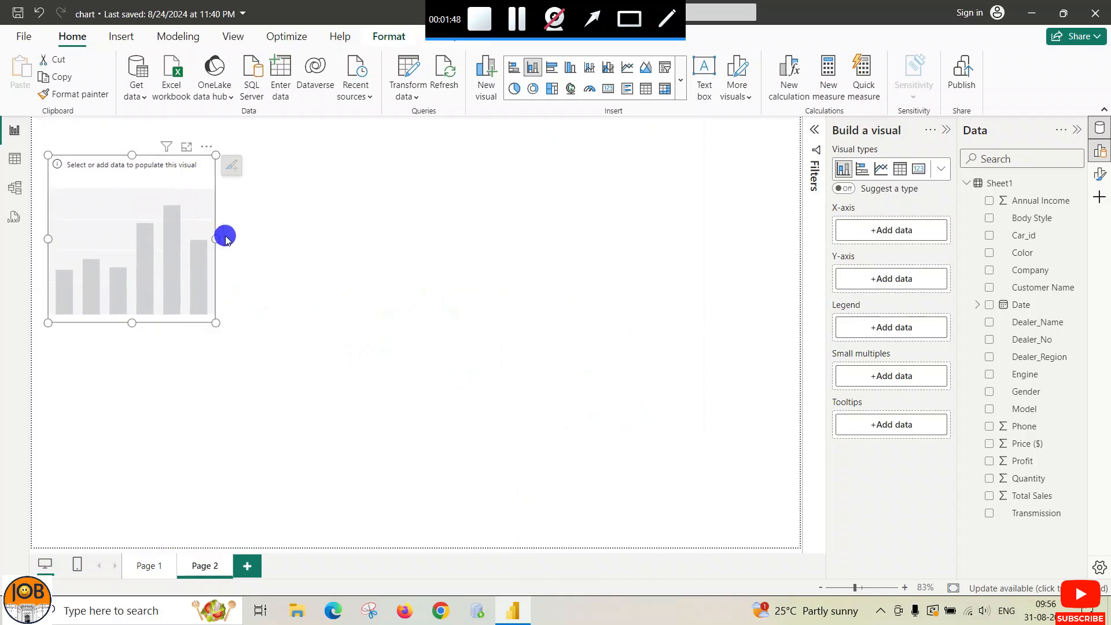
pyautogui.click(216, 239)
pyautogui.moveTo(217, 238); pyautogui.dragTo(246, 238)
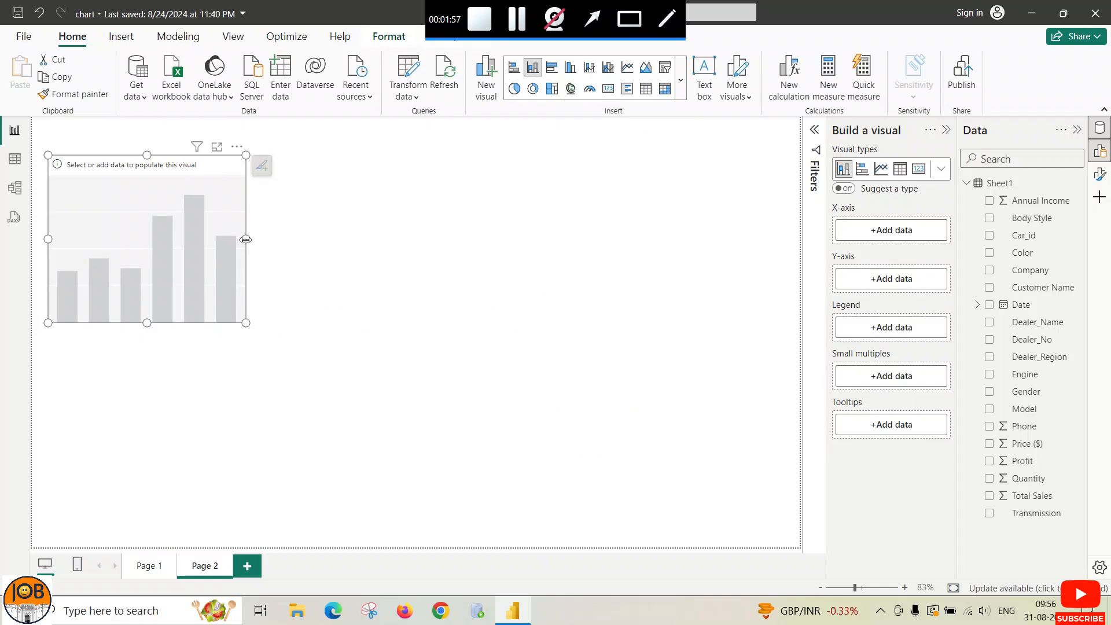
pyautogui.click(594, 20)
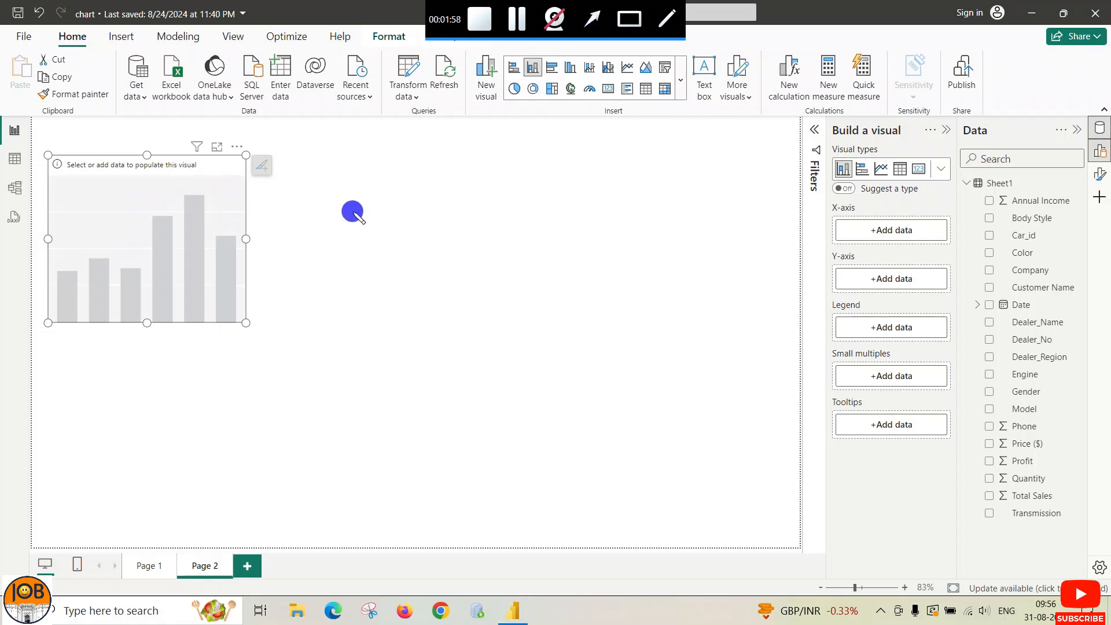
pyautogui.moveTo(363, 212); pyautogui.dragTo(253, 237)
pyautogui.click(300, 256)
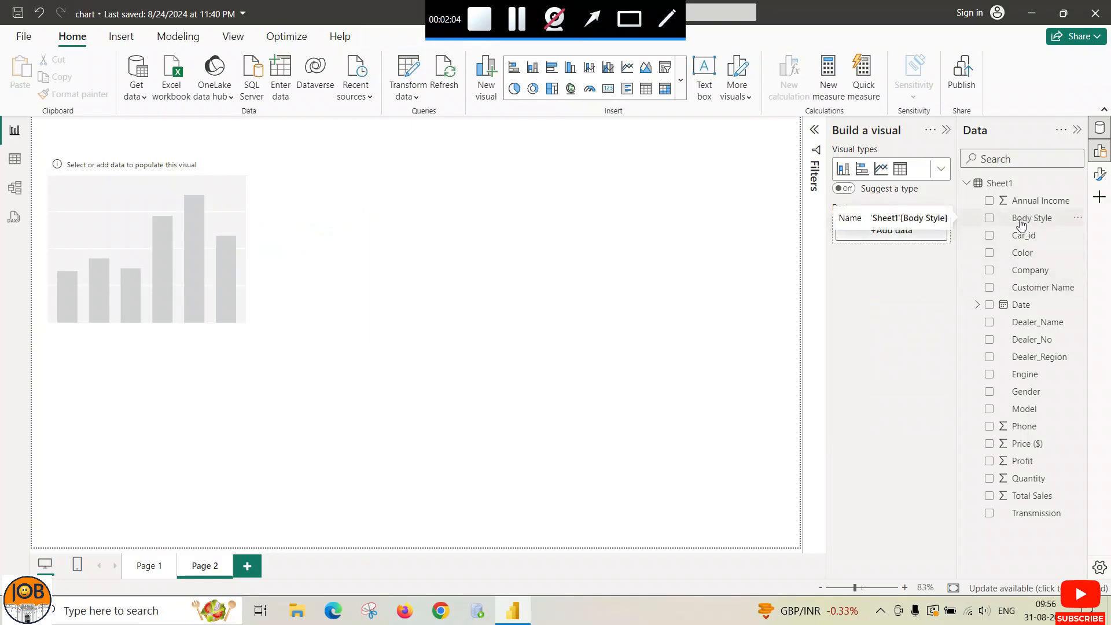
# Step: Put Body Style on the chart's X-axis and Total Sales on its Y-axis
pyautogui.click(199, 210)
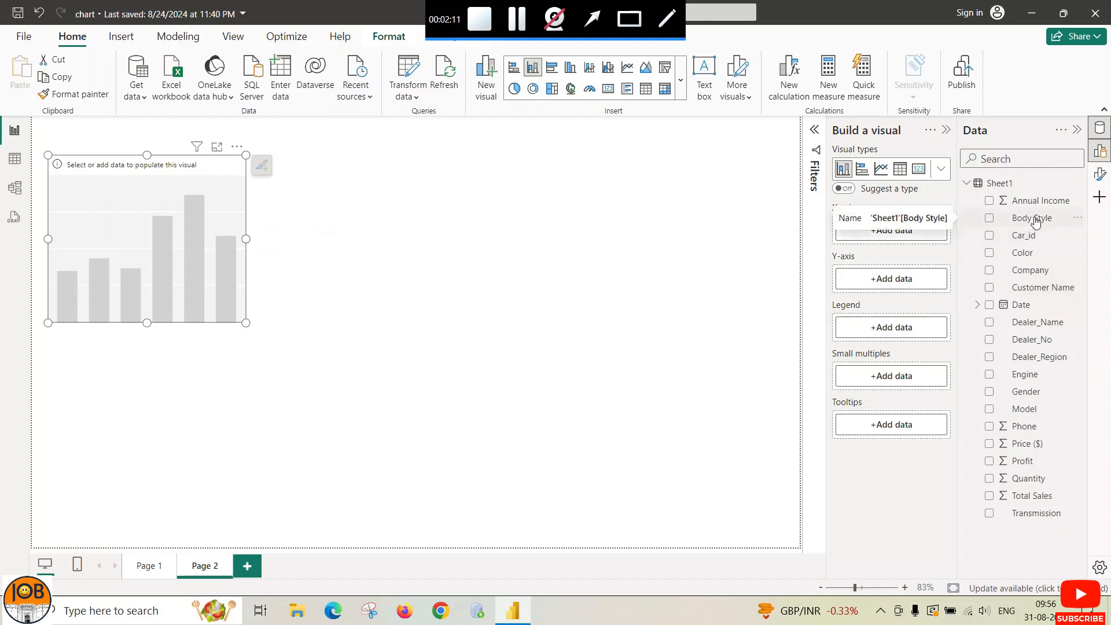
pyautogui.moveTo(1036, 221); pyautogui.dragTo(880, 231)
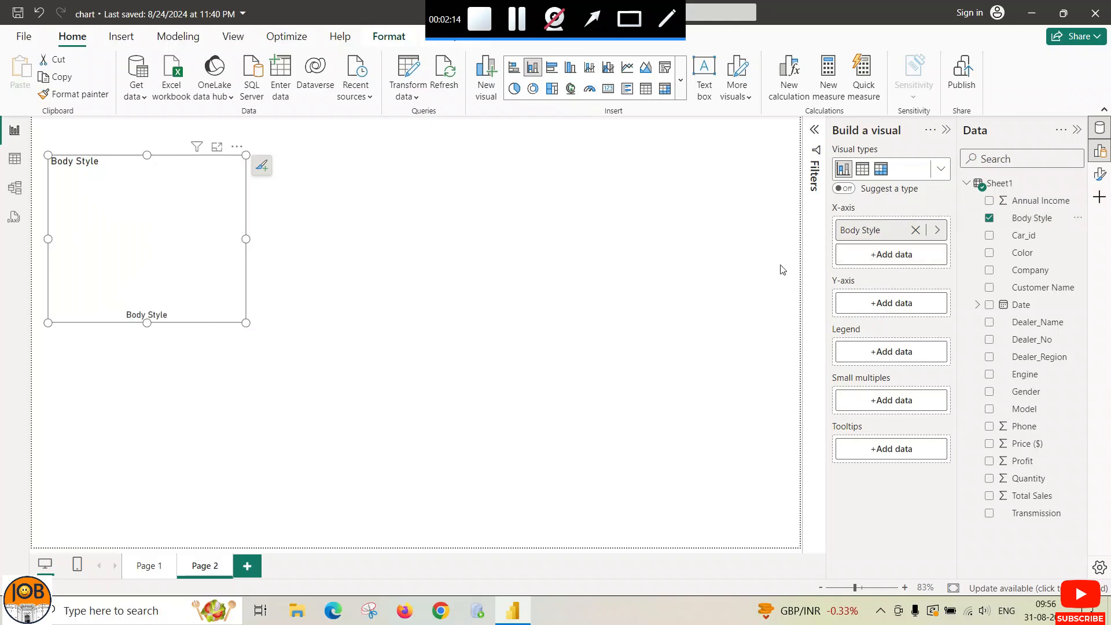
pyautogui.click(882, 305)
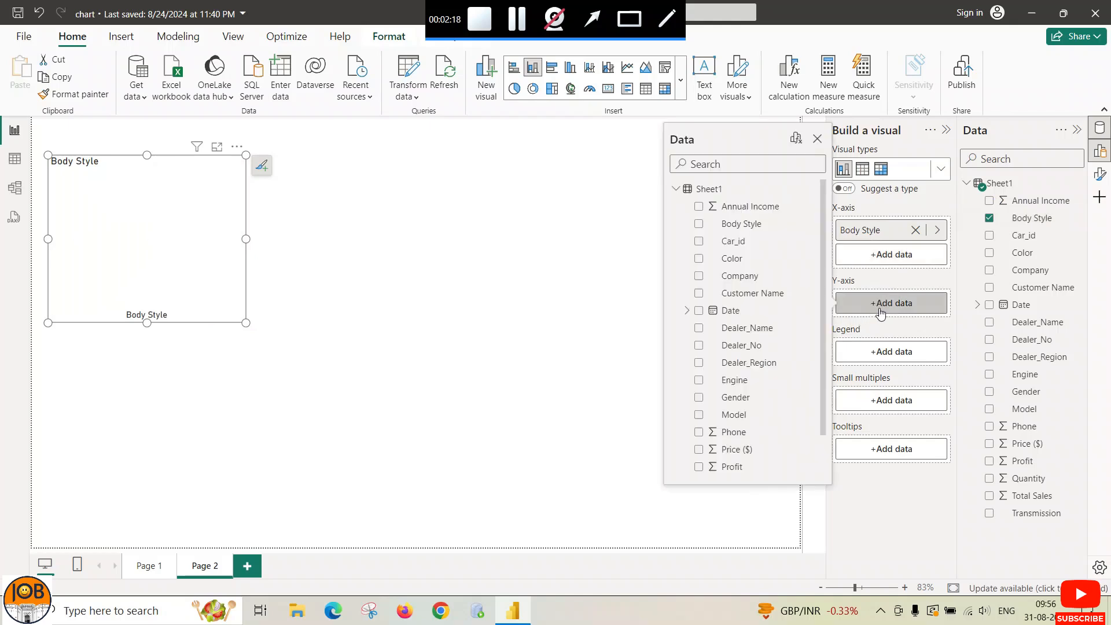
pyautogui.scroll(-1, 726, 295)
pyautogui.click(730, 451)
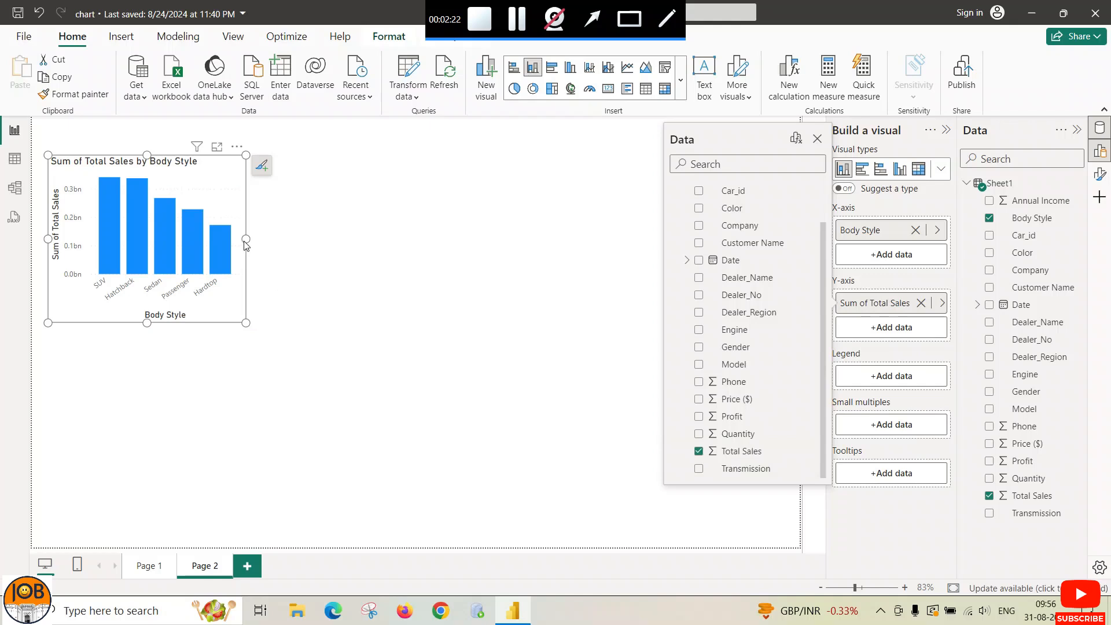
# Step: Resize the column chart to be wider and taller
pyautogui.moveTo(247, 239); pyautogui.dragTo(316, 239)
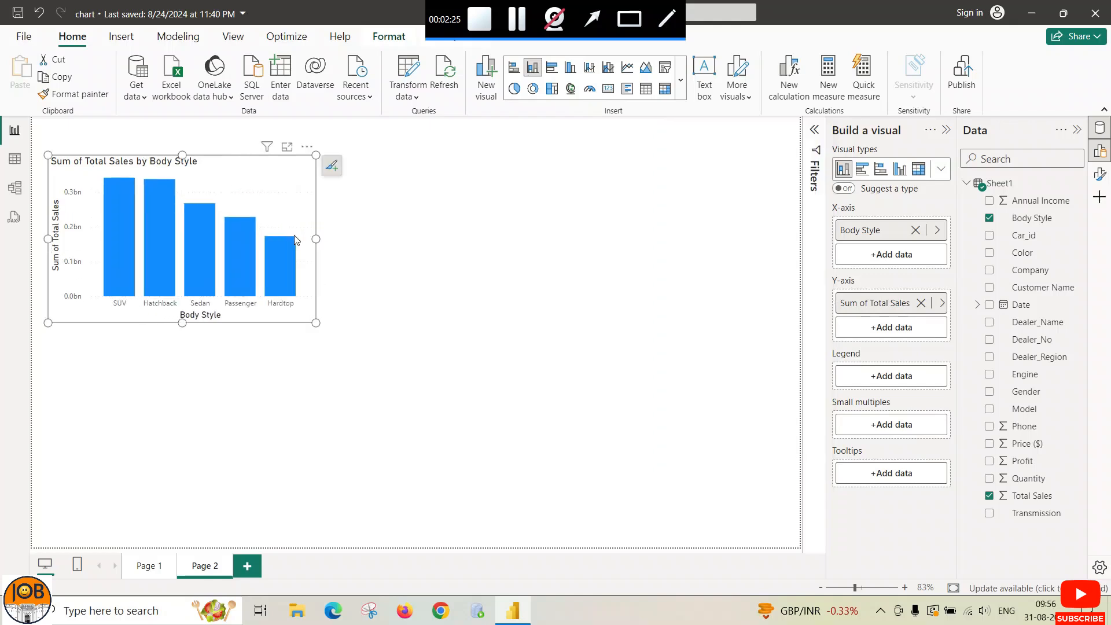
pyautogui.click(681, 81)
pyautogui.click(682, 83)
pyautogui.click(682, 82)
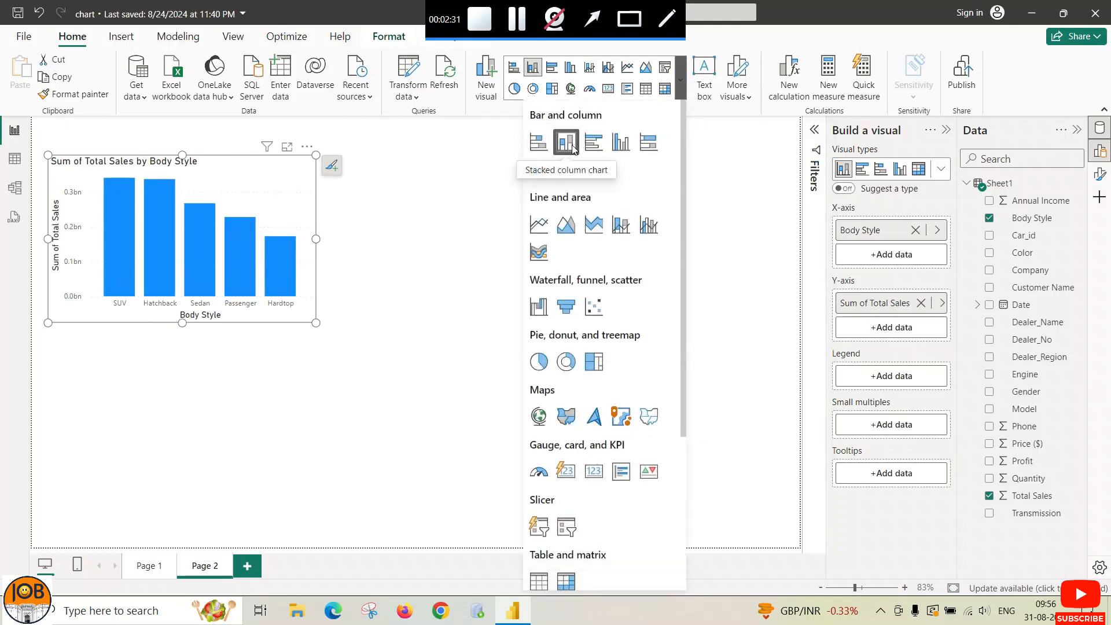
pyautogui.click(681, 81)
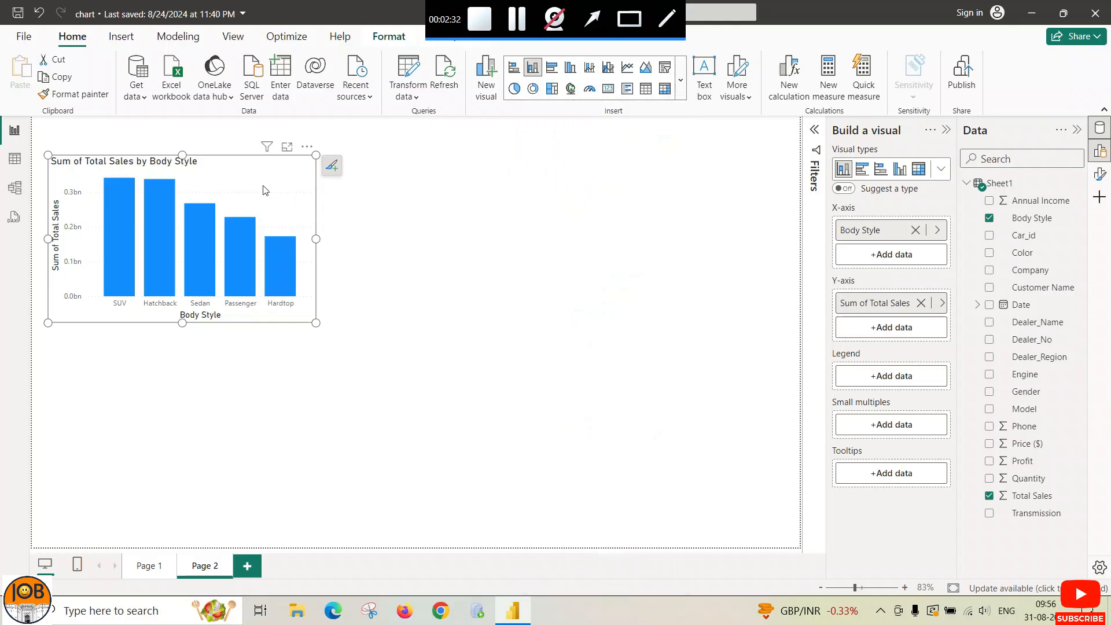
pyautogui.moveTo(318, 237); pyautogui.dragTo(352, 236)
pyautogui.moveTo(200, 323); pyautogui.dragTo(205, 338)
pyautogui.moveTo(352, 242); pyautogui.dragTo(342, 246)
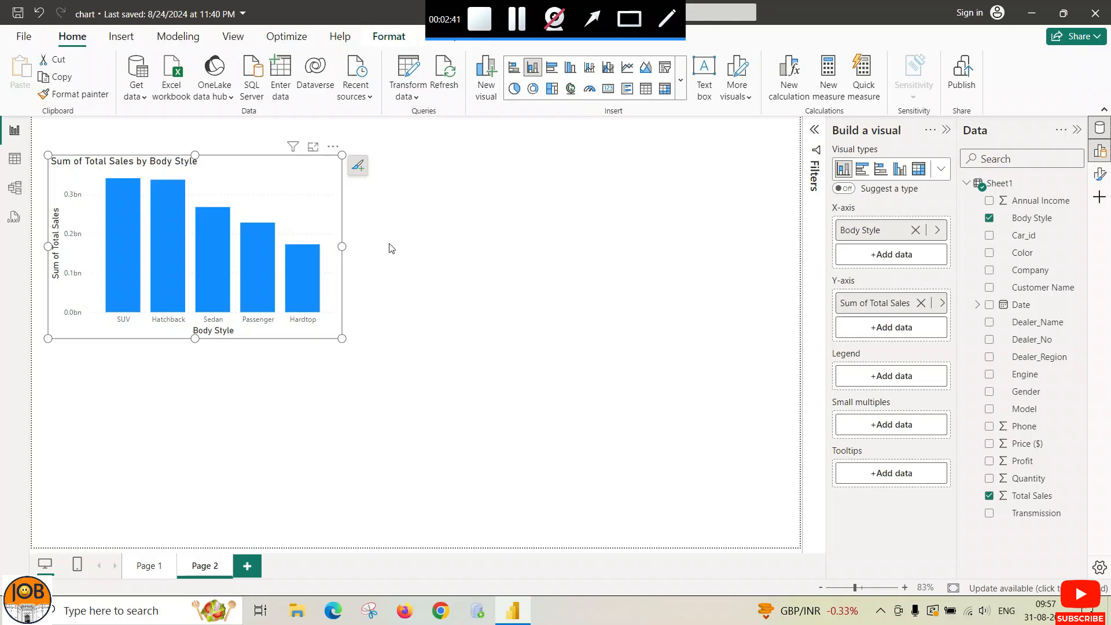
# Step: Add Gender to the Legend so each column splits by gender
pyautogui.click(884, 378)
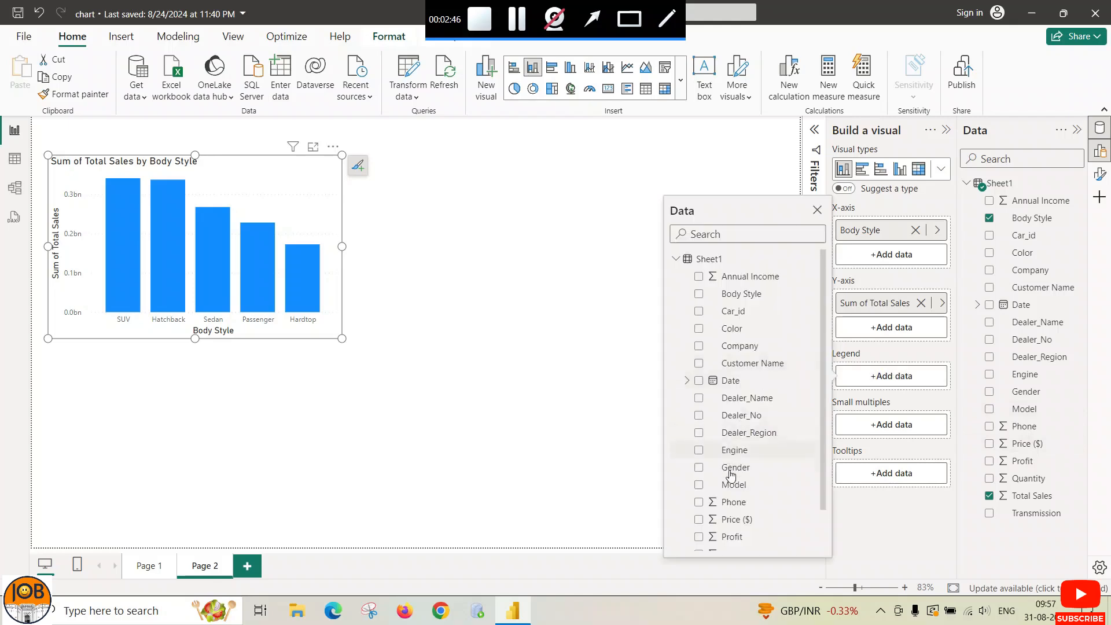
pyautogui.click(698, 468)
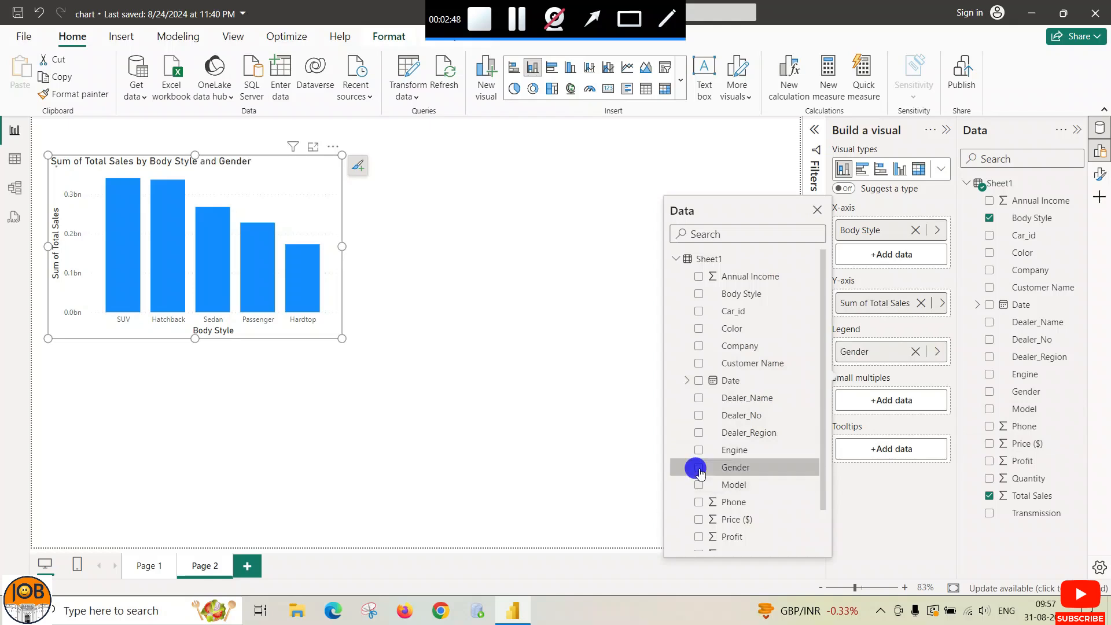
pyautogui.click(405, 409)
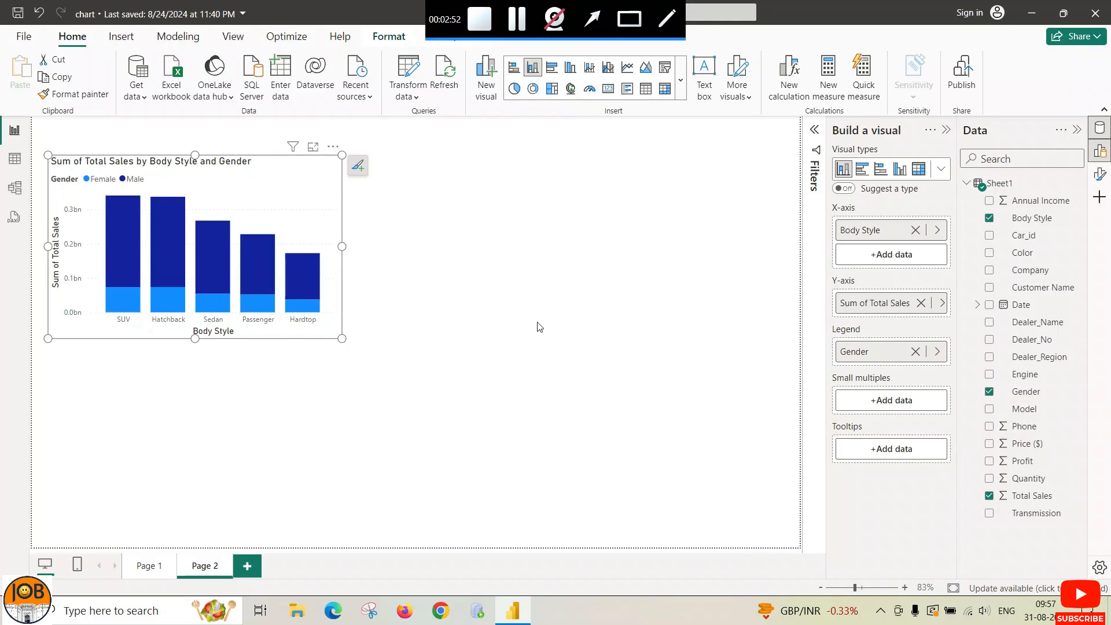
pyautogui.click(1096, 179)
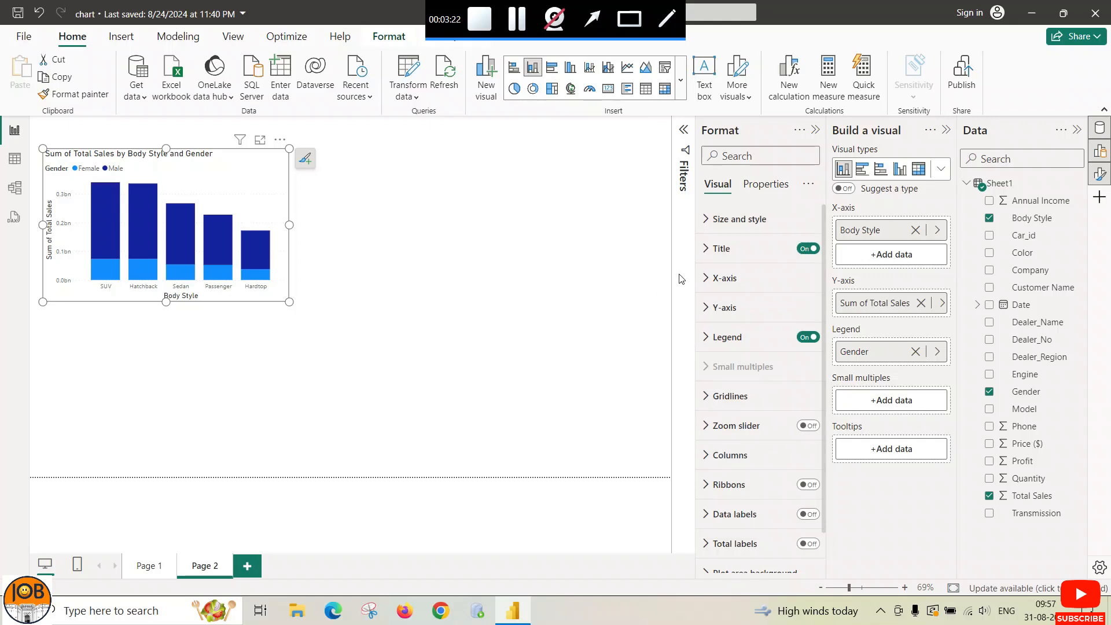
# Step: Set the chart's horizontal position to 5 and vertical position to 15
pyautogui.click(705, 219)
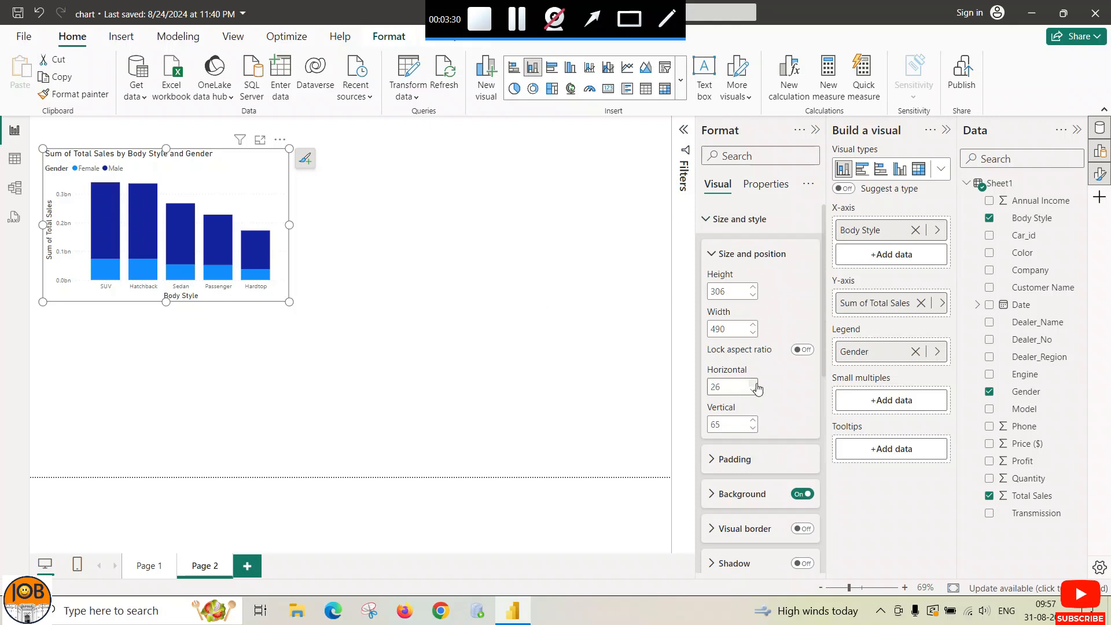
pyautogui.doubleClick(721, 386)
pyautogui.write('5')
pyautogui.click(696, 427)
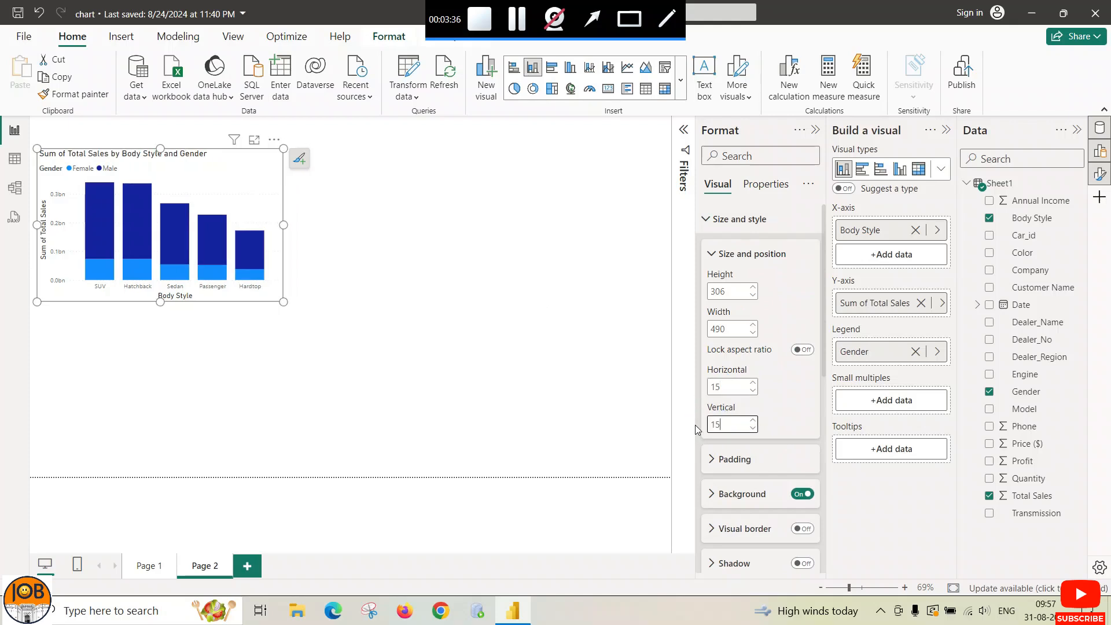
pyautogui.write('15')
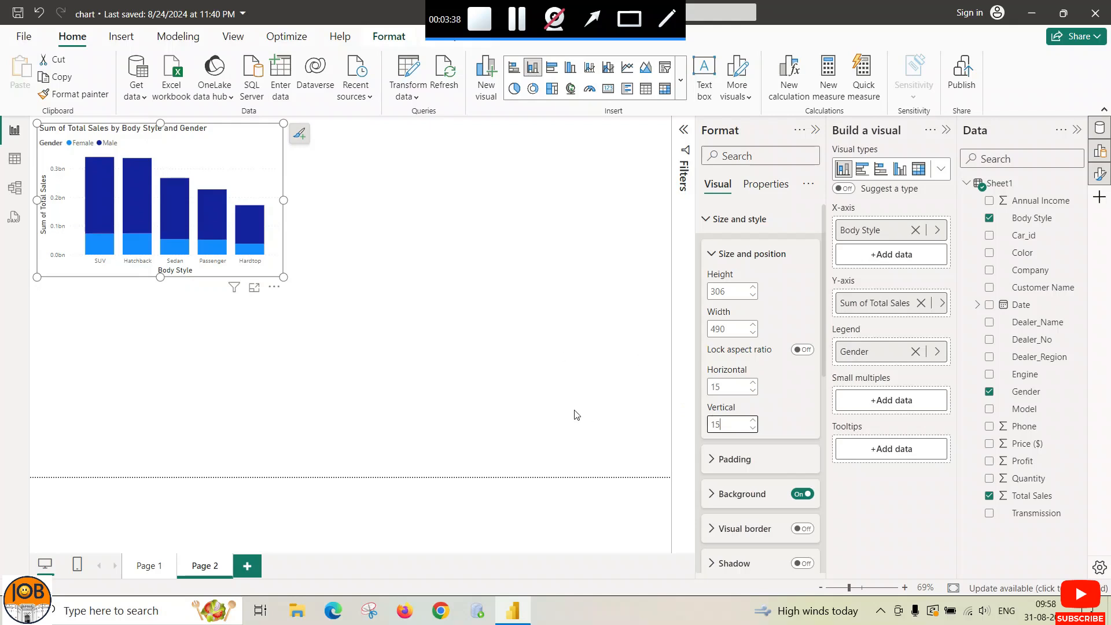
pyautogui.click(574, 410)
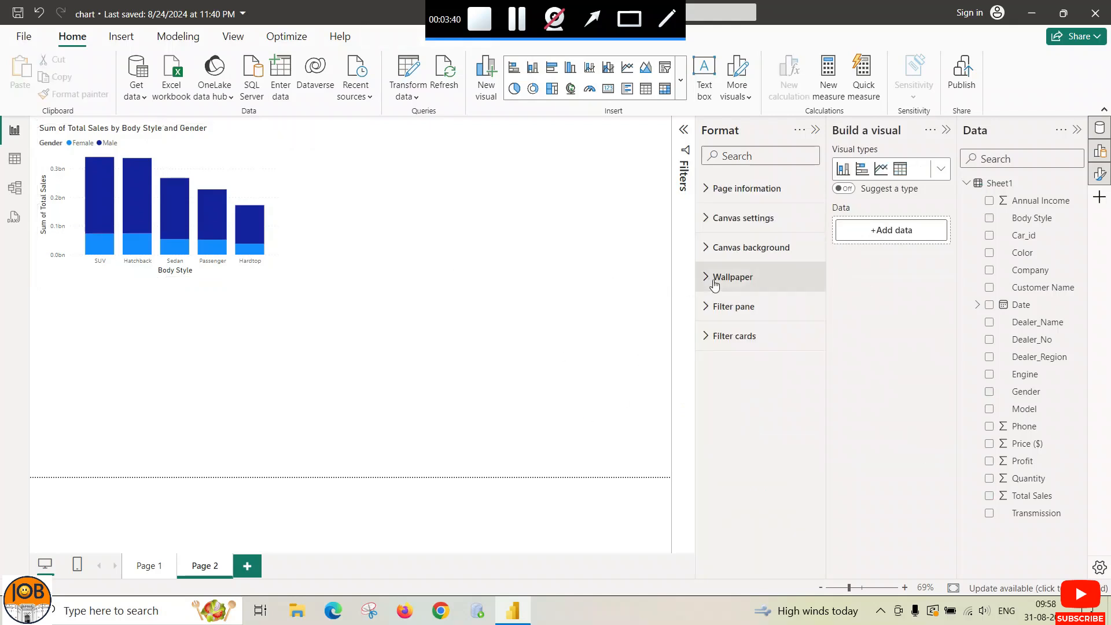
pyautogui.click(276, 234)
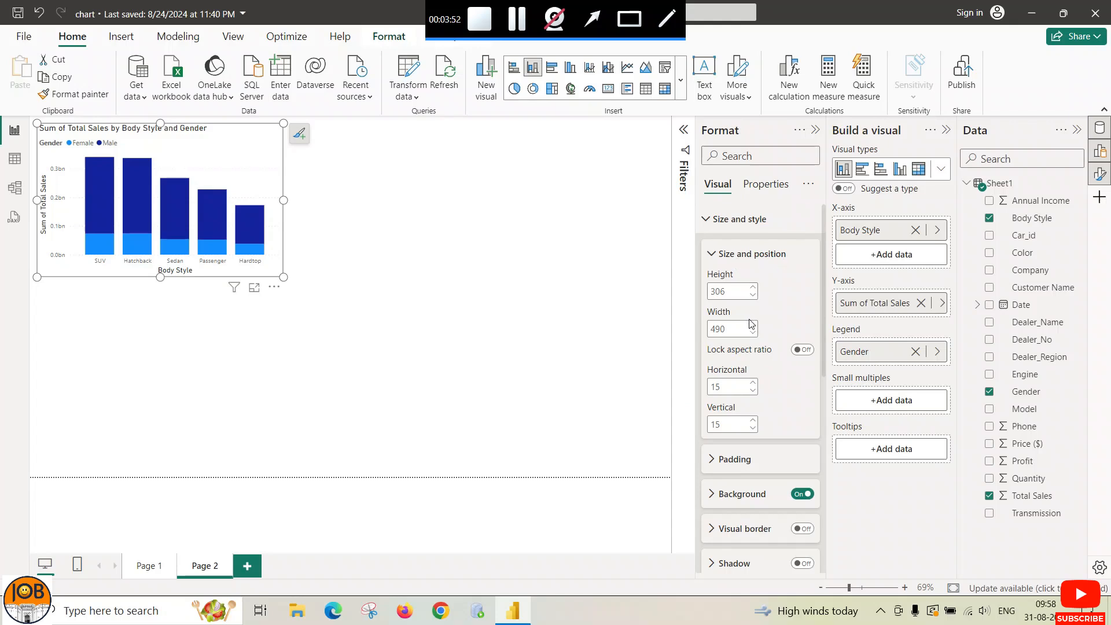
pyautogui.click(711, 254)
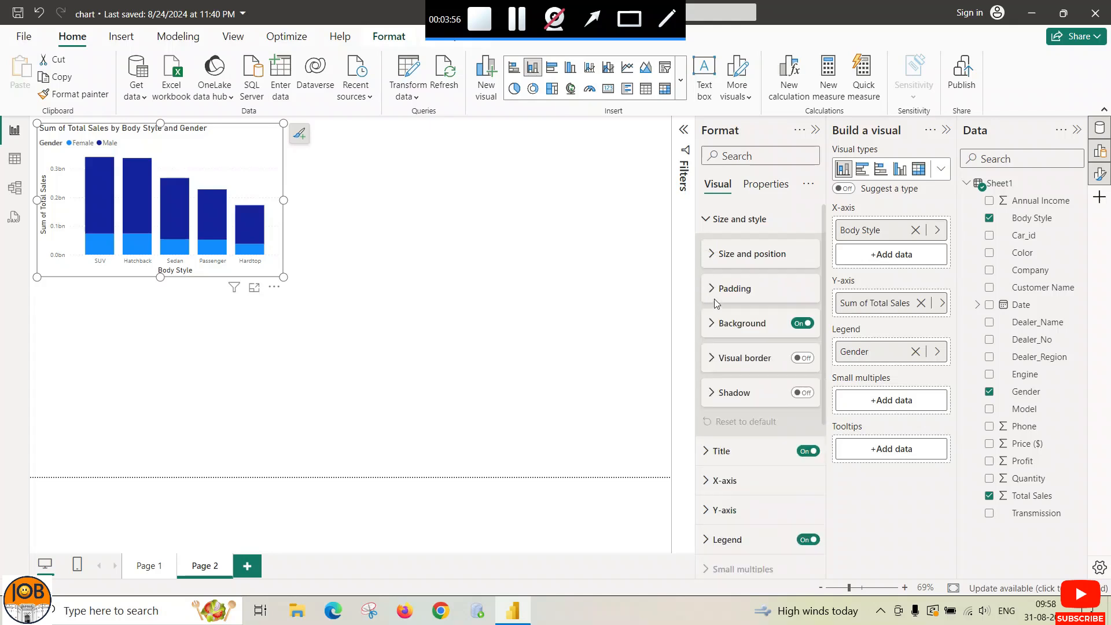
# Step: Turn on the chart's visual border and drop shadow
pyautogui.click(709, 289)
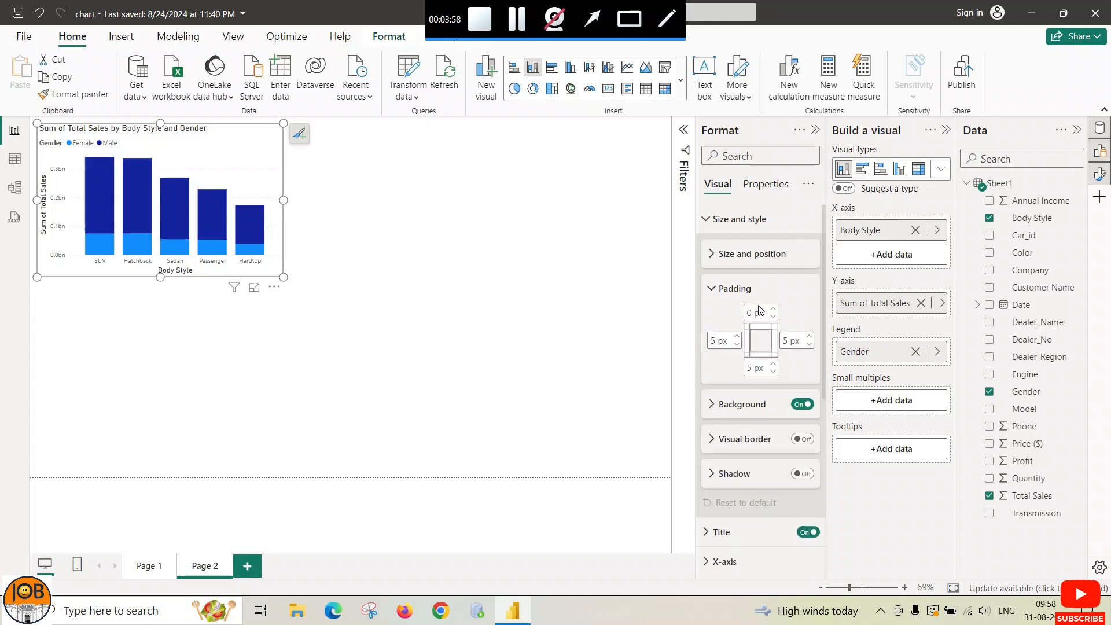
pyautogui.click(712, 288)
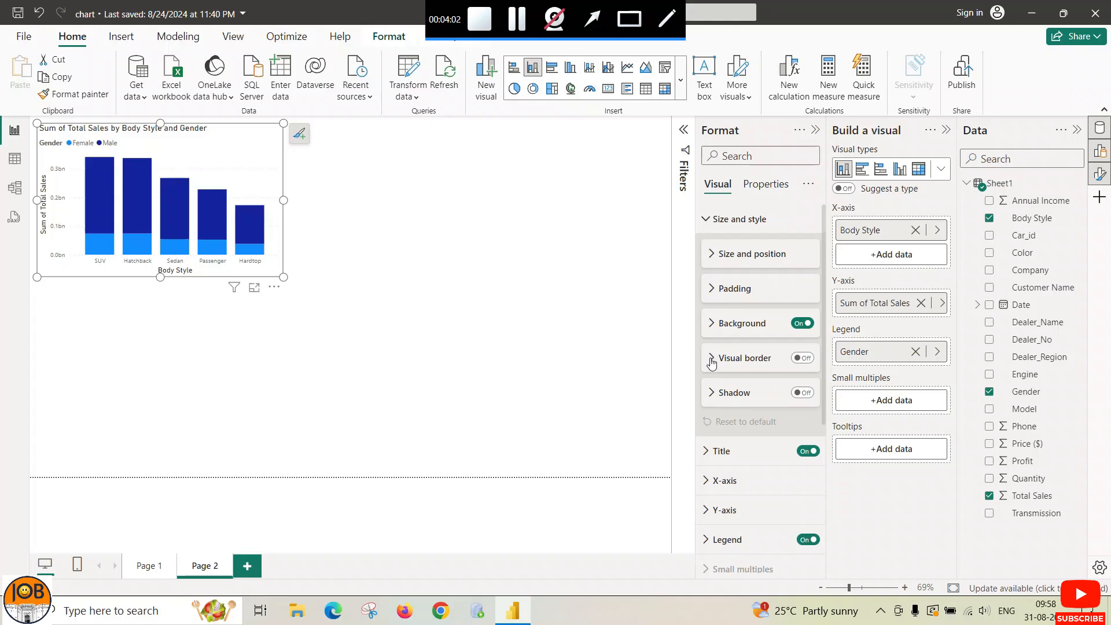
pyautogui.click(800, 358)
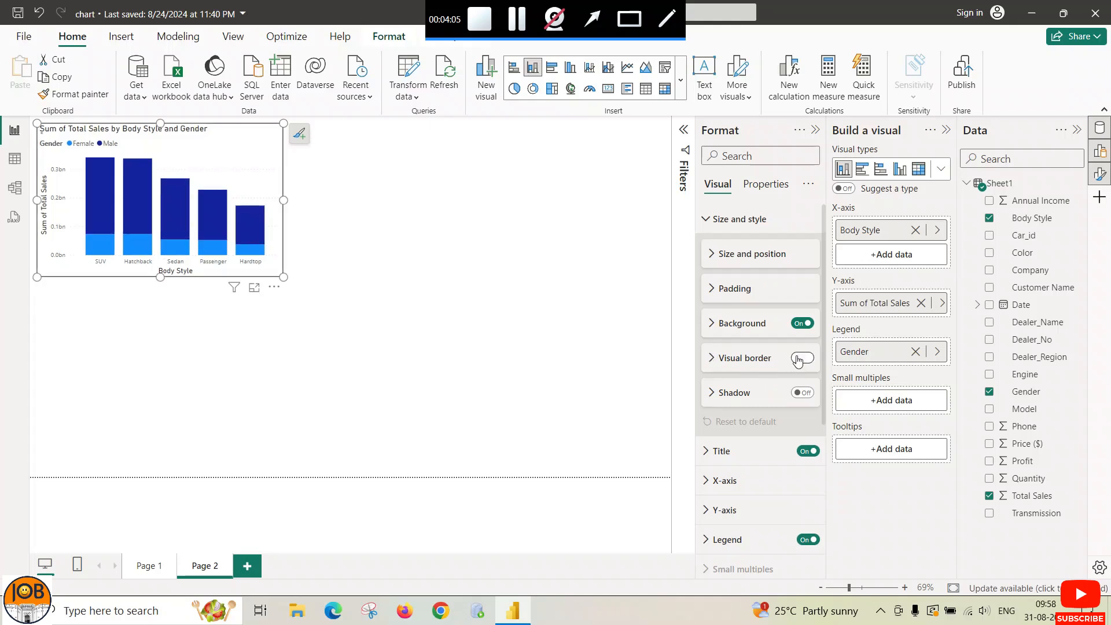
pyautogui.click(798, 393)
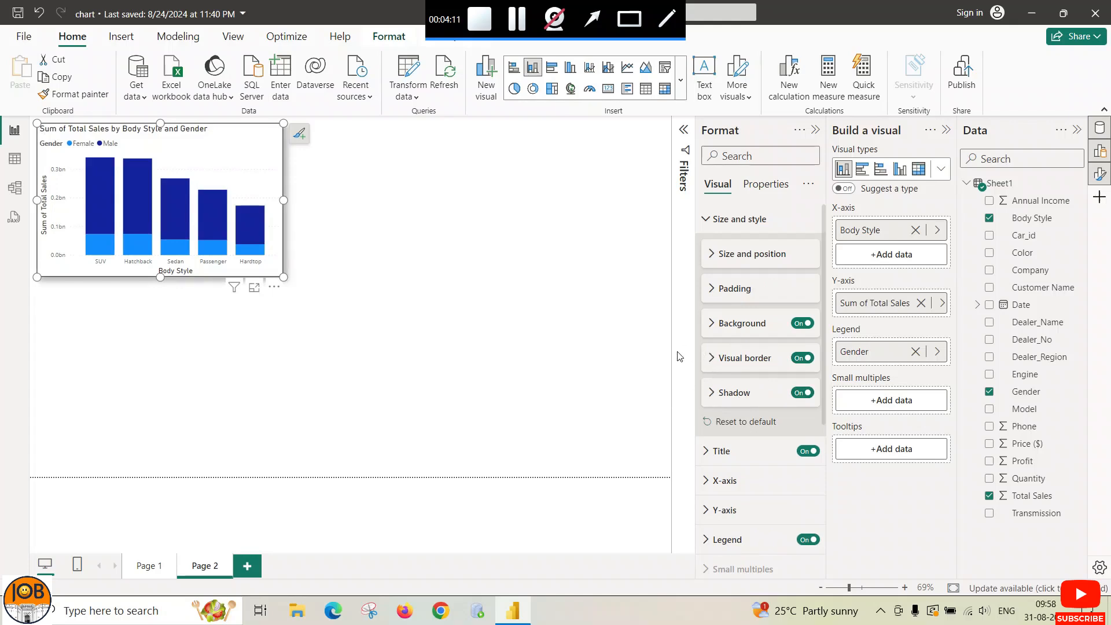
pyautogui.click(703, 220)
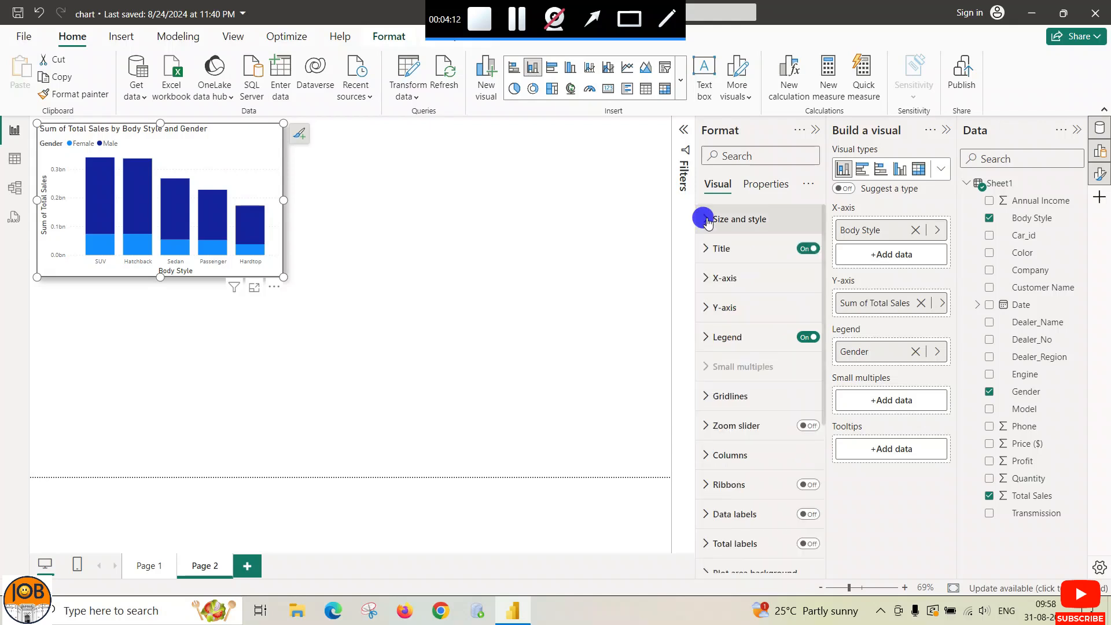
# Step: Change the chart title text to 'Total Sales by Body Style'
pyautogui.click(706, 248)
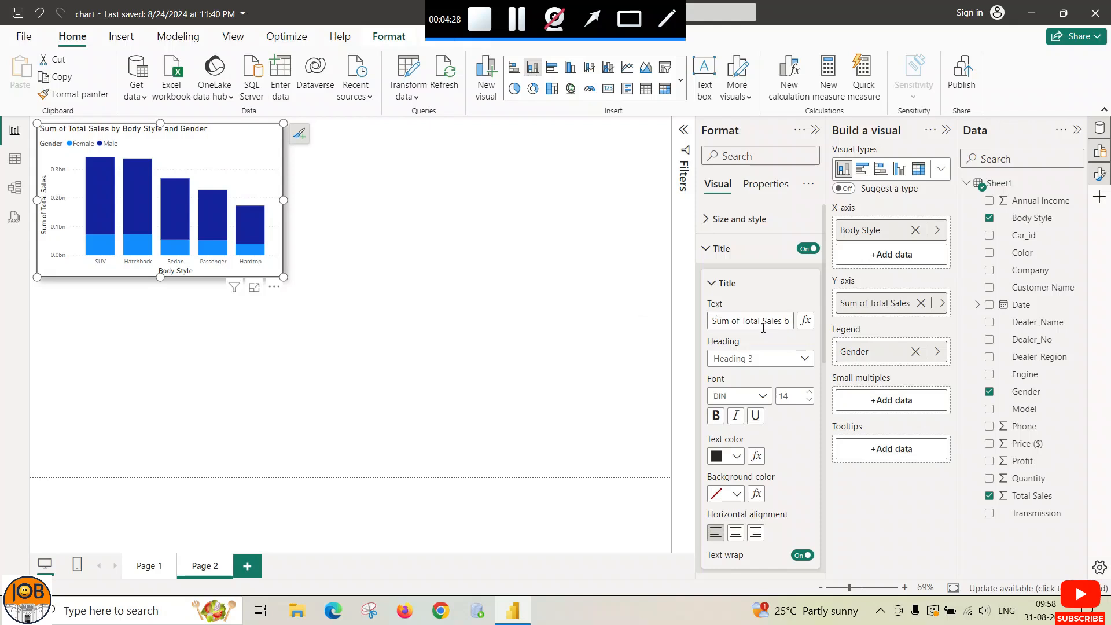
pyautogui.moveTo(741, 321); pyautogui.dragTo(695, 324)
pyautogui.press('BackSpace')
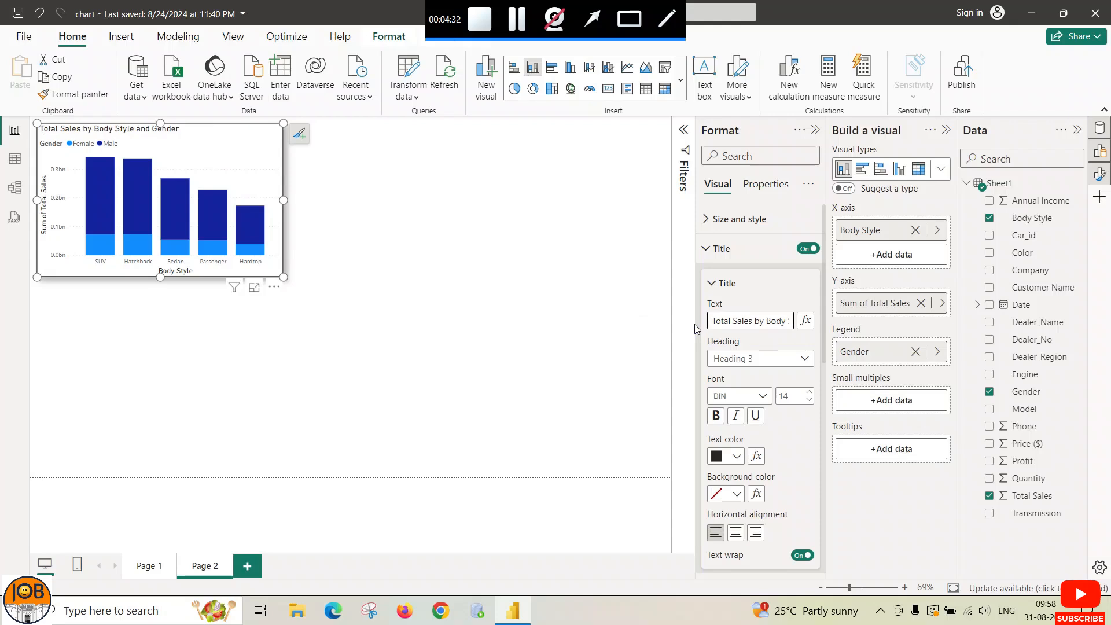
pyautogui.press('Right')
pyautogui.press('Right')
pyautogui.press('Right')
pyautogui.press('Right')
pyautogui.press('Right')
pyautogui.press('Right')
pyautogui.press('Right')
pyautogui.press('Right')
pyautogui.press('Right')
pyautogui.press('Right')
pyautogui.press('Right')
pyautogui.press('Right')
pyautogui.press('Right')
pyautogui.press('Right')
pyautogui.press('Right')
pyautogui.press('Right')
pyautogui.press('Right')
pyautogui.press('Right')
pyautogui.press('Right')
pyautogui.press('Right')
pyautogui.press('BackSpace')
pyautogui.press('BackSpace')
pyautogui.press('BackSpace')
pyautogui.press('BackSpace')
pyautogui.press('BackSpace')
pyautogui.press('BackSpace')
pyautogui.press('BackSpace')
pyautogui.press('BackSpace')
pyautogui.press('BackSpace')
pyautogui.press('BackSpace')
pyautogui.press('BackSpace')
pyautogui.press('BackSpace')
pyautogui.press('BackSpace')
pyautogui.press('BackSpace')
pyautogui.press('BackSpace')
pyautogui.press('BackSpace')
pyautogui.press('BackSpace')
pyautogui.press('BackSpace')
pyautogui.write('y Style')
# Step: Format the title as Heading 2, font size 15, centre-aligned
pyautogui.click(808, 360)
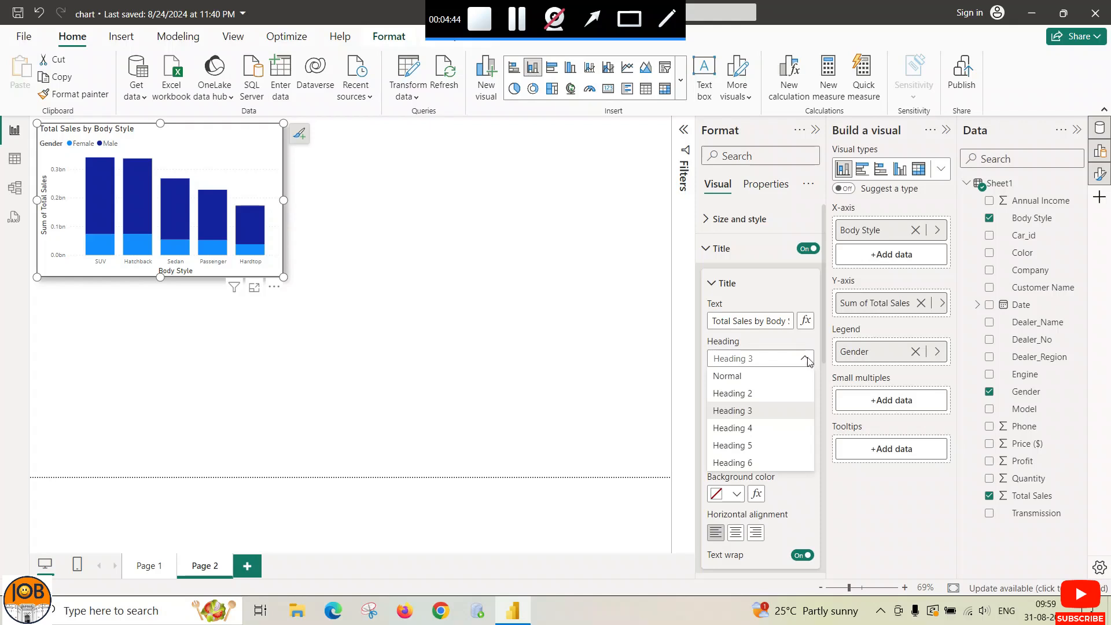
pyautogui.click(760, 395)
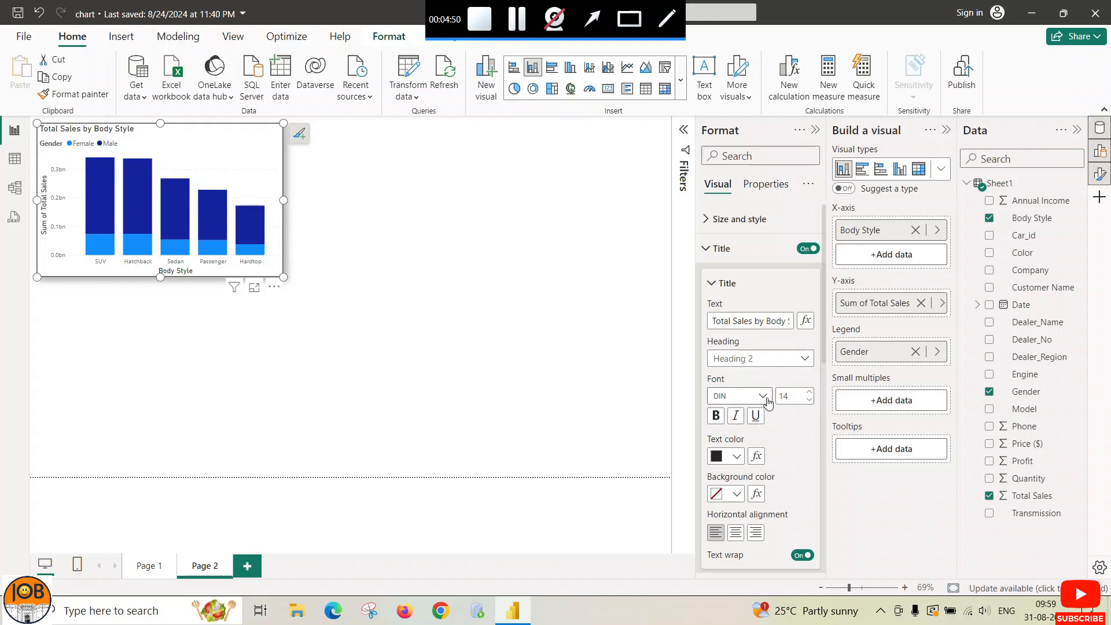
pyautogui.click(808, 395)
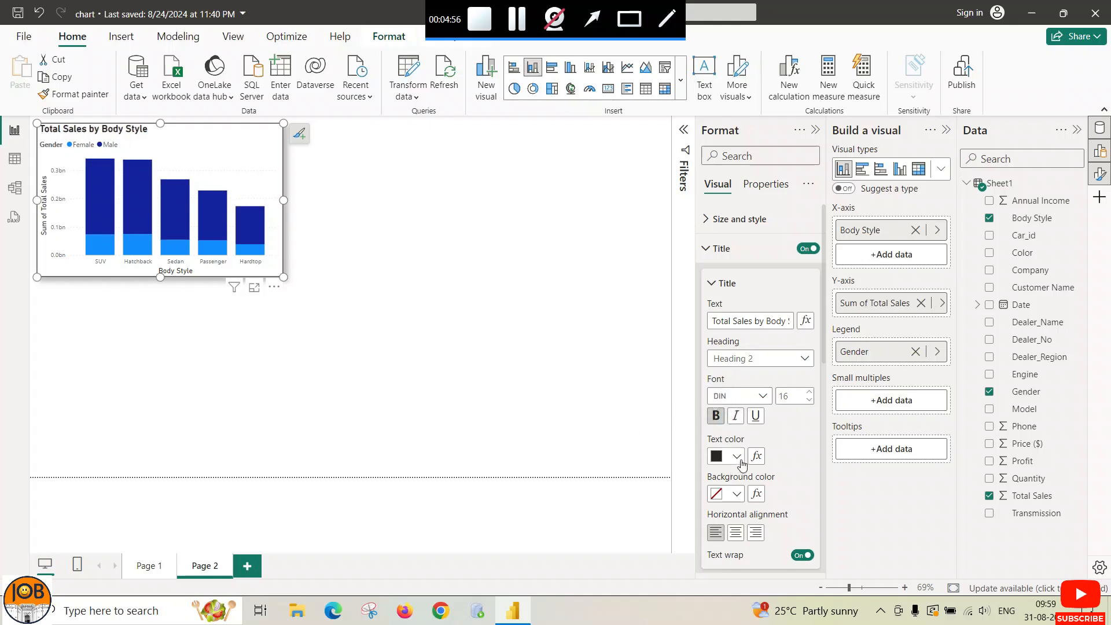
pyautogui.click(809, 400)
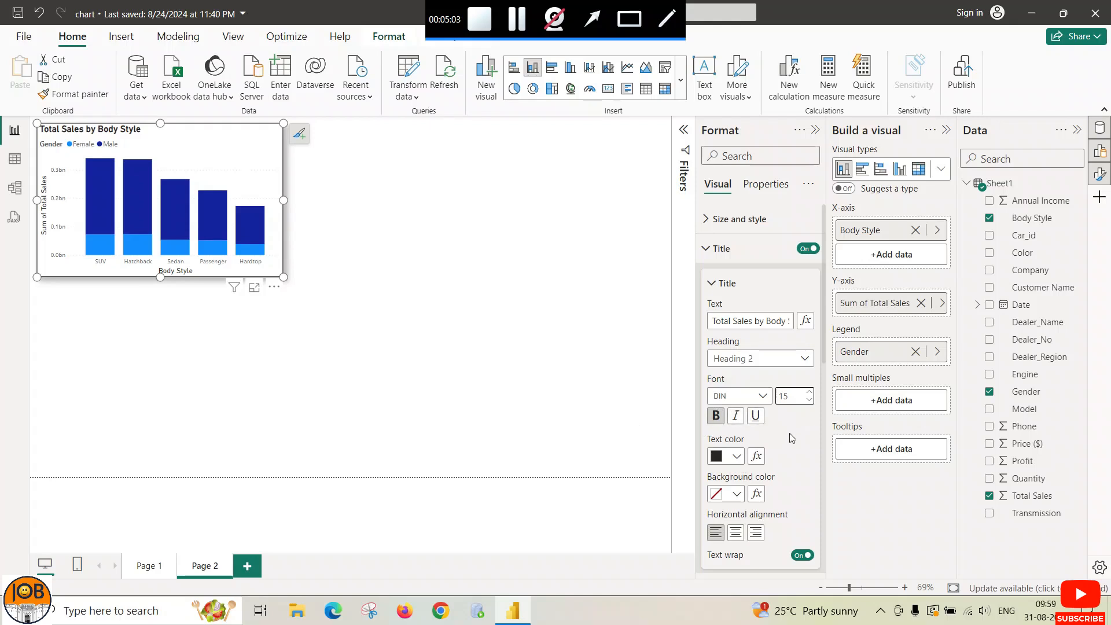
pyautogui.scroll(-2, 792, 438)
pyautogui.click(735, 461)
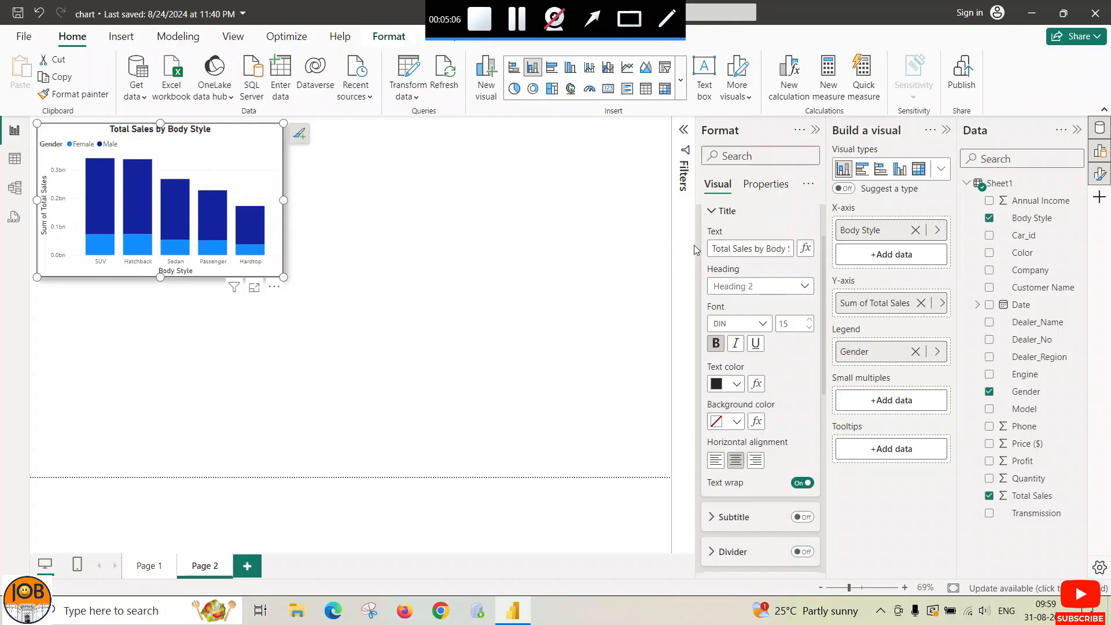
pyautogui.scroll(2, 727, 262)
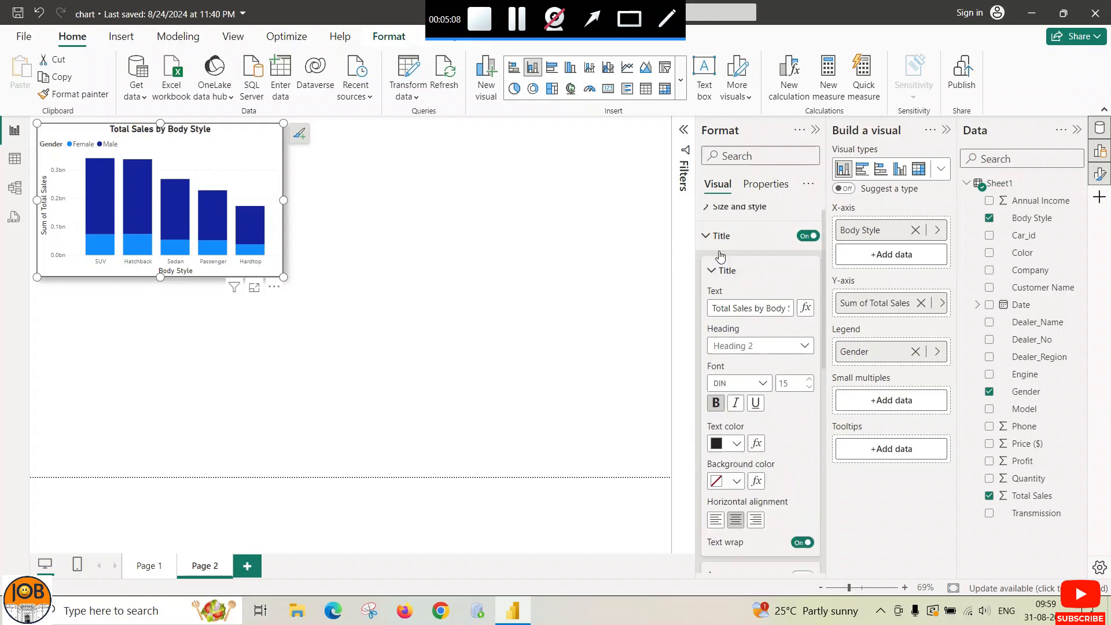
# Step: Increase the title spacing from 5 px to 9 px
pyautogui.click(713, 284)
pyautogui.click(712, 318)
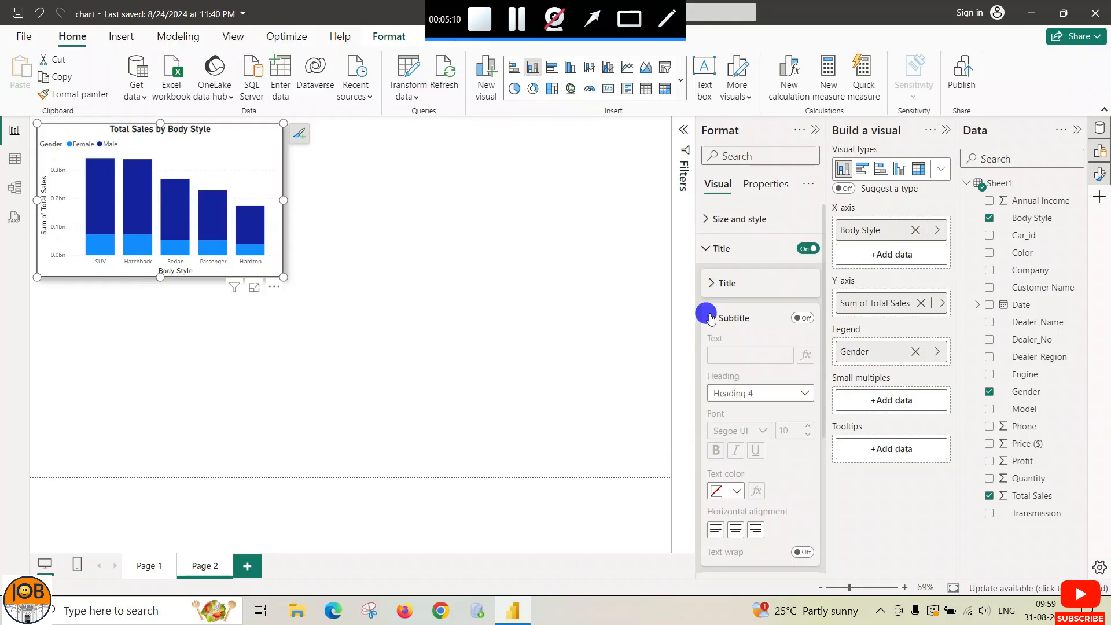
pyautogui.click(711, 318)
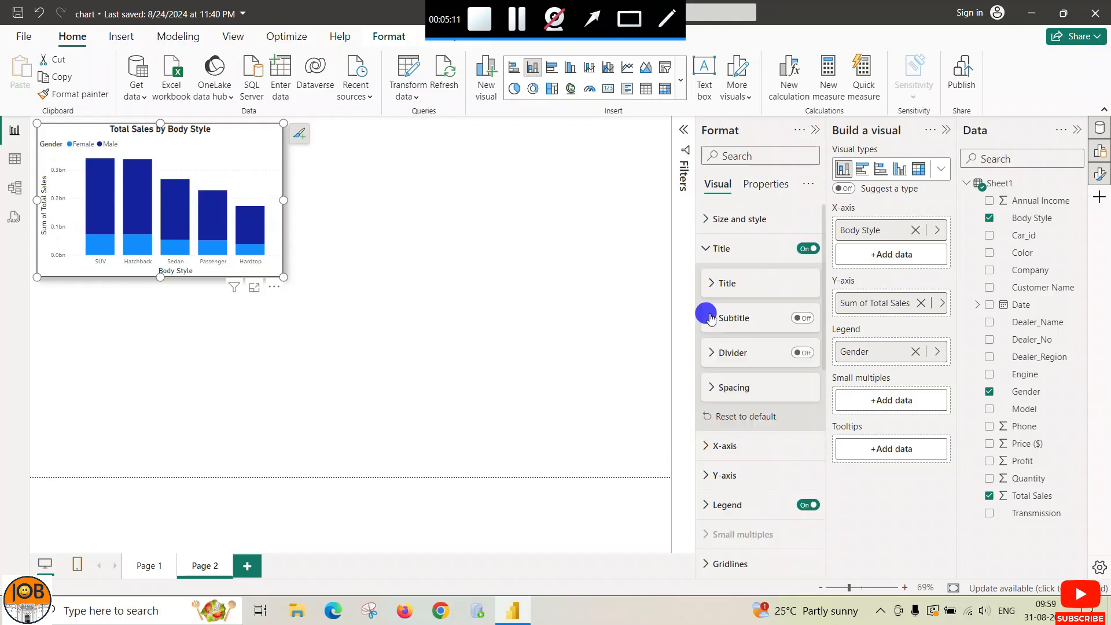
pyautogui.click(707, 353)
pyautogui.click(707, 353)
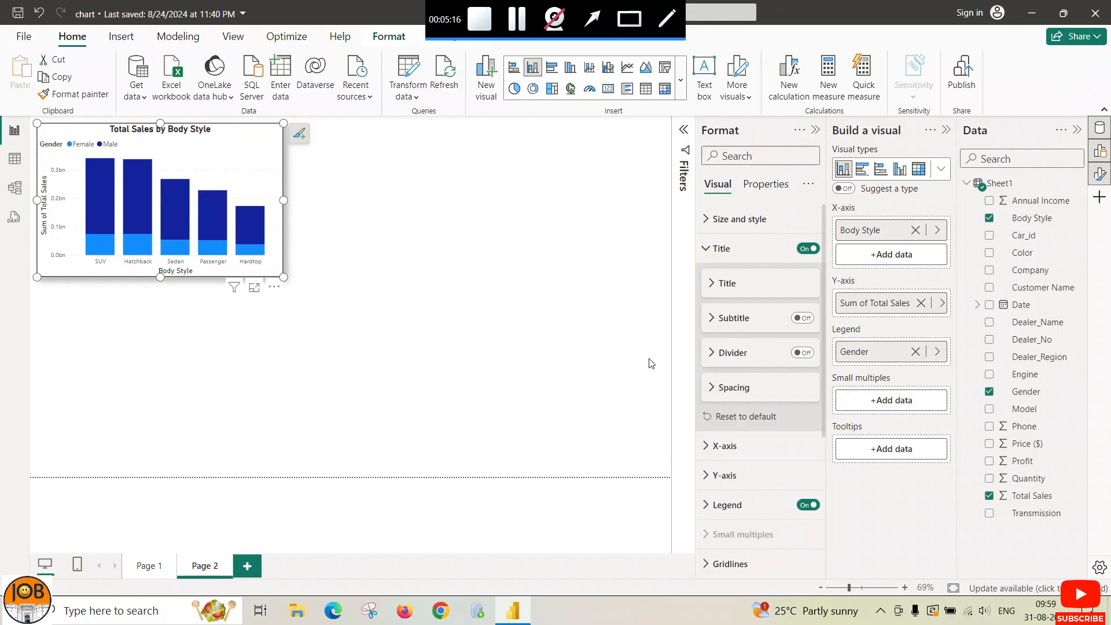
pyautogui.click(713, 388)
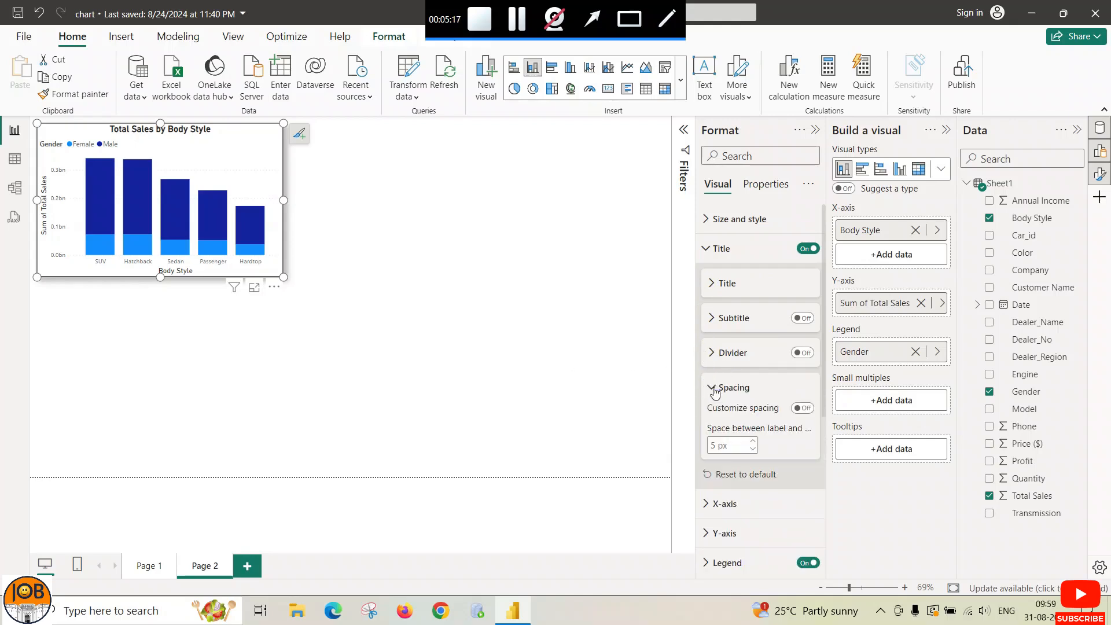
pyautogui.click(754, 442)
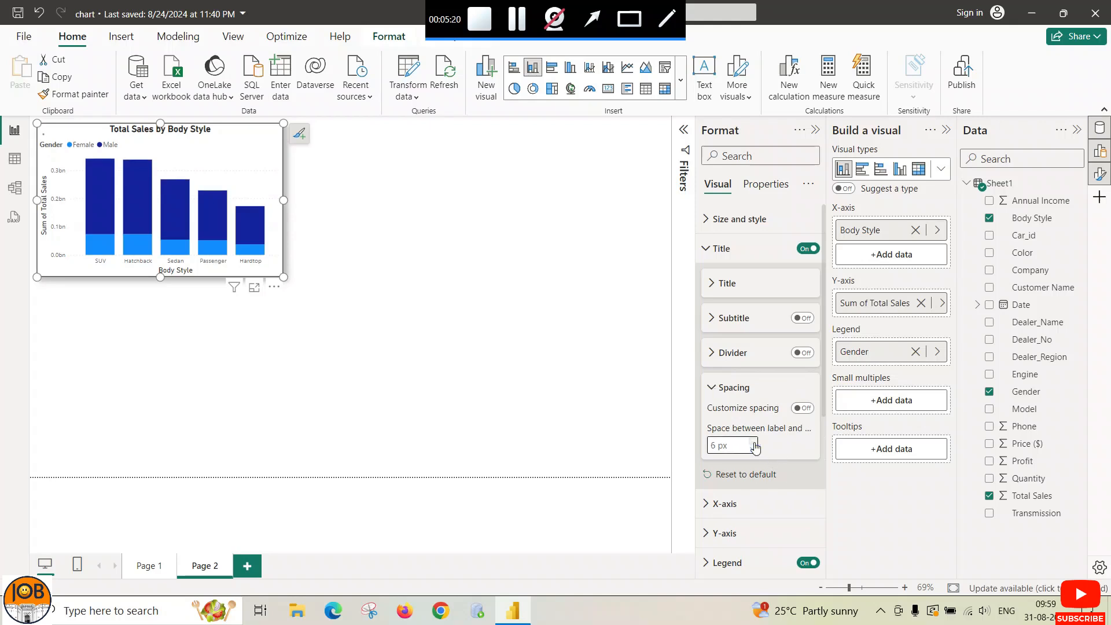
pyautogui.click(754, 443)
pyautogui.click(754, 443)
pyautogui.click(754, 442)
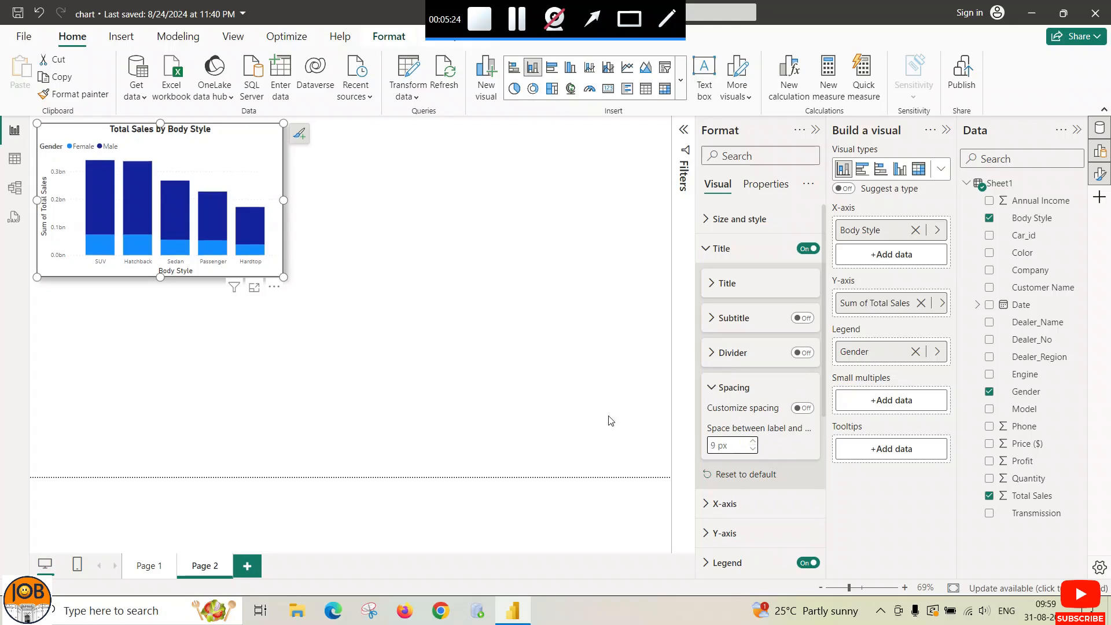
pyautogui.click(592, 381)
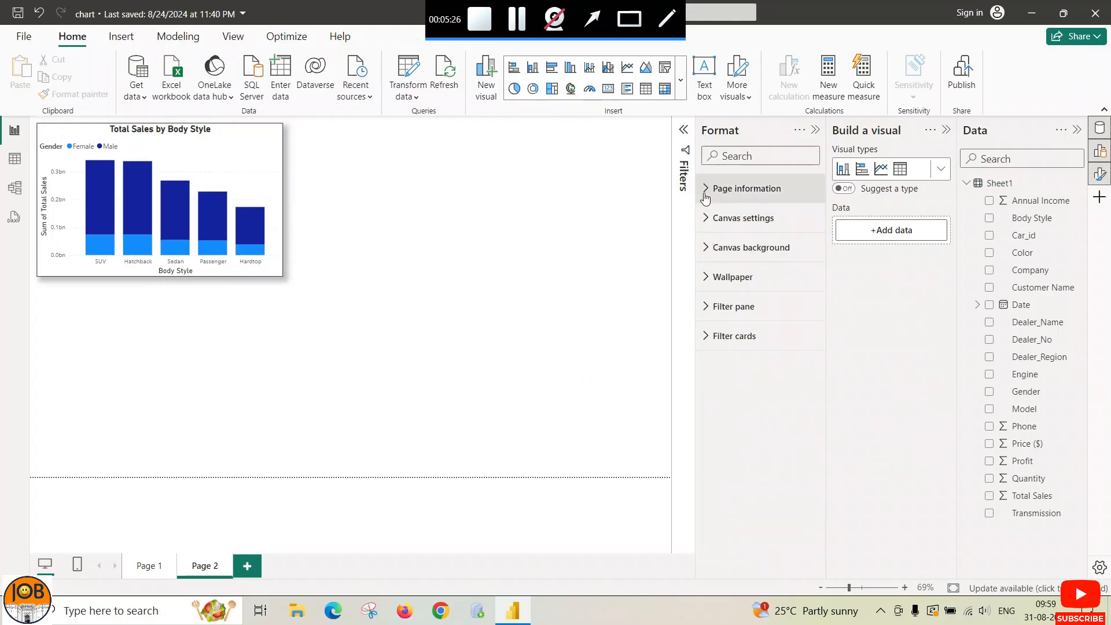
# Step: Set the X-axis value labels to bold size 10 with a 31% maximum height
pyautogui.click(266, 162)
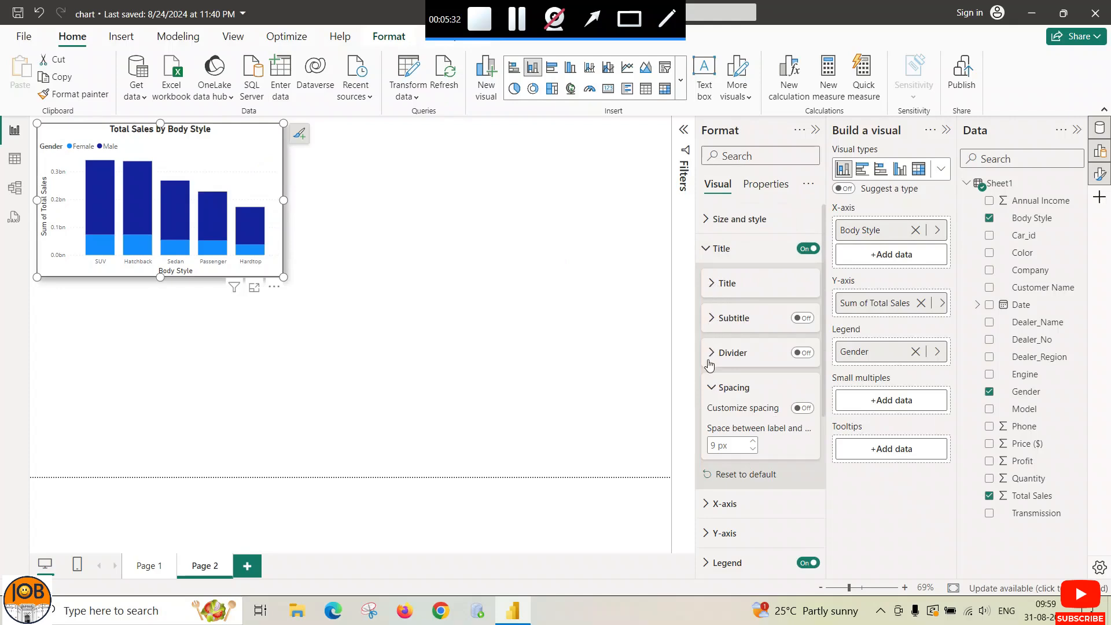
pyautogui.click(710, 389)
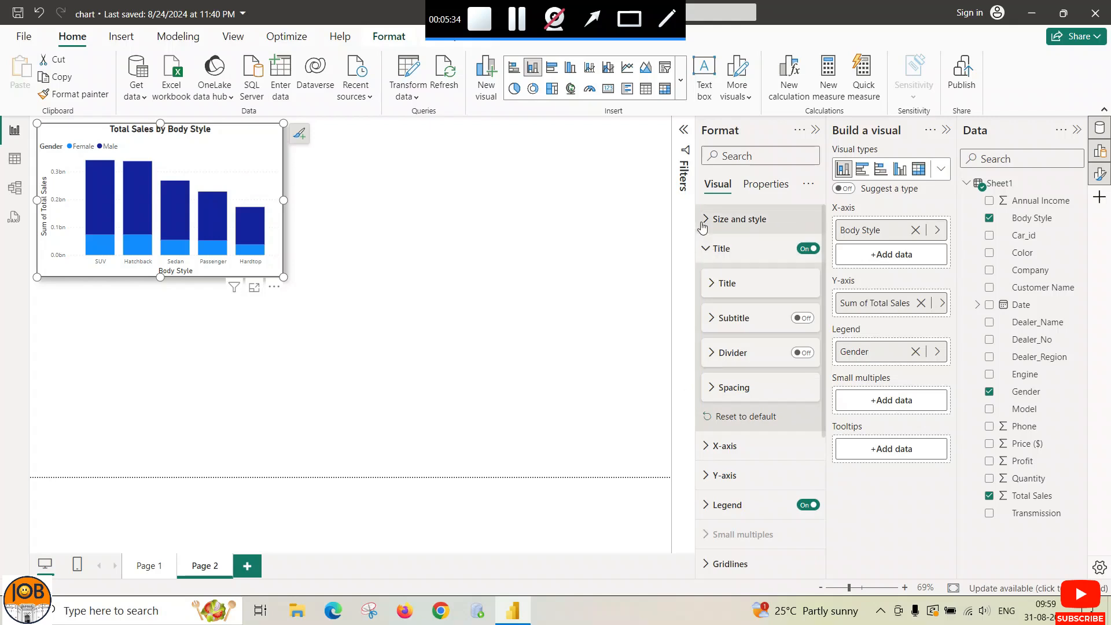
pyautogui.scroll(-5, 712, 347)
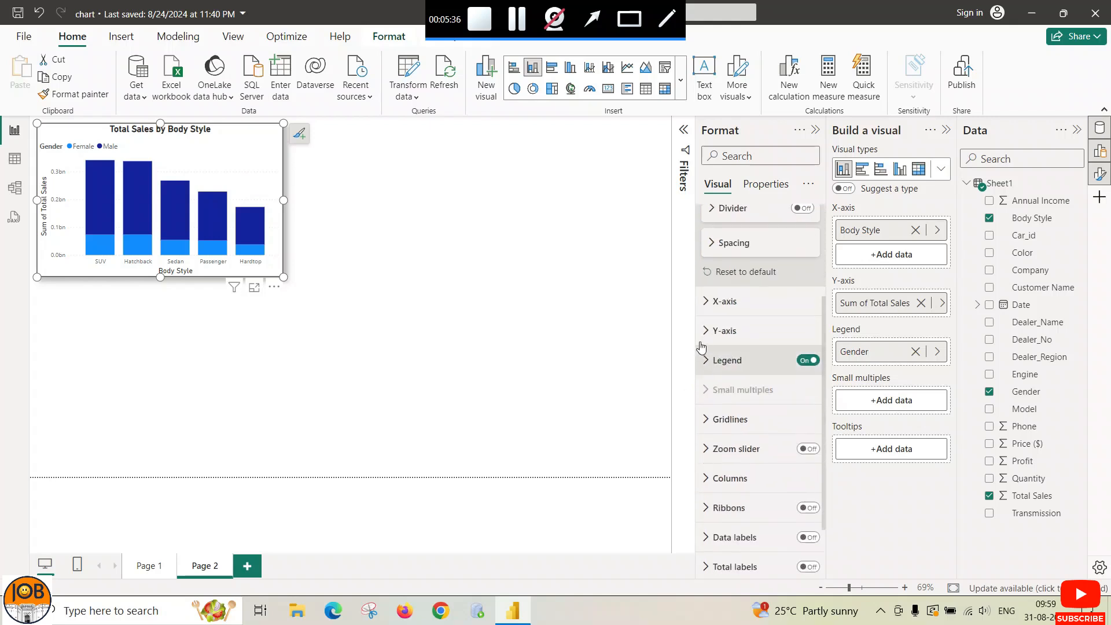
pyautogui.click(706, 306)
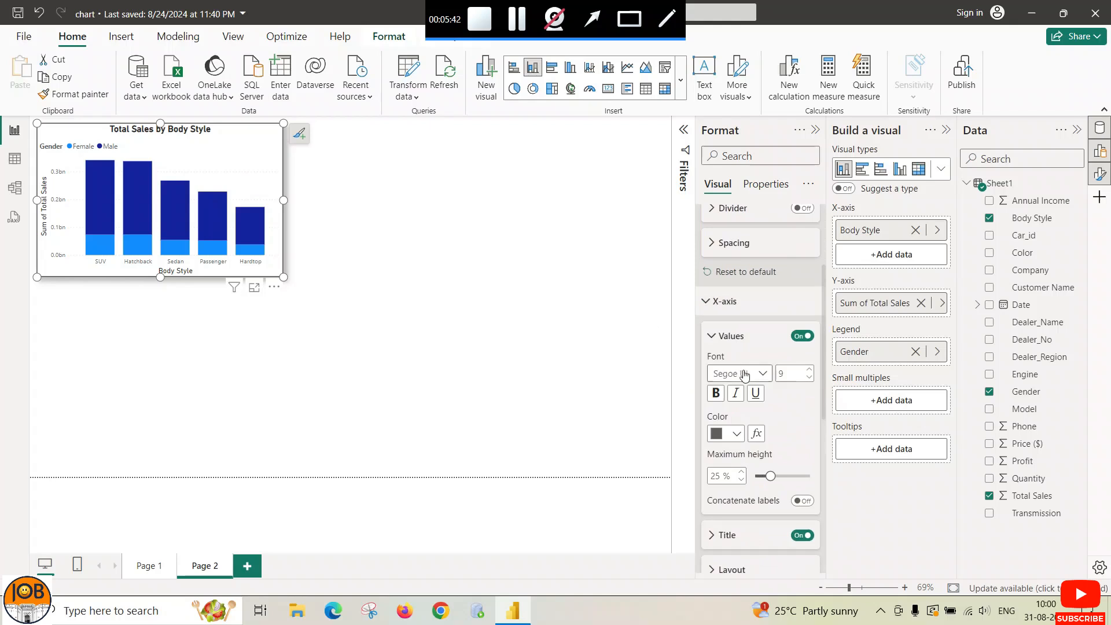
pyautogui.click(810, 370)
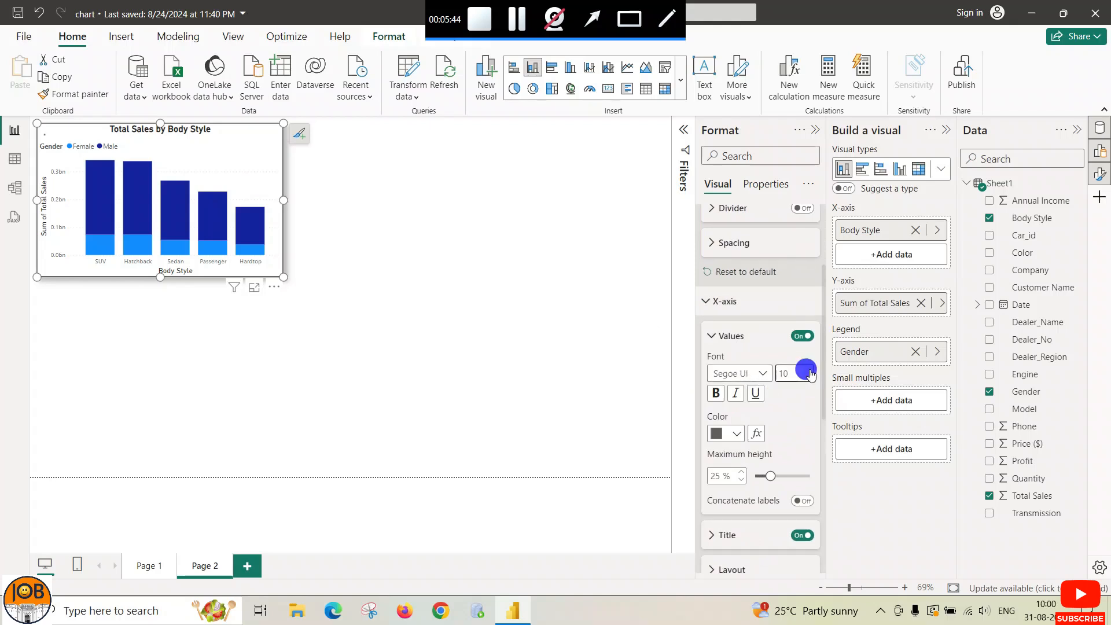
pyautogui.click(715, 394)
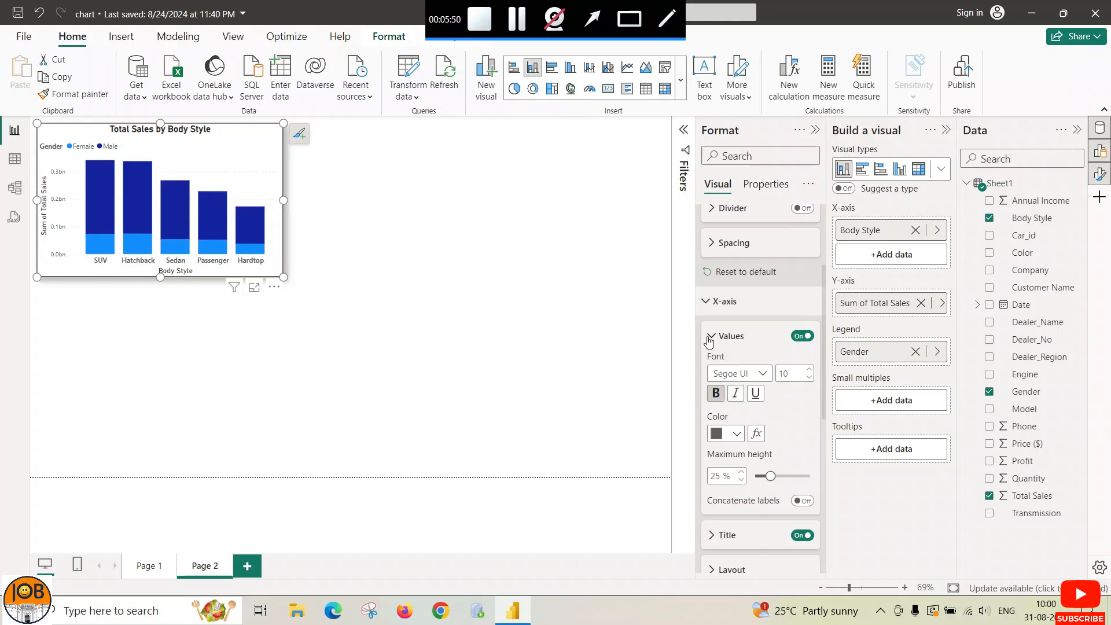
pyautogui.scroll(-1, 756, 440)
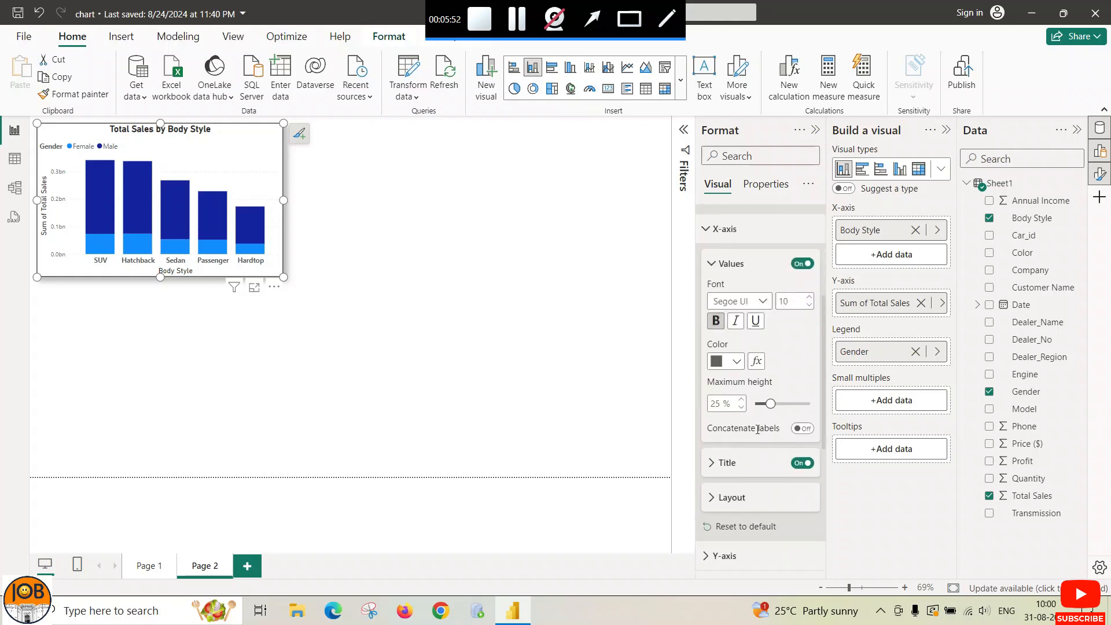
pyautogui.moveTo(770, 403); pyautogui.dragTo(780, 404)
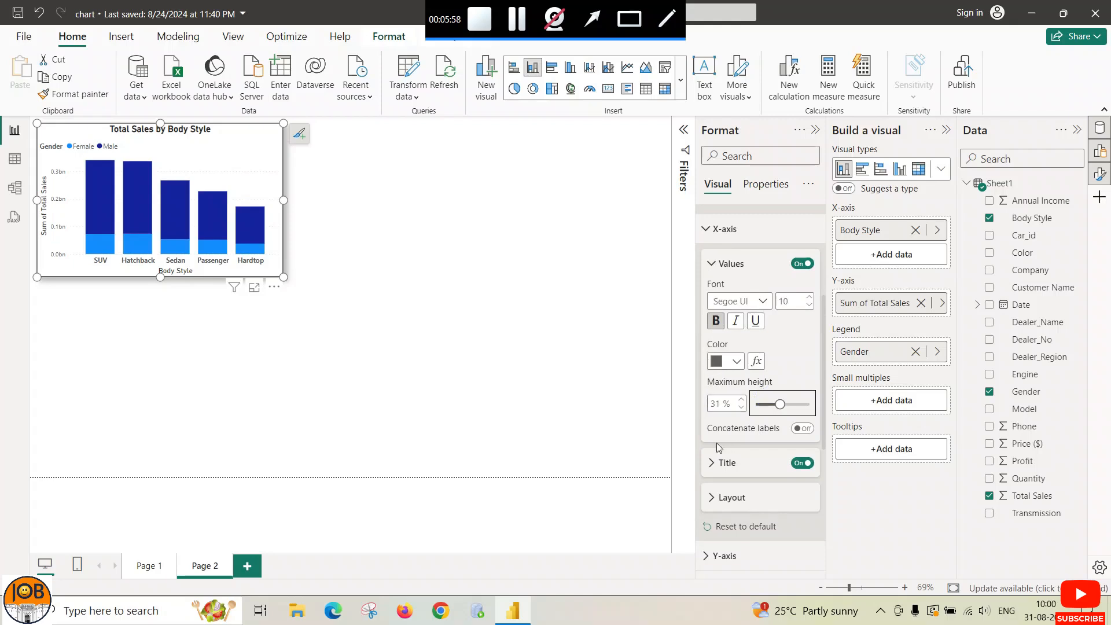
# Step: Replace the X-axis title text with 'Total Sales'
pyautogui.click(713, 268)
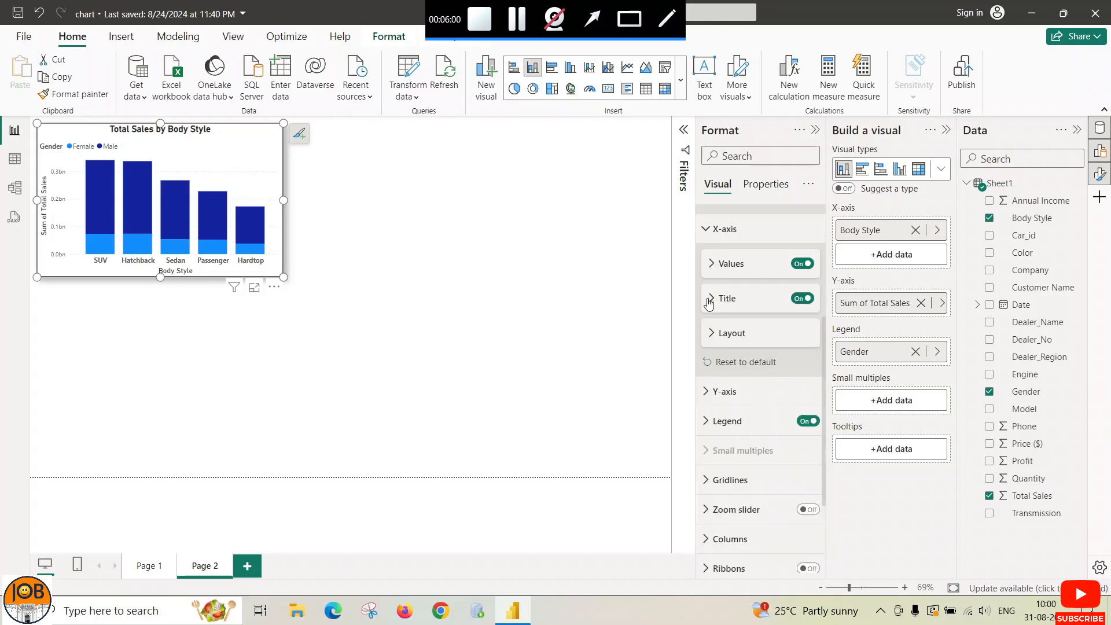
pyautogui.click(712, 299)
pyautogui.click(745, 336)
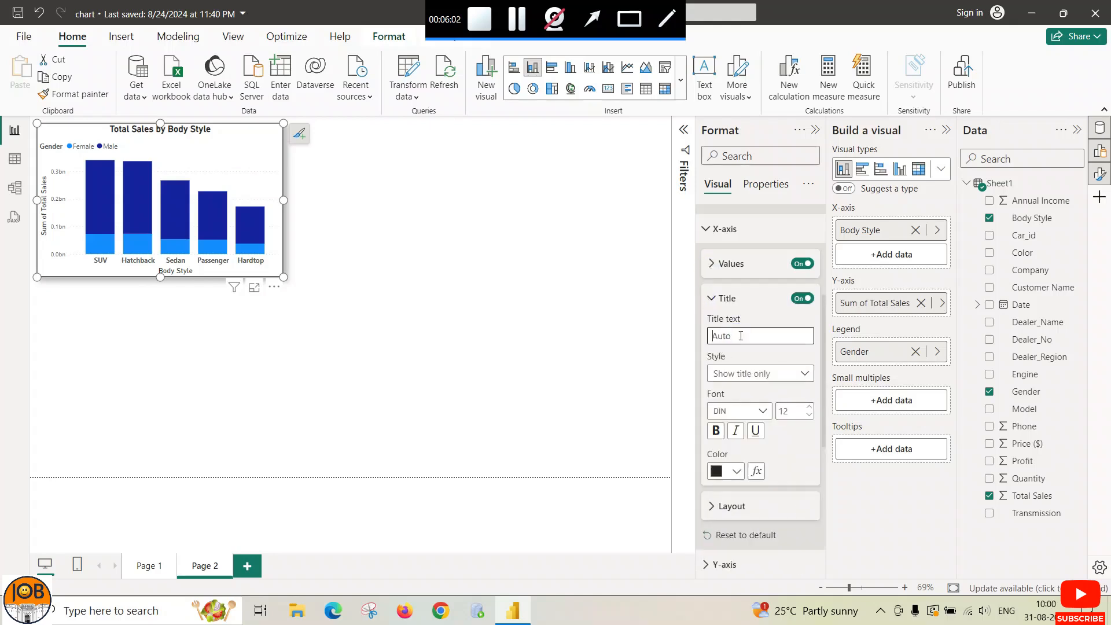
pyautogui.click(798, 374)
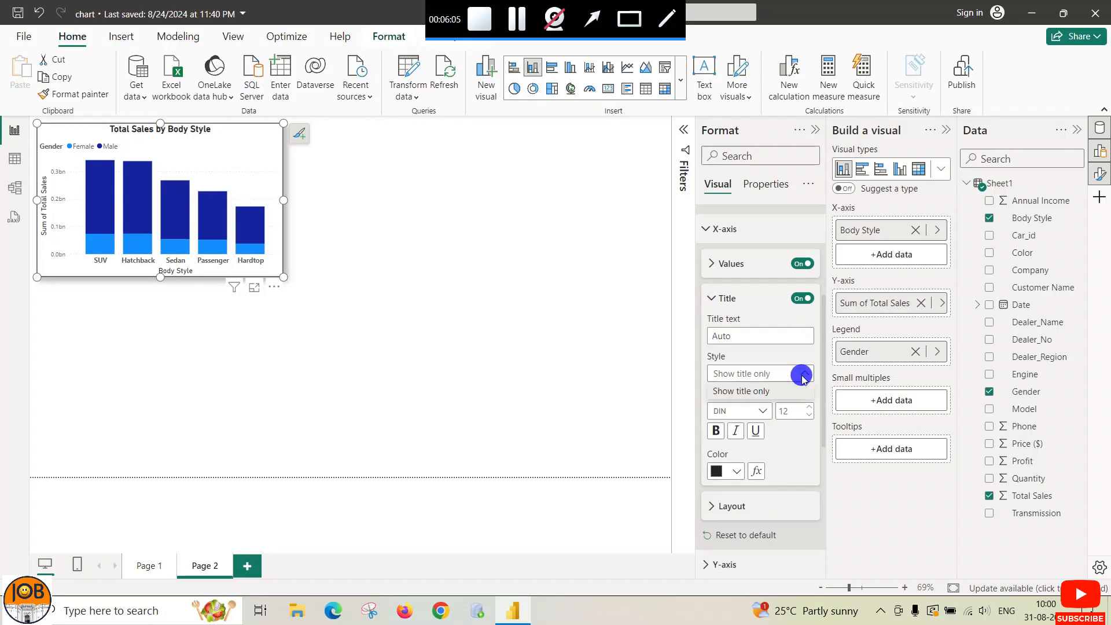
pyautogui.click(798, 373)
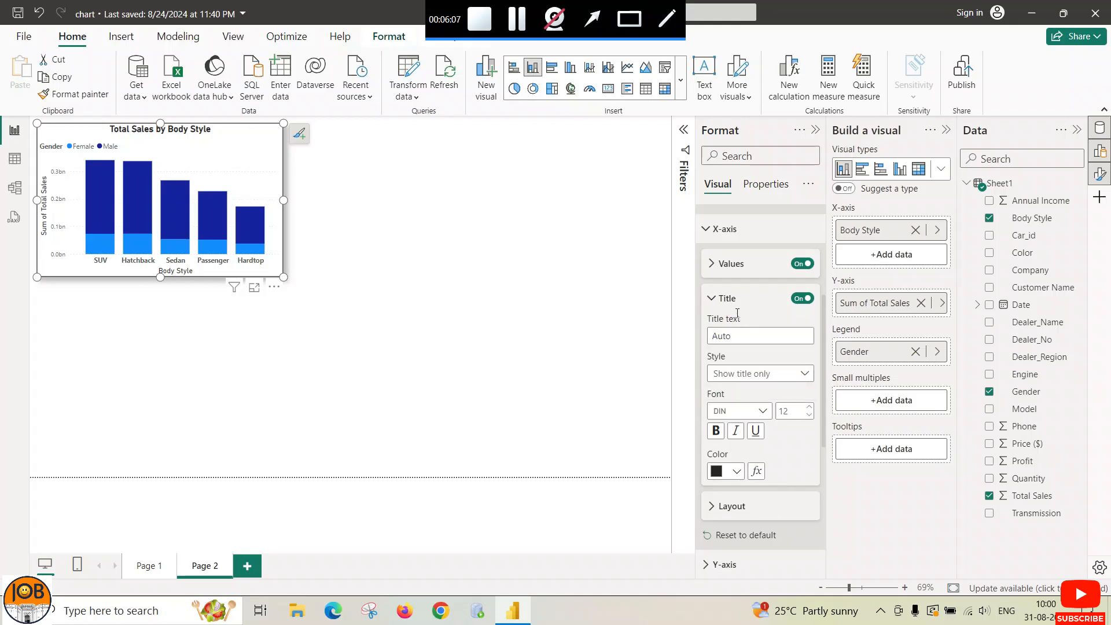
pyautogui.click(735, 335)
pyautogui.write('Total Sale')
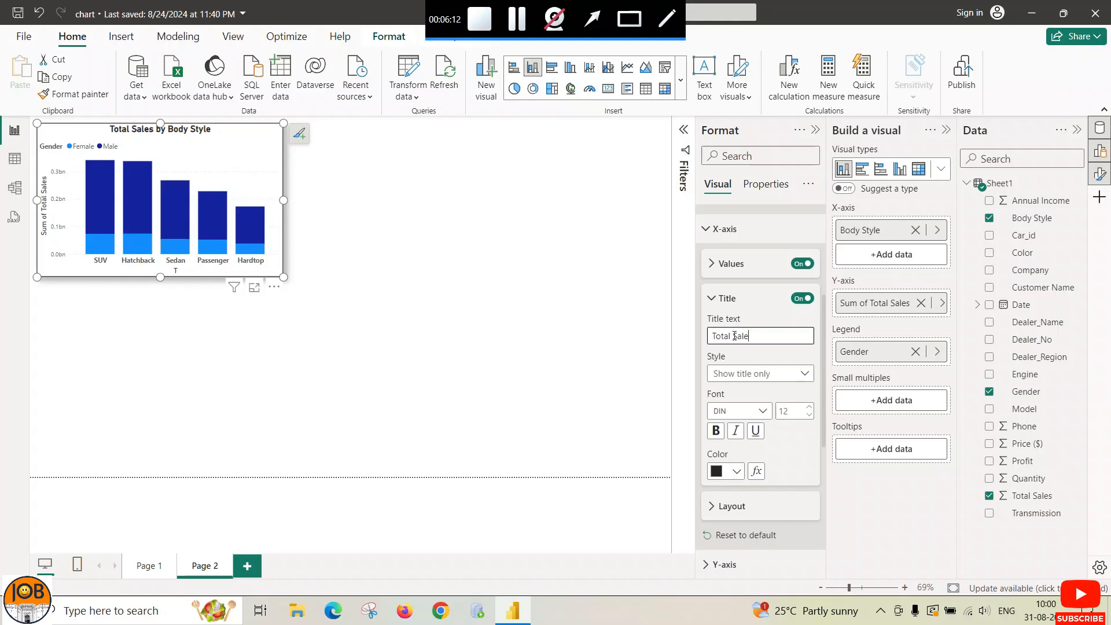
pyautogui.write('s')
pyautogui.click(639, 340)
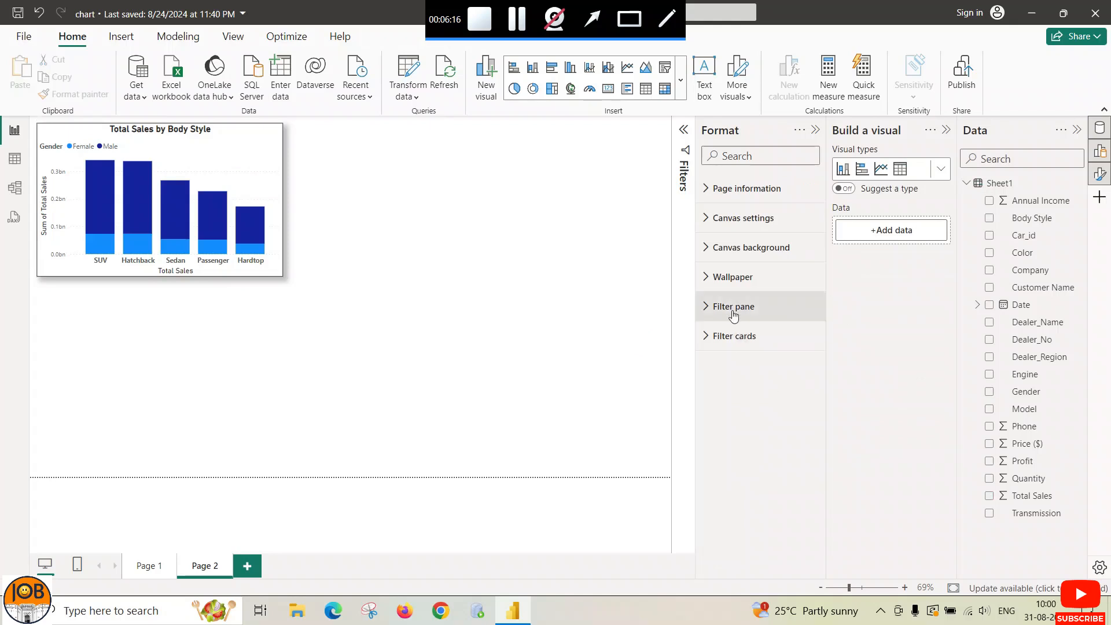
# Step: Raise the X-axis title font size to 13, keeping its default colour
pyautogui.click(266, 185)
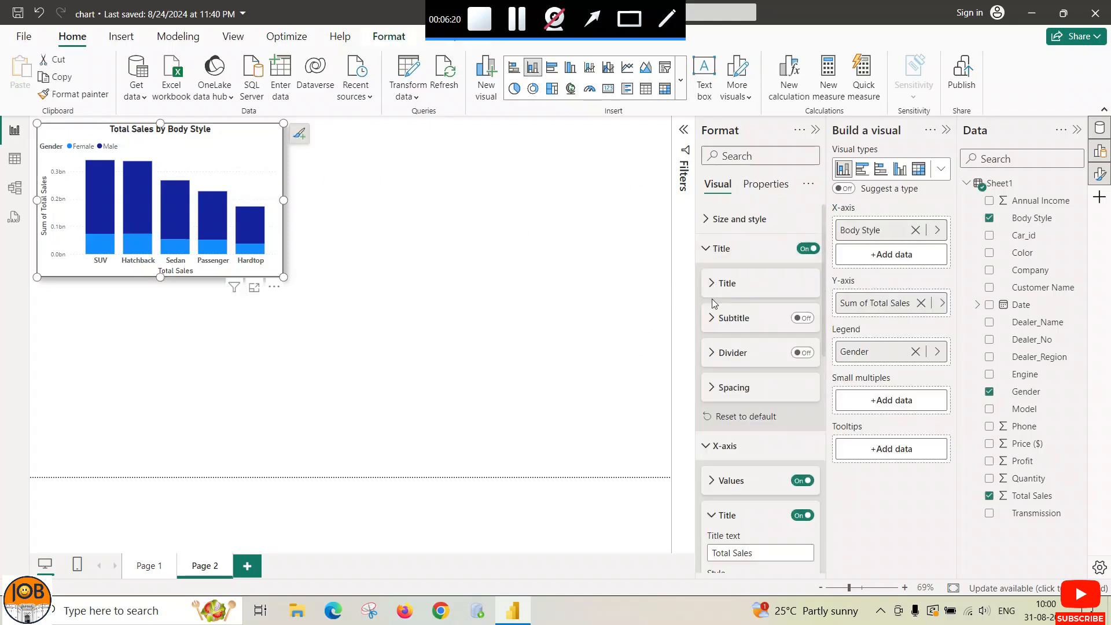
pyautogui.scroll(-3, 711, 434)
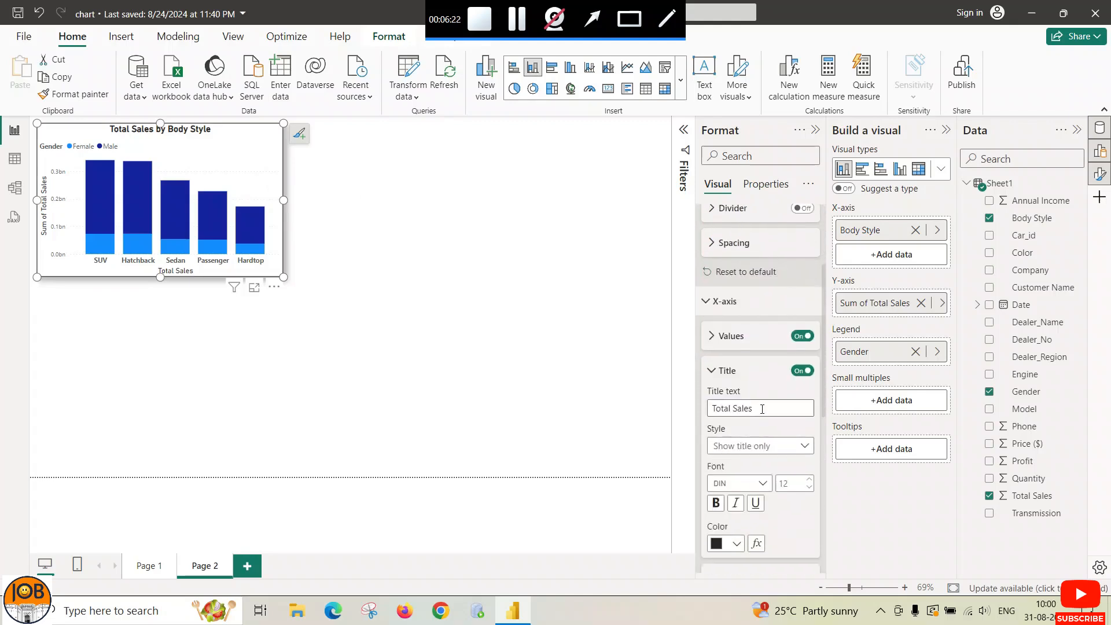
pyautogui.scroll(-2, 755, 439)
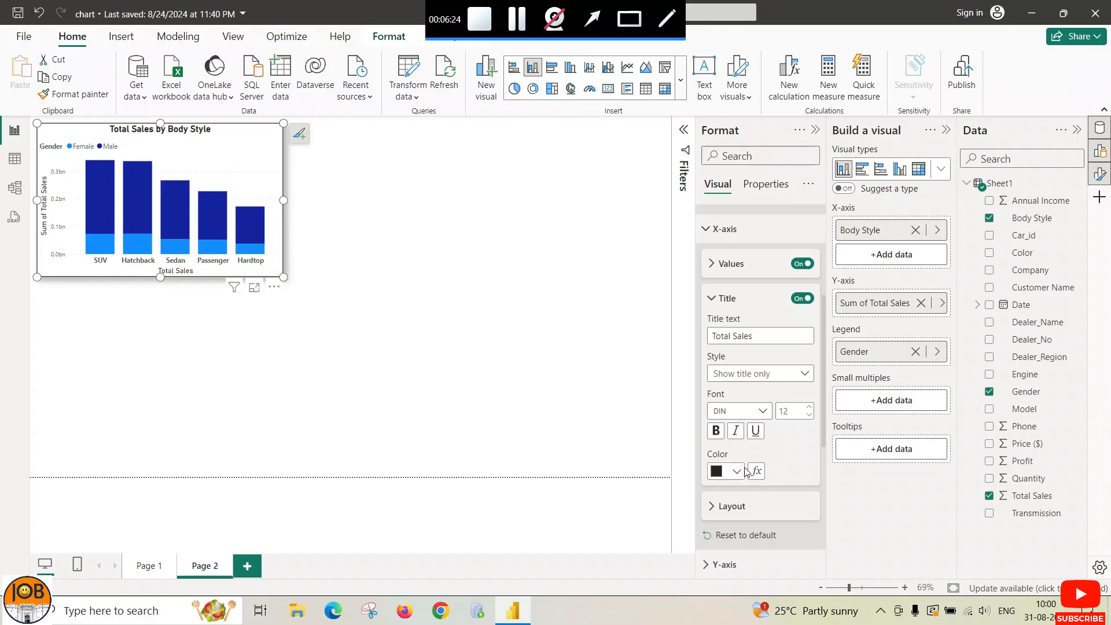
pyautogui.click(737, 472)
pyautogui.click(738, 472)
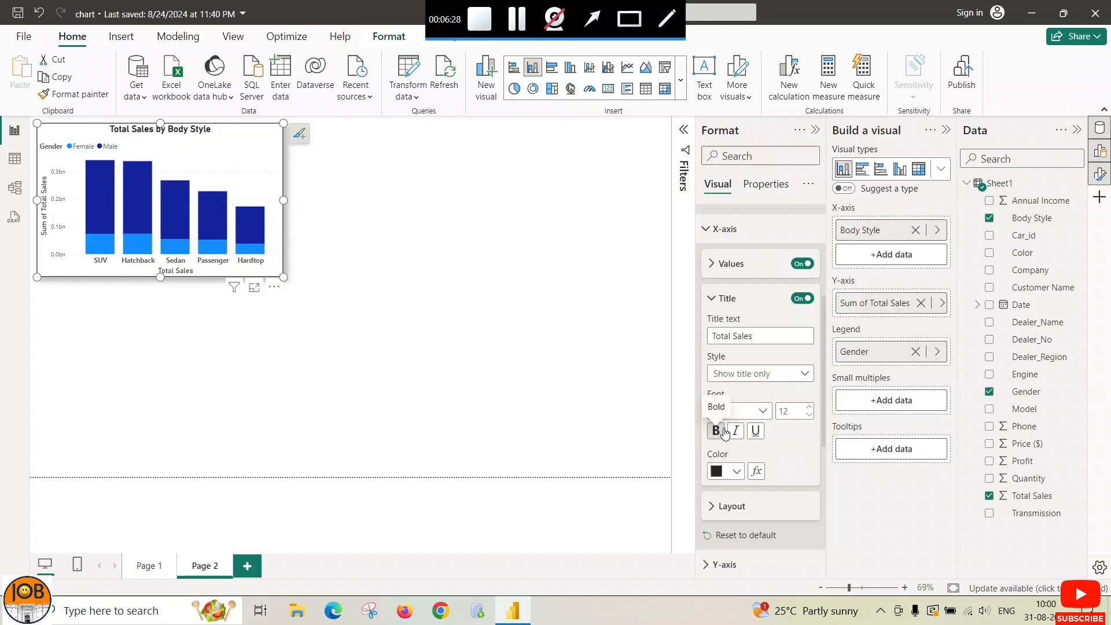
pyautogui.click(810, 407)
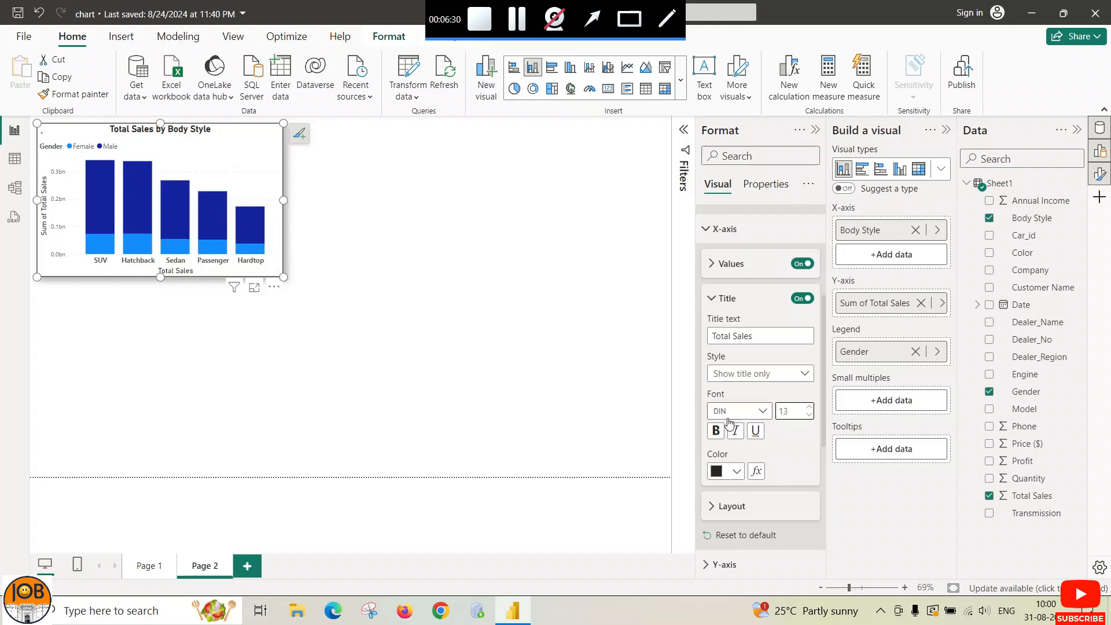
pyautogui.click(712, 264)
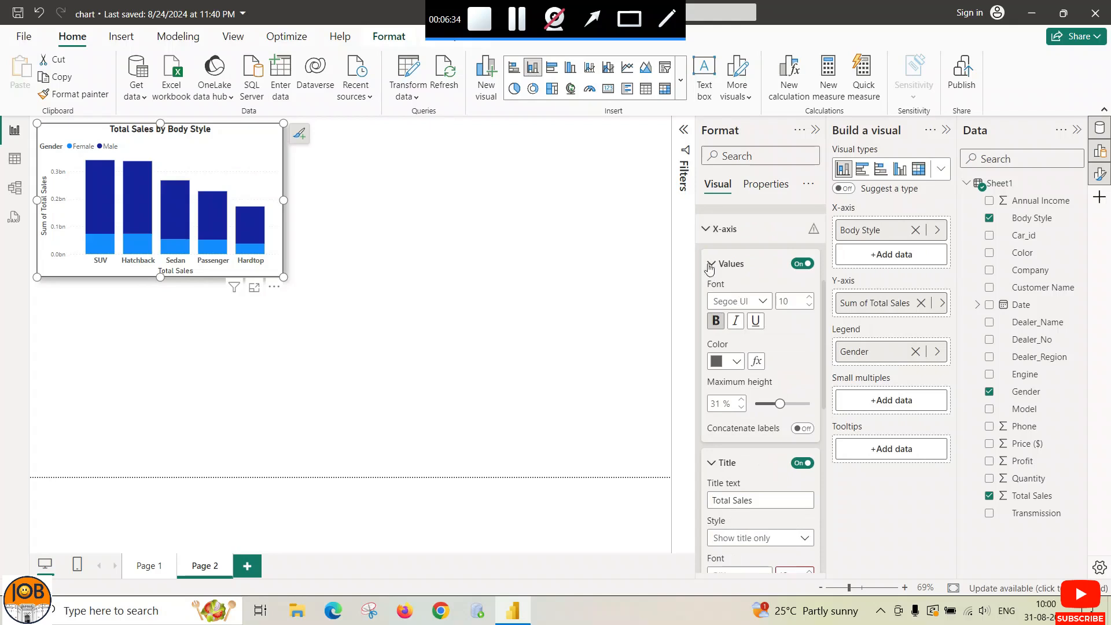
pyautogui.click(712, 264)
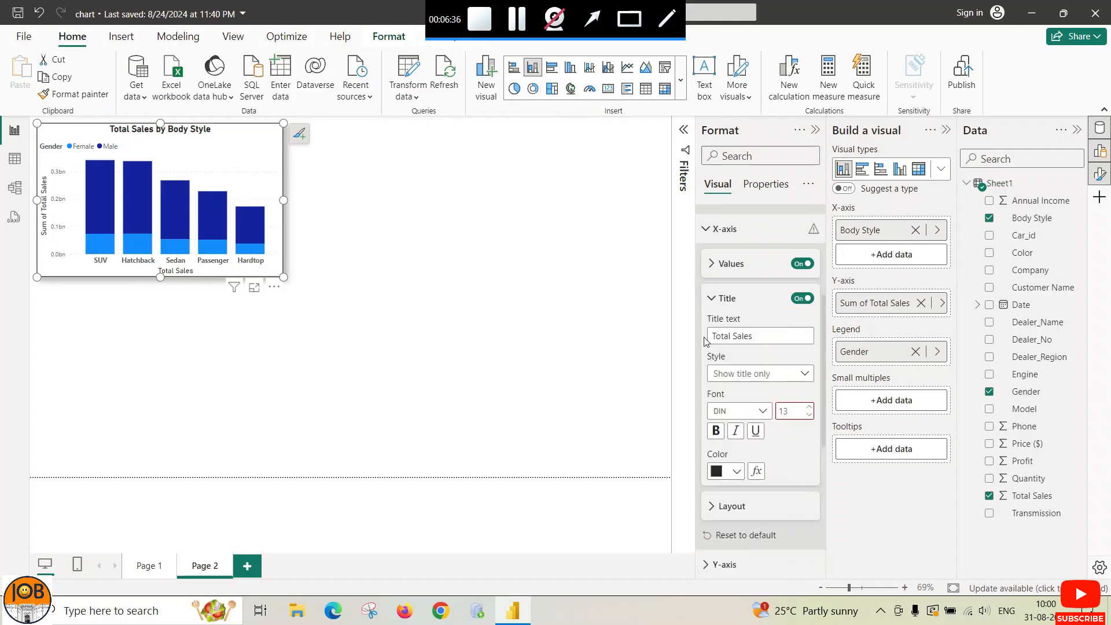
pyautogui.click(711, 299)
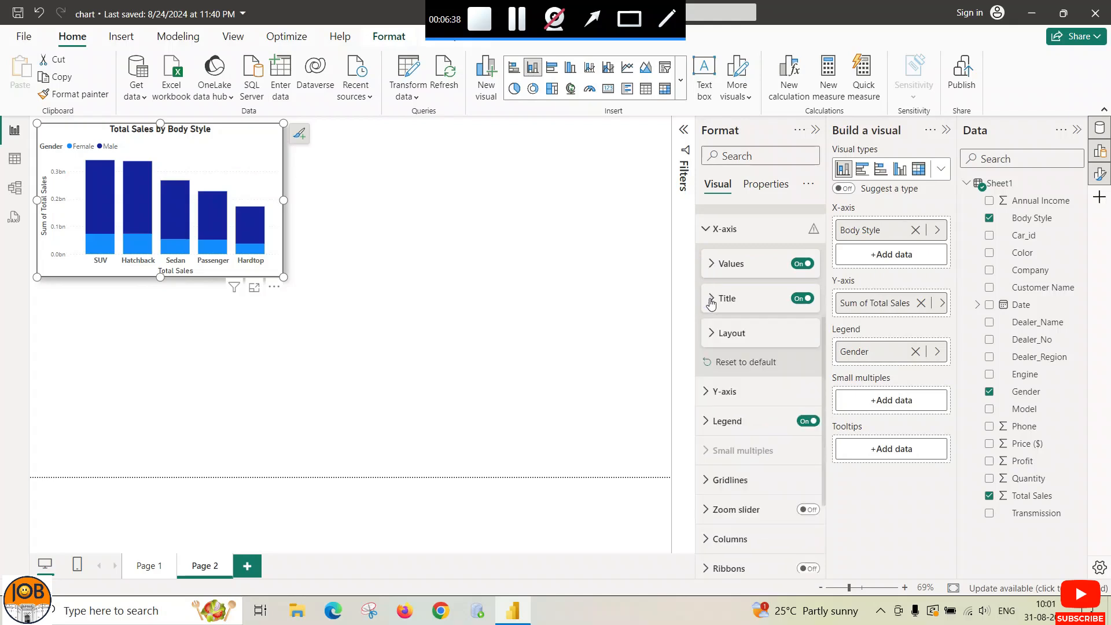
# Step: Keep the X-axis title style on 'Show title only'
pyautogui.click(710, 299)
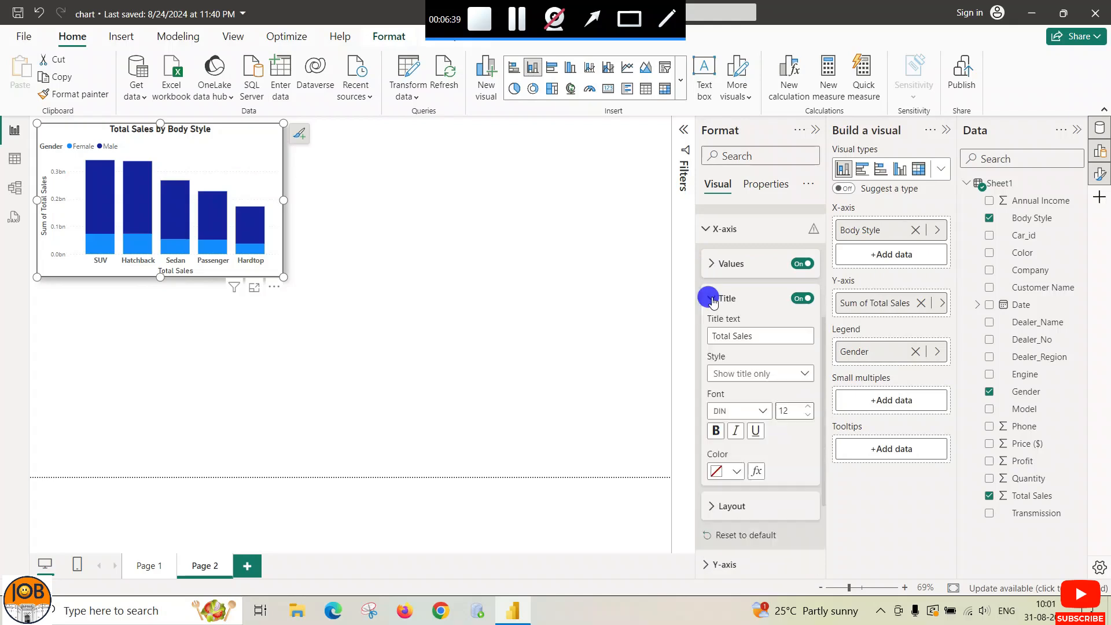
pyautogui.click(804, 373)
pyautogui.click(775, 392)
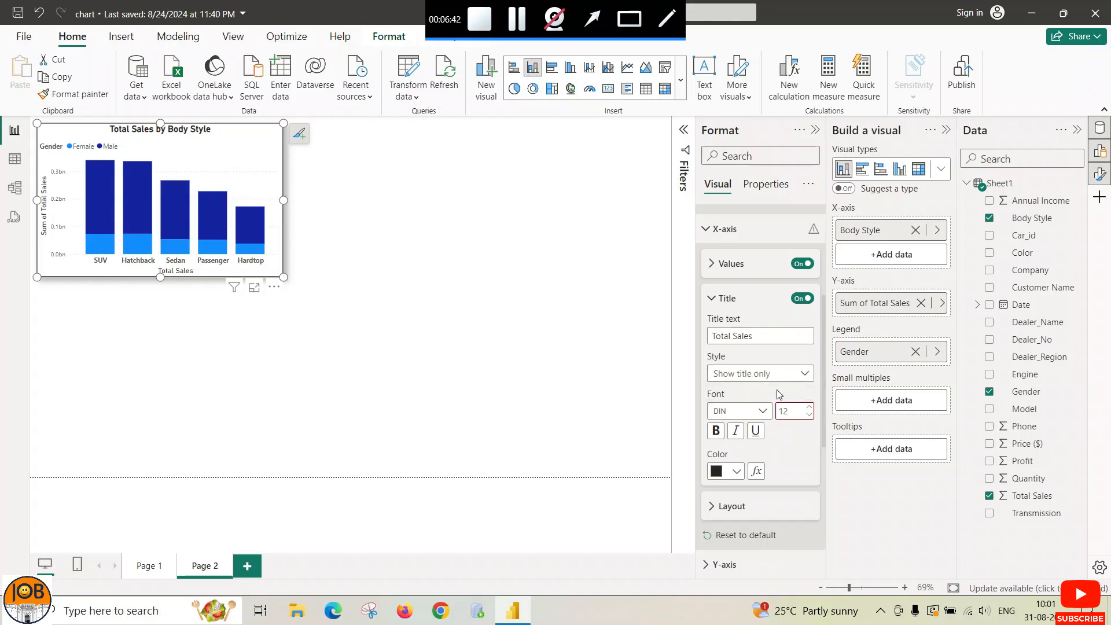
pyautogui.scroll(-3, 746, 392)
pyautogui.scroll(3, 723, 387)
pyautogui.click(710, 300)
# Step: Check the Y-axis range settings, leaving minimum and maximum on Auto
pyautogui.click(707, 393)
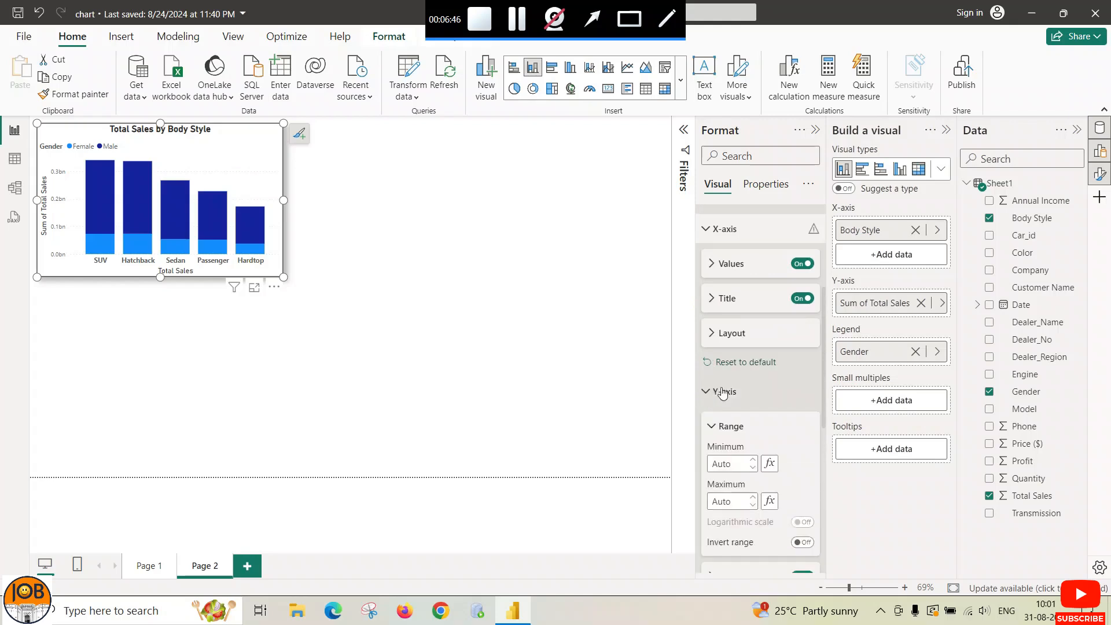
pyautogui.scroll(-2, 795, 399)
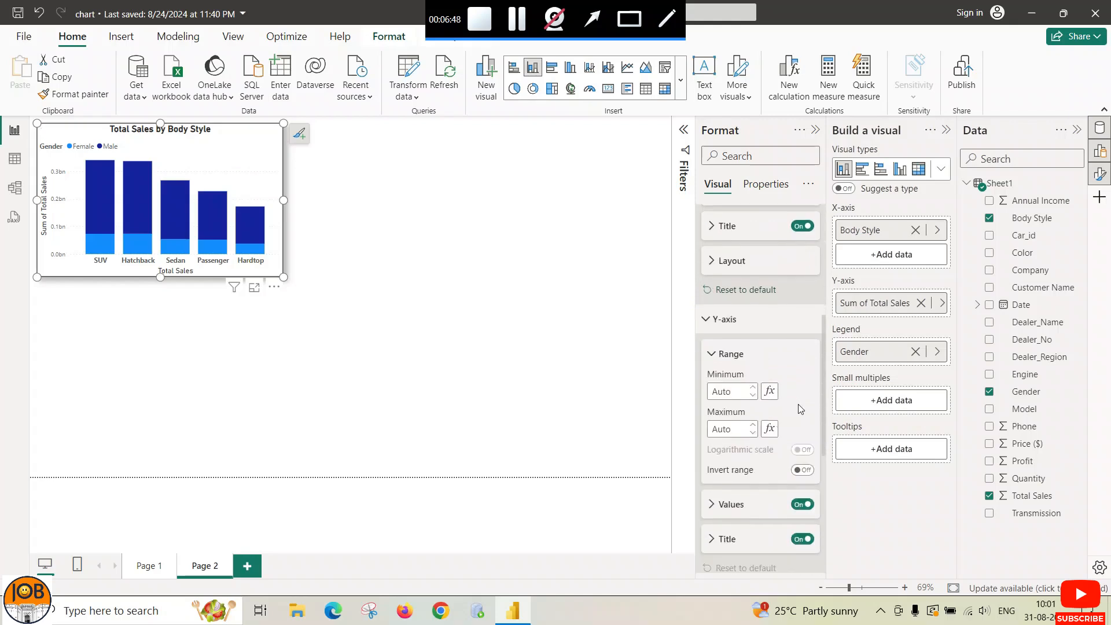
pyautogui.scroll(-4, 801, 409)
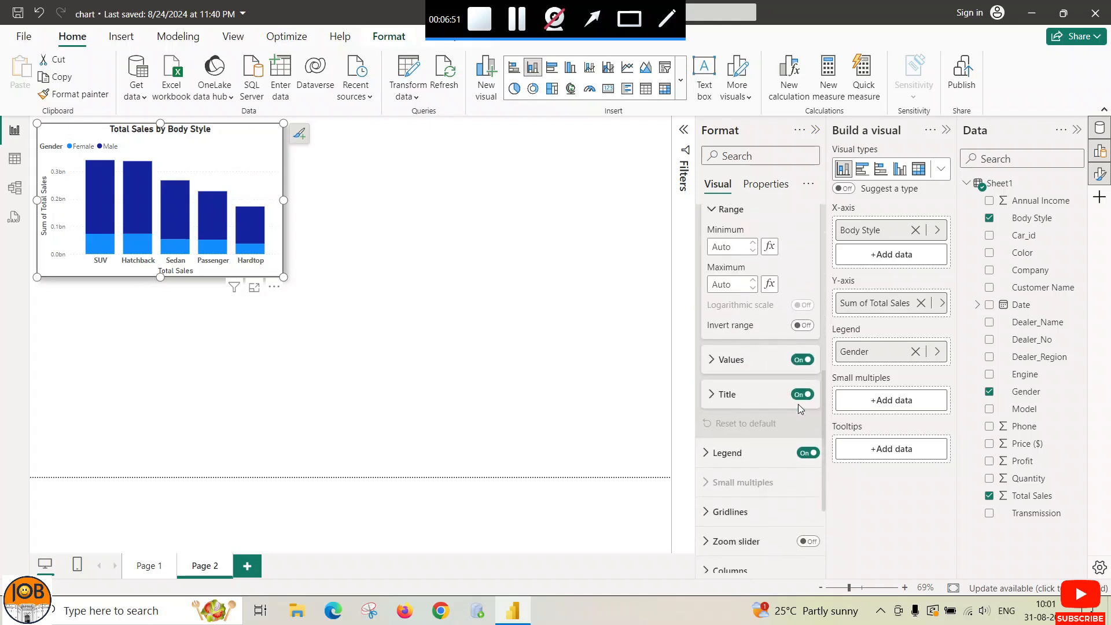
pyautogui.scroll(2, 747, 400)
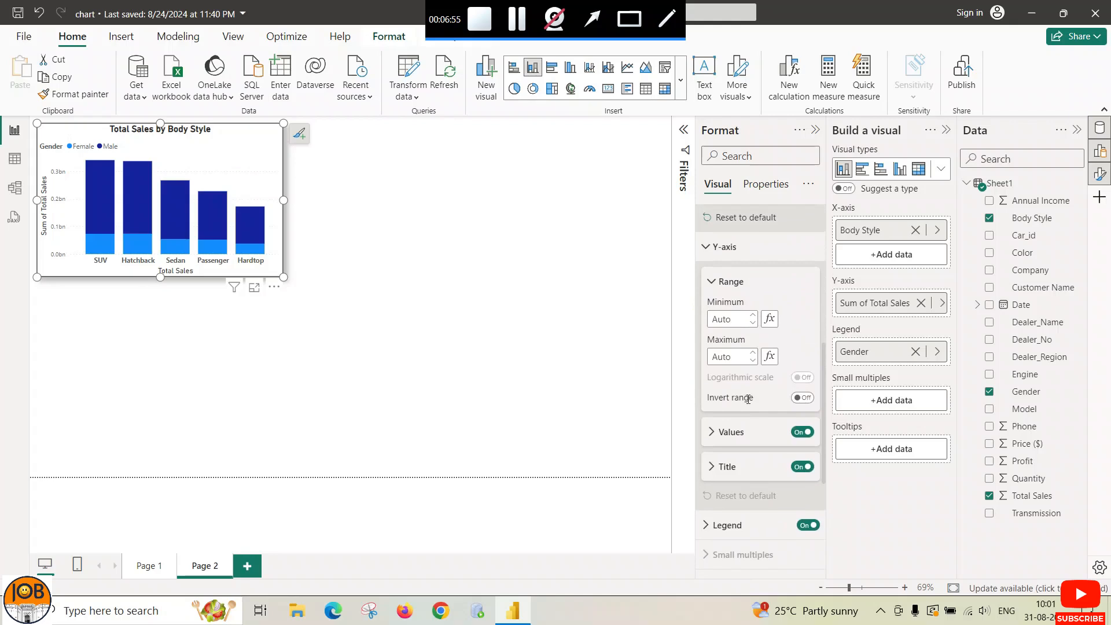
pyautogui.click(711, 283)
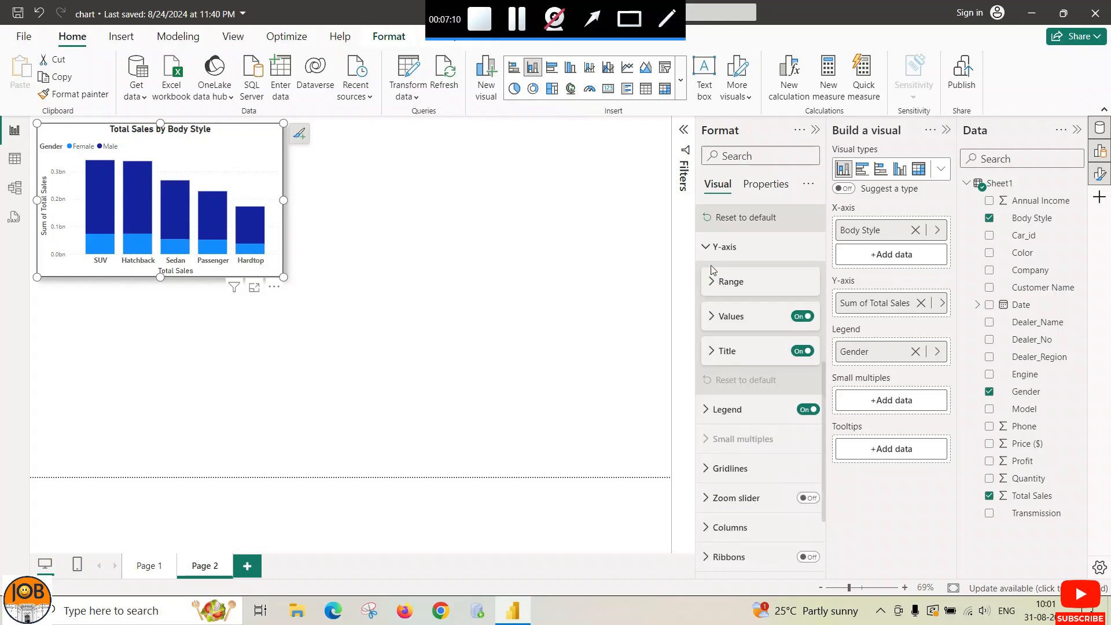
pyautogui.click(705, 248)
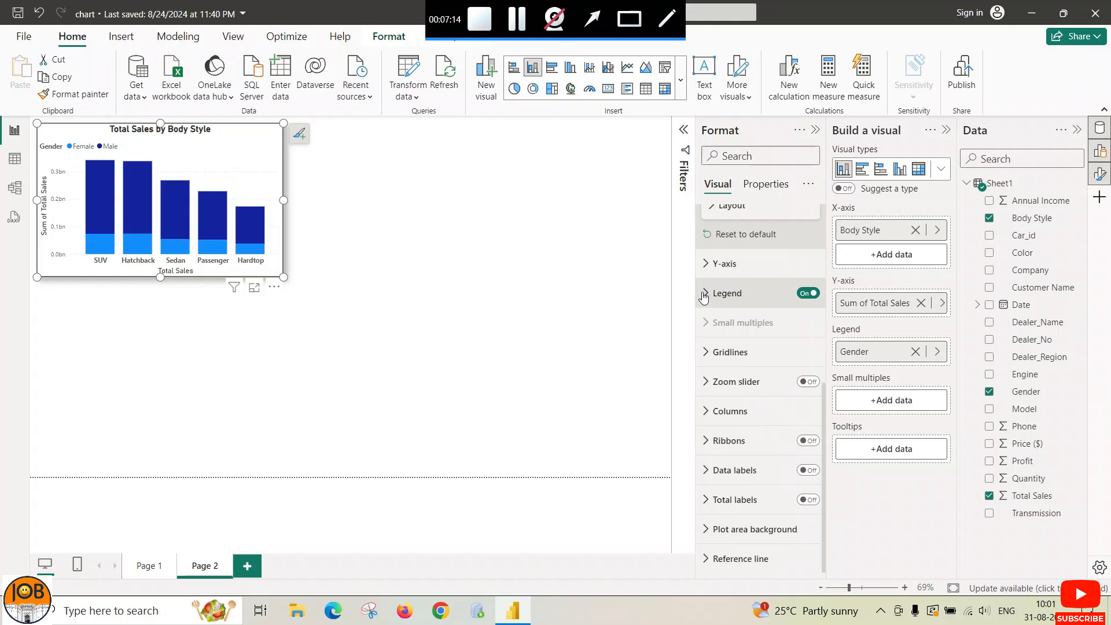
# Step: Review the chart's Legend and Gridlines settings in the Format pane
pyautogui.click(704, 295)
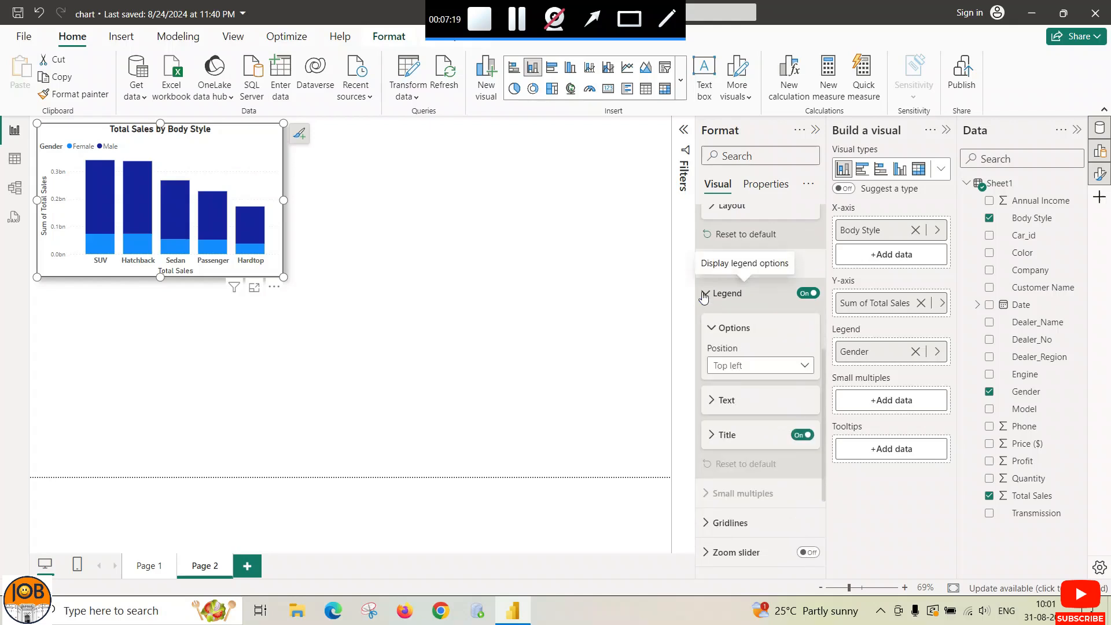
pyautogui.click(704, 296)
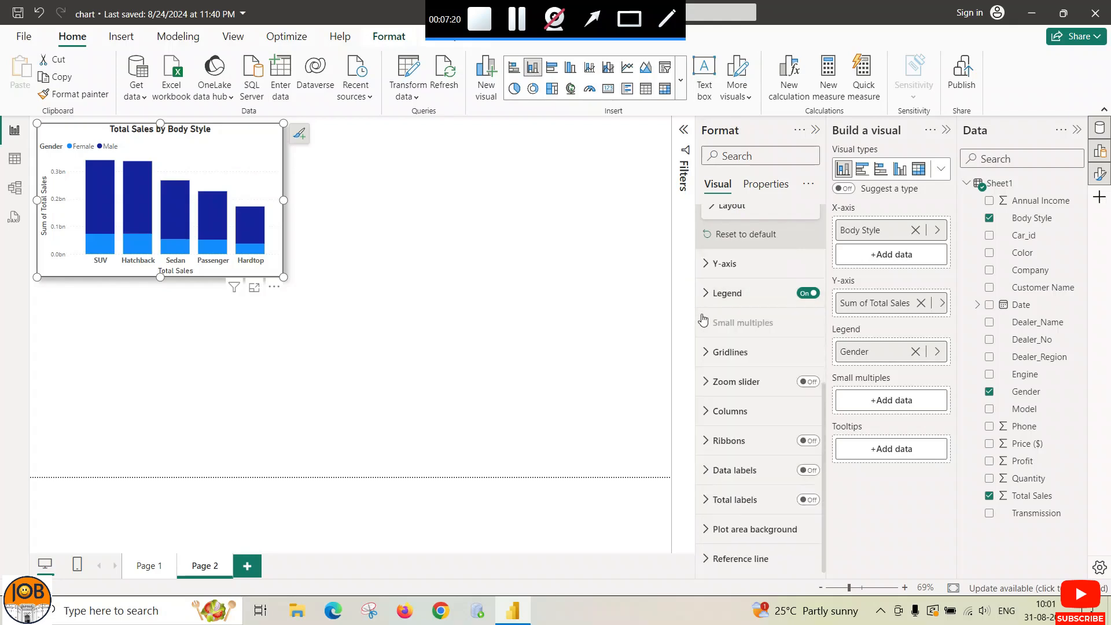
pyautogui.click(709, 357)
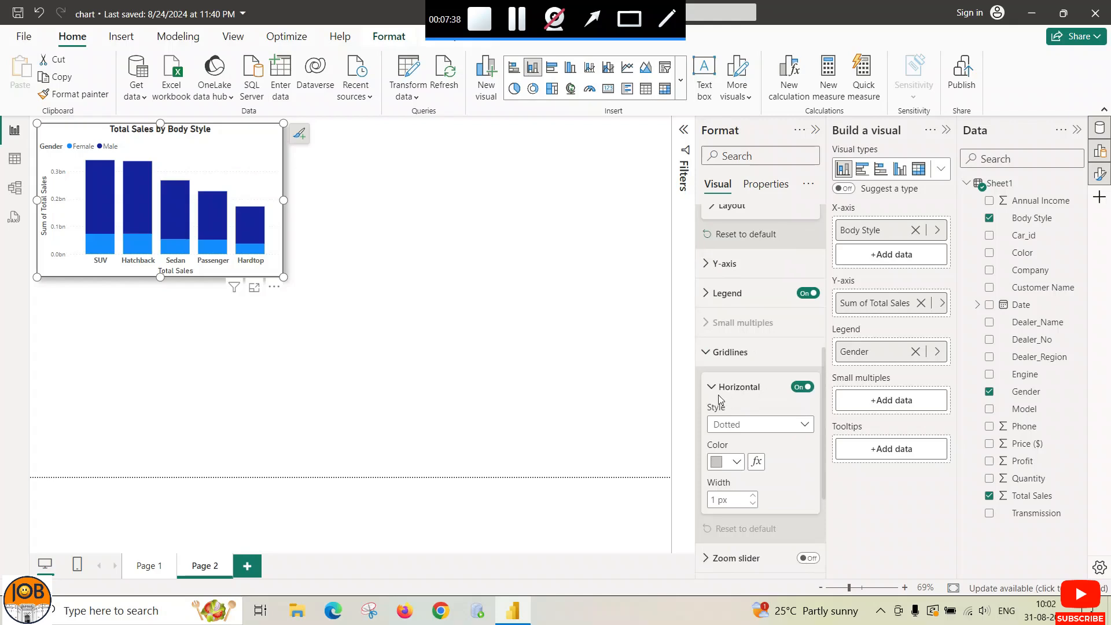
pyautogui.scroll(-3, 721, 399)
pyautogui.scroll(1, 726, 328)
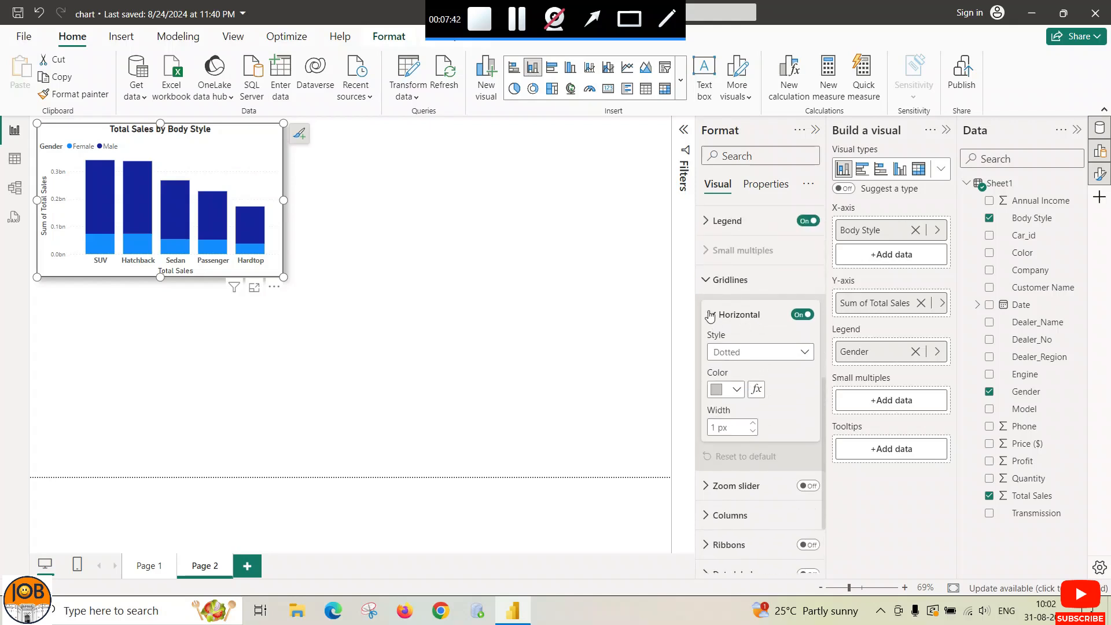
pyautogui.click(709, 280)
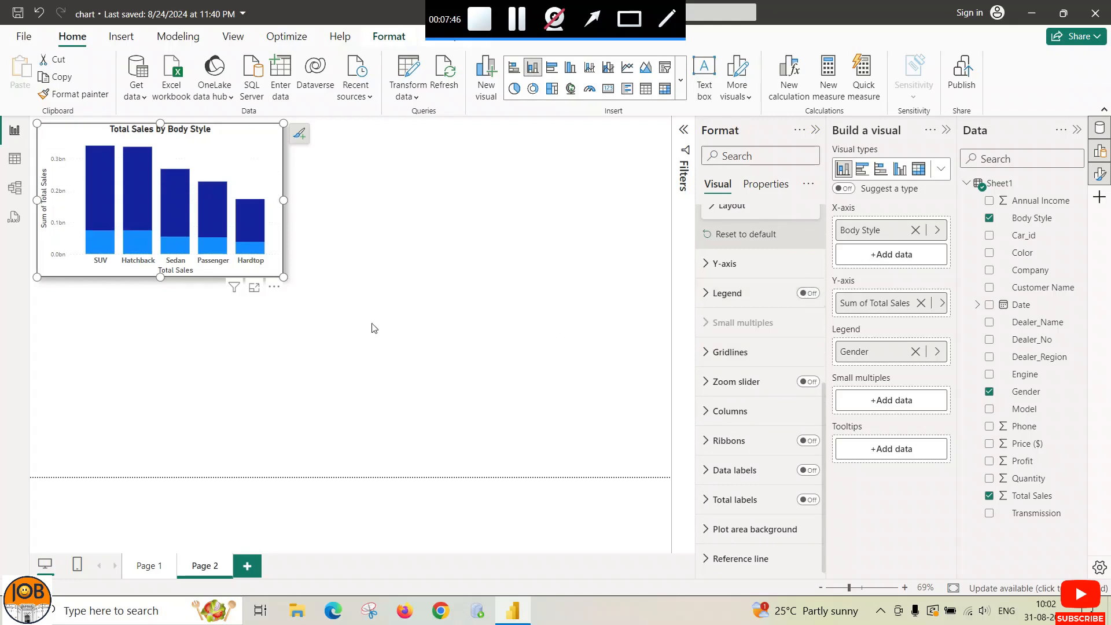
# Step: Widen the sales chart to the right and turn on data labels showing values like 0.27bn
pyautogui.moveTo(283, 200); pyautogui.dragTo(321, 201)
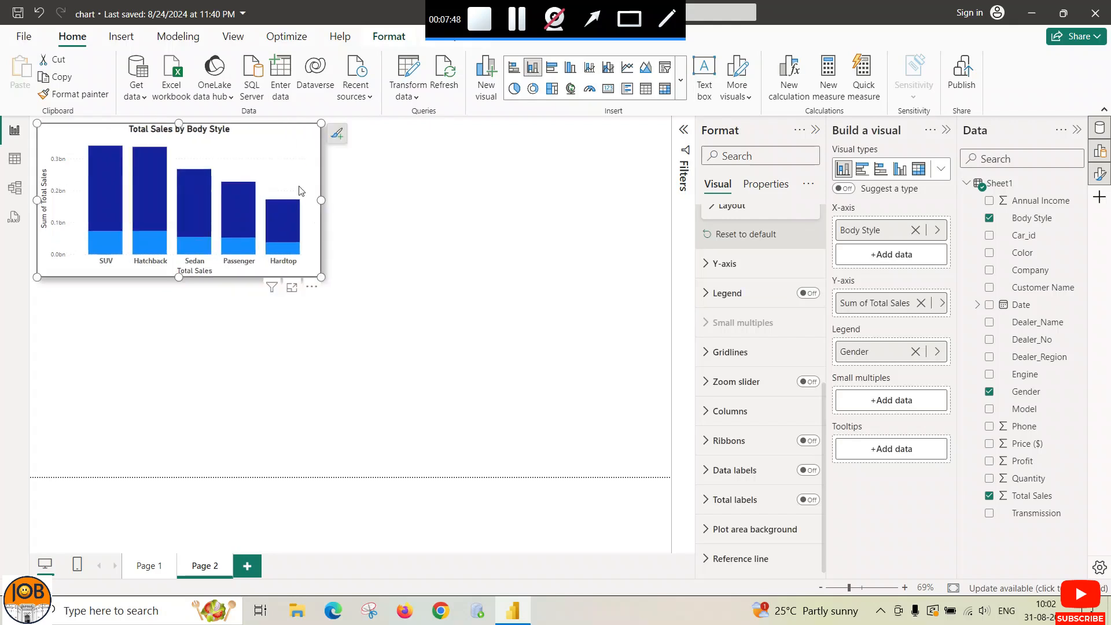
pyautogui.scroll(3, 706, 290)
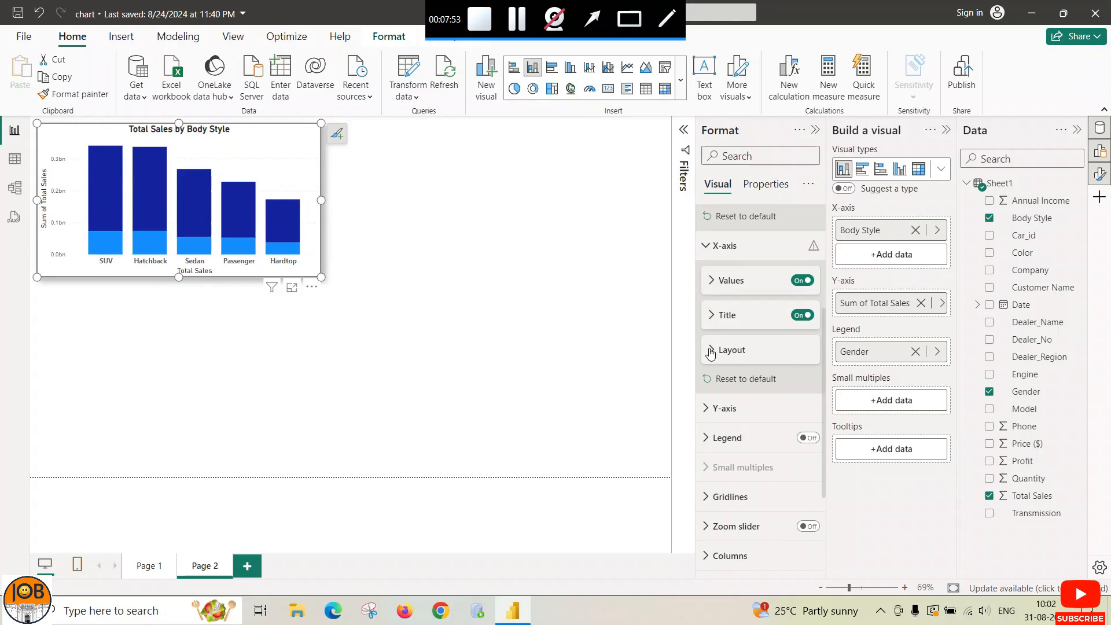
pyautogui.scroll(-3, 711, 354)
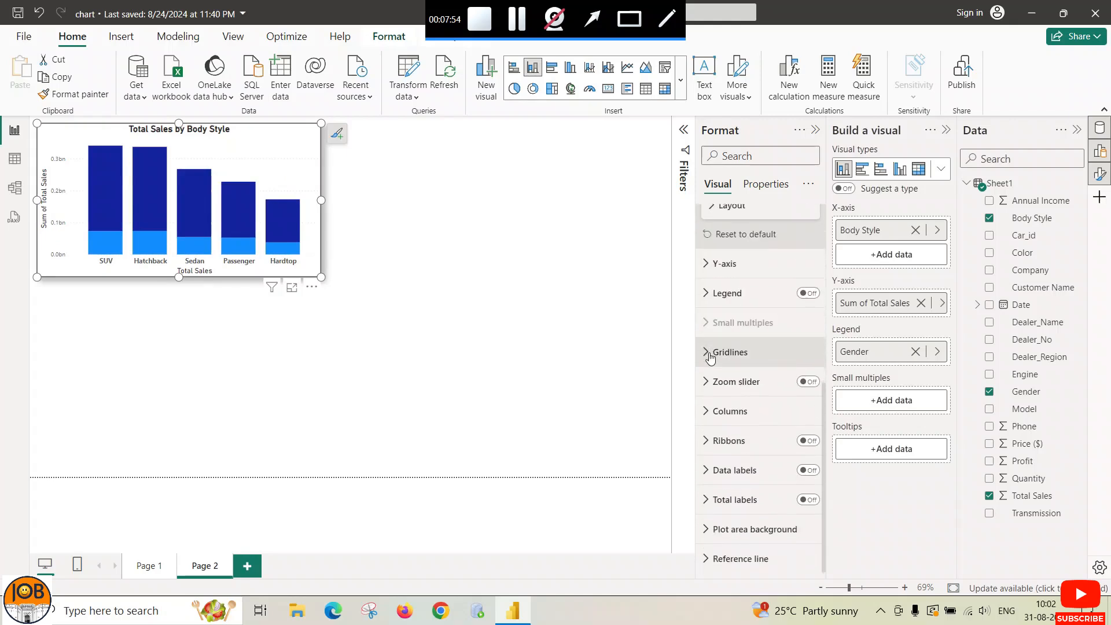
pyautogui.click(801, 470)
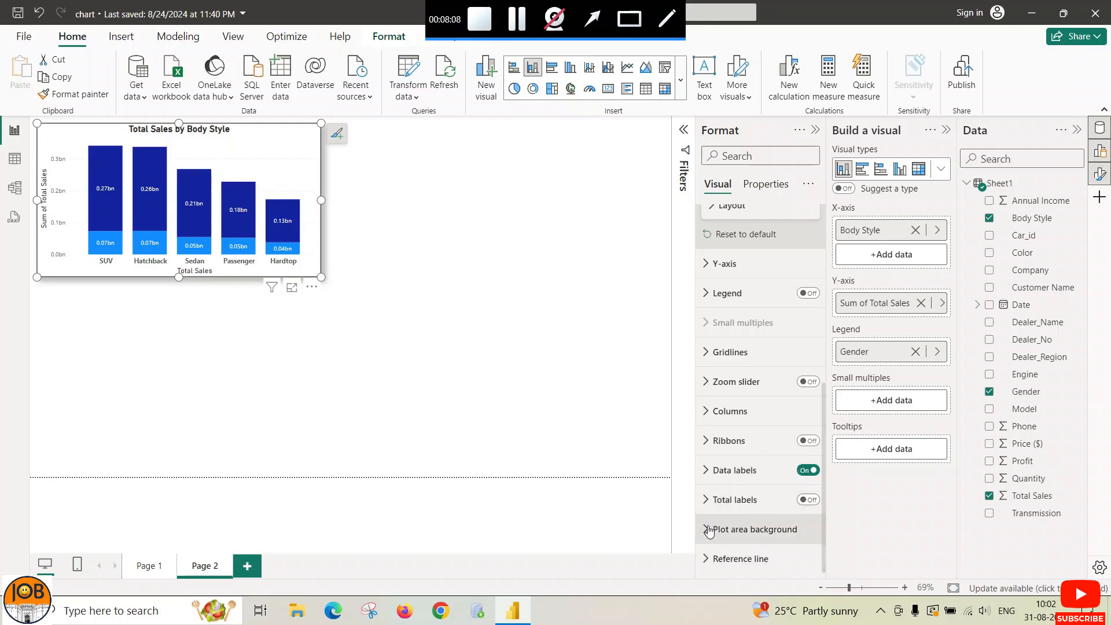
# Step: Look over the Plot area background and Ribbons options for the column chart
pyautogui.scroll(3, 718, 347)
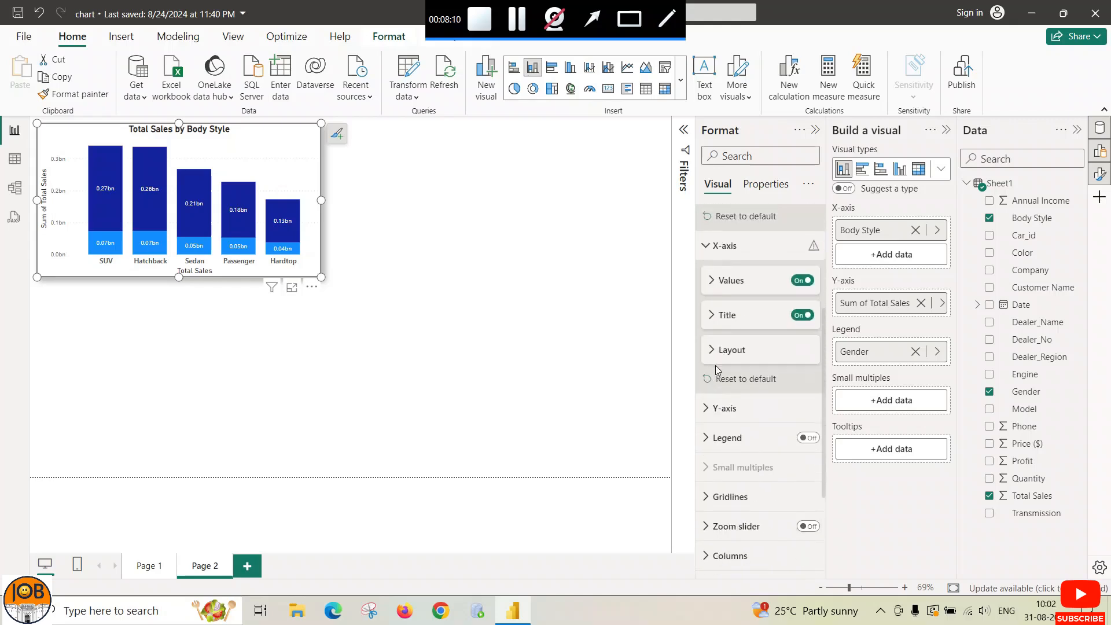
pyautogui.scroll(-3, 718, 370)
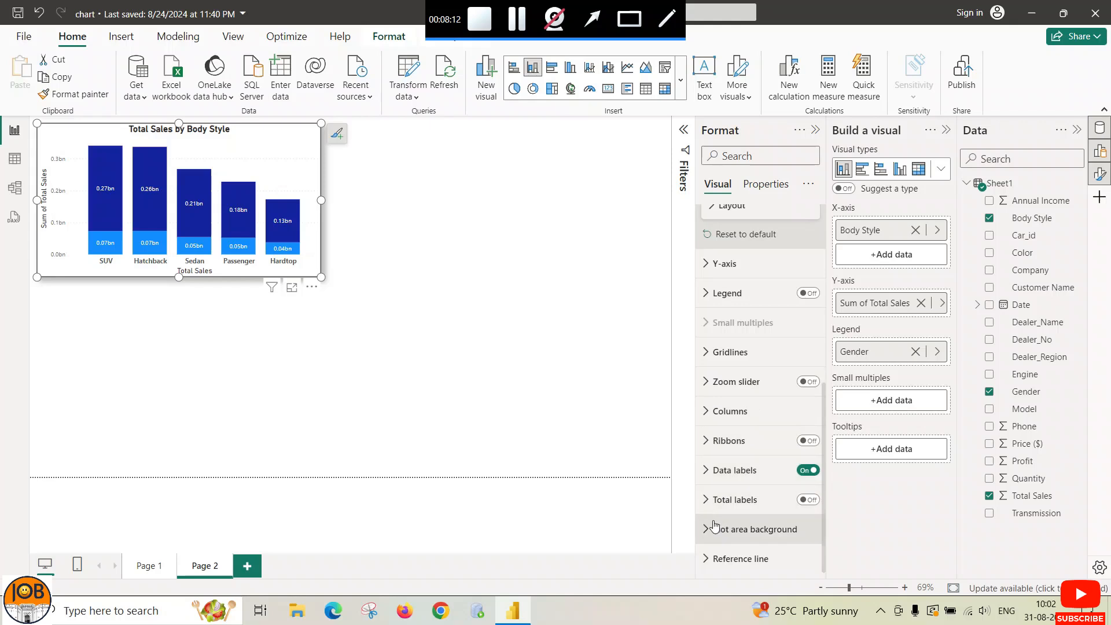
pyautogui.click(712, 529)
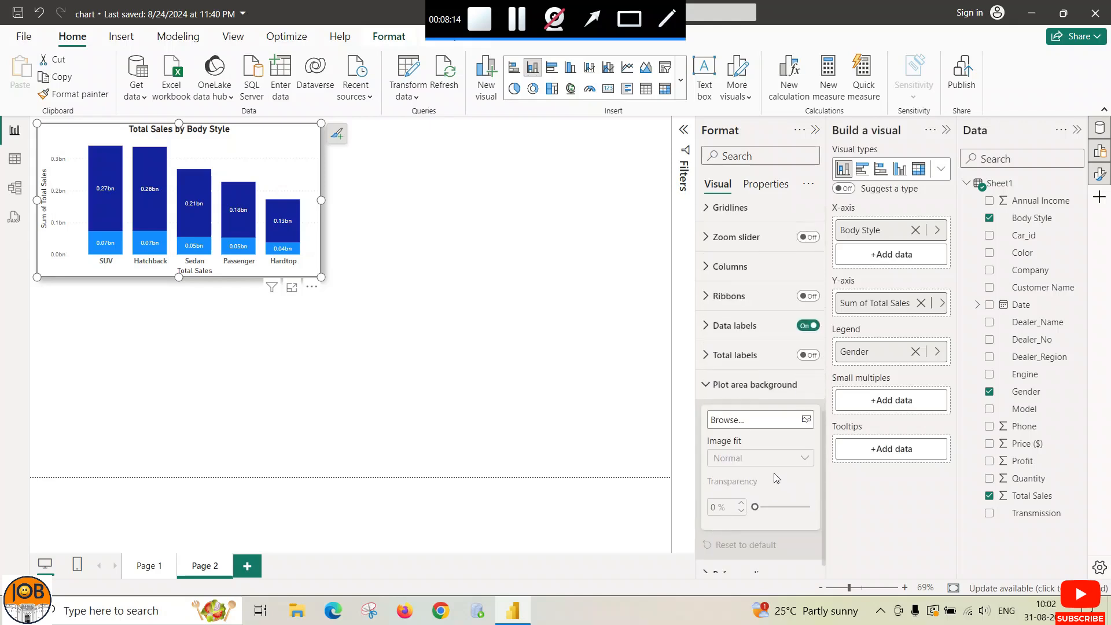
pyautogui.click(711, 384)
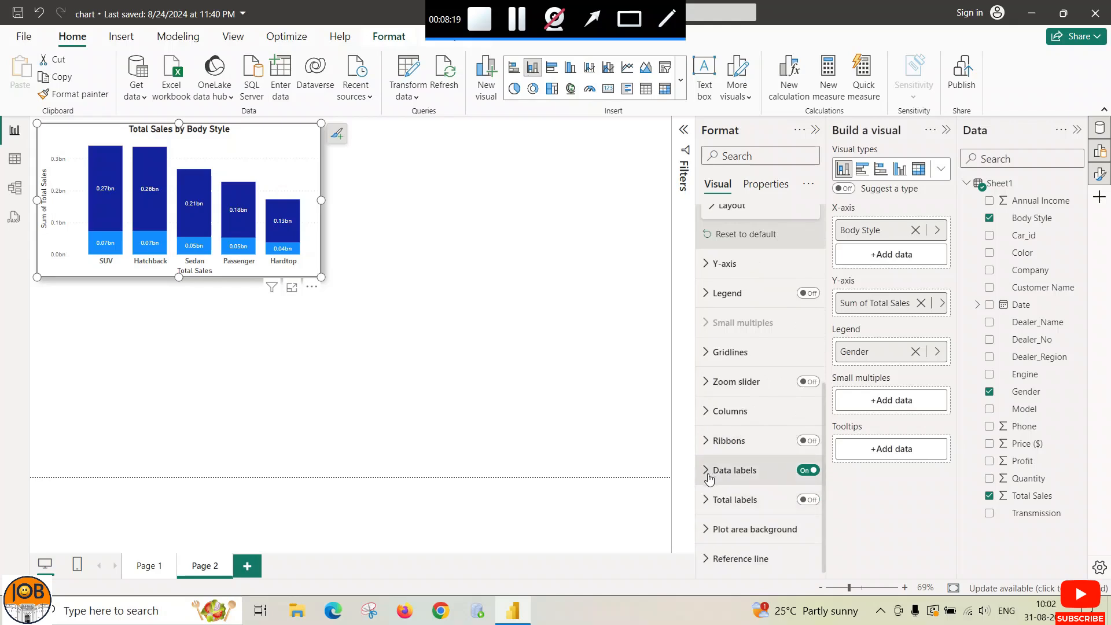
pyautogui.click(709, 441)
pyautogui.click(709, 441)
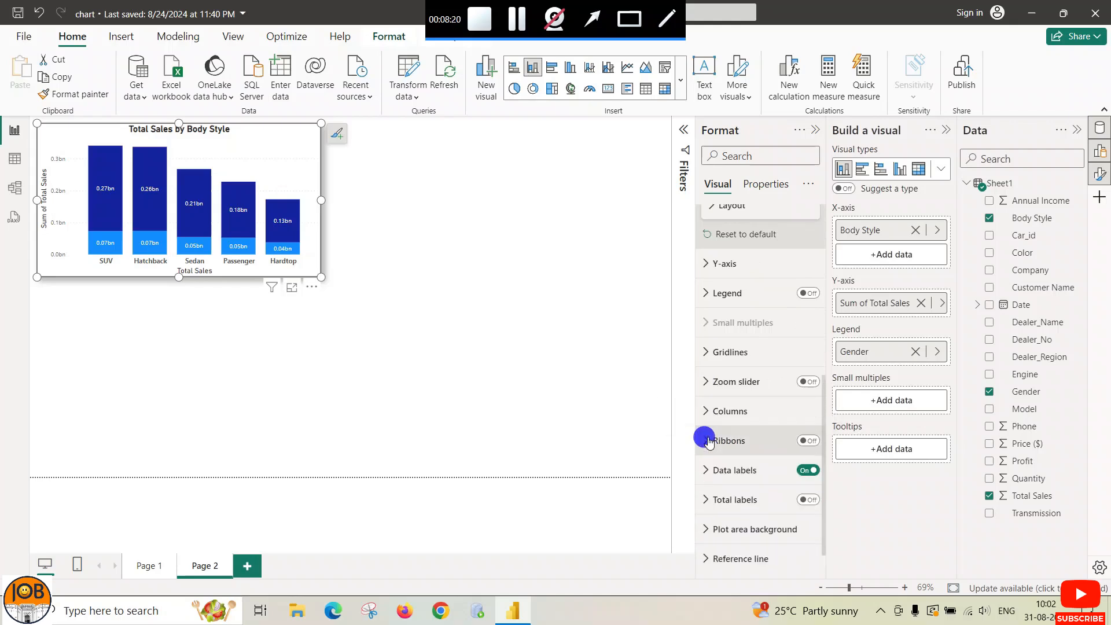
# Step: Expand the Columns settings and check the Series list without changing it
pyautogui.scroll(1, 709, 441)
pyautogui.click(718, 483)
pyautogui.scroll(-2, 764, 480)
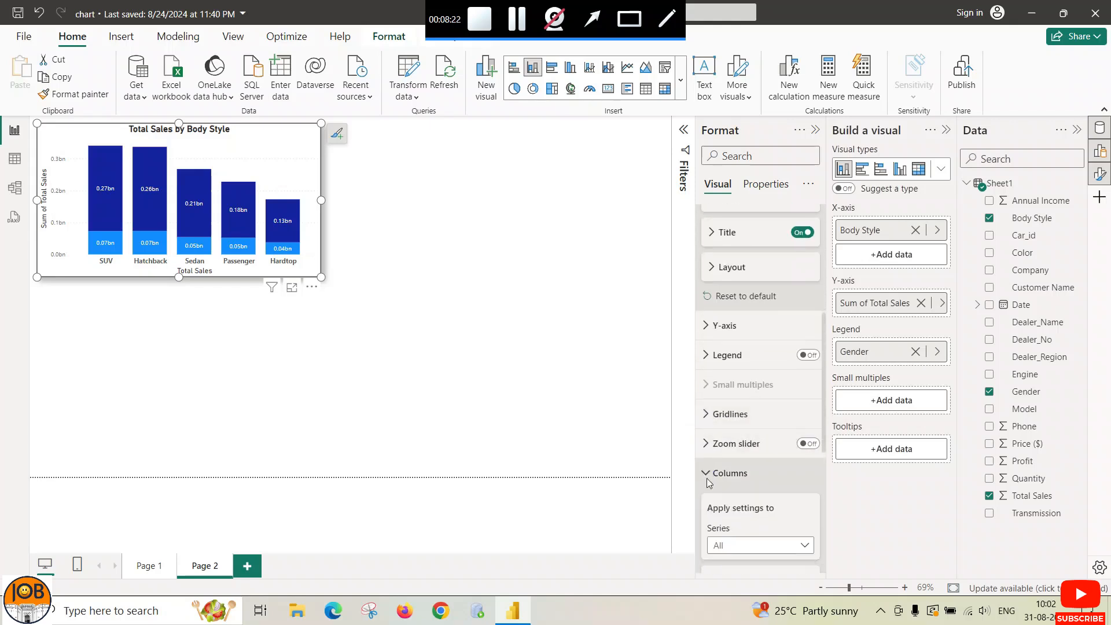
pyautogui.scroll(-2, 765, 482)
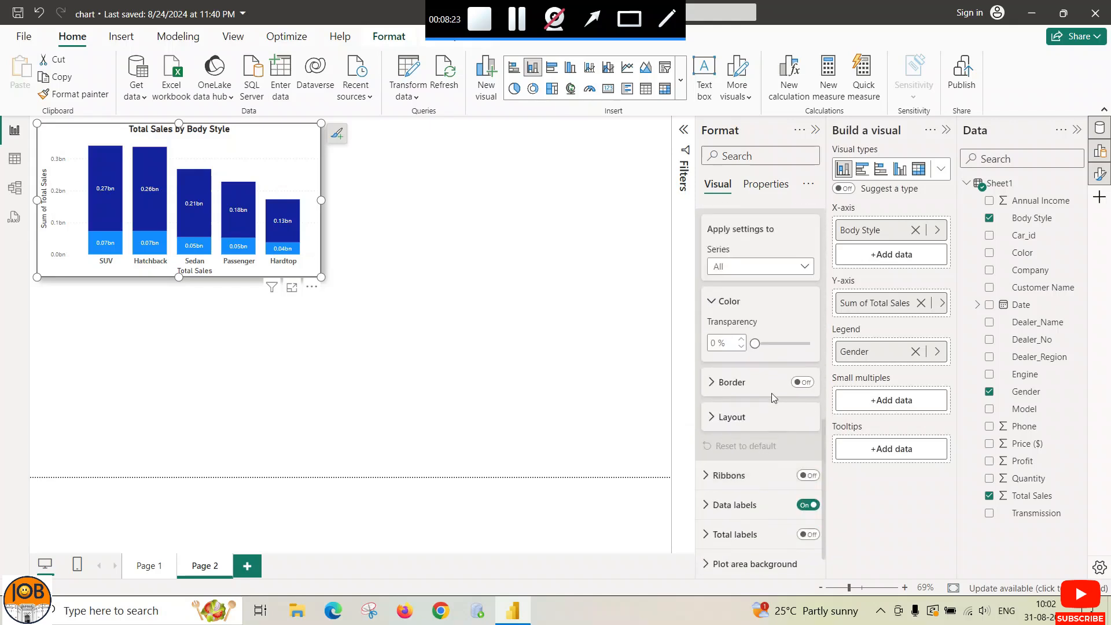
pyautogui.click(806, 267)
pyautogui.click(808, 266)
pyautogui.scroll(3, 764, 418)
# Step: Choose Female as the series to style under Columns
pyautogui.scroll(2, 752, 416)
pyautogui.click(705, 412)
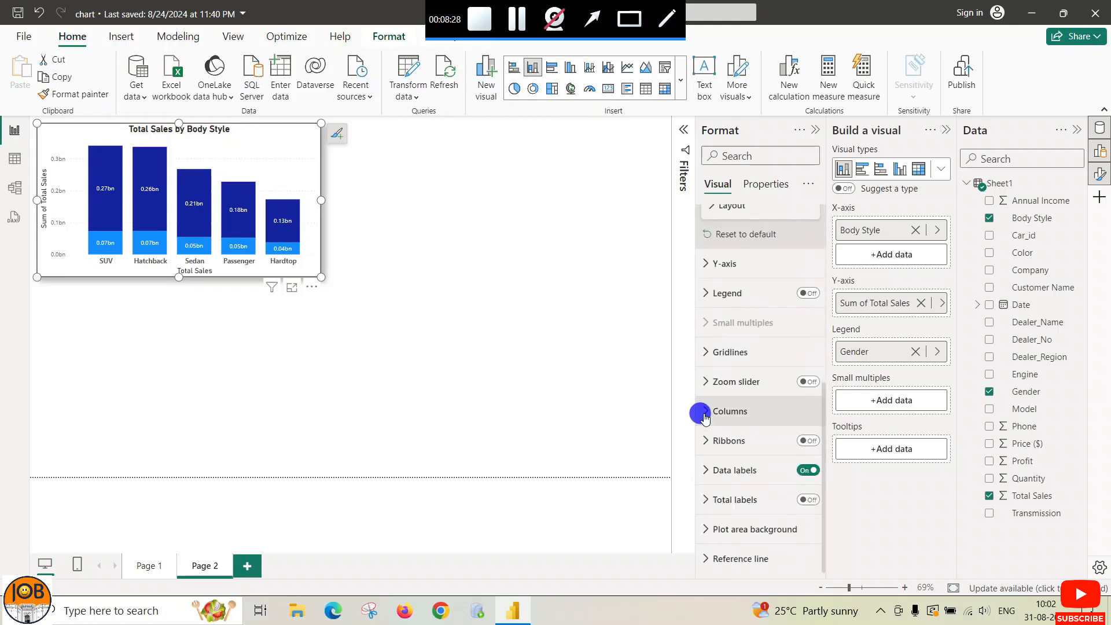
pyautogui.click(705, 412)
pyautogui.click(803, 483)
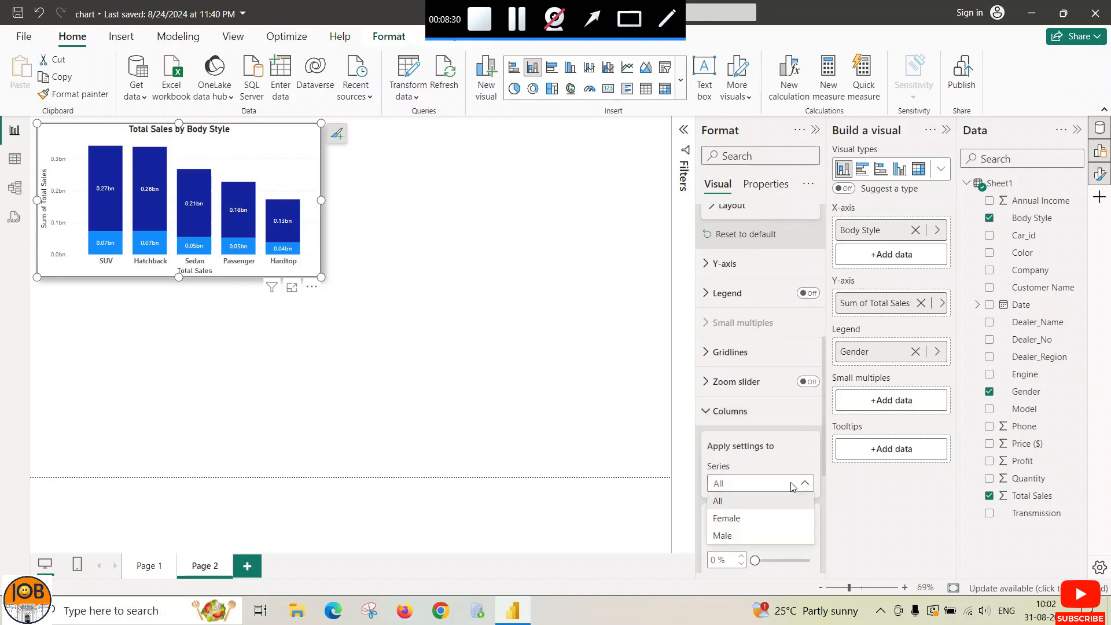
pyautogui.click(743, 525)
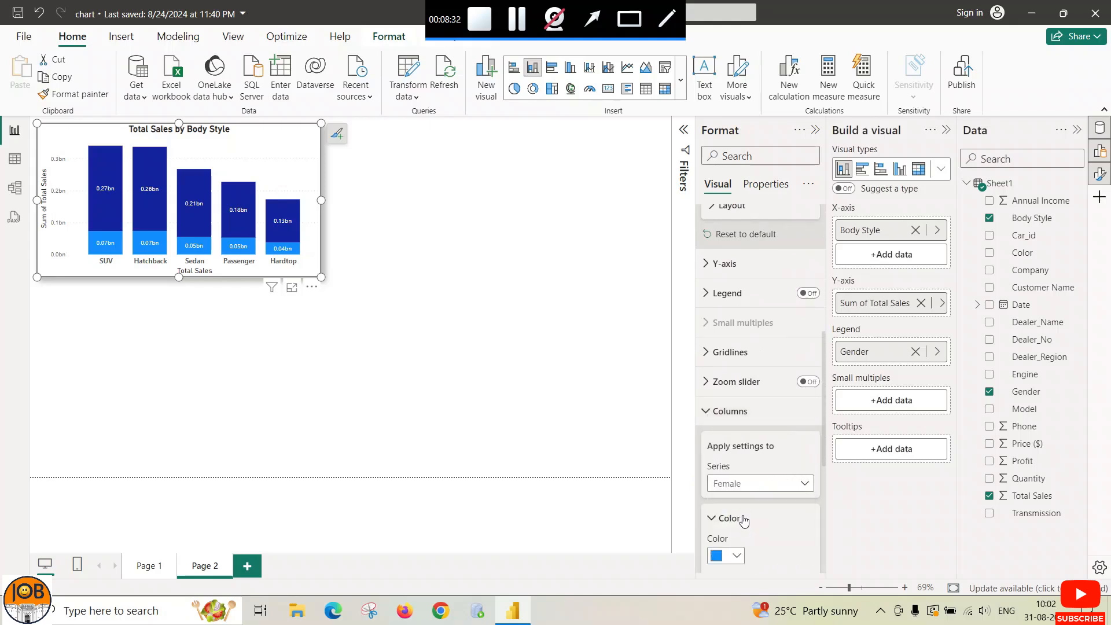
pyautogui.scroll(-3, 781, 497)
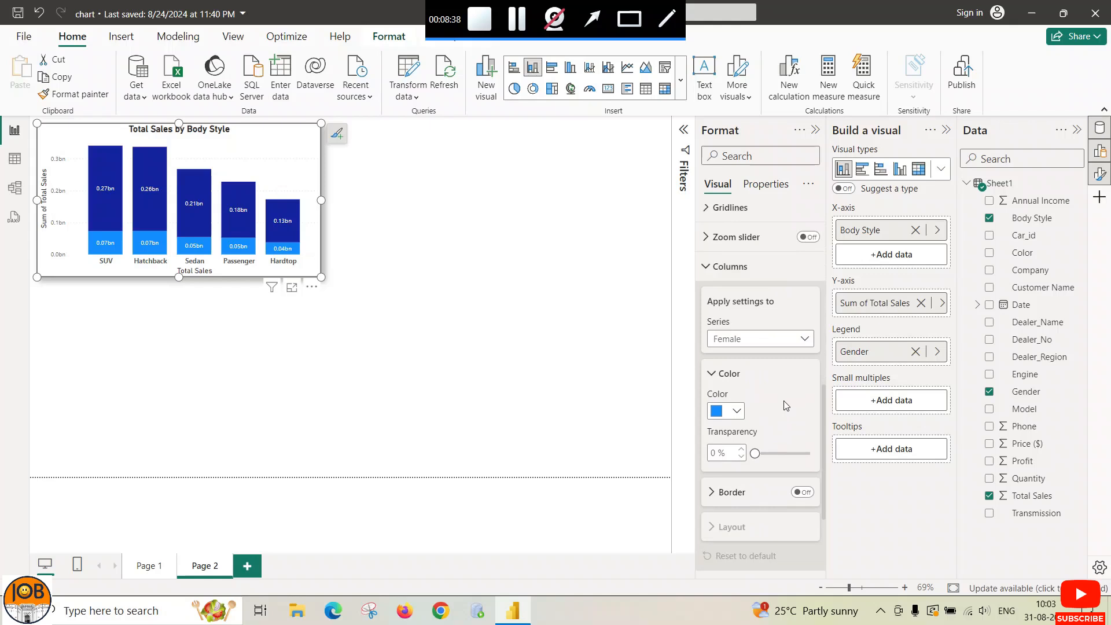
pyautogui.click(803, 340)
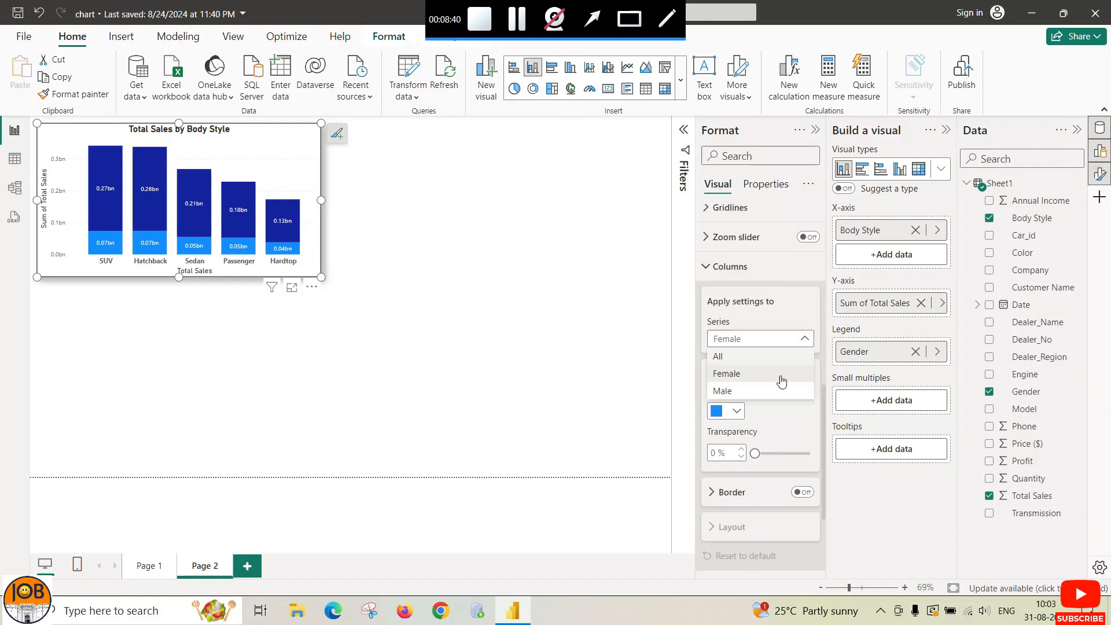
pyautogui.click(751, 380)
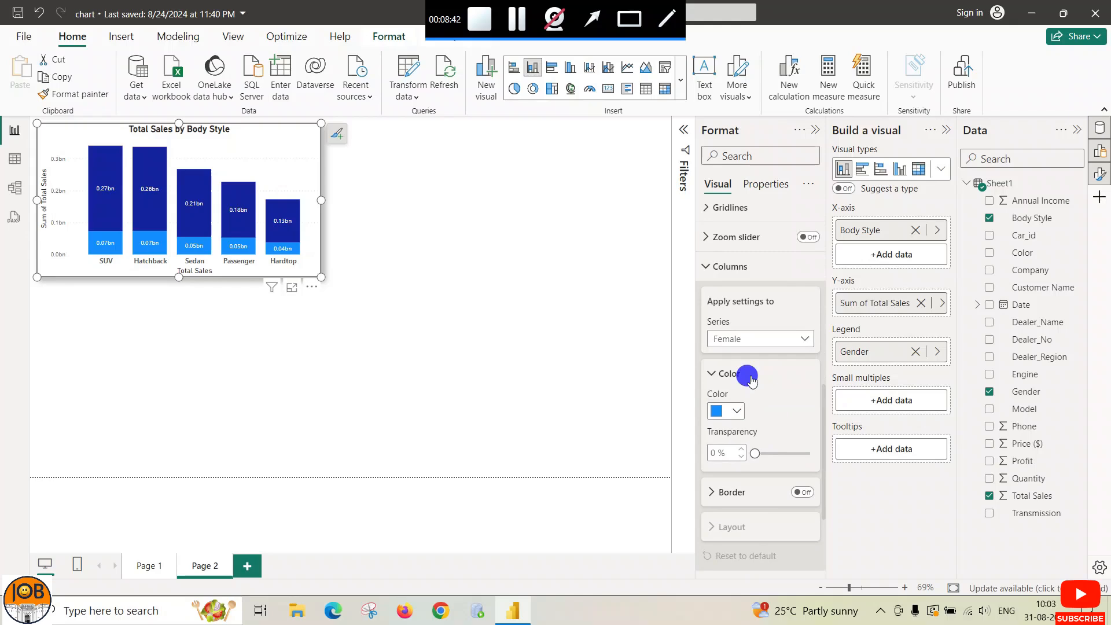
# Step: Colour the Female columns light blue with about 16% transparency
pyautogui.click(737, 411)
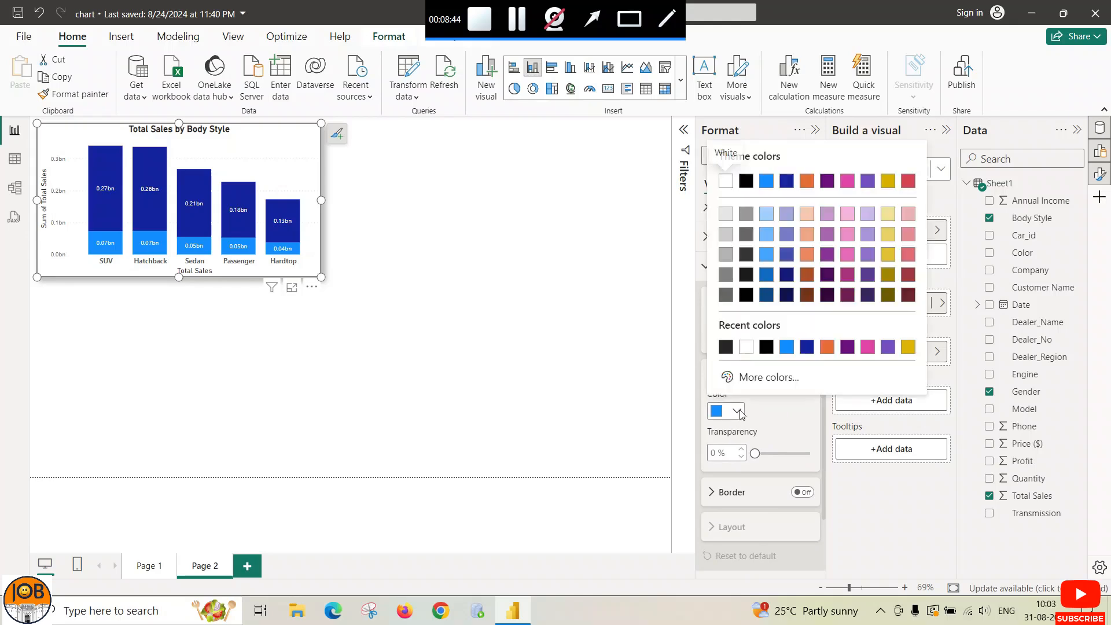
pyautogui.click(847, 214)
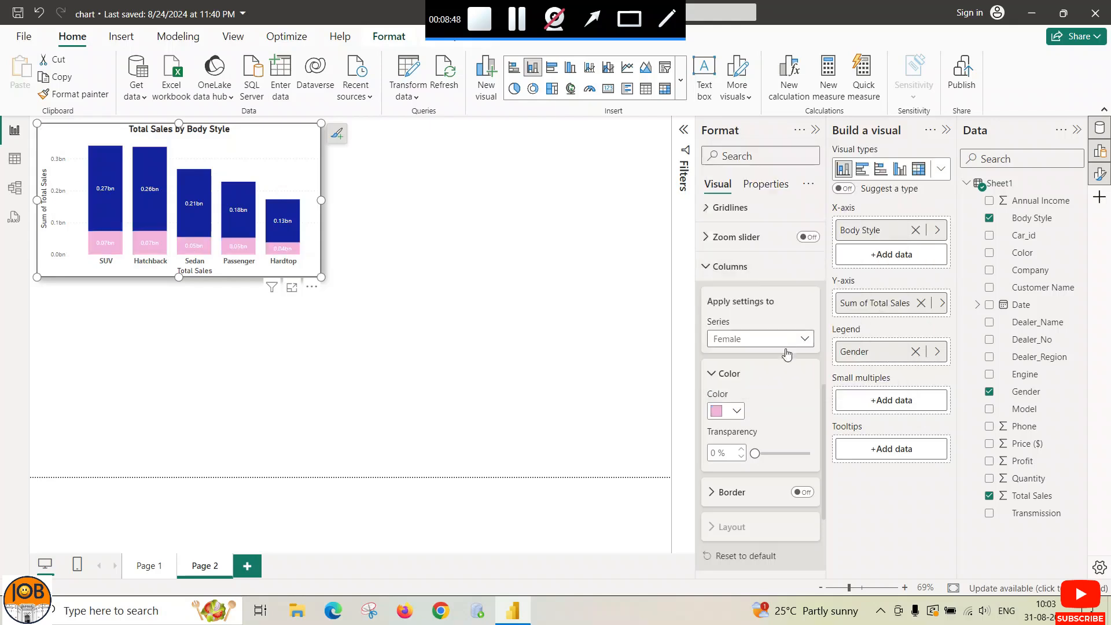
pyautogui.click(737, 411)
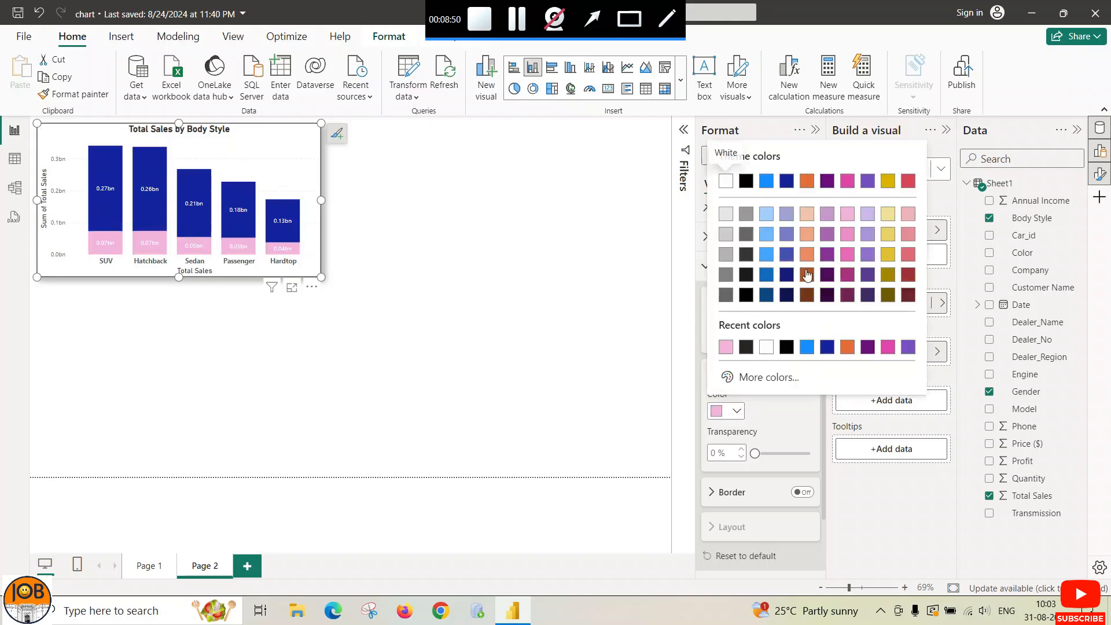
pyautogui.click(769, 239)
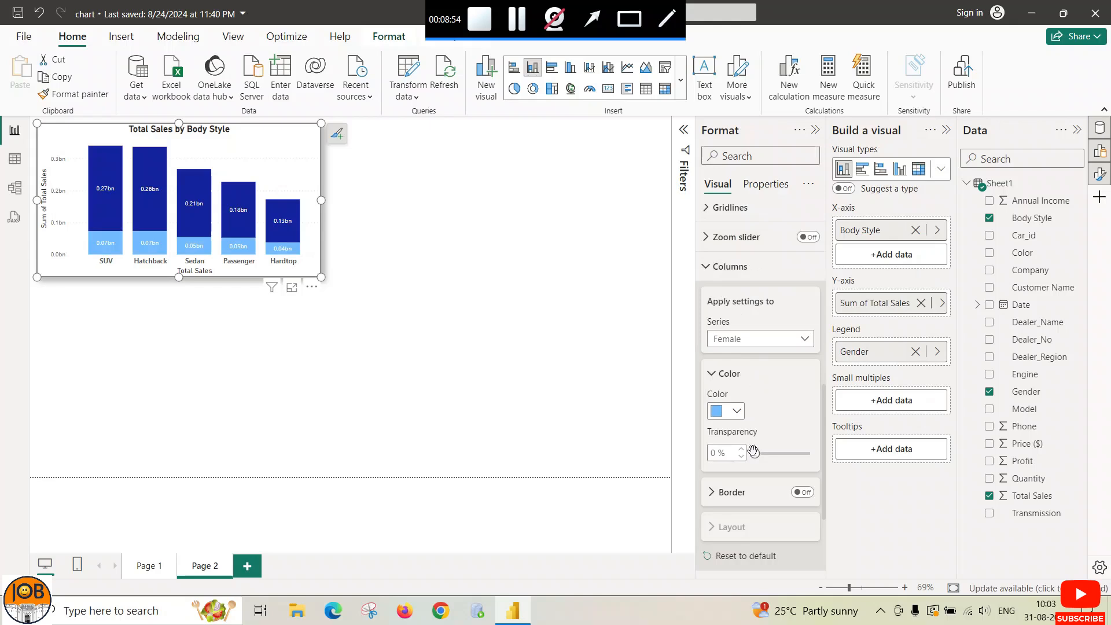
pyautogui.moveTo(753, 451)
pyautogui.mouseDown()
pyautogui.moveTo(772, 458)
pyautogui.moveTo(764, 453)
pyautogui.mouseUp()
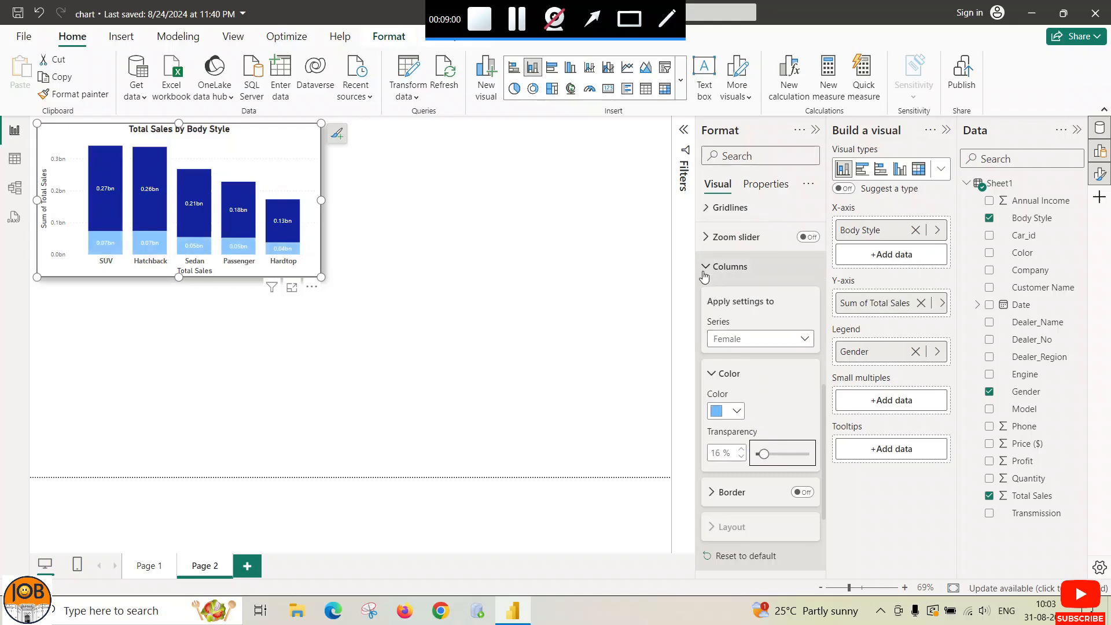
# Step: Switch the Columns series to Male and collapse the Columns settings
pyautogui.click(806, 340)
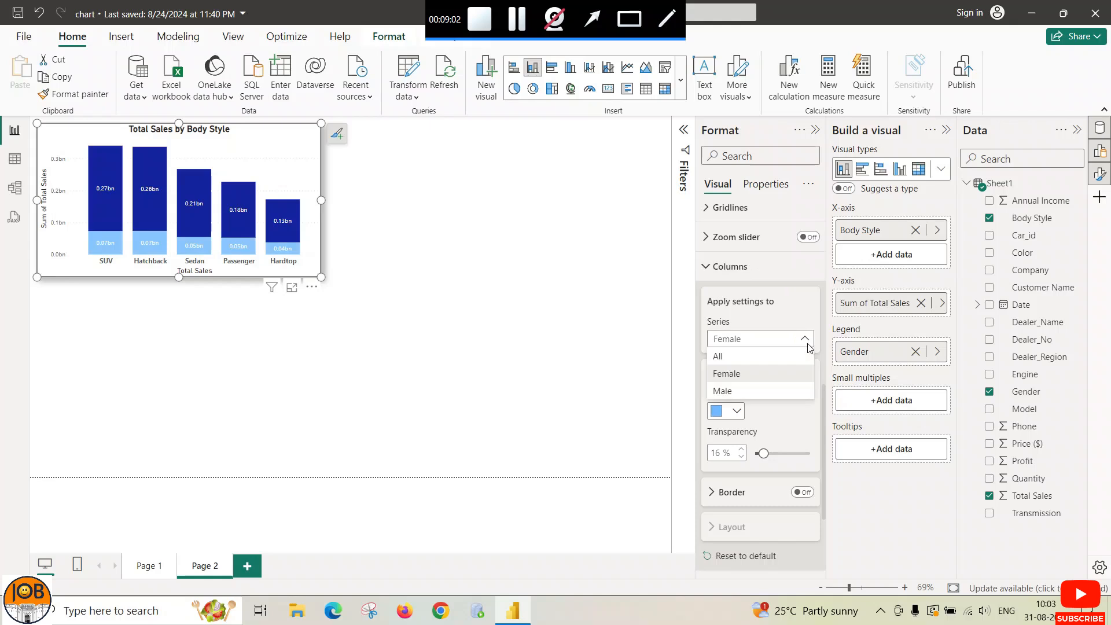
pyautogui.click(743, 392)
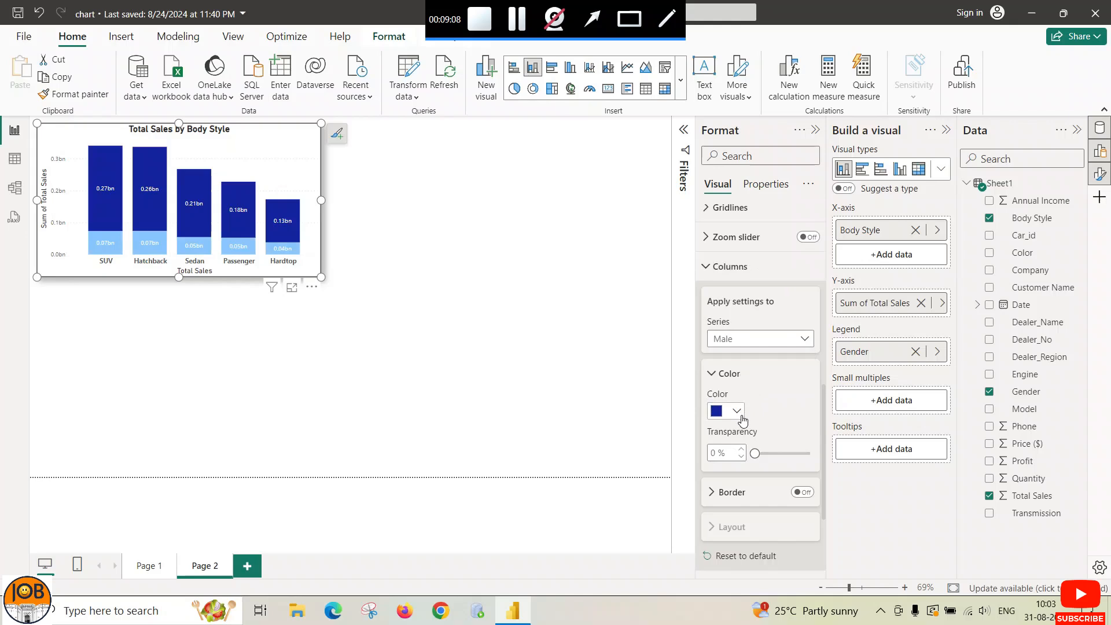
pyautogui.click(705, 267)
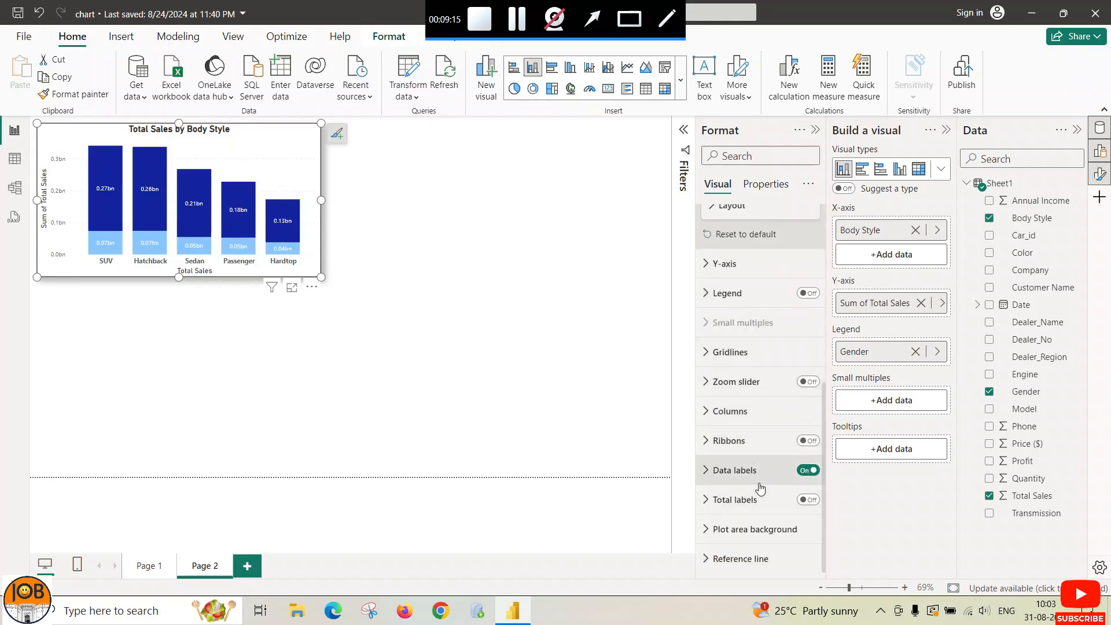
# Step: Collapse the Title and X-axis sections of the Format pane
pyautogui.scroll(5, 760, 489)
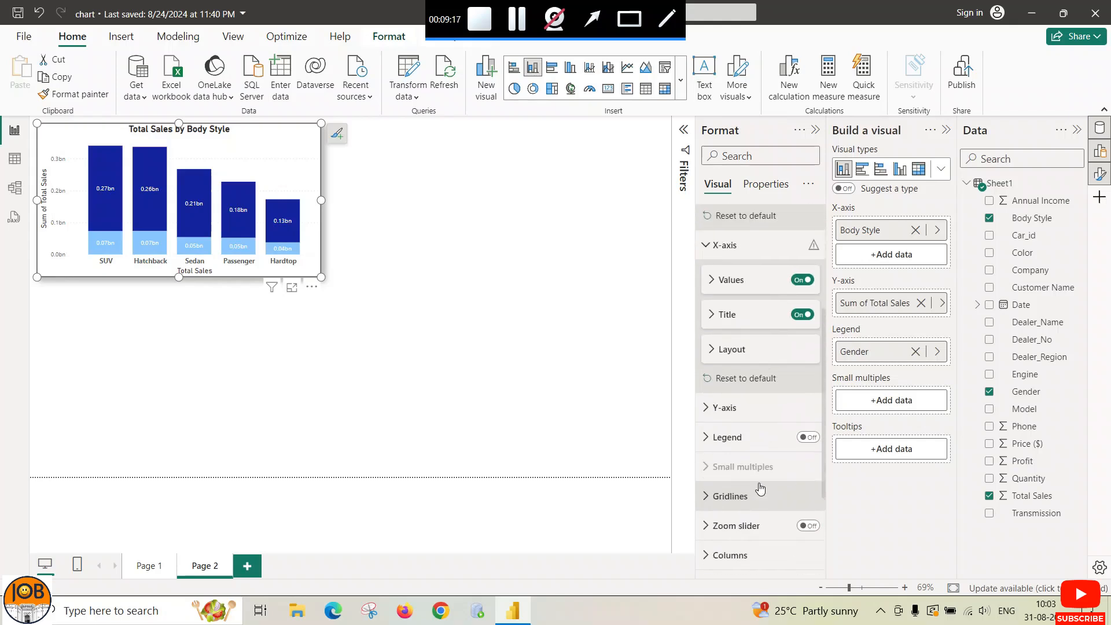
pyautogui.scroll(1, 759, 489)
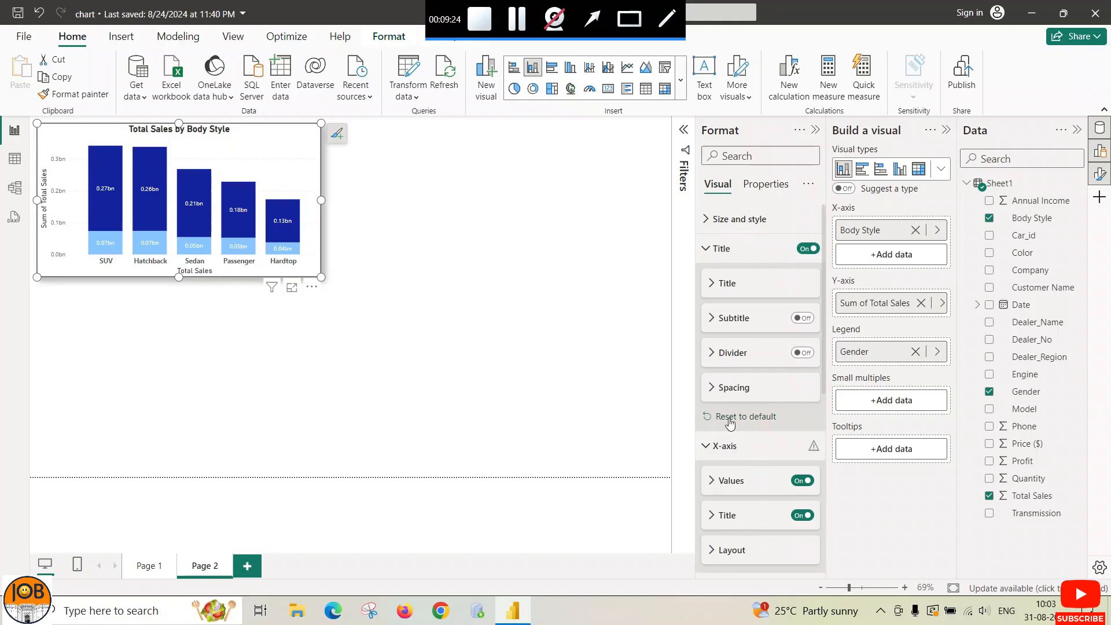
pyautogui.click(706, 249)
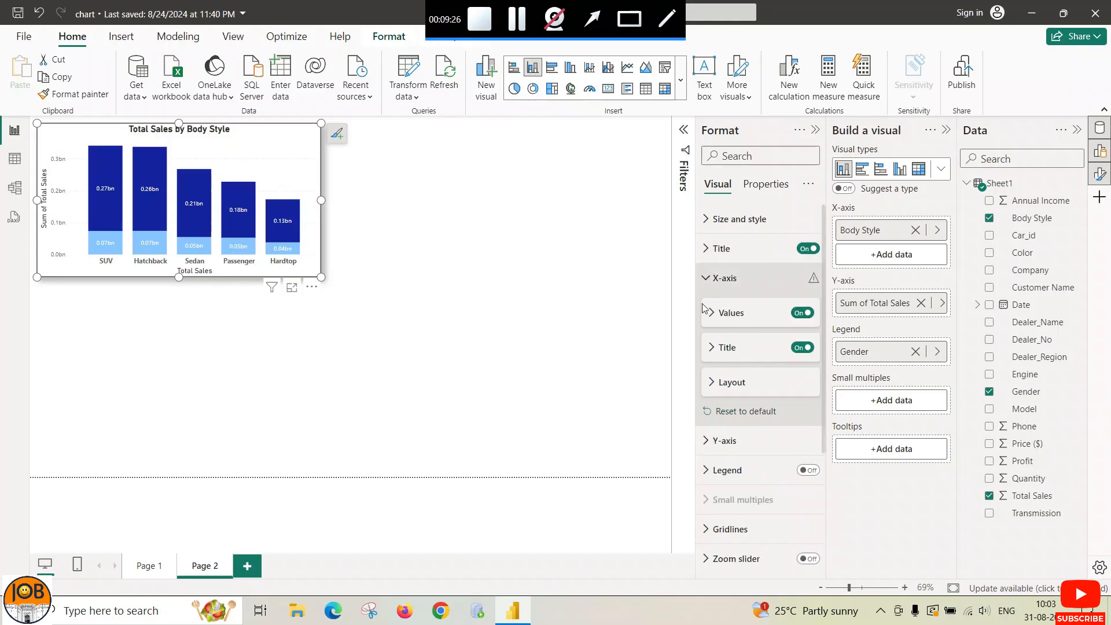
pyautogui.click(706, 249)
pyautogui.click(705, 249)
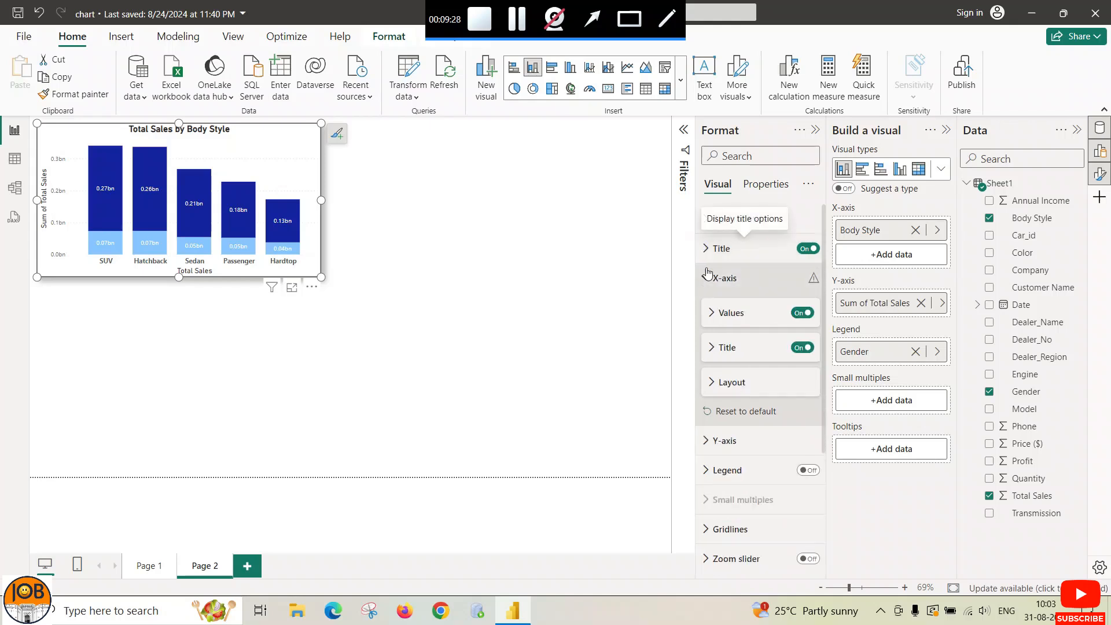
pyautogui.click(706, 277)
# Step: Switch Horizontal gridlines off, then reselect the Total Sales by Body Style chart
pyautogui.scroll(-1, 730, 399)
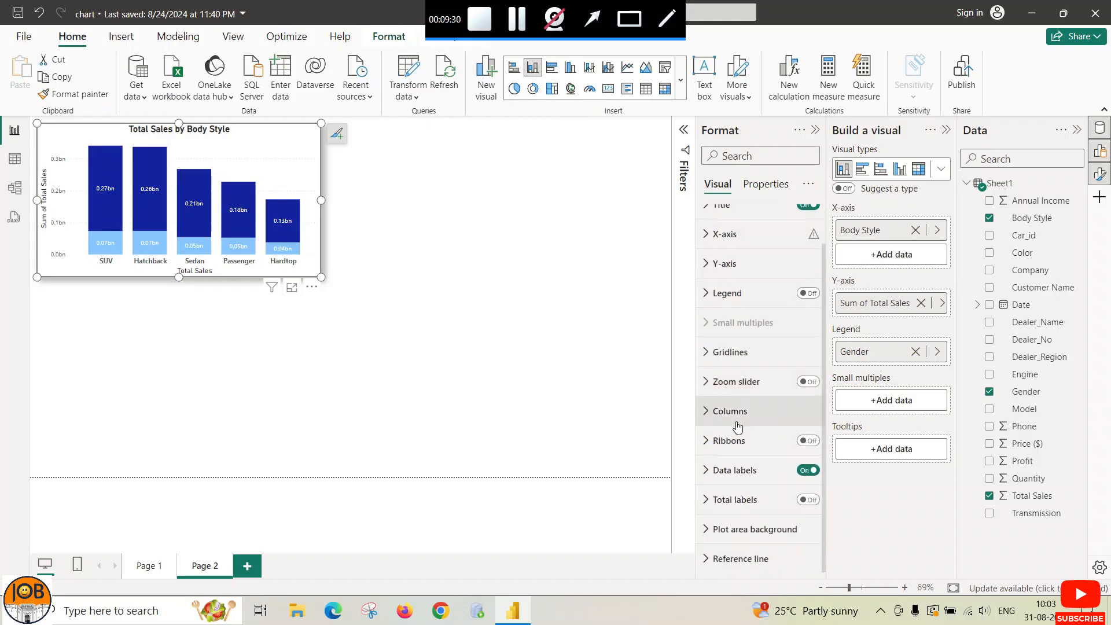
pyautogui.click(710, 354)
pyautogui.click(800, 388)
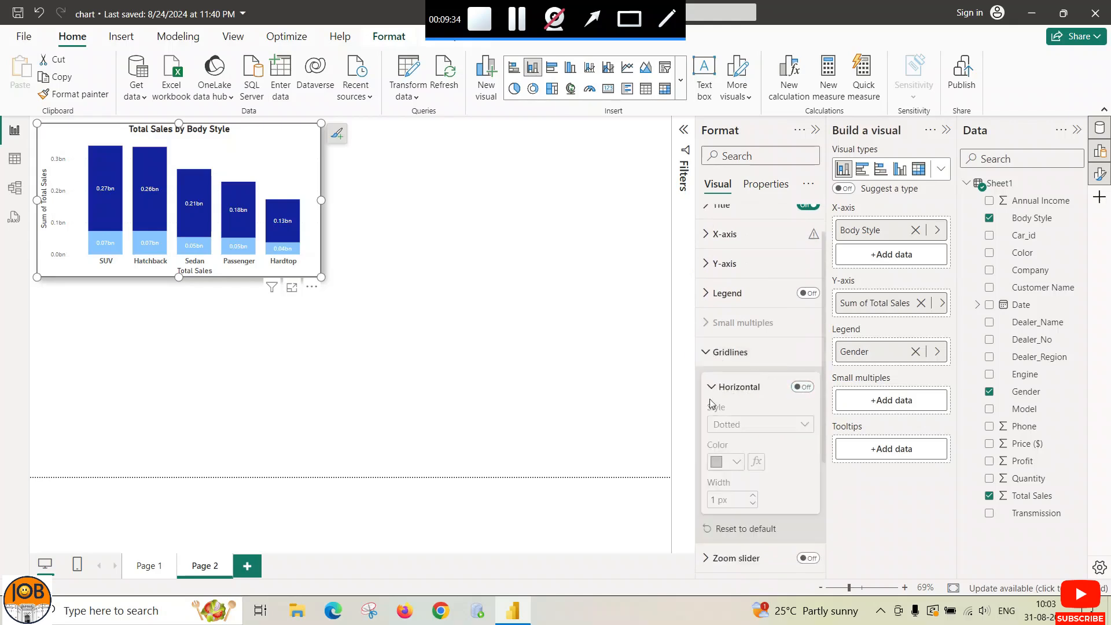
pyautogui.click(705, 353)
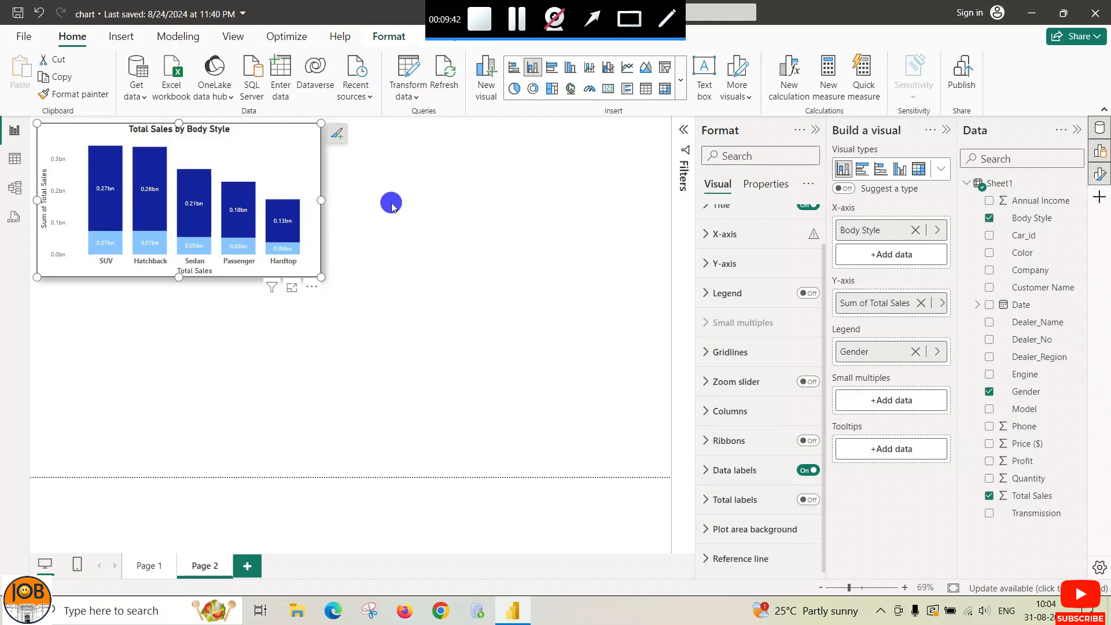
pyautogui.click(411, 204)
pyautogui.click(313, 162)
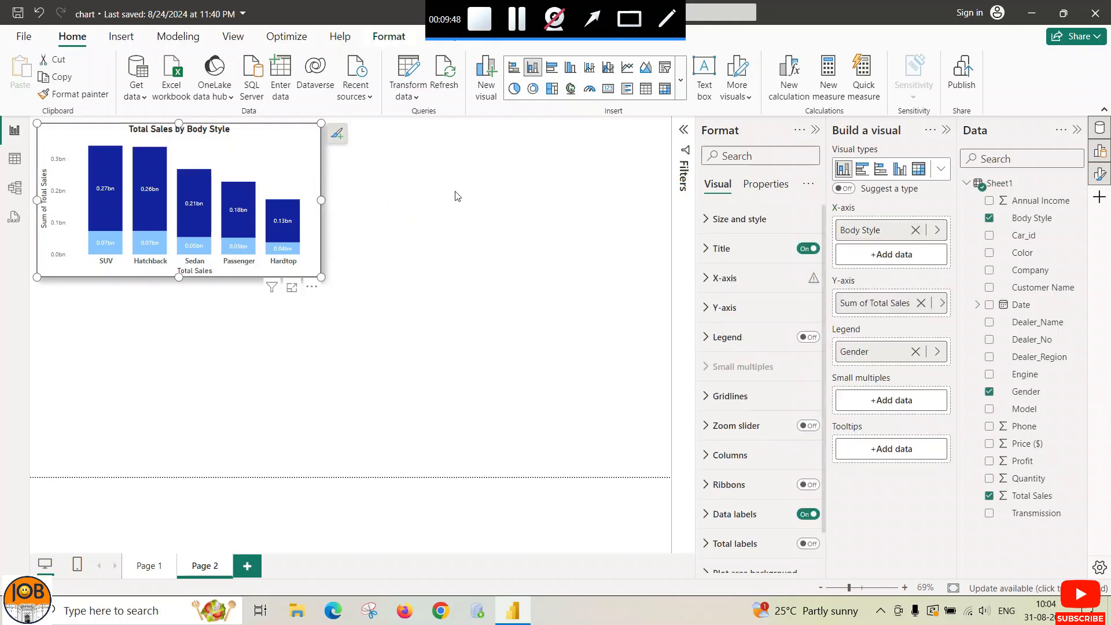
# Step: Insert a clustered bar chart and position it right of the Body Style column chart
pyautogui.click(681, 80)
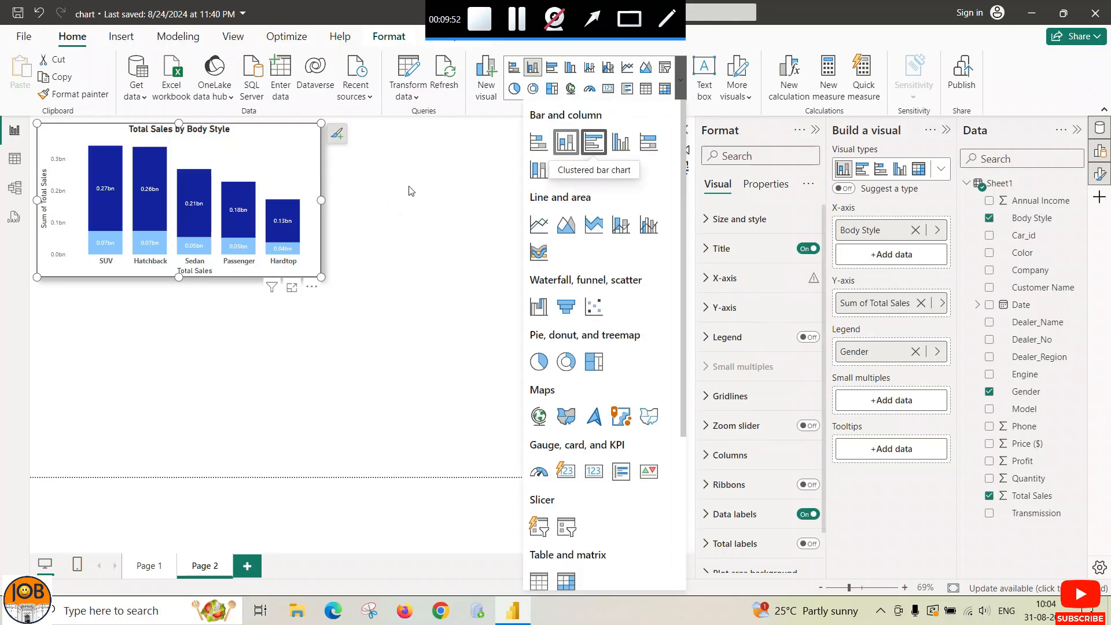
pyautogui.click(382, 293)
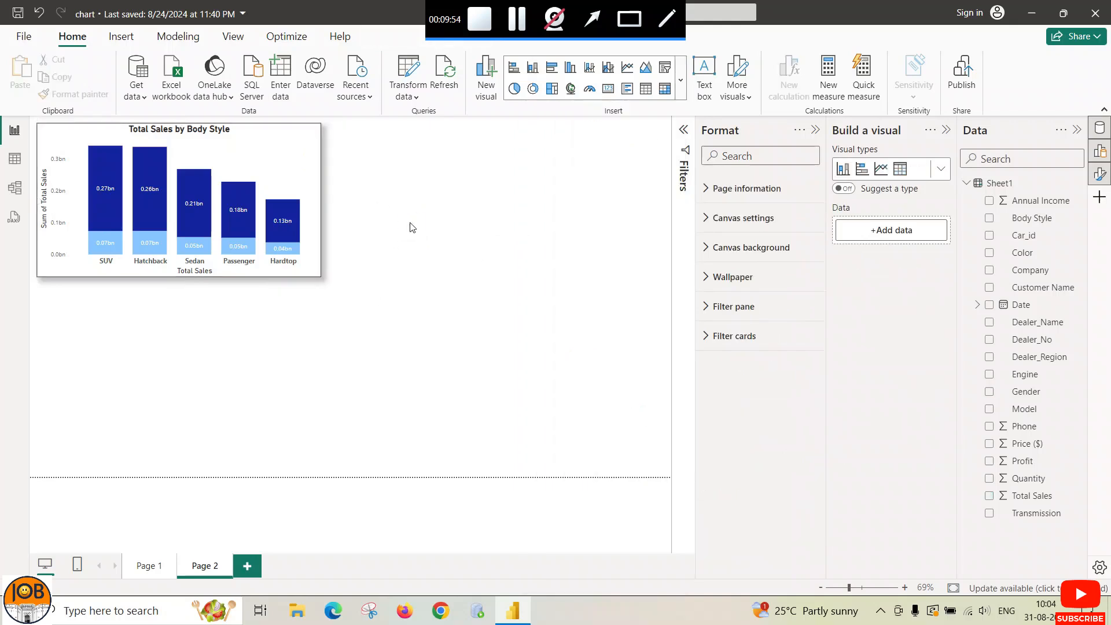
pyautogui.click(683, 75)
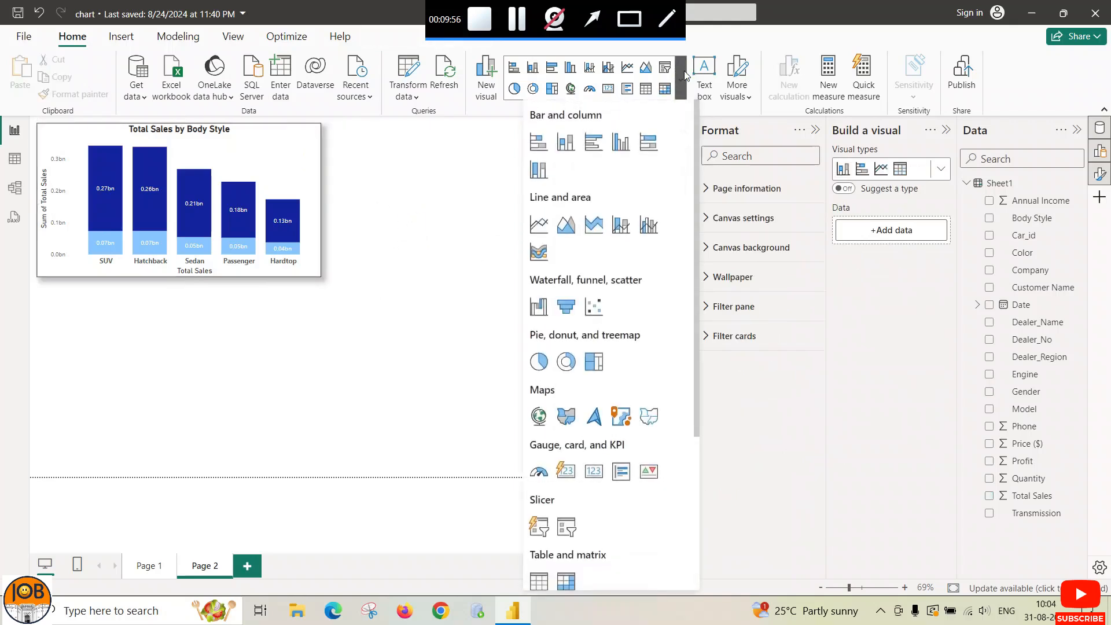
pyautogui.click(593, 145)
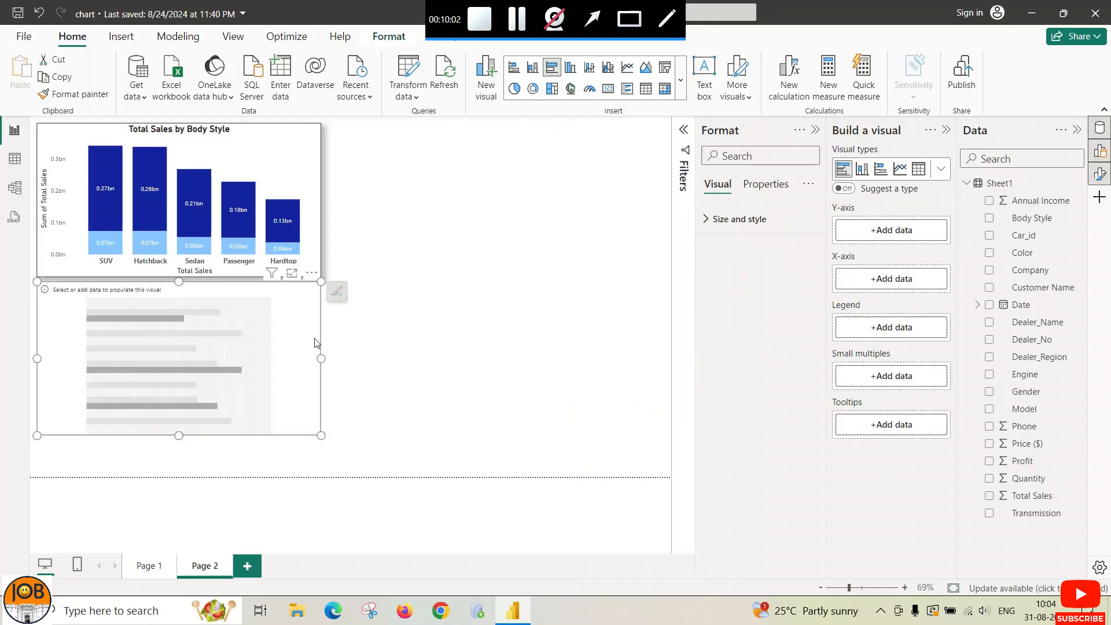
pyautogui.moveTo(283, 330); pyautogui.dragTo(575, 174)
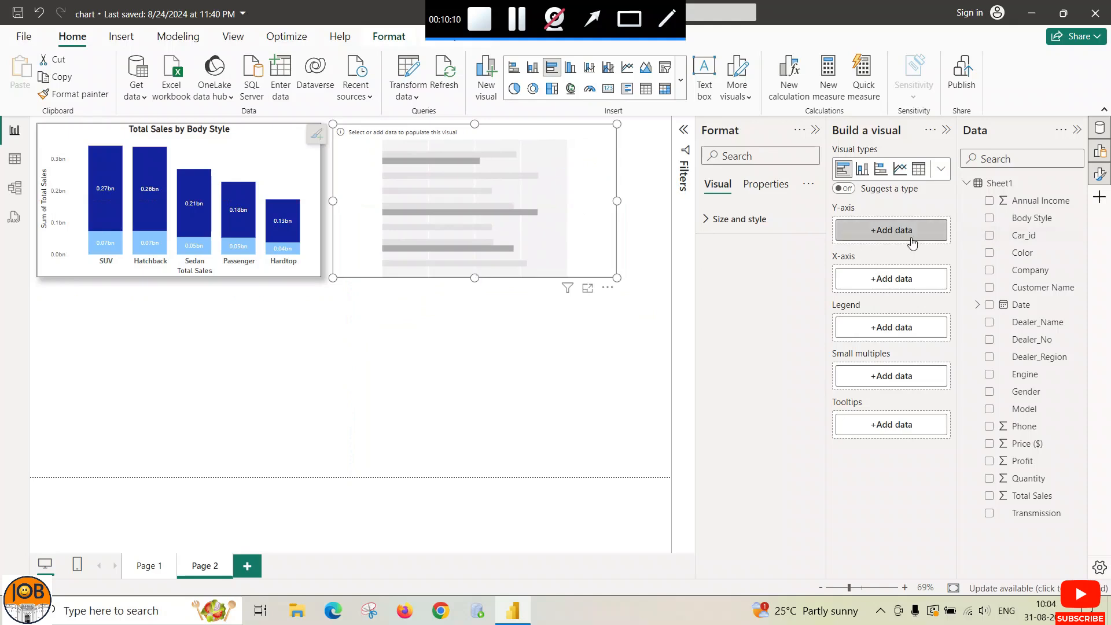
# Step: Put Body Style on the Y-axis, Total Sales on the X-axis and Gender in Legend
pyautogui.click(888, 234)
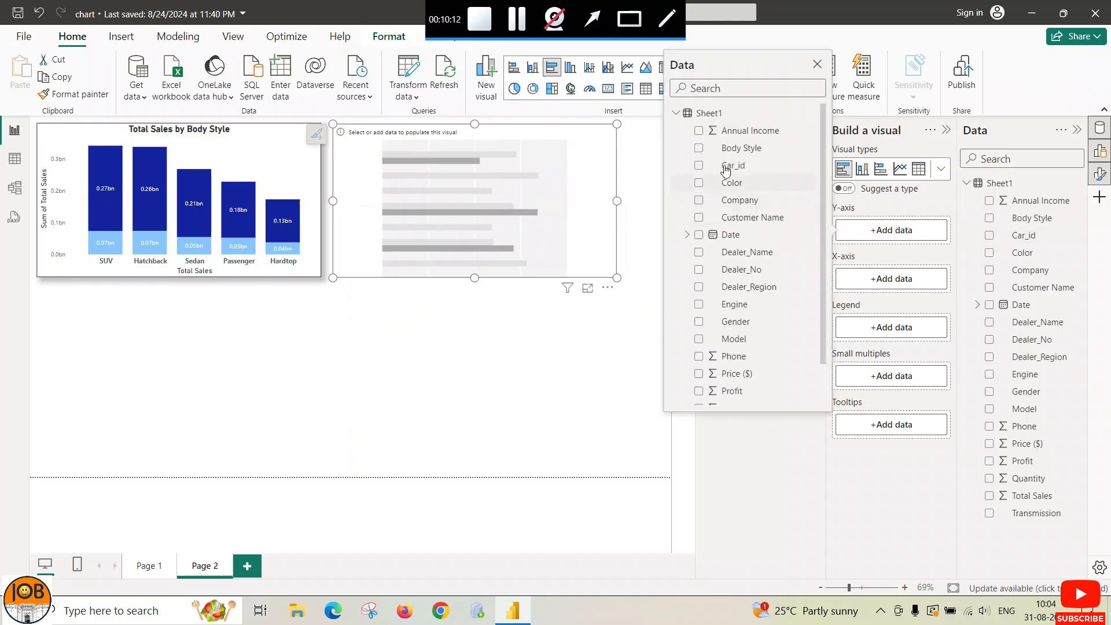
pyautogui.click(700, 149)
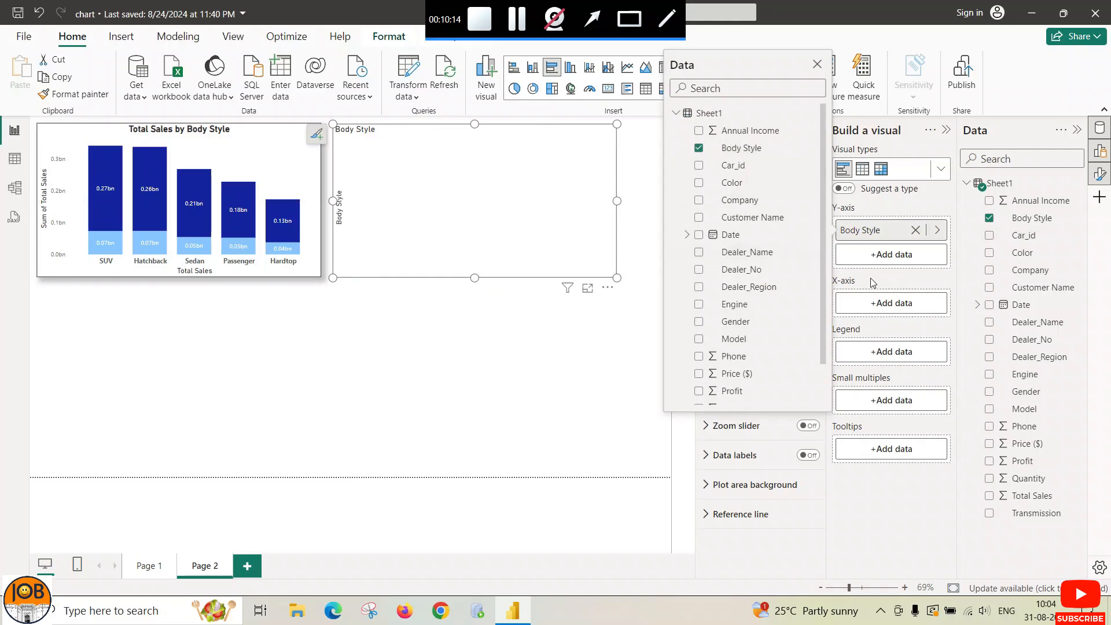
pyautogui.click(885, 304)
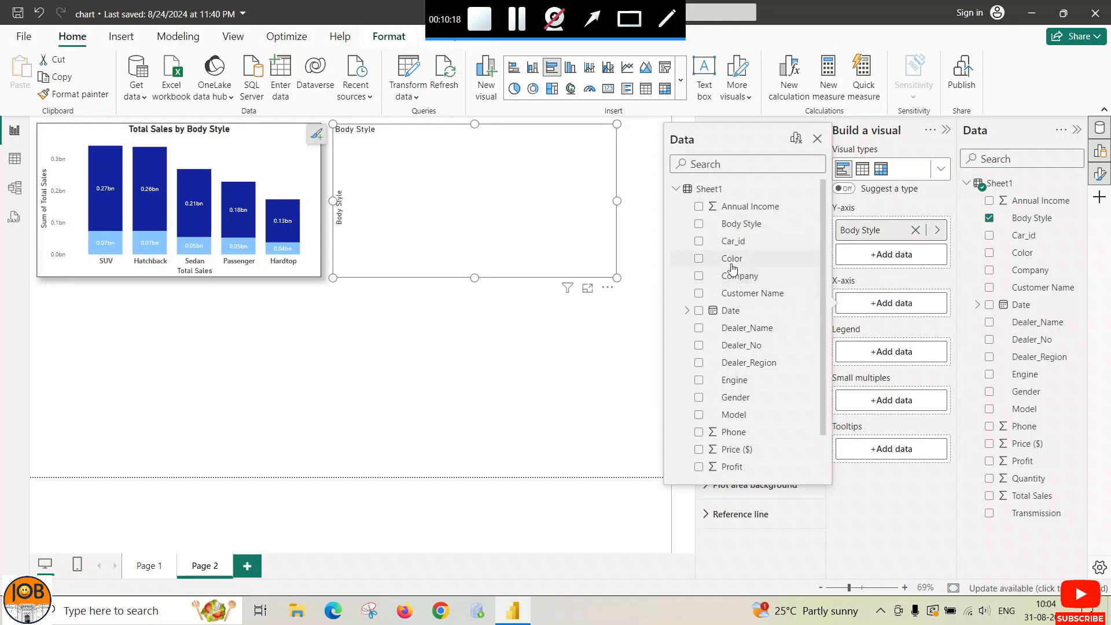
pyautogui.scroll(-2, 734, 385)
pyautogui.click(730, 451)
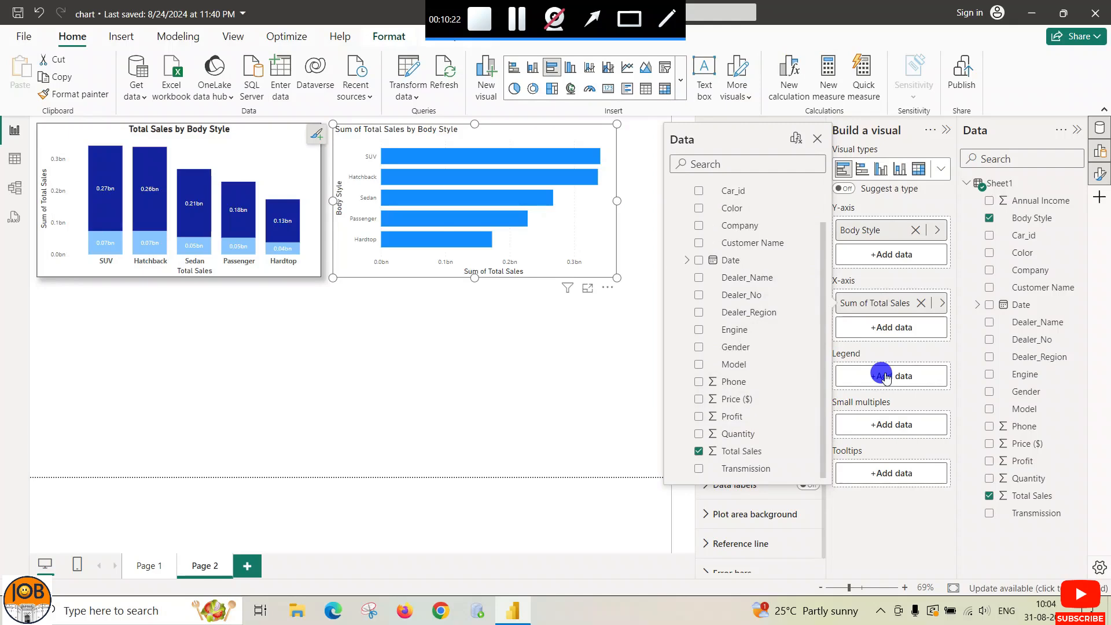
pyautogui.click(886, 376)
pyautogui.scroll(-1, 732, 405)
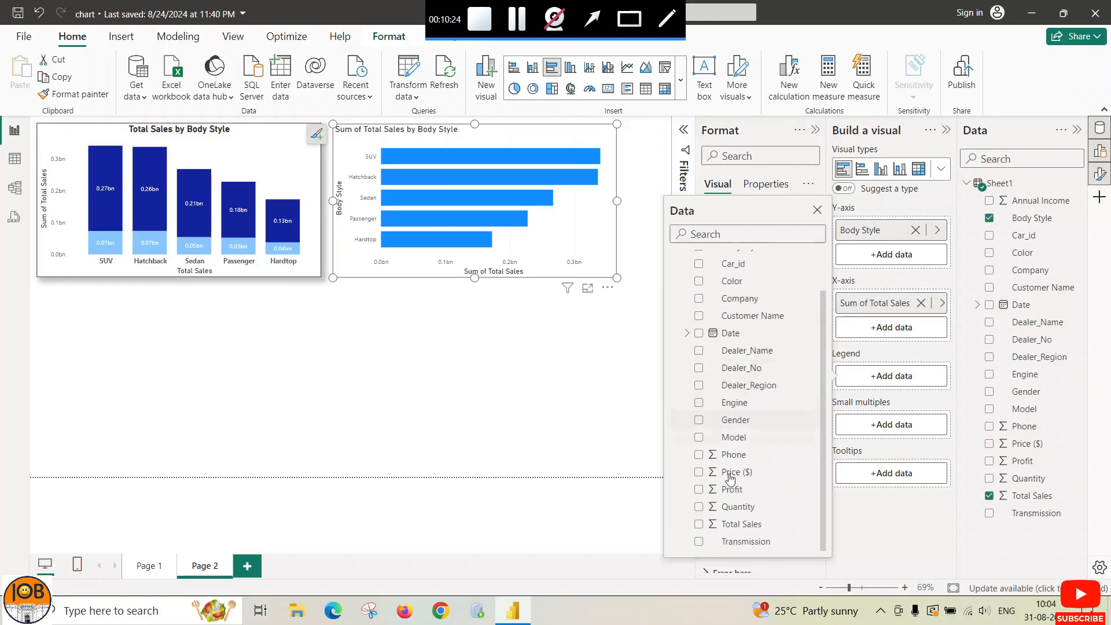
pyautogui.click(737, 425)
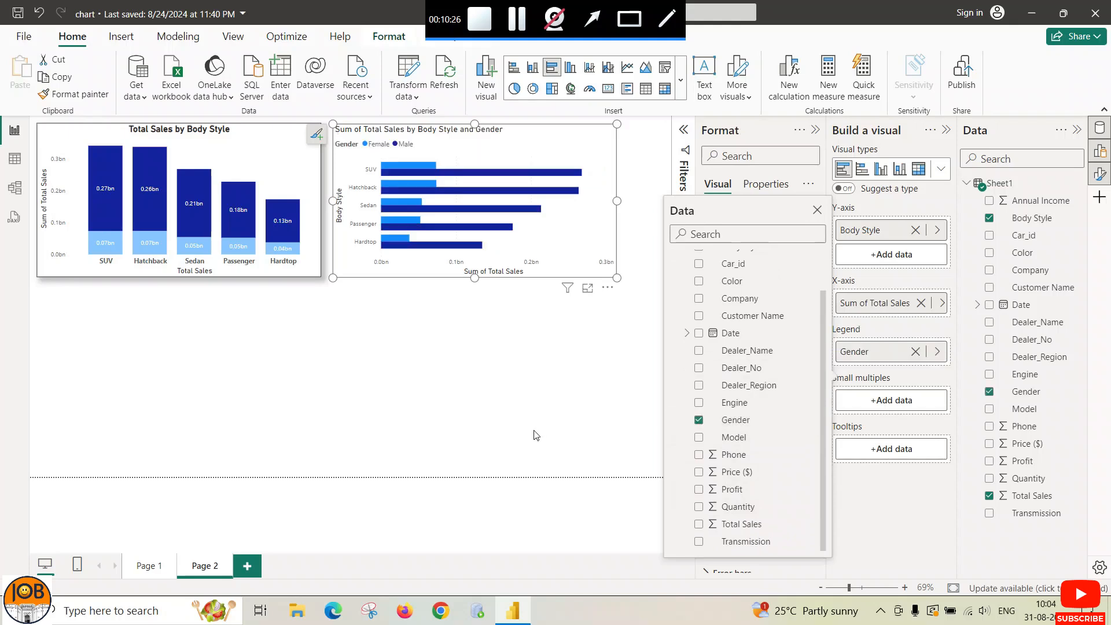
pyautogui.click(464, 362)
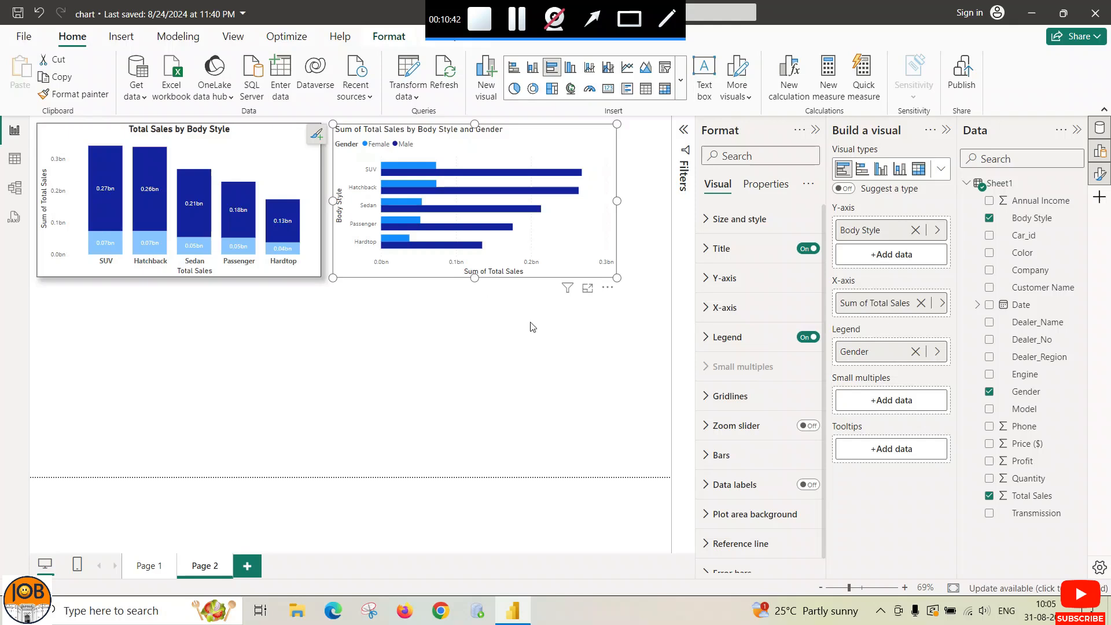
# Step: Turn Data labels on for the clustered bar chart
pyautogui.scroll(-1, 769, 437)
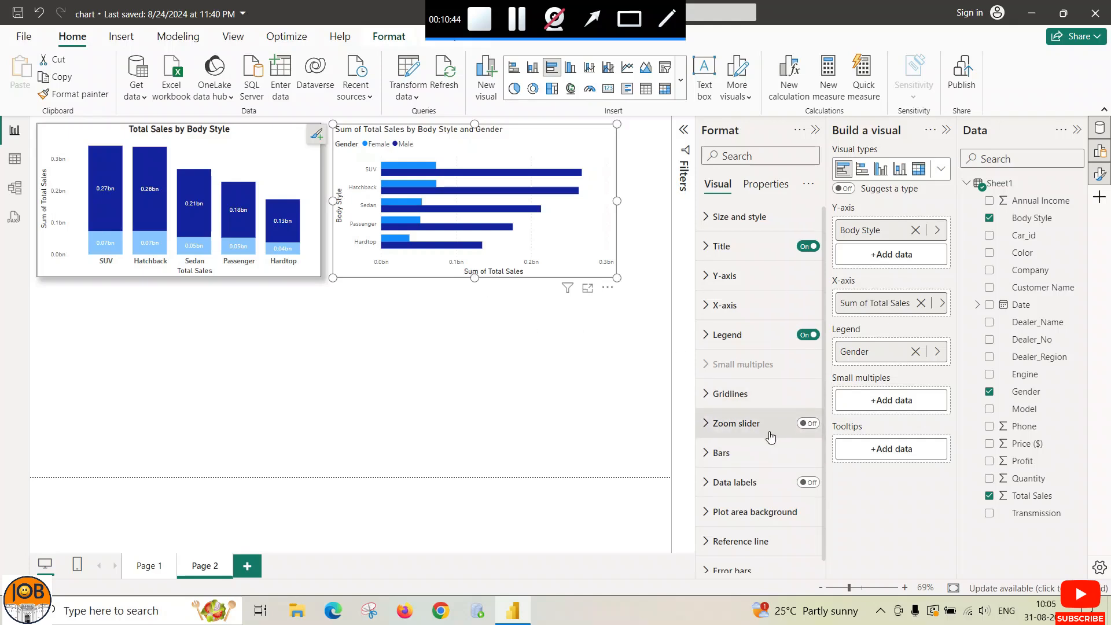
pyautogui.scroll(-1, 770, 436)
pyautogui.click(808, 470)
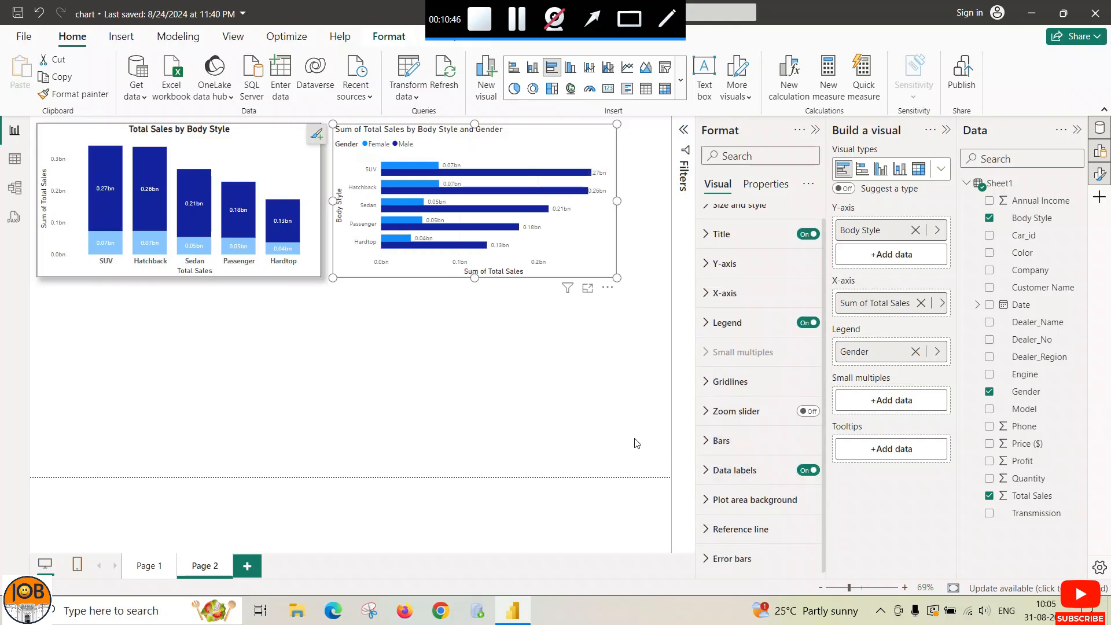
pyautogui.click(705, 382)
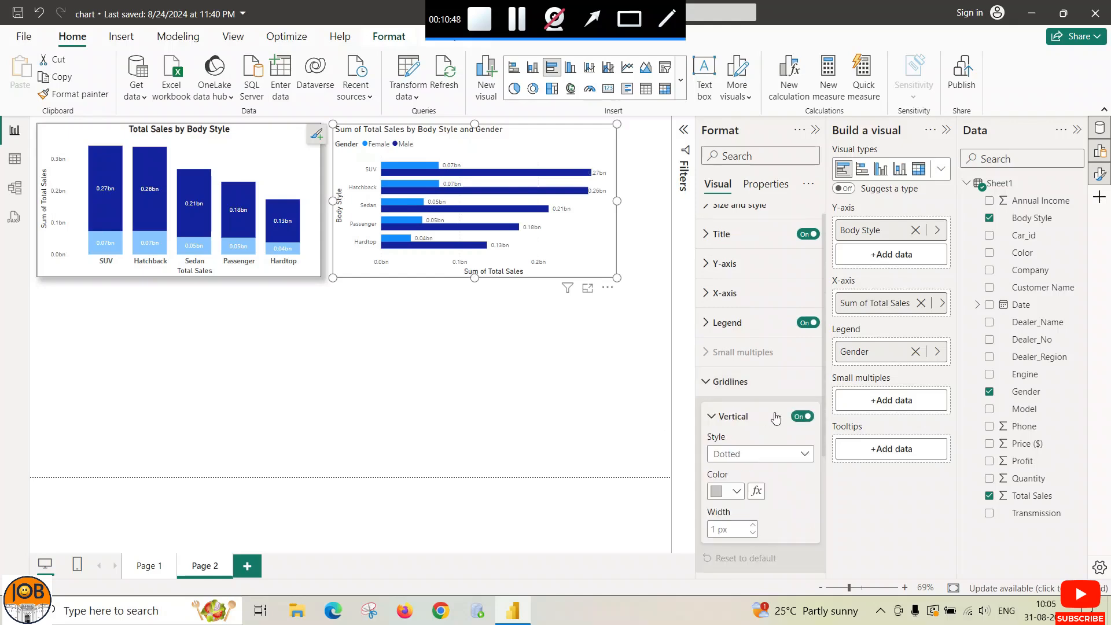
pyautogui.click(707, 384)
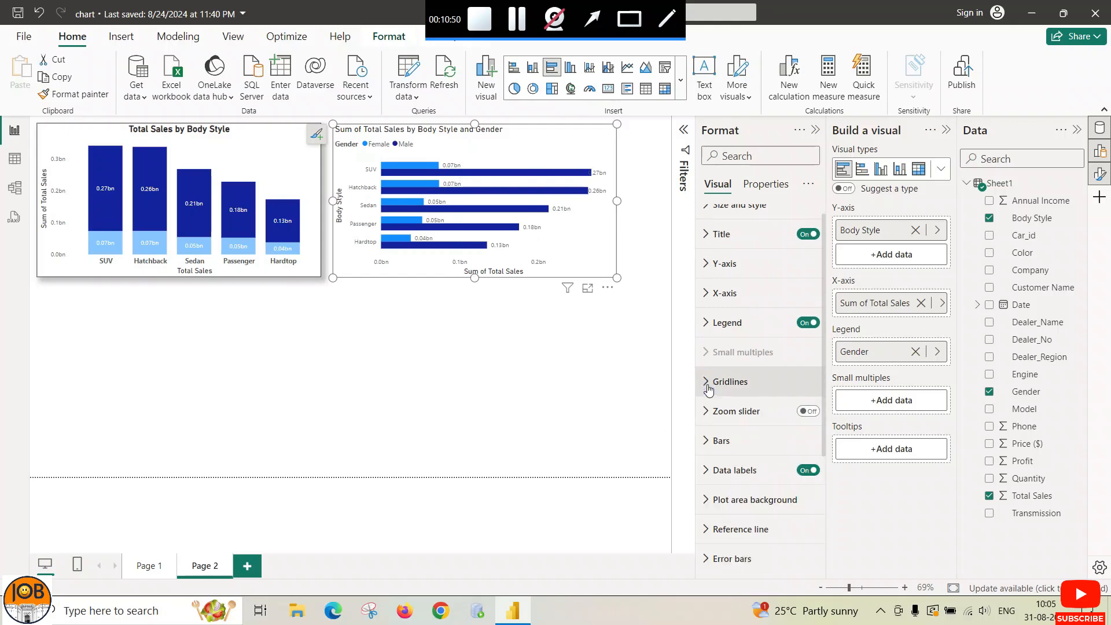
# Step: Review the Bars settings and their Series list without changing anything
pyautogui.click(706, 441)
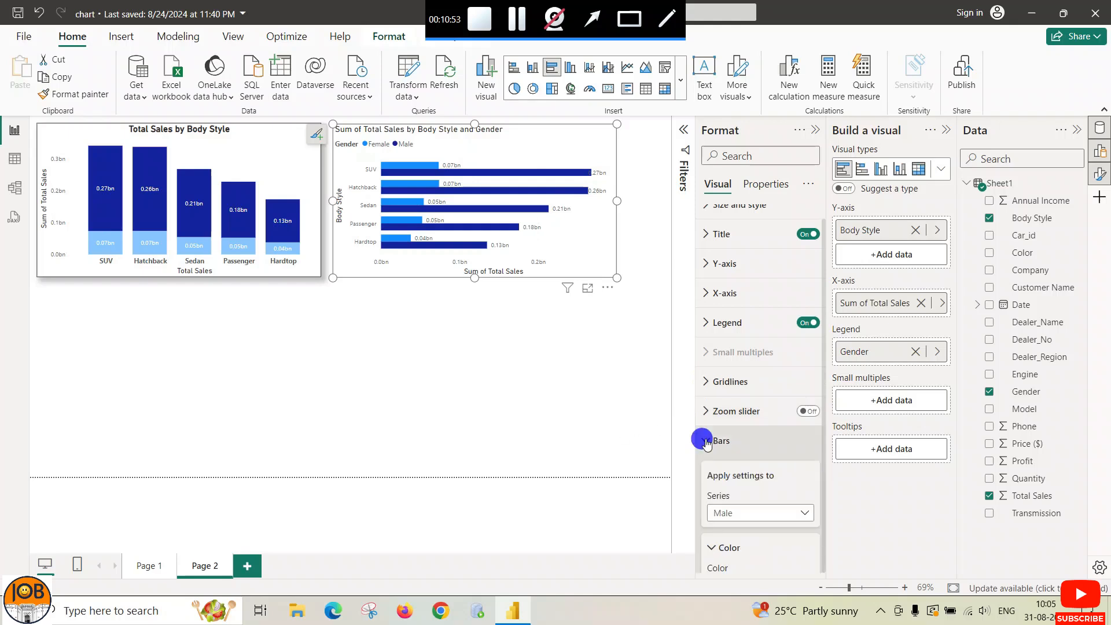
pyautogui.scroll(-5, 706, 443)
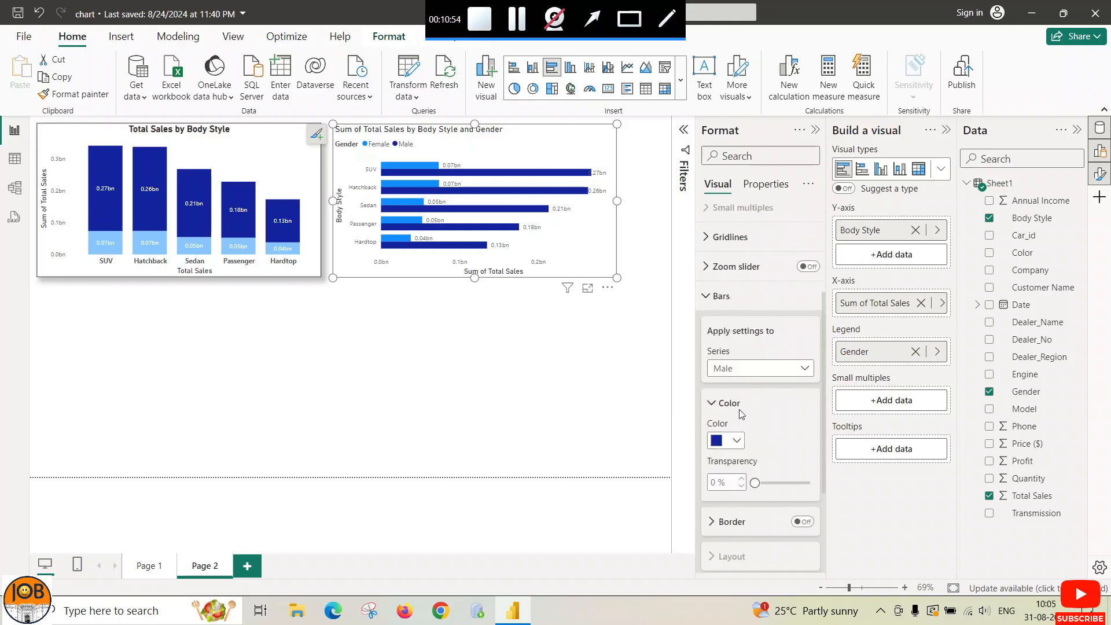
pyautogui.click(805, 370)
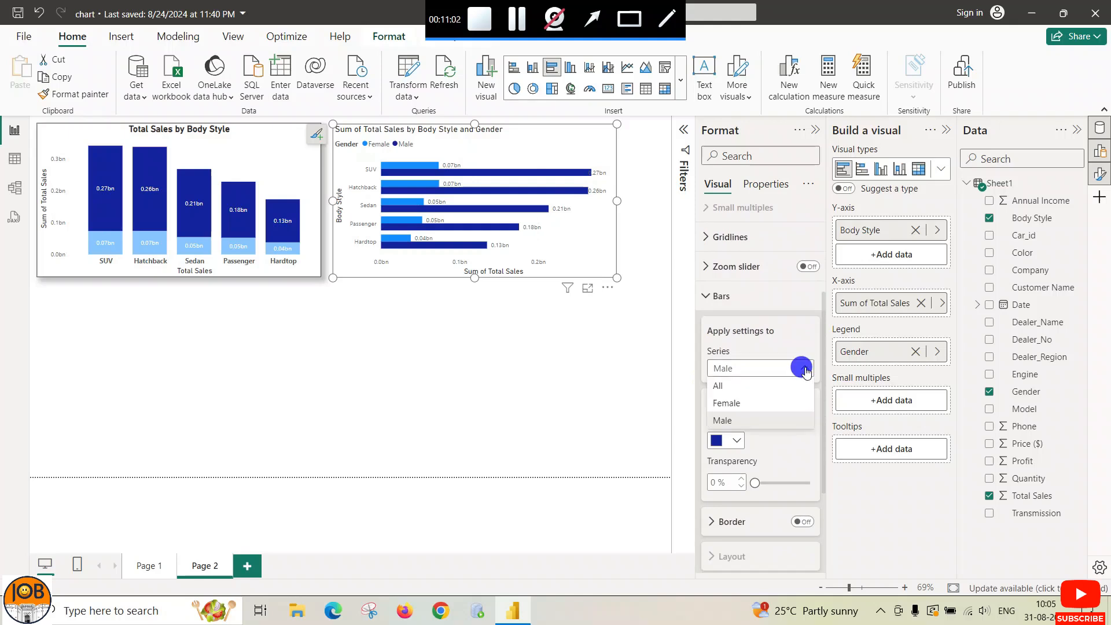
pyautogui.click(805, 369)
pyautogui.click(707, 295)
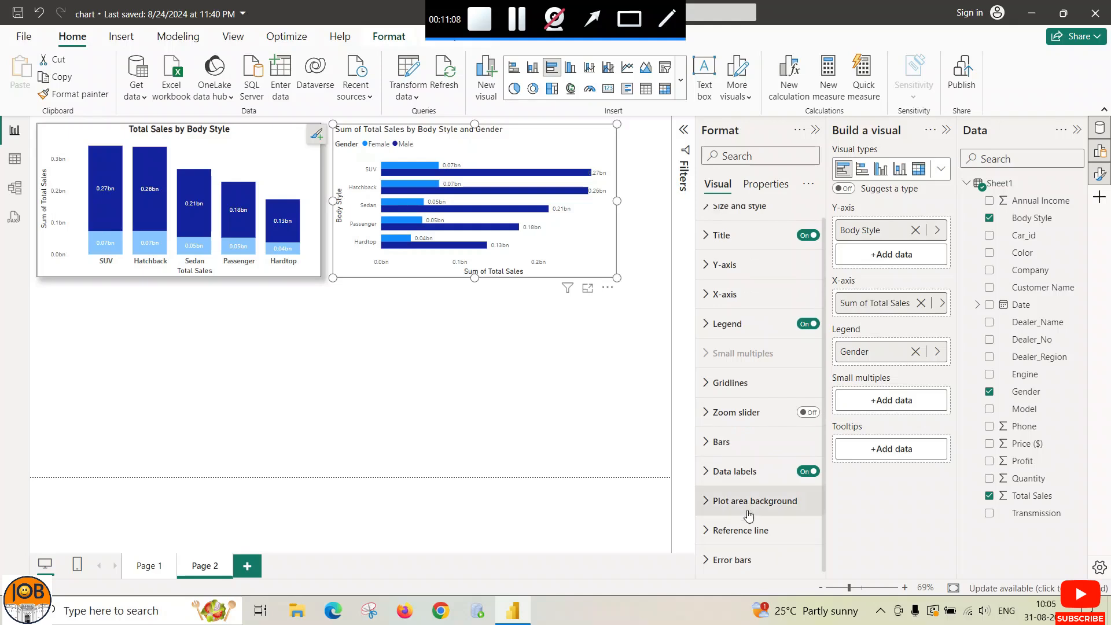
pyautogui.scroll(1, 747, 502)
# Step: Turn on Visual border and Shadow for the clustered bar chart
pyautogui.click(704, 220)
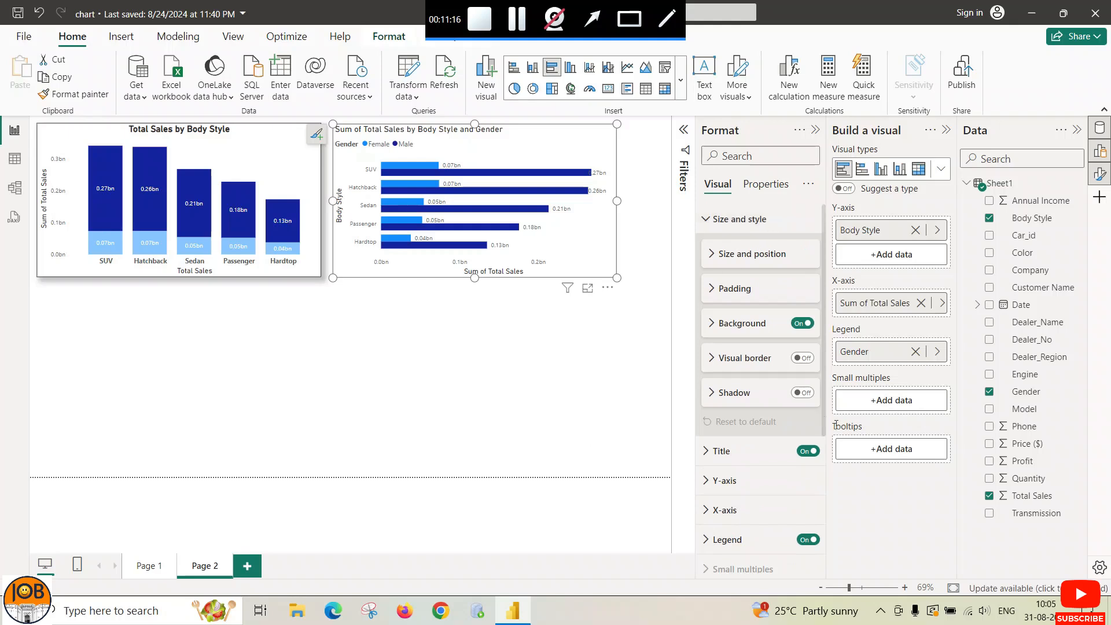
pyautogui.click(798, 359)
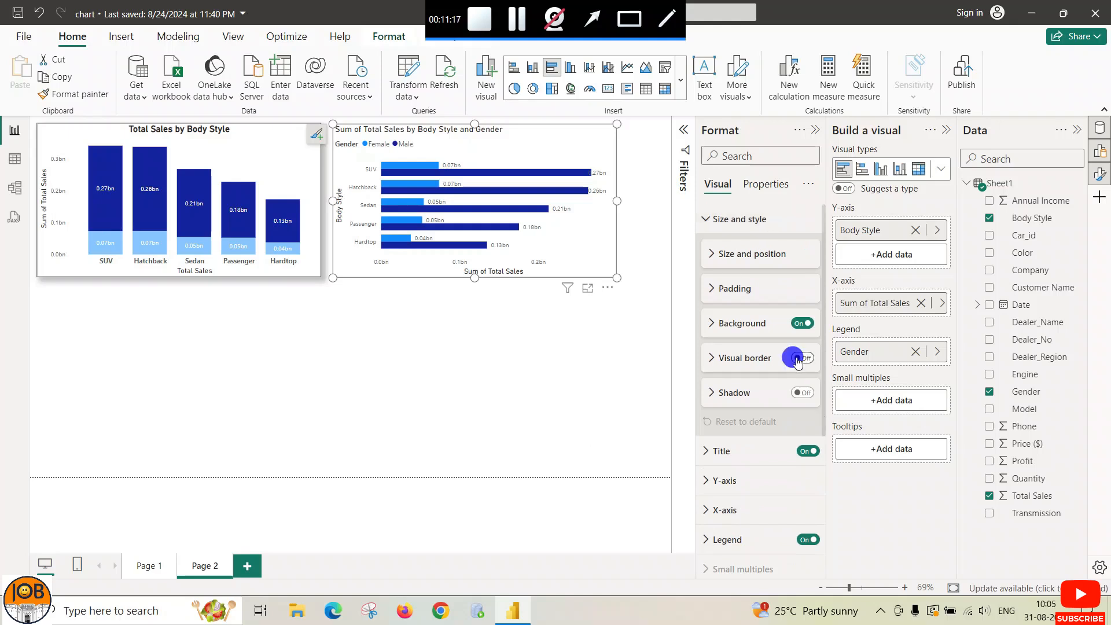
pyautogui.click(798, 393)
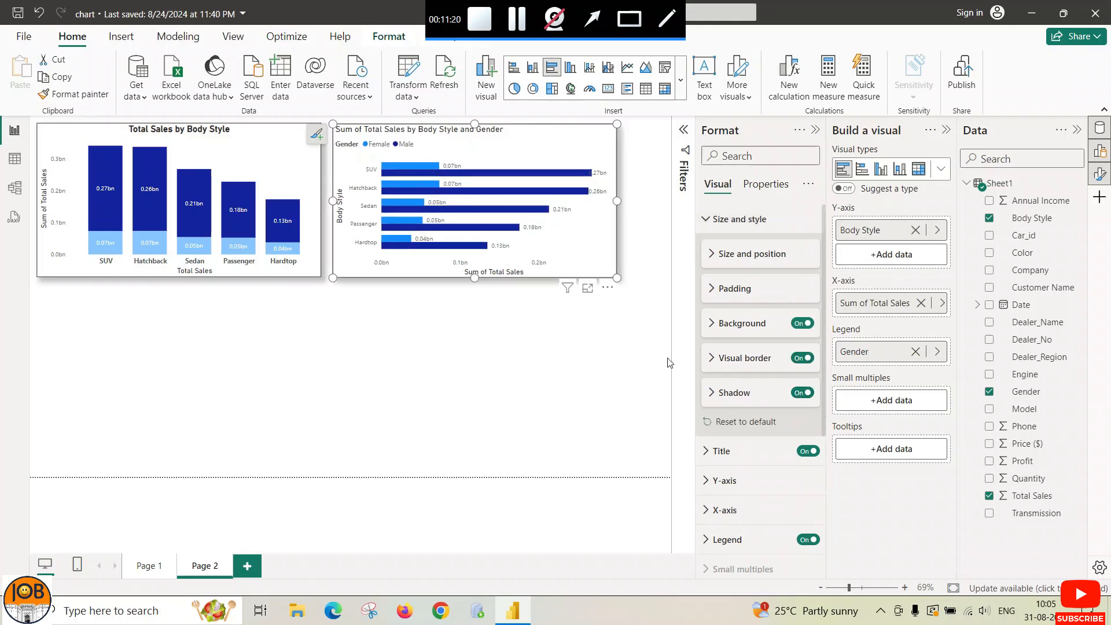
pyautogui.click(706, 220)
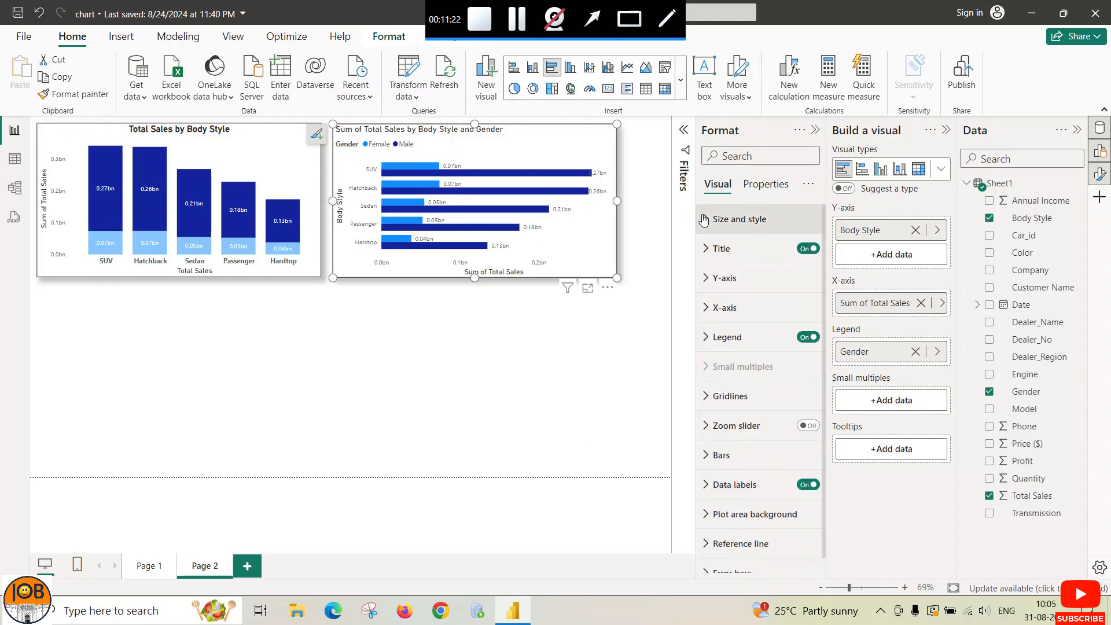
pyautogui.click(707, 279)
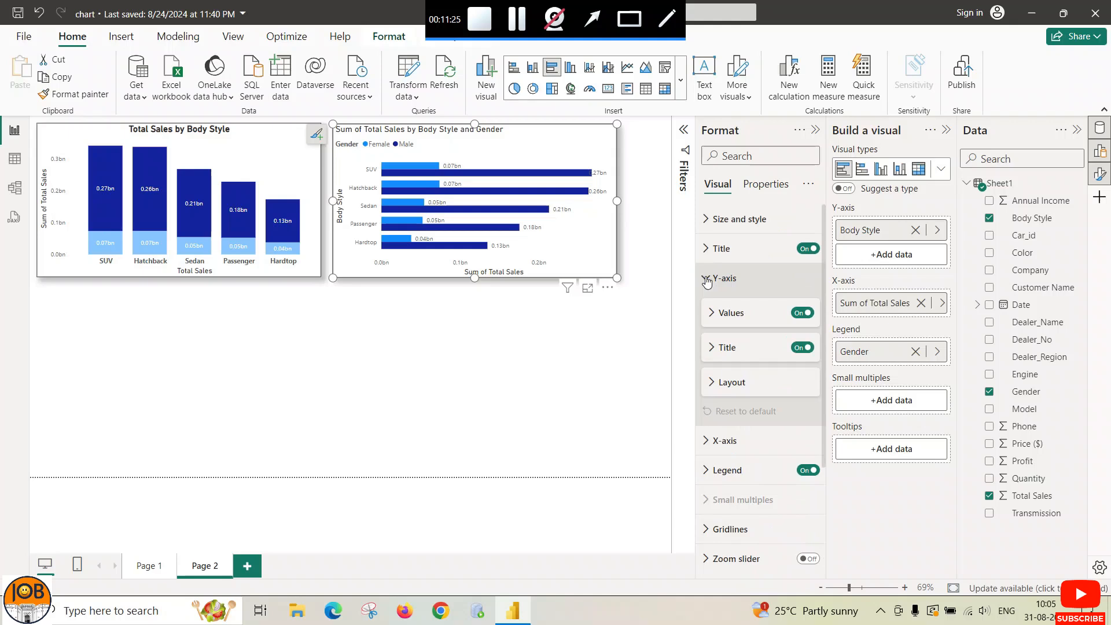
# Step: Set the bar chart's X-axis title text to 'Total Sales'
pyautogui.click(707, 279)
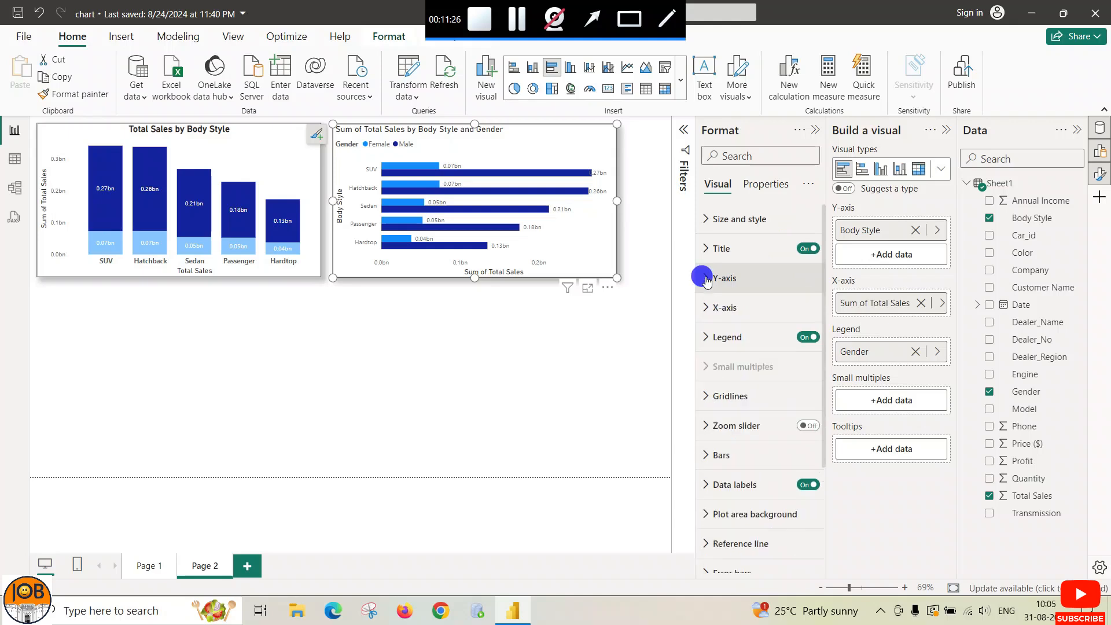
pyautogui.click(707, 282)
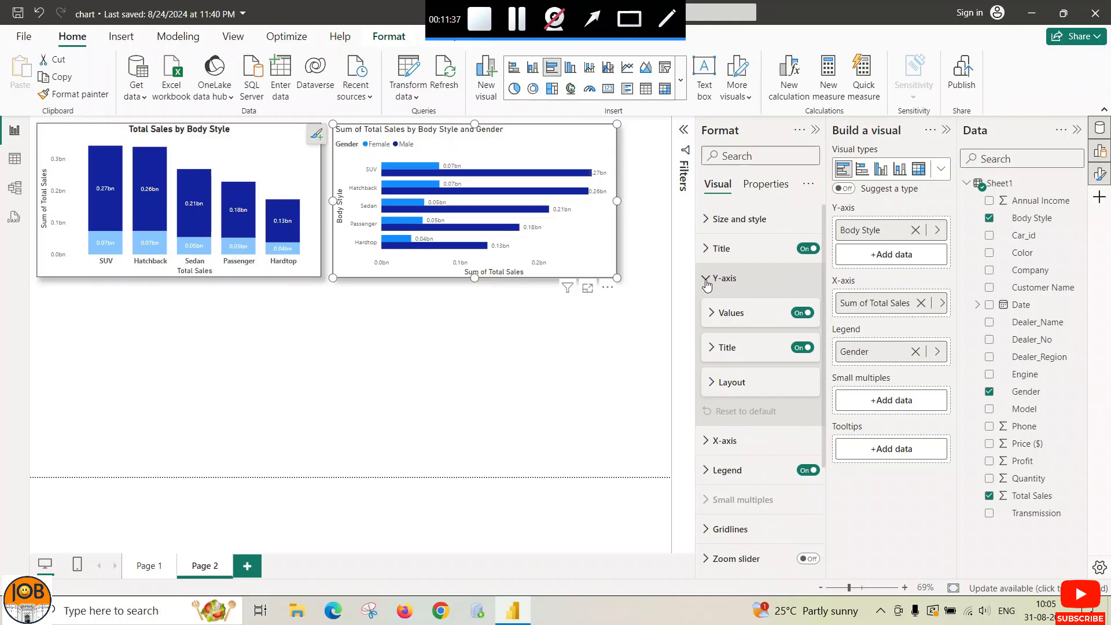
pyautogui.click(706, 280)
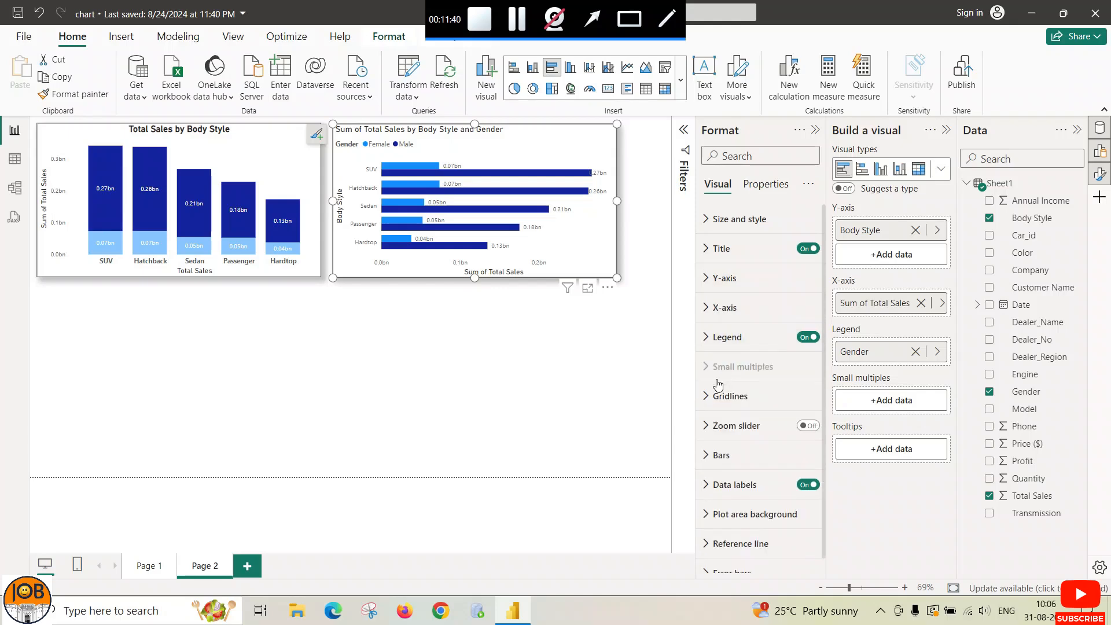
pyautogui.click(706, 308)
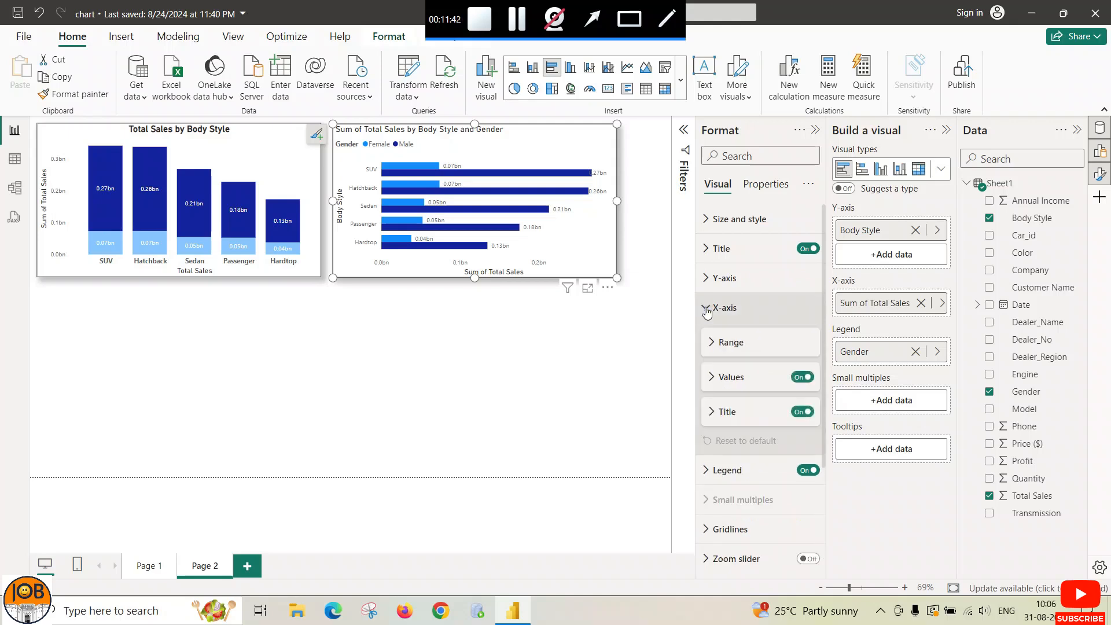
pyautogui.click(711, 411)
pyautogui.click(729, 448)
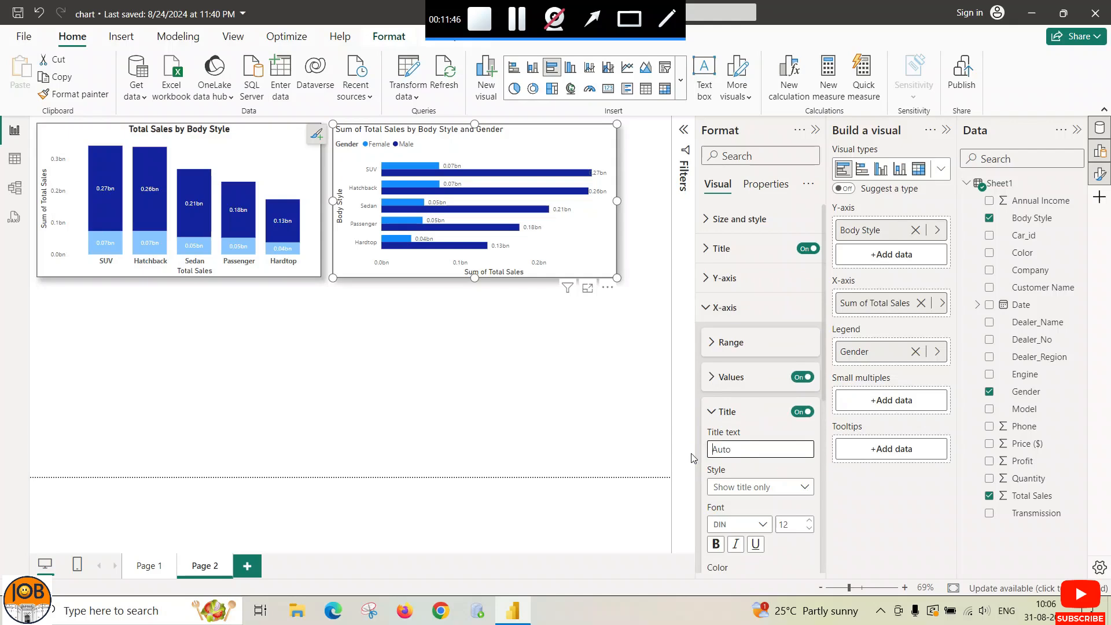
pyautogui.write('Total Sales')
pyautogui.click(712, 411)
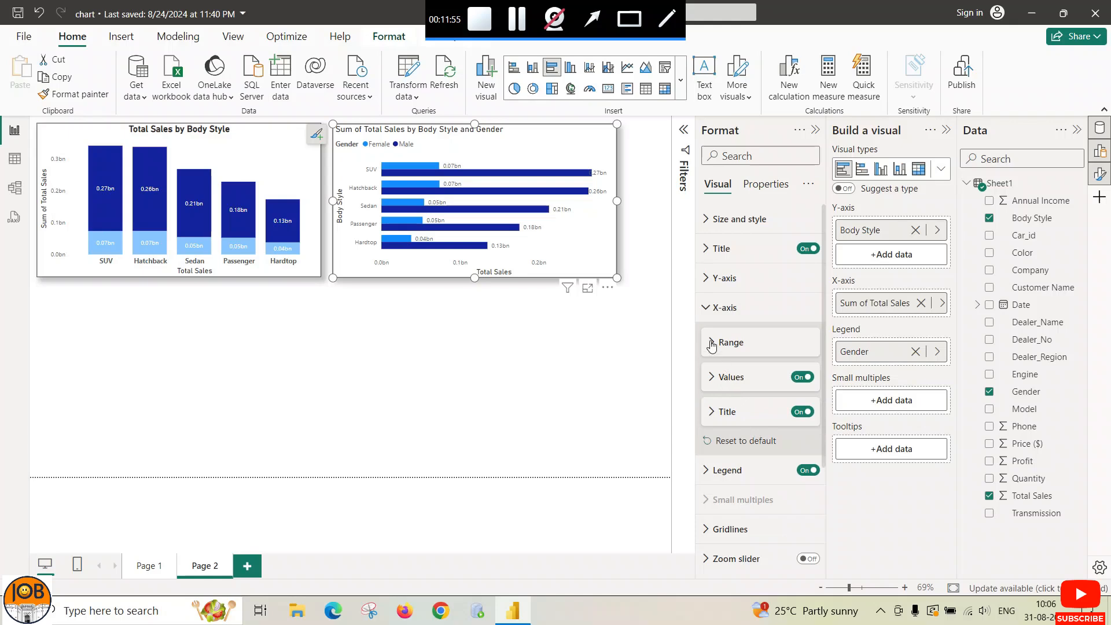
pyautogui.click(715, 322)
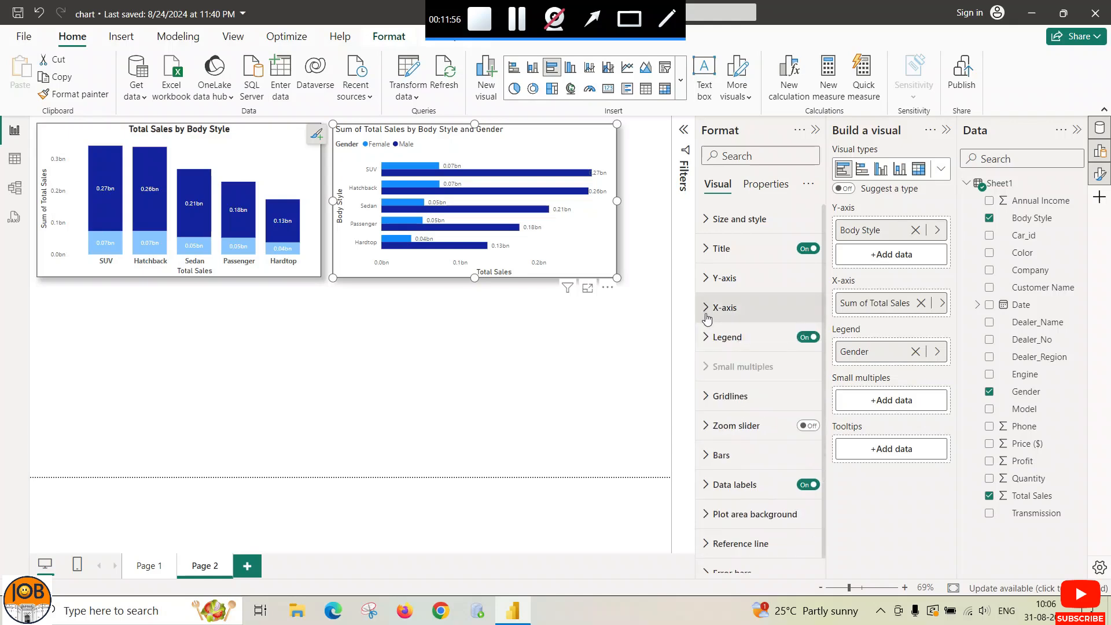
# Step: Make the Y-axis category labels bold and near-black
pyautogui.click(714, 279)
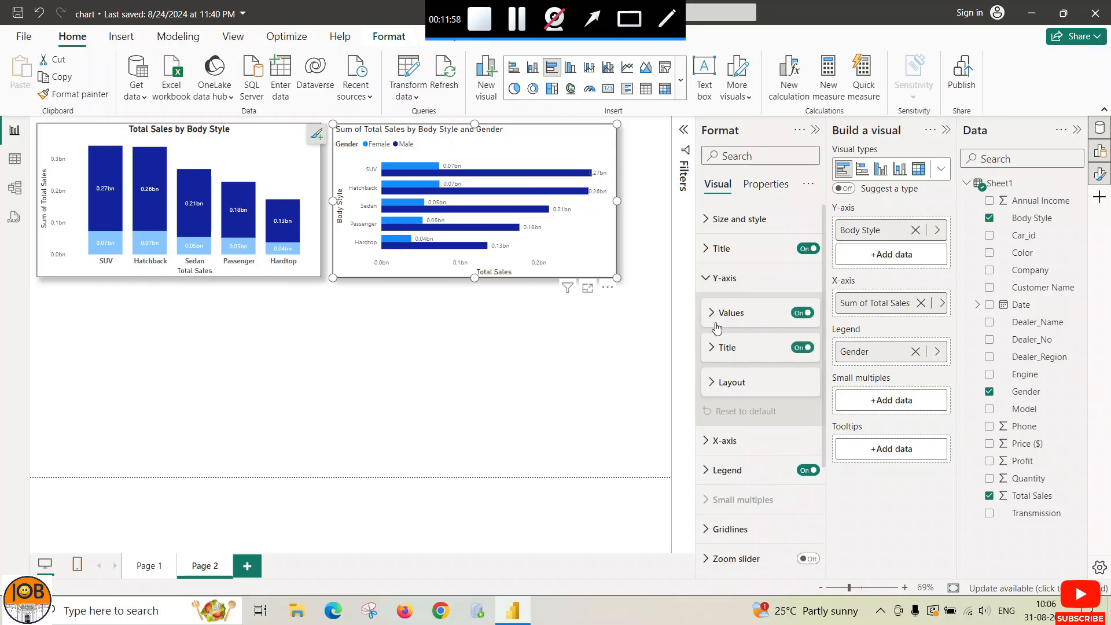
pyautogui.click(713, 318)
pyautogui.click(718, 373)
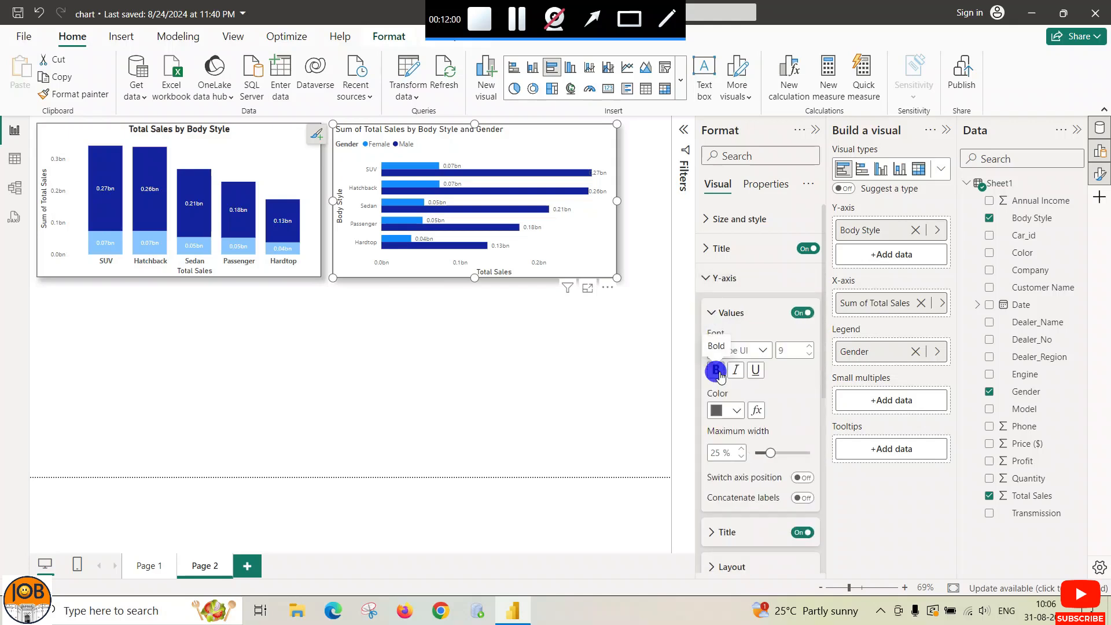
pyautogui.click(737, 411)
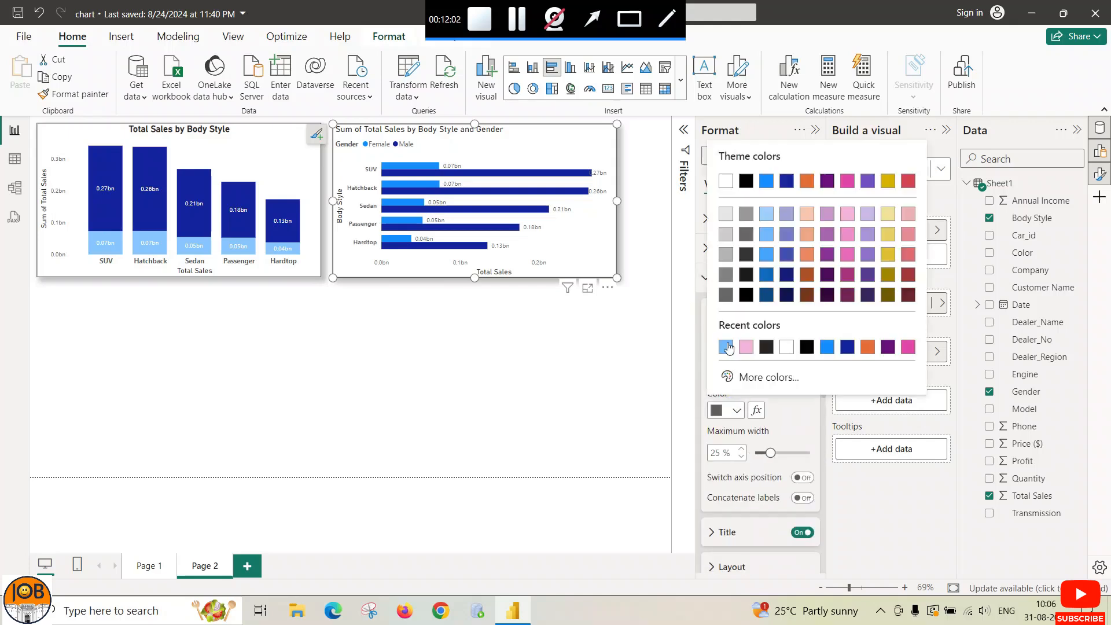
pyautogui.click(767, 348)
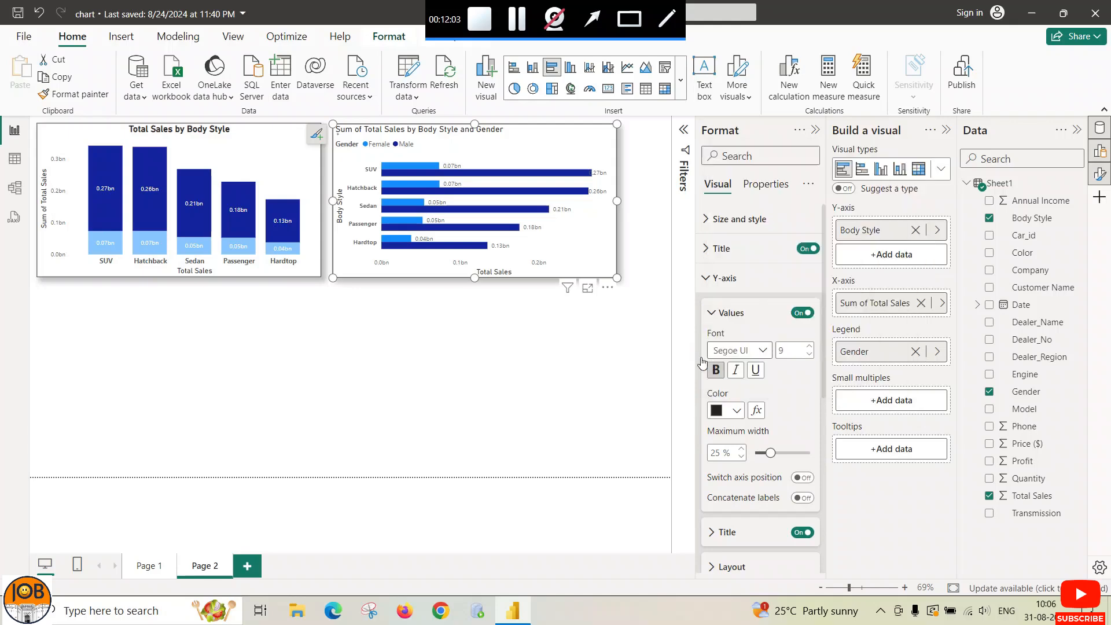
pyautogui.click(713, 317)
pyautogui.click(706, 278)
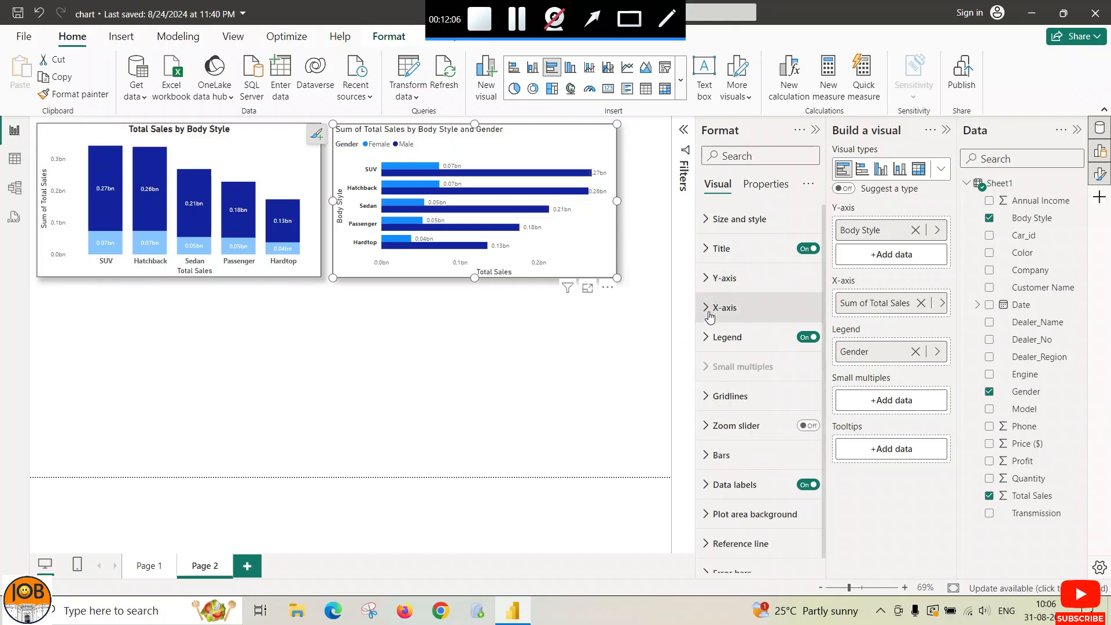
# Step: Give the X-axis value labels a dark colour and font size 10
pyautogui.click(710, 313)
pyautogui.click(713, 343)
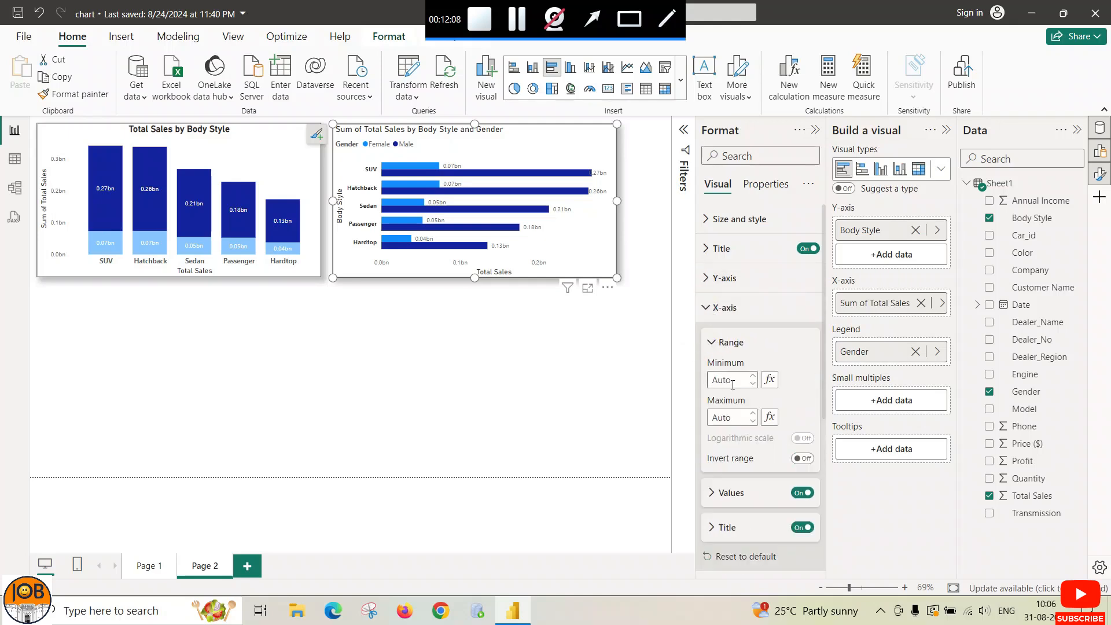
pyautogui.click(712, 343)
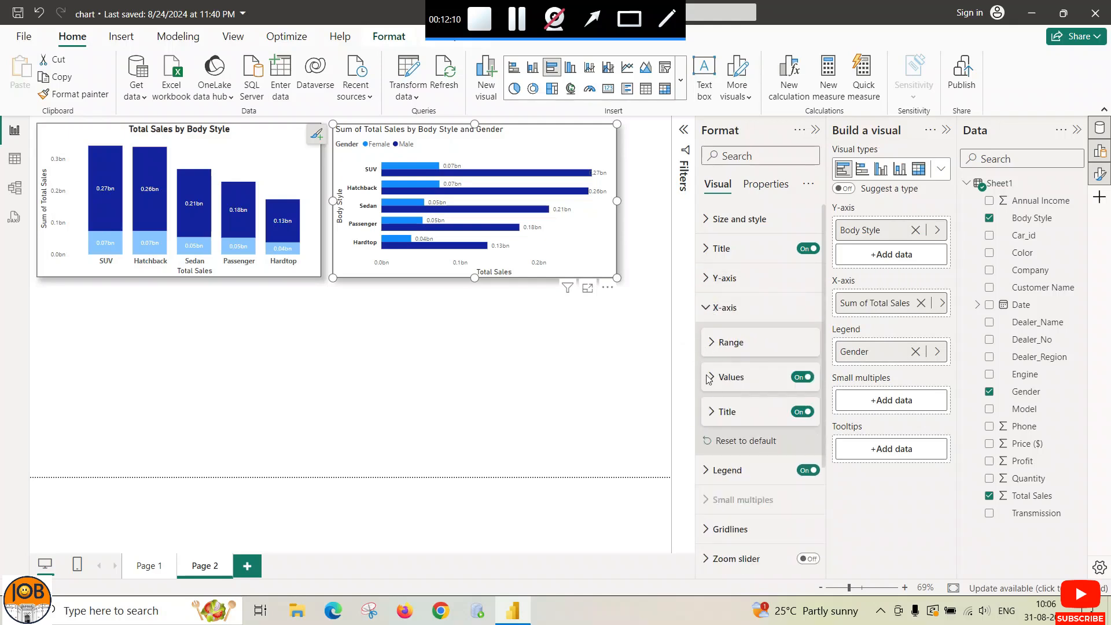
pyautogui.click(709, 377)
pyautogui.click(730, 475)
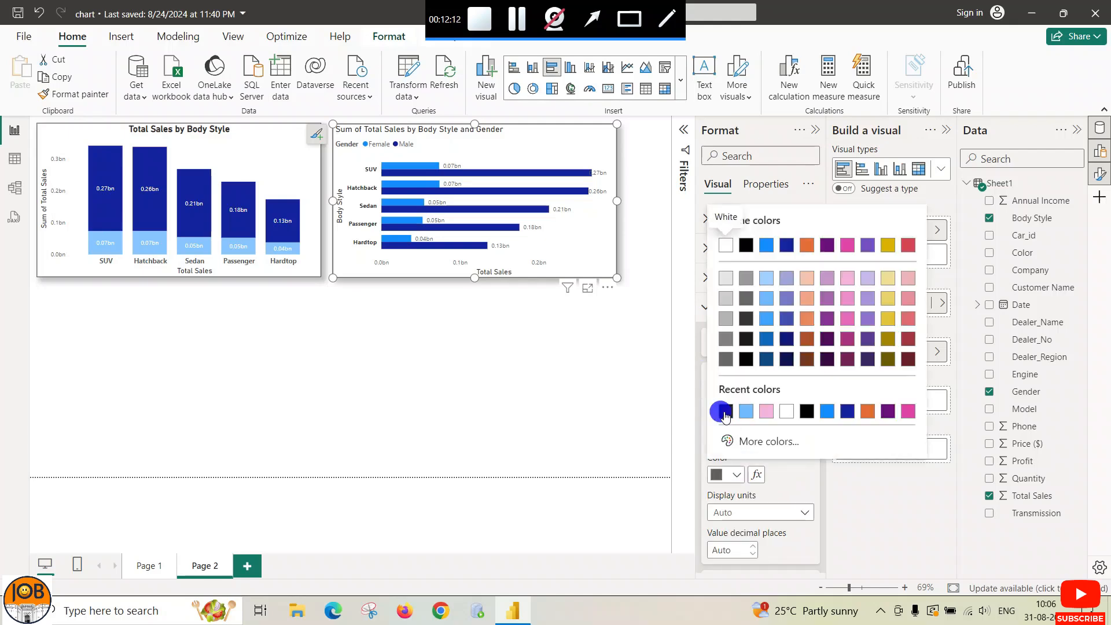
pyautogui.click(725, 415)
pyautogui.click(809, 409)
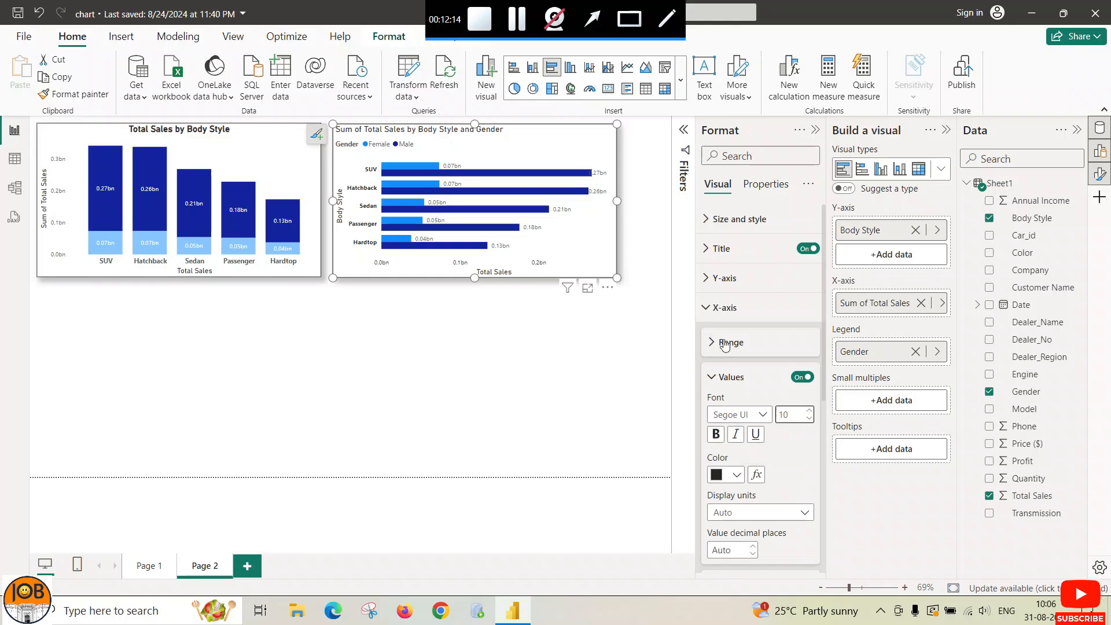
pyautogui.click(705, 307)
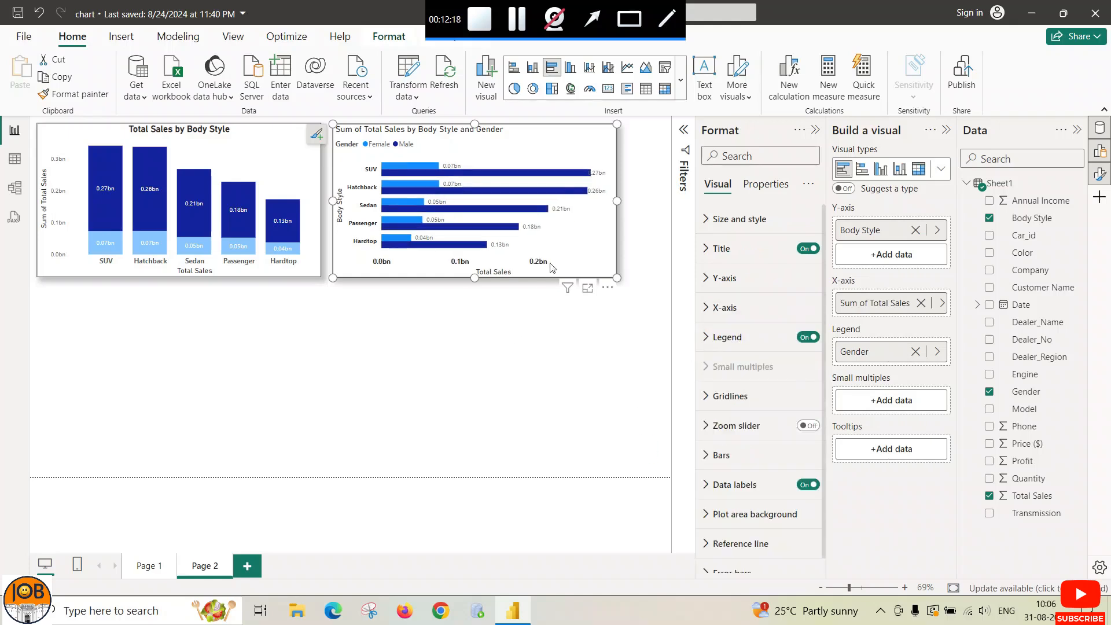
# Step: Drag the bar chart's right edge outward to widen it
pyautogui.moveTo(616, 199); pyautogui.dragTo(641, 201)
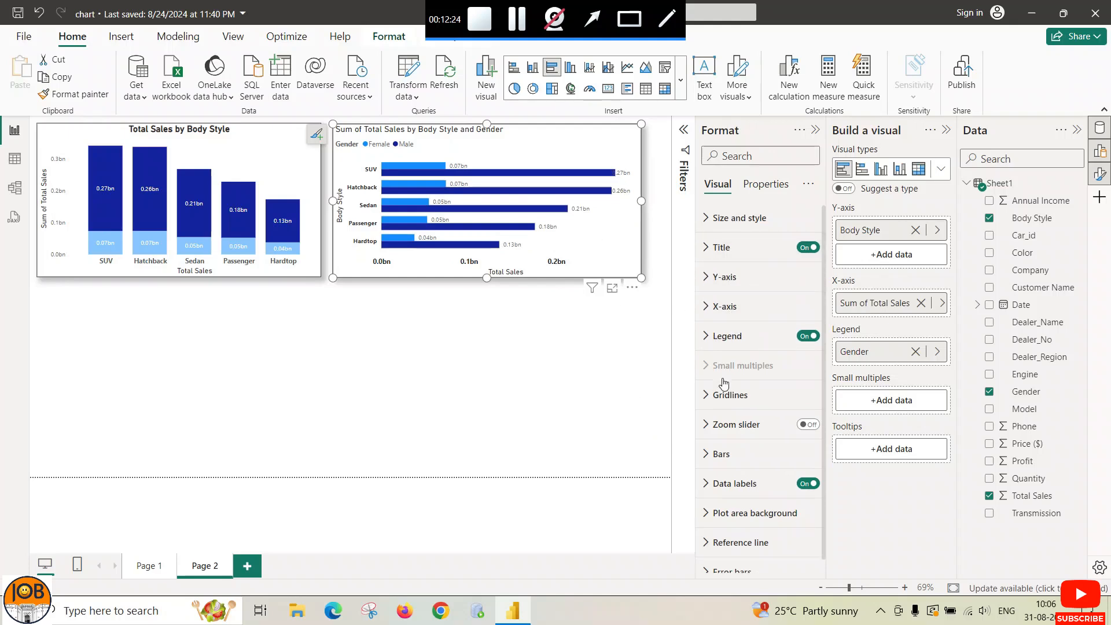
pyautogui.scroll(-1, 724, 383)
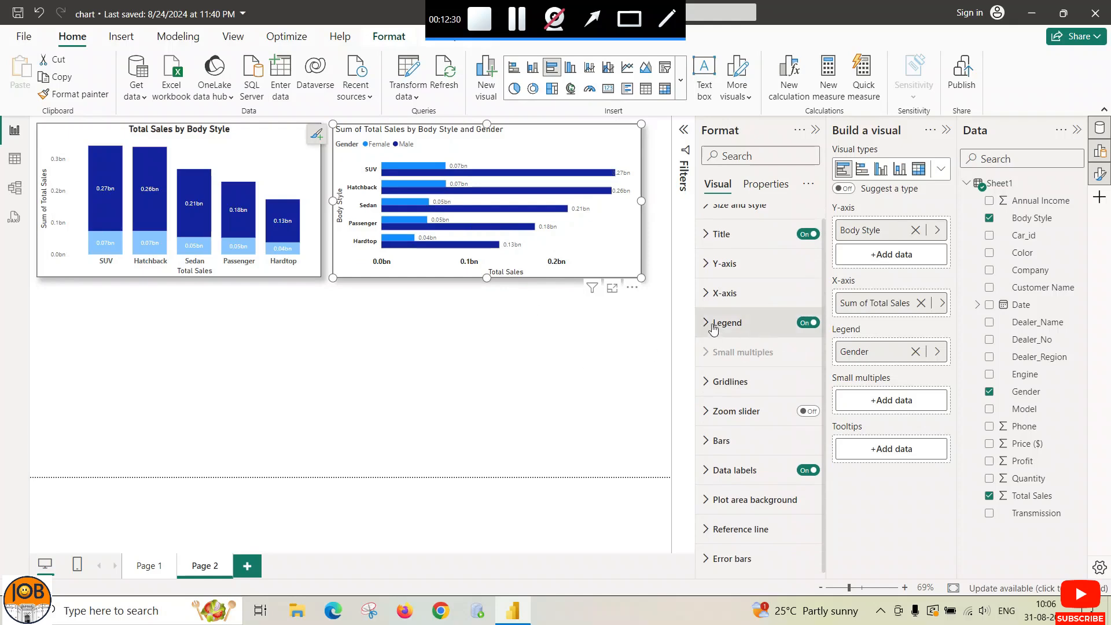
pyautogui.click(592, 19)
pyautogui.moveTo(488, 131); pyautogui.dragTo(398, 142)
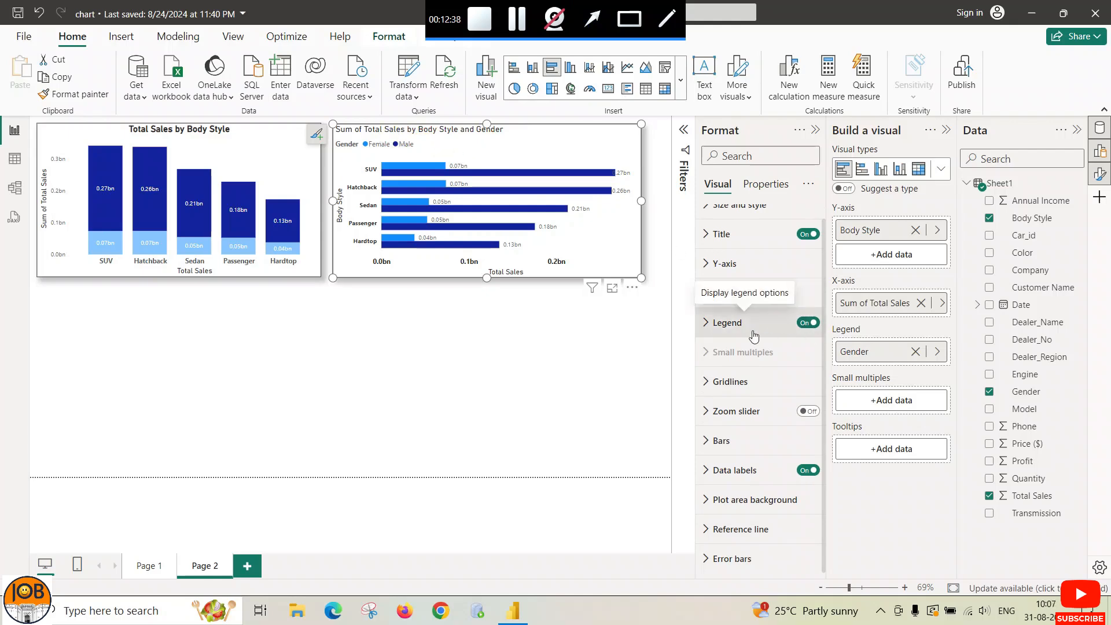
# Step: Toggle the bar chart's Gender legend off and back on
pyautogui.click(814, 323)
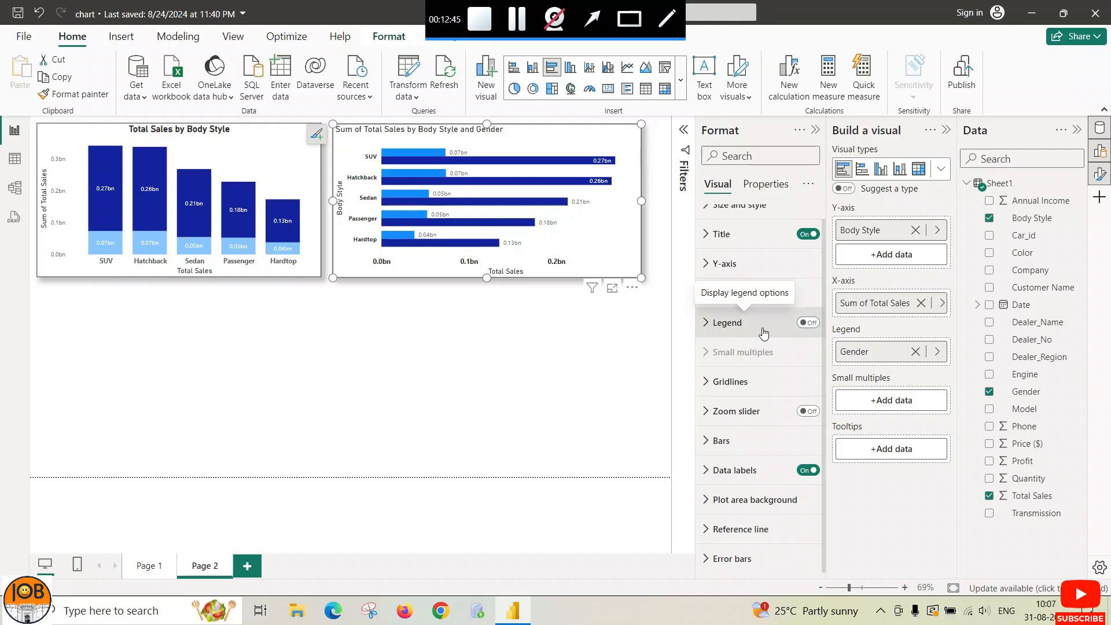
pyautogui.click(805, 326)
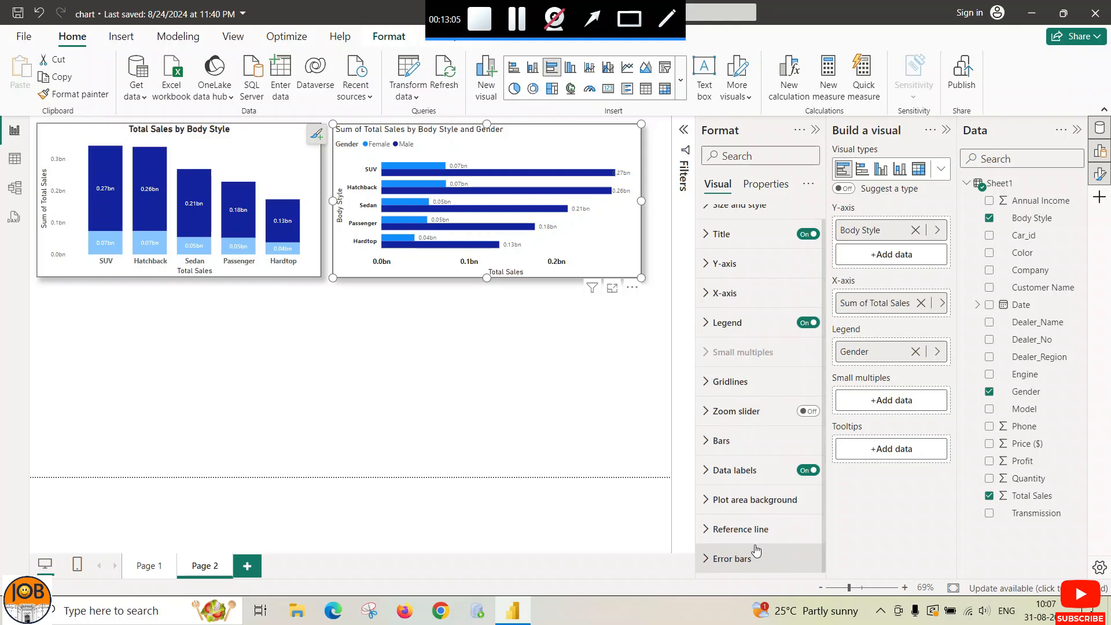
pyautogui.scroll(1, 755, 544)
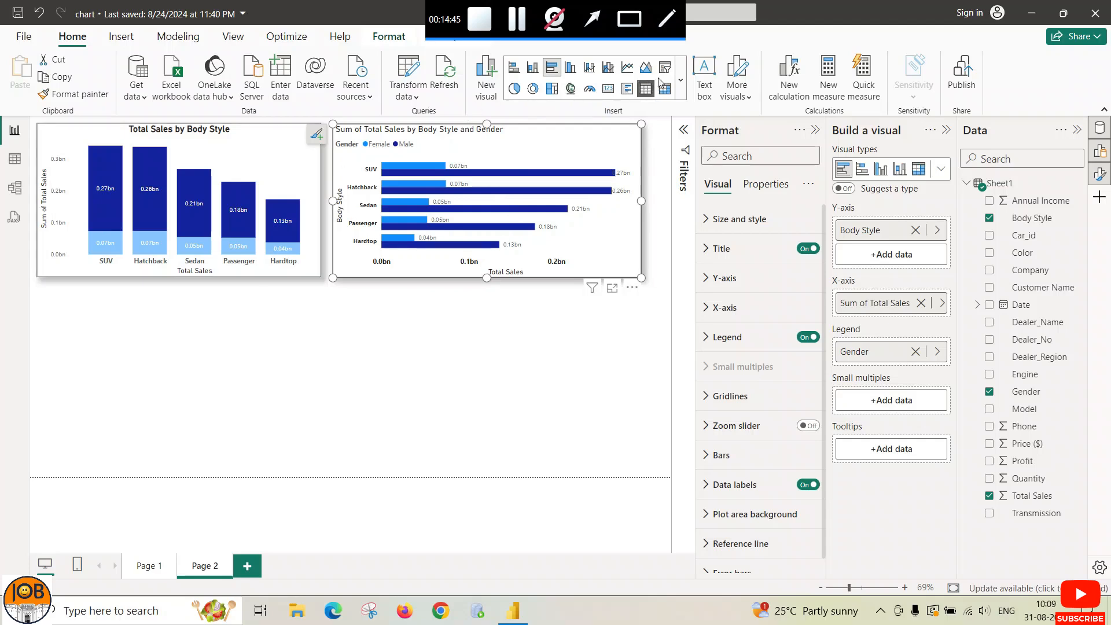
# Step: Insert a new clustered column chart on Page 2 below the first chart
pyautogui.click(683, 74)
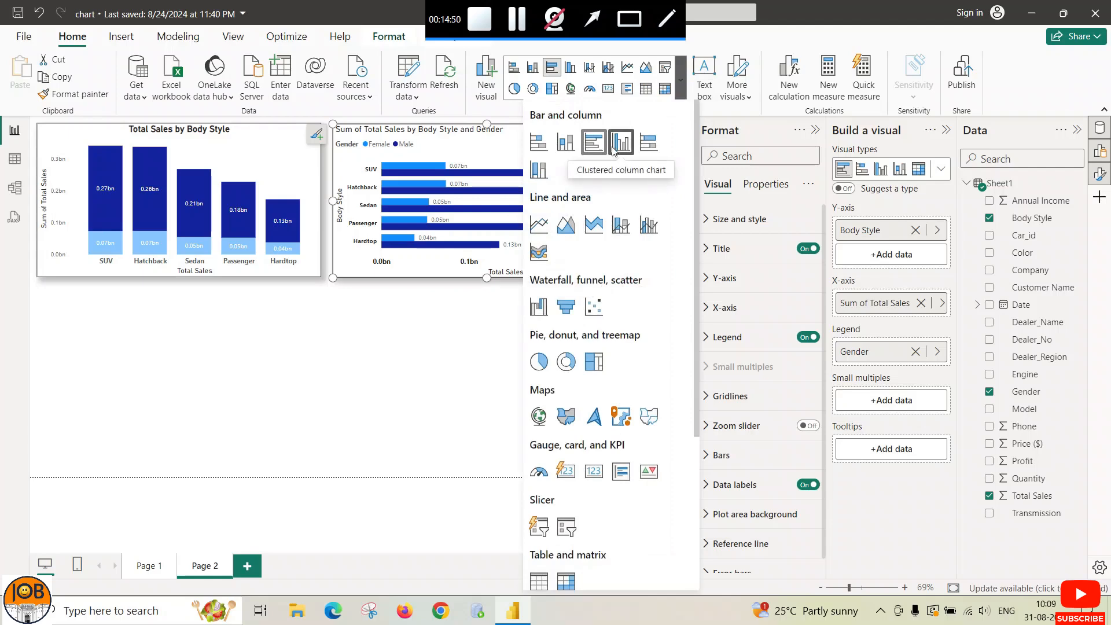
pyautogui.click(379, 348)
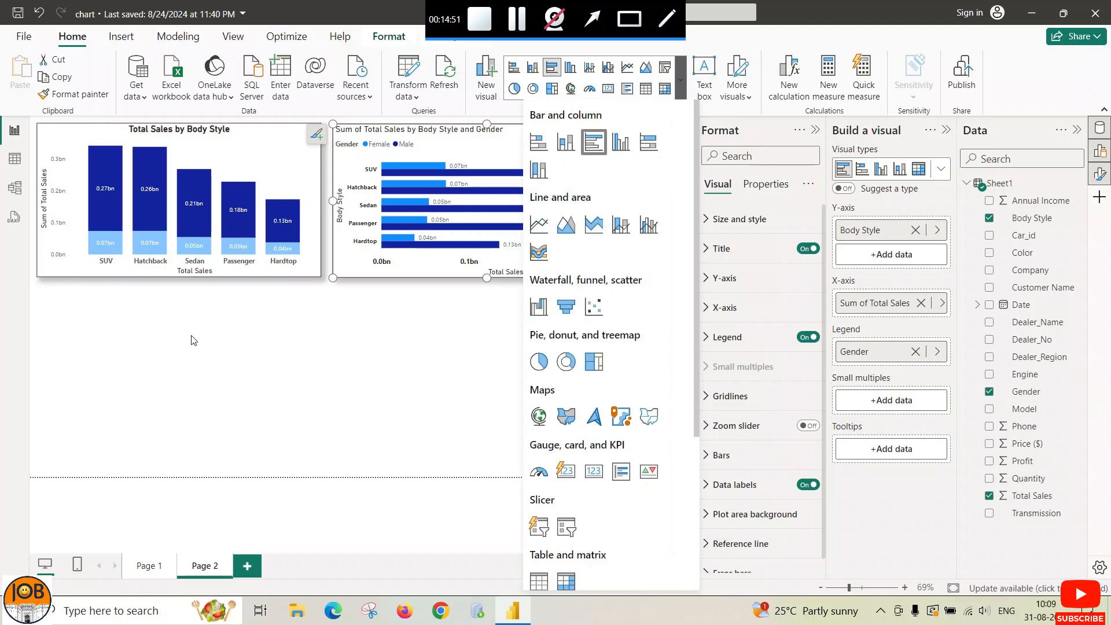
pyautogui.click(110, 320)
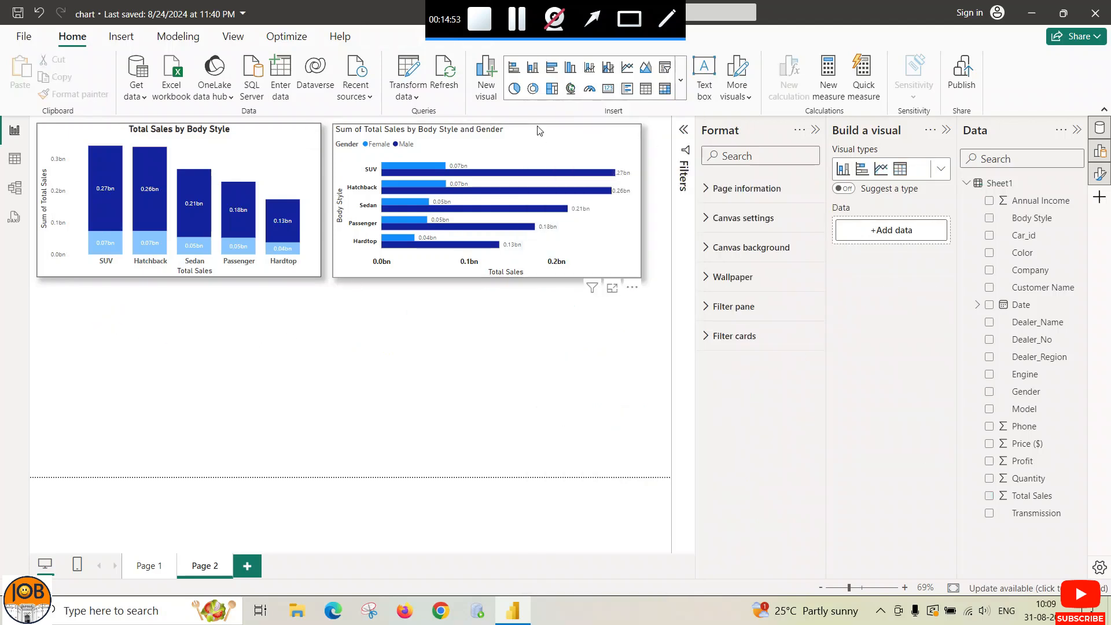
pyautogui.click(682, 80)
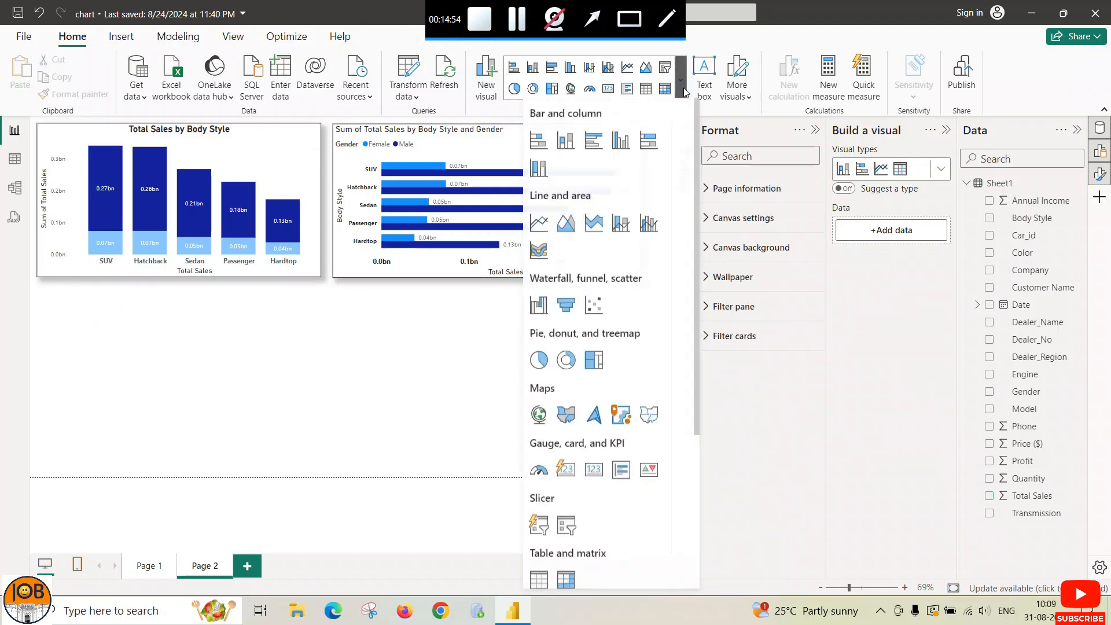
pyautogui.click(620, 146)
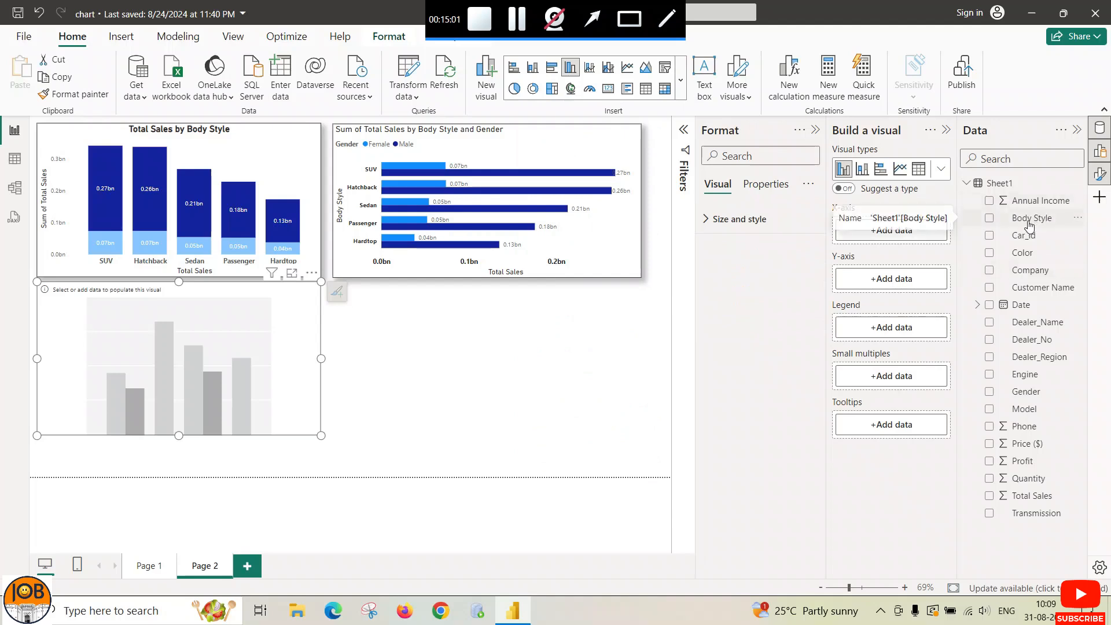
# Step: Plot Body Style on the X-axis, Sum of Total Sales on the Y-axis, and Gender as legend
pyautogui.click(891, 230)
pyautogui.click(733, 149)
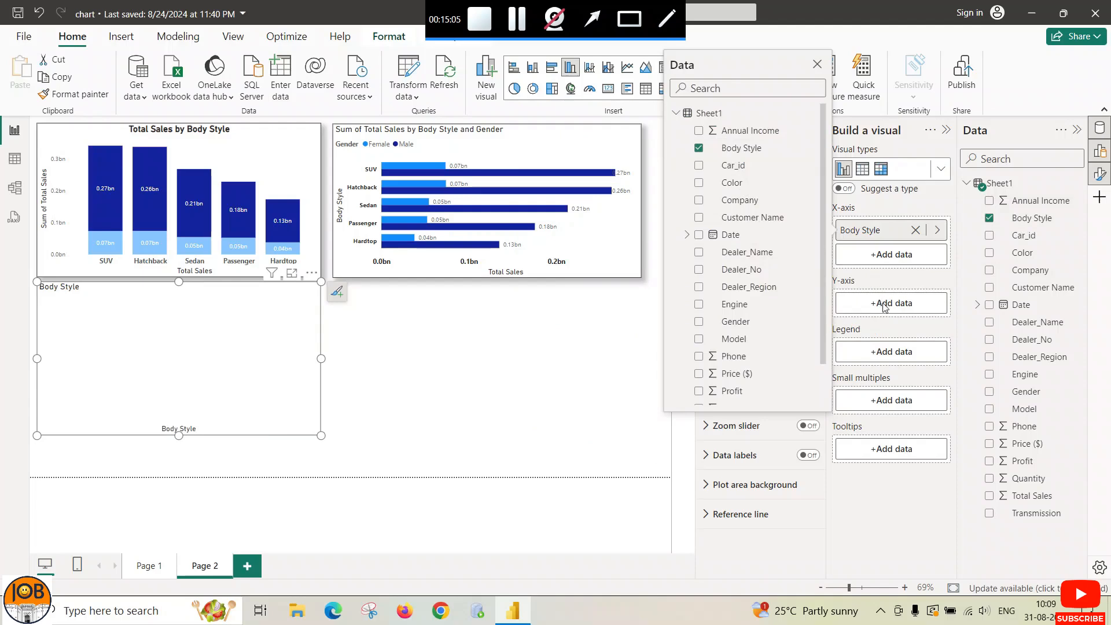
pyautogui.click(890, 304)
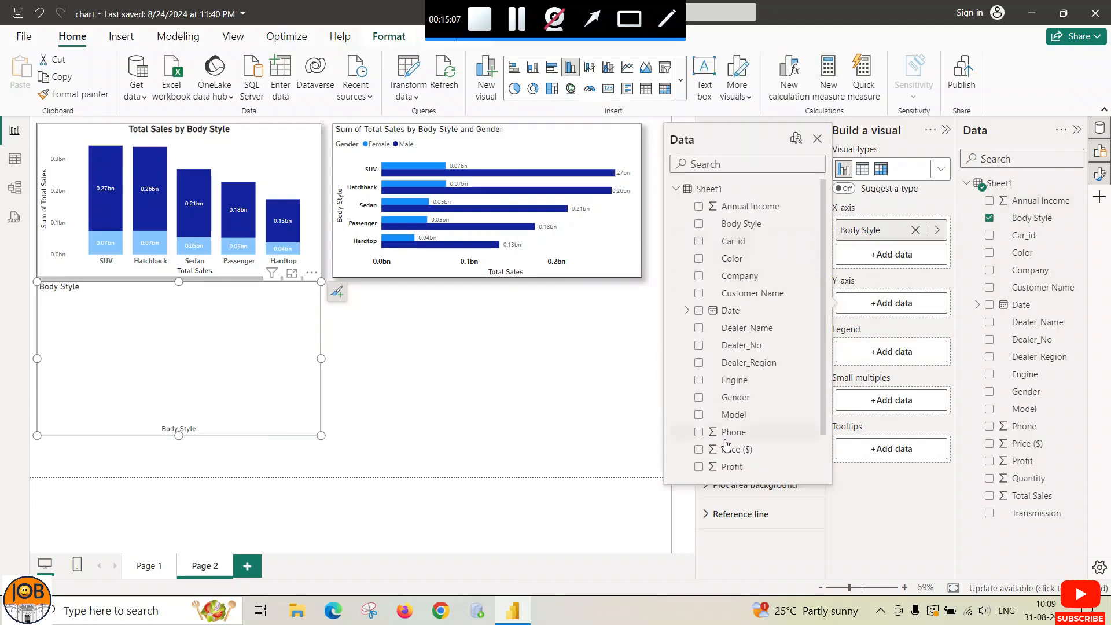
pyautogui.scroll(-2, 734, 450)
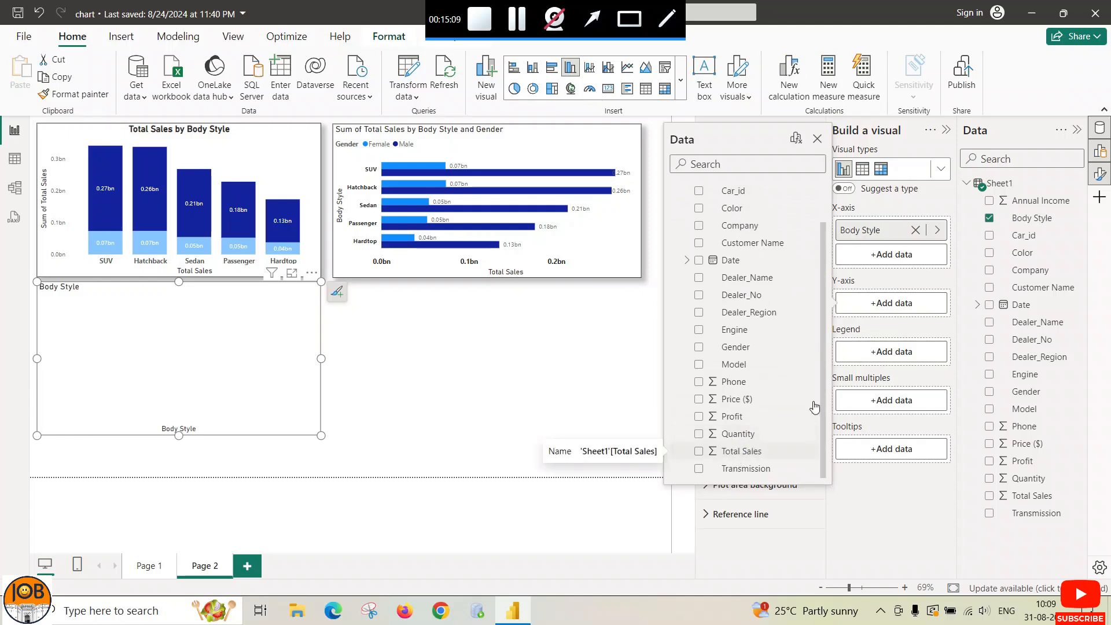
pyautogui.click(739, 454)
pyautogui.click(891, 377)
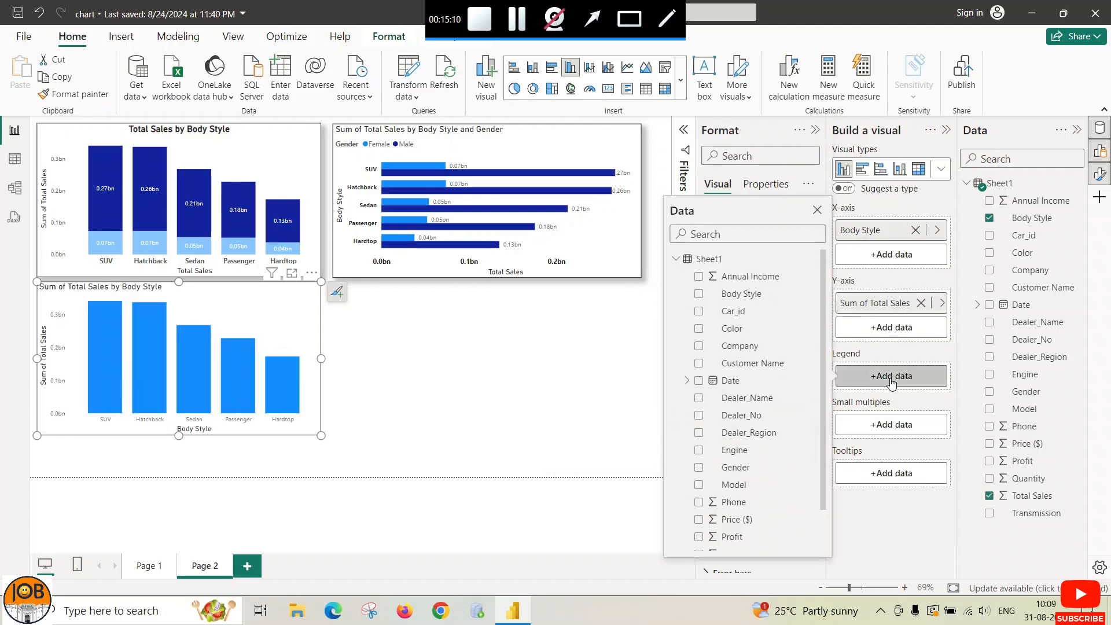
pyautogui.click(737, 468)
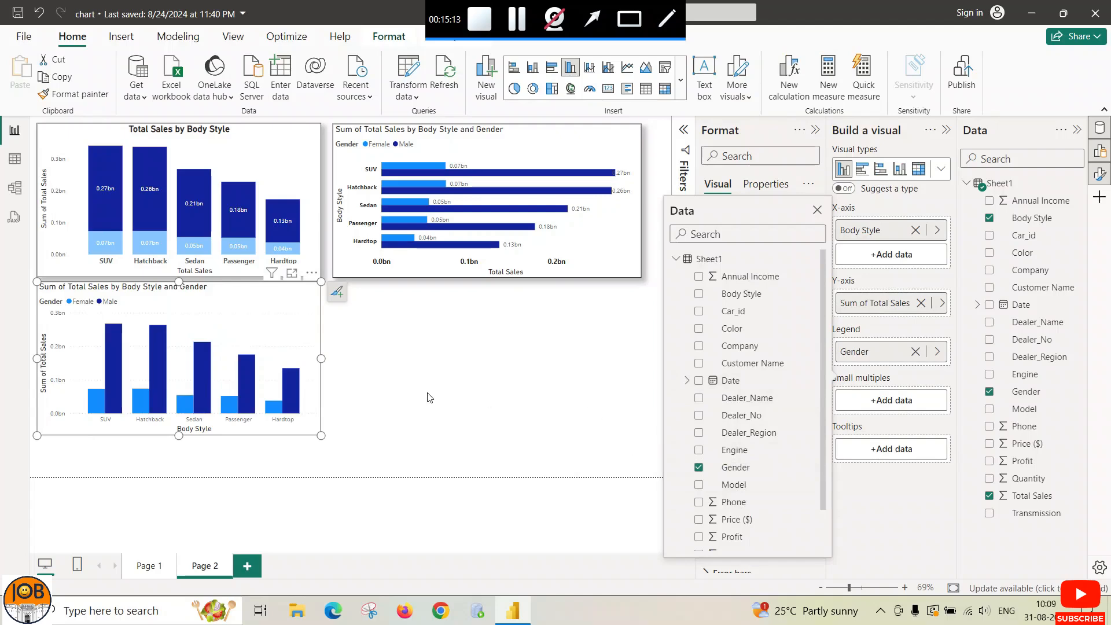
pyautogui.click(817, 210)
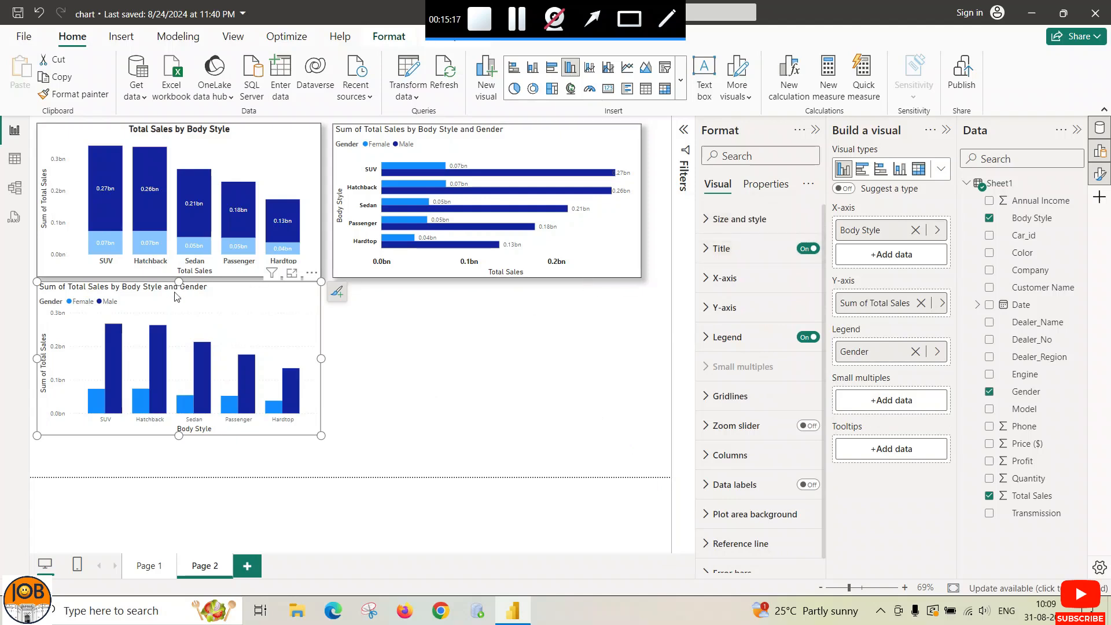
# Step: Nudge the column chart slightly lower and switch on its visual border and shadow
pyautogui.moveTo(170, 297); pyautogui.dragTo(174, 310)
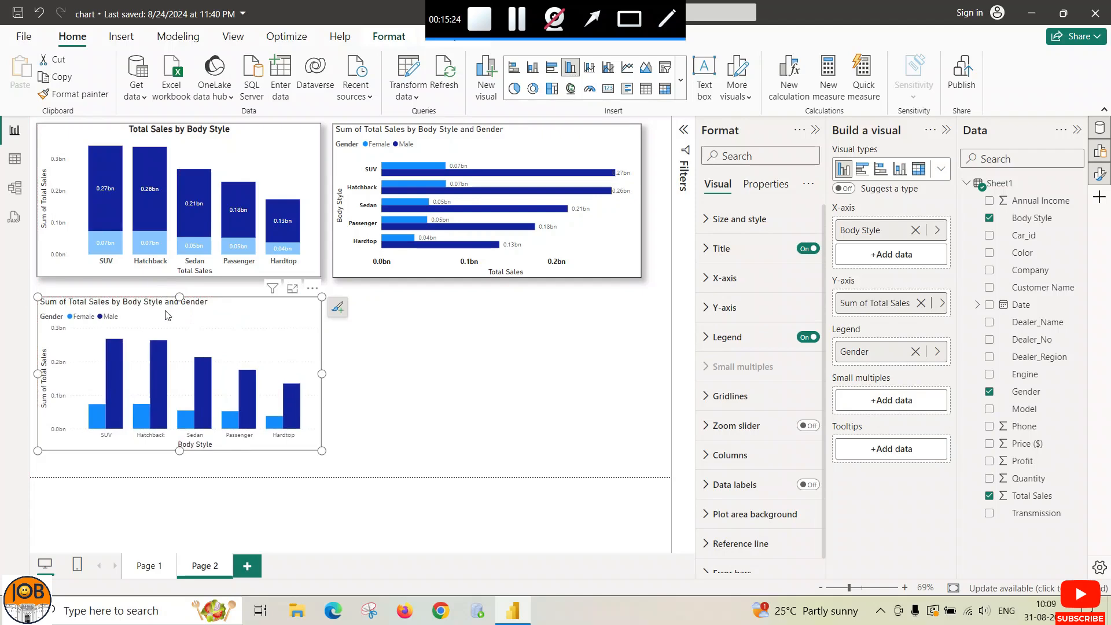
pyautogui.click(707, 224)
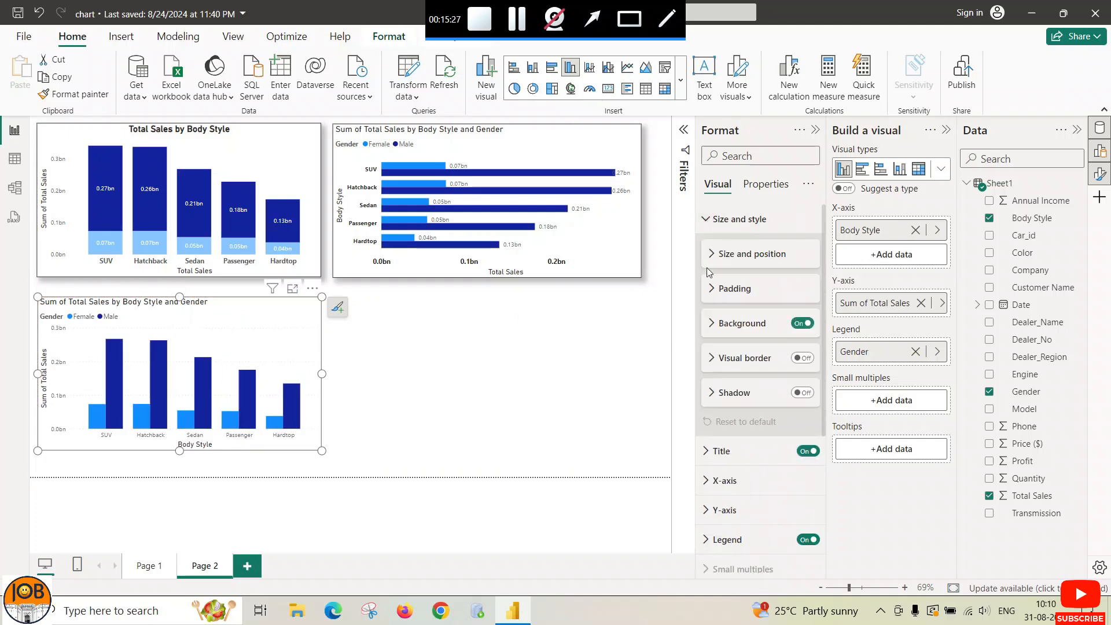
pyautogui.click(802, 357)
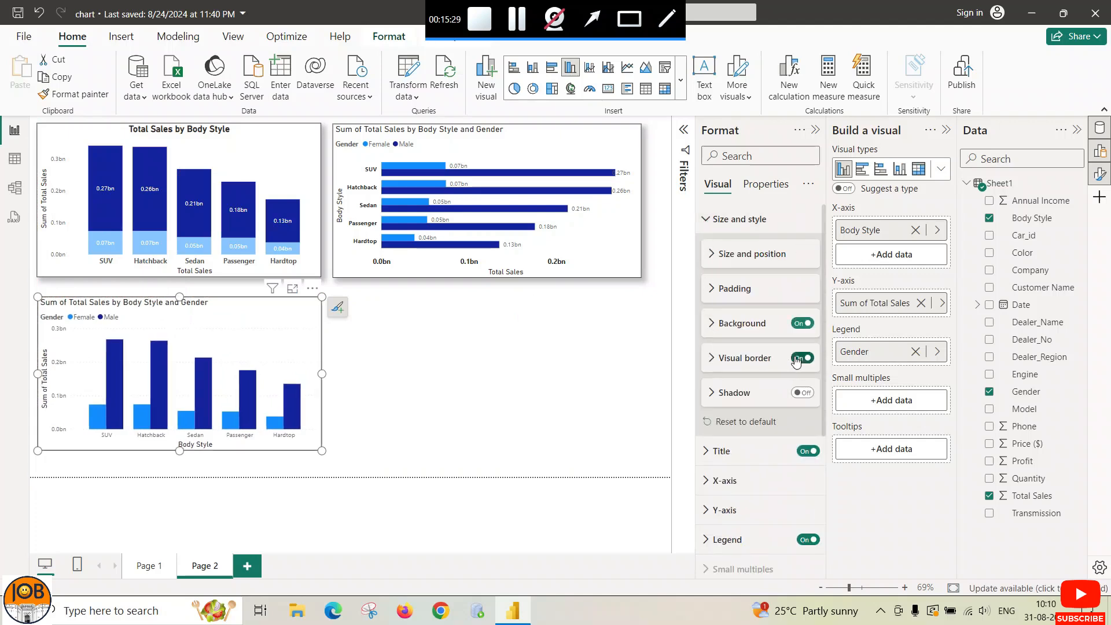
pyautogui.click(798, 393)
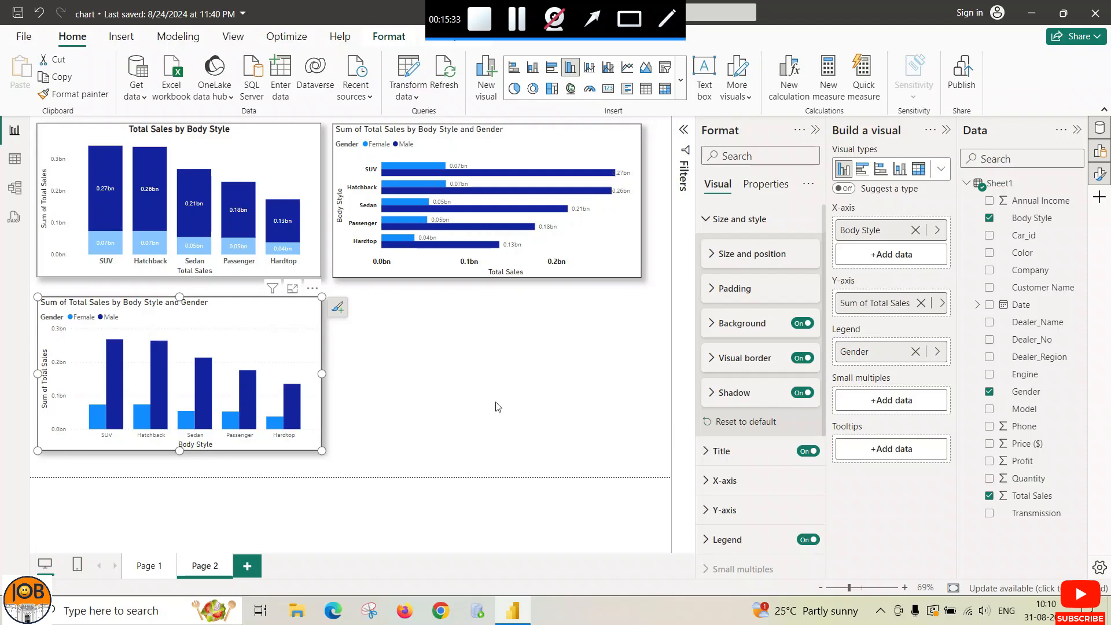
pyautogui.click(706, 219)
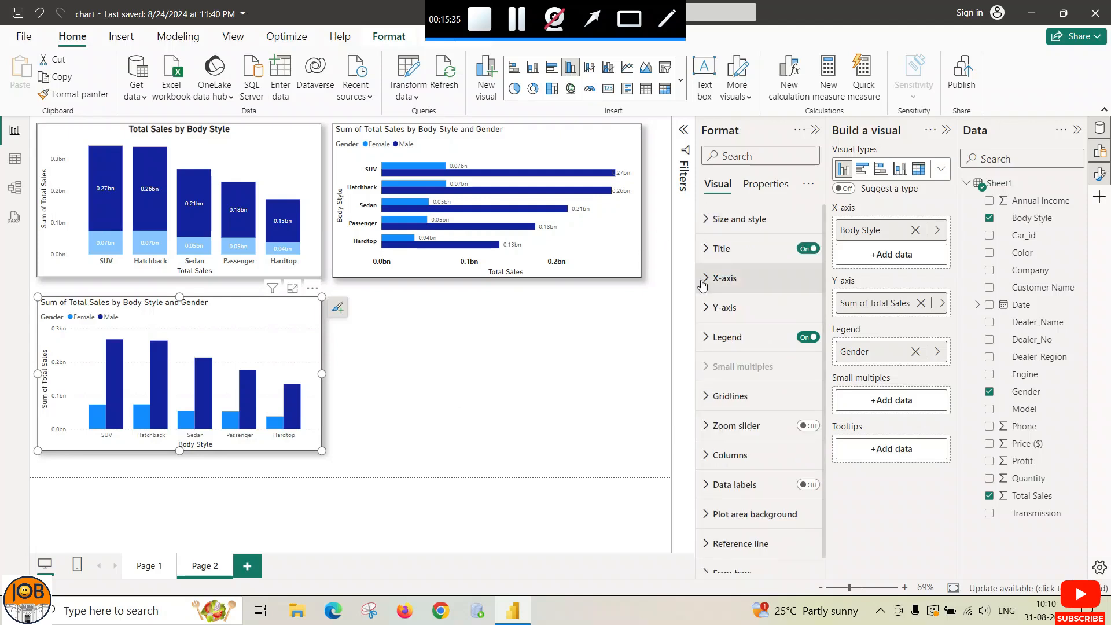
# Step: Edit the chart title text to 'Total Sales by Body Style'
pyautogui.click(707, 250)
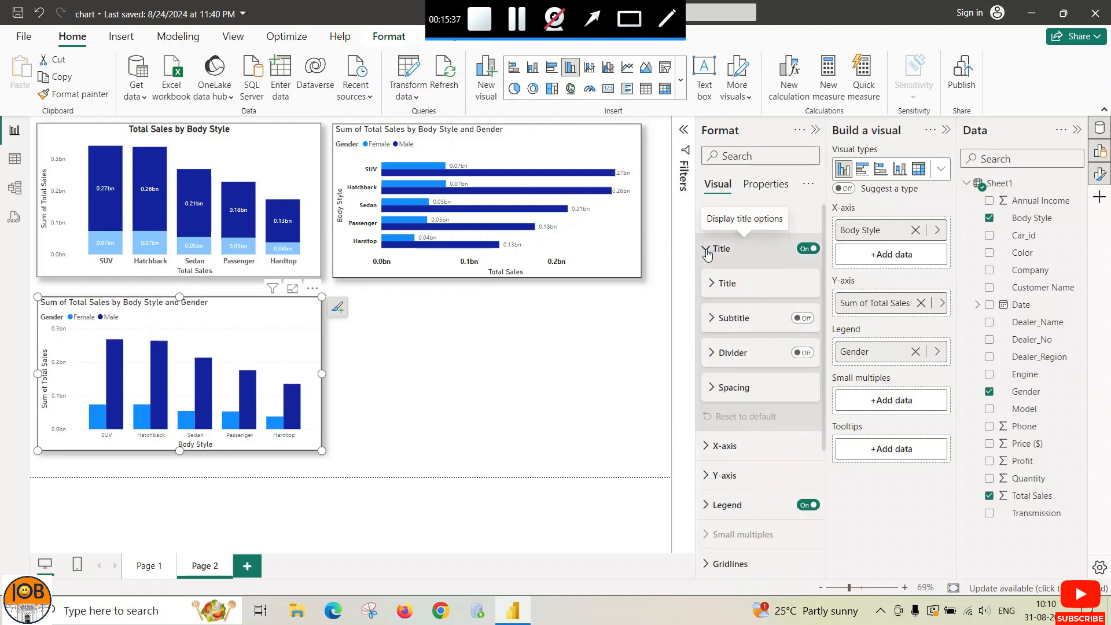
pyautogui.click(707, 250)
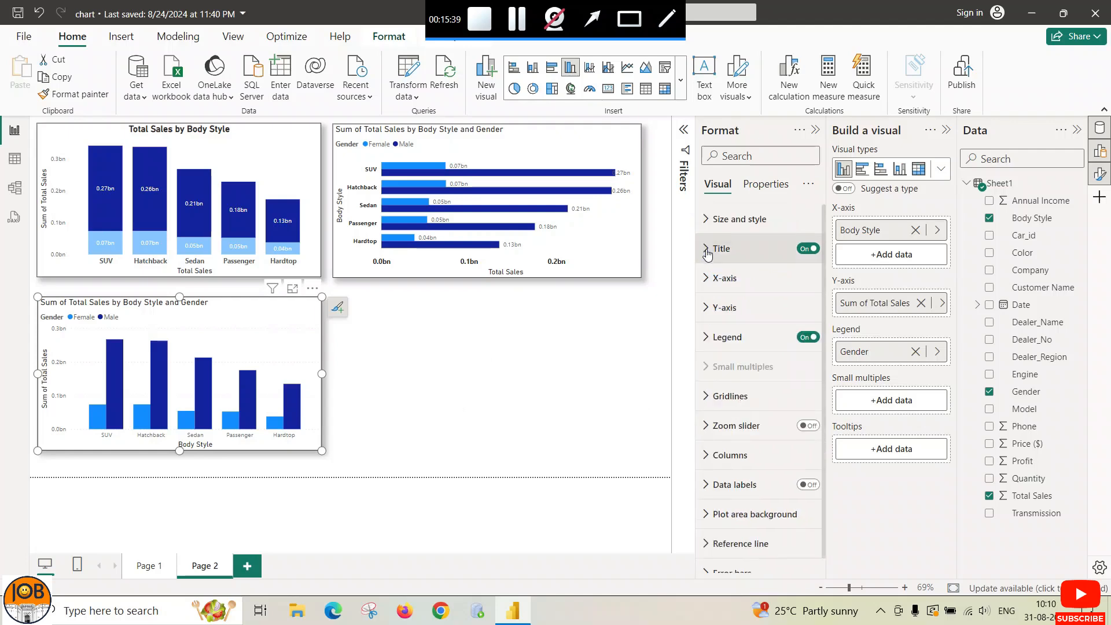
pyautogui.click(707, 252)
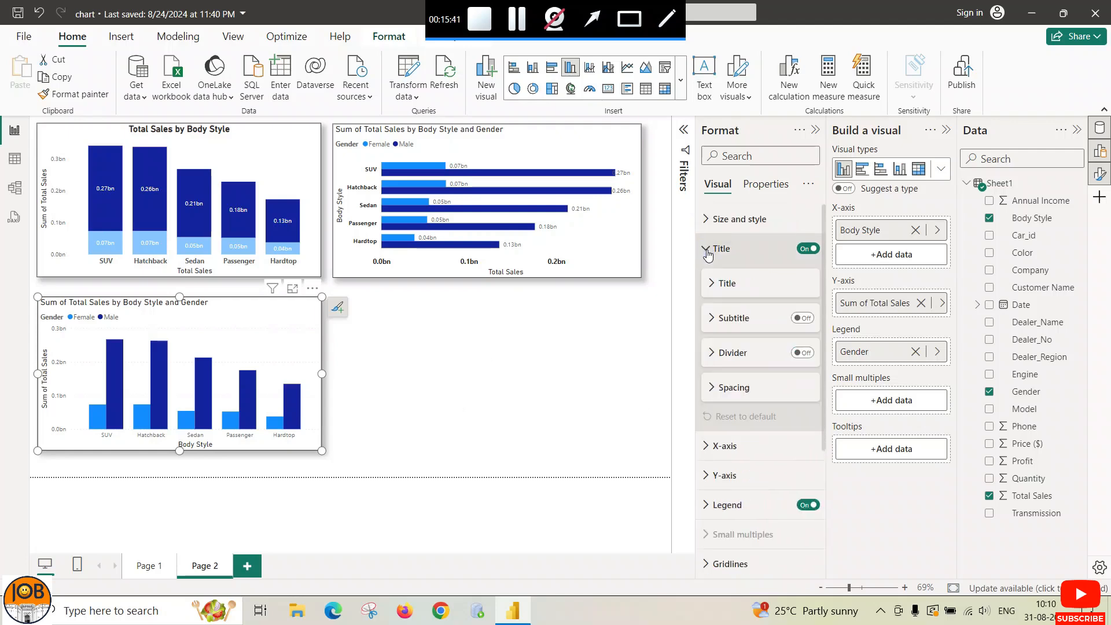
pyautogui.click(711, 285)
pyautogui.moveTo(741, 321); pyautogui.dragTo(686, 327)
pyautogui.press('BackSpace')
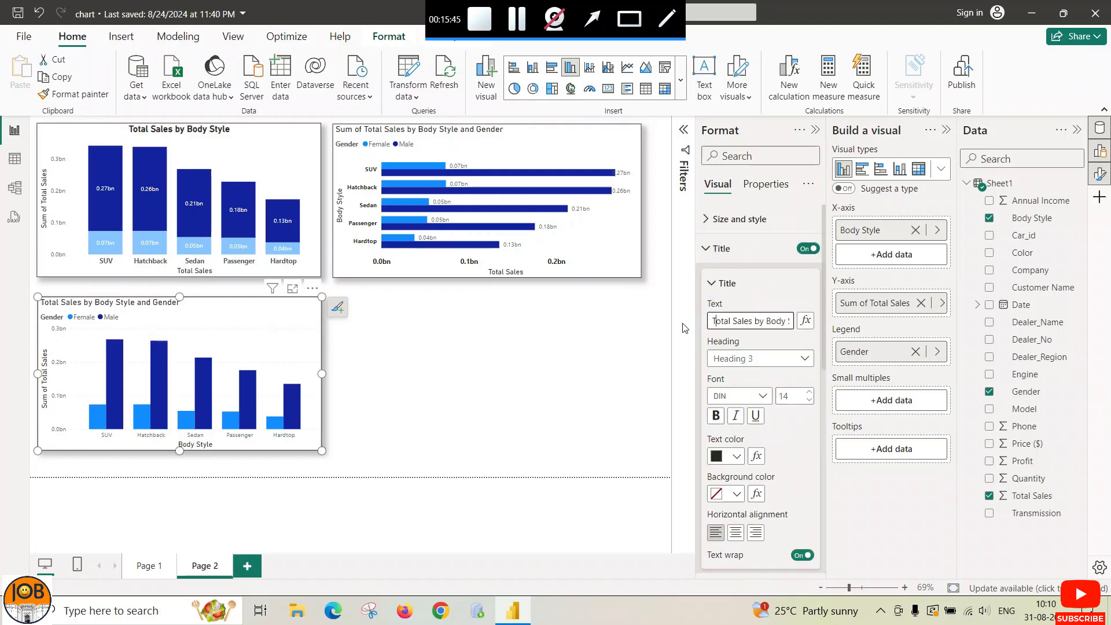
pyautogui.press('Right')
pyautogui.press('Right')
pyautogui.press('Right')
pyautogui.press('Right')
pyautogui.press('Right')
pyautogui.press('Right')
pyautogui.press('Right')
pyautogui.press('Right')
pyautogui.press('Right')
pyautogui.press('Right')
pyautogui.press('Right')
pyautogui.press('Right')
pyautogui.press('Right')
pyautogui.press('Right')
pyautogui.press('Right')
pyautogui.press('Right')
pyautogui.press('Right')
pyautogui.press('Right')
pyautogui.press('Right')
pyautogui.press('Right')
pyautogui.press('BackSpace')
pyautogui.press('BackSpace')
pyautogui.press('BackSpace')
pyautogui.press('BackSpace')
pyautogui.press('BackSpace')
pyautogui.press('BackSpace')
pyautogui.press('BackSpace')
pyautogui.press('BackSpace')
pyautogui.press('BackSpace')
pyautogui.press('BackSpace')
pyautogui.press('BackSpace')
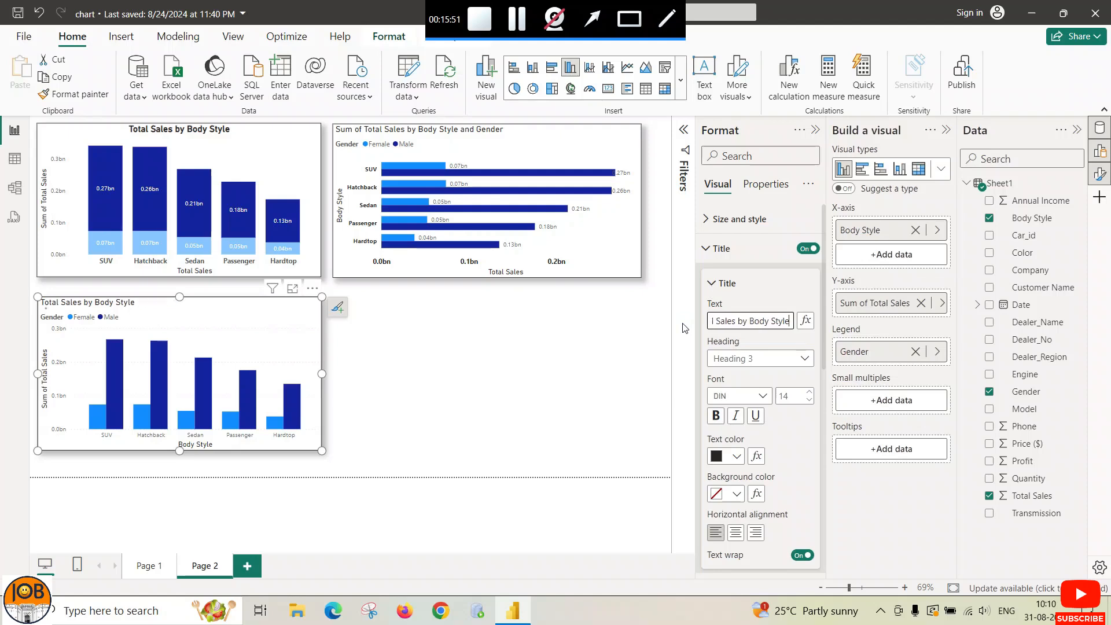
# Step: Make the title bold, 15 pt, dark-coloured and centre-aligned
pyautogui.click(715, 415)
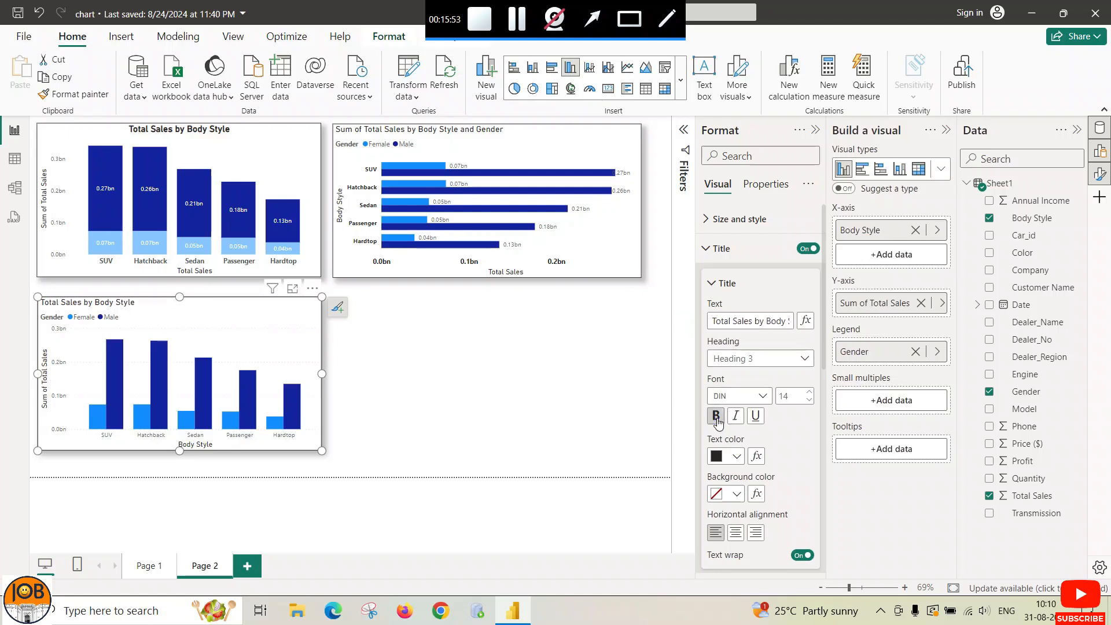
pyautogui.click(809, 392)
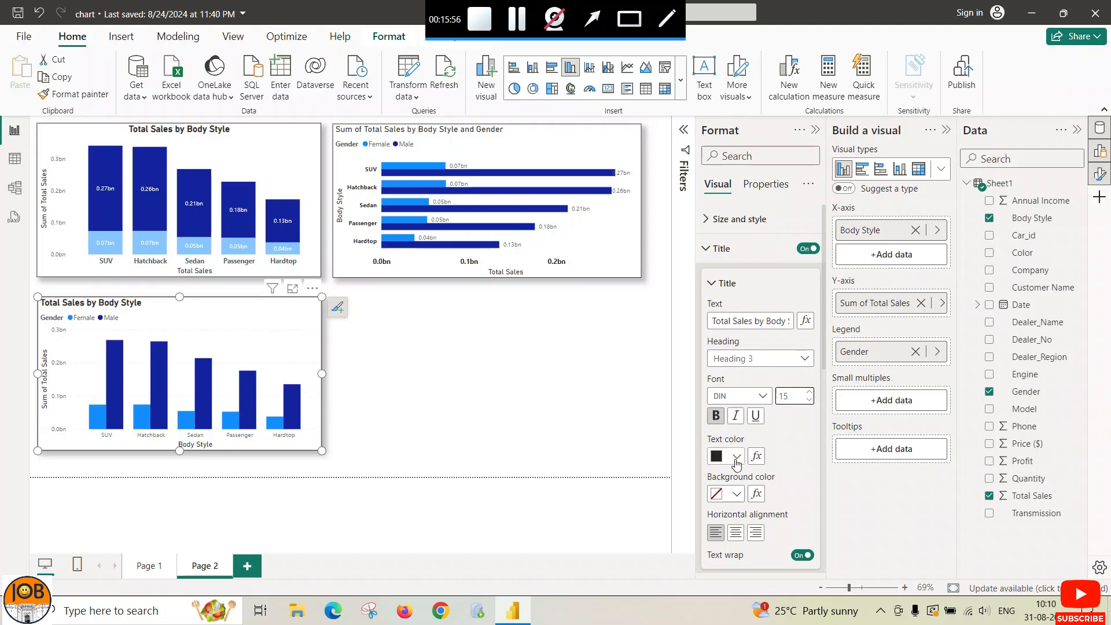
pyautogui.click(736, 461)
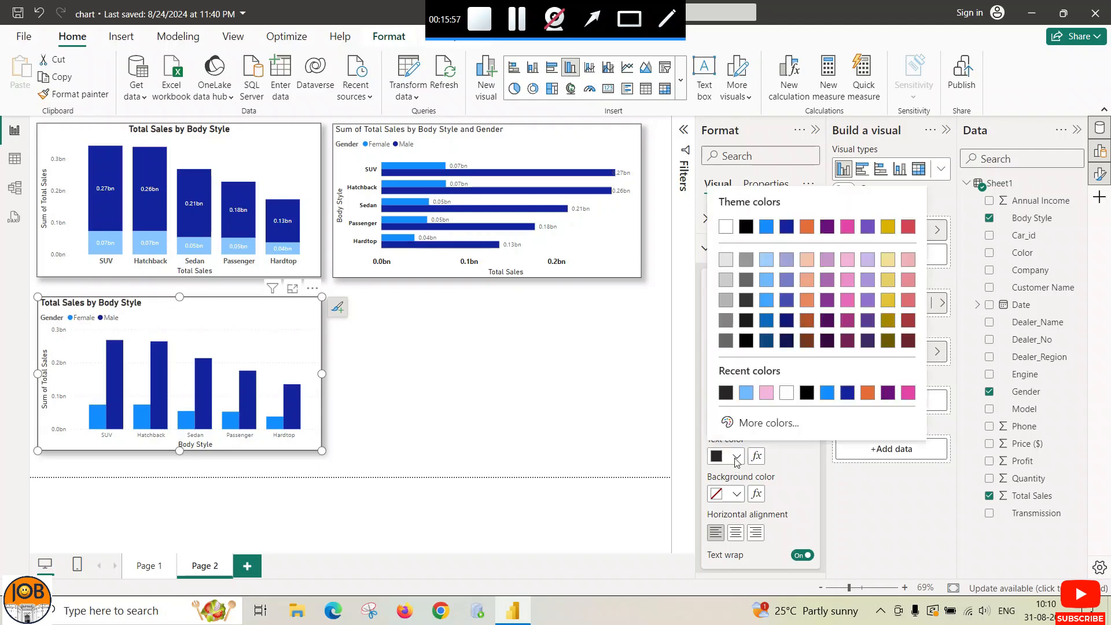
pyautogui.click(726, 396)
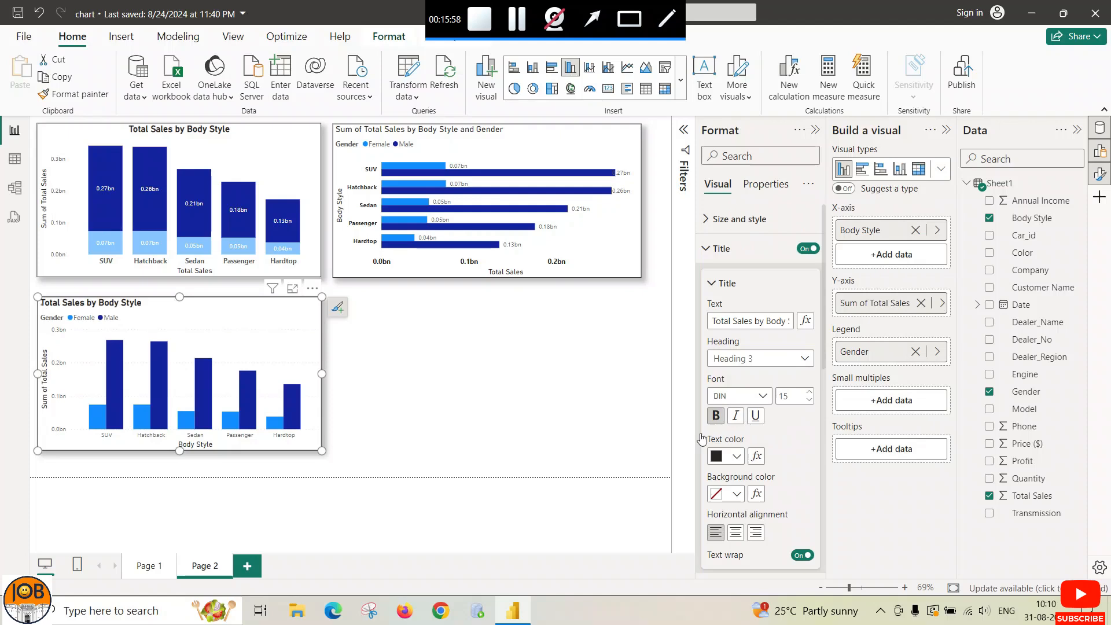
pyautogui.click(735, 533)
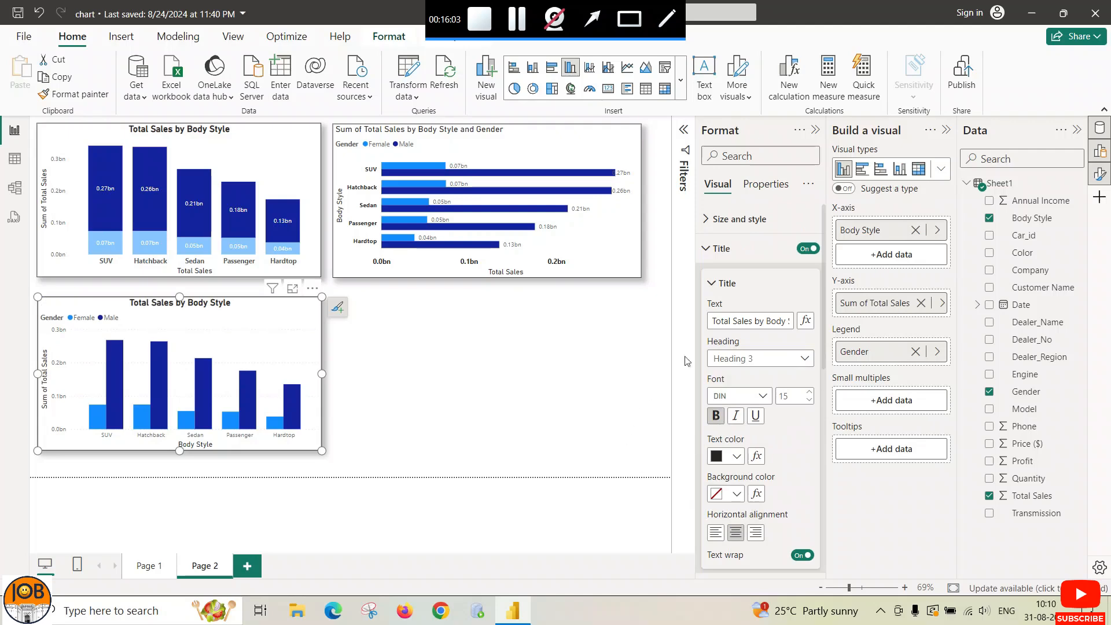
pyautogui.click(713, 283)
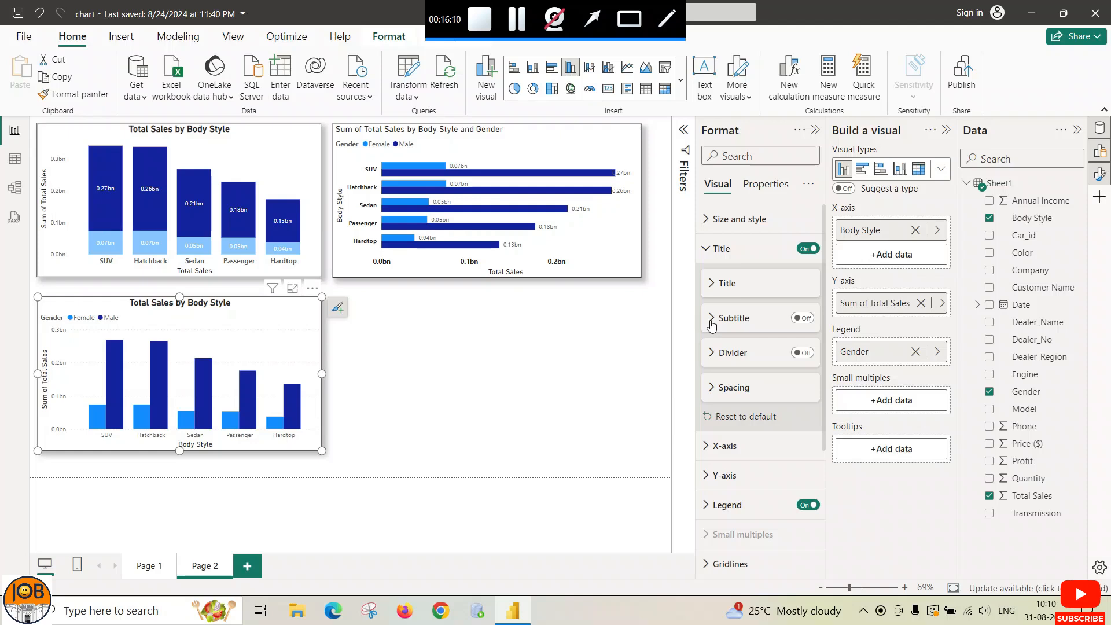
pyautogui.click(709, 257)
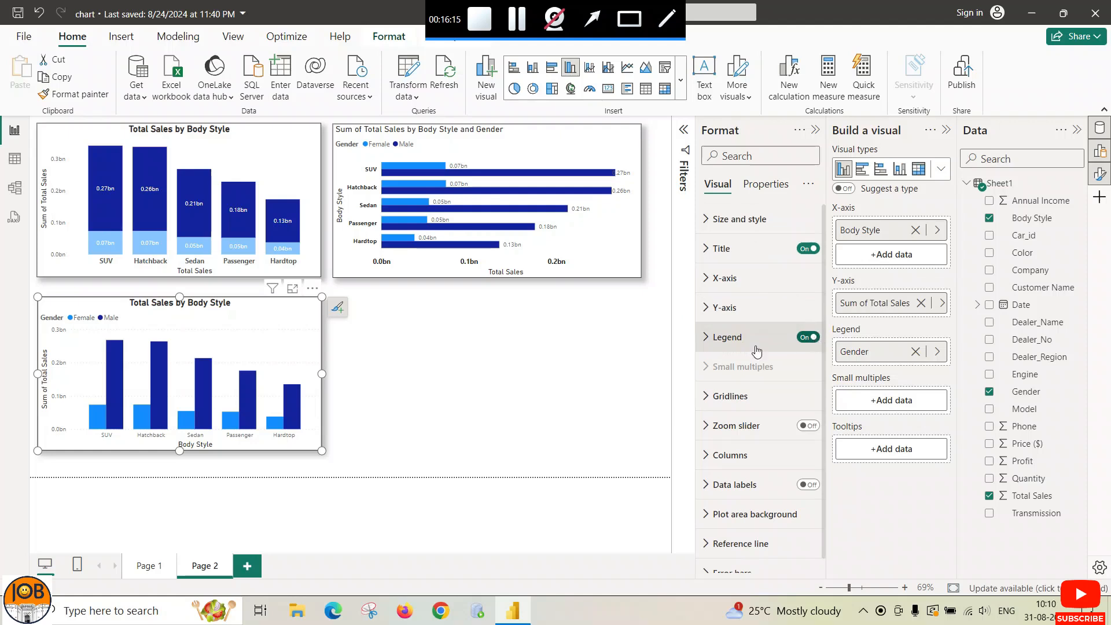
pyautogui.click(709, 343)
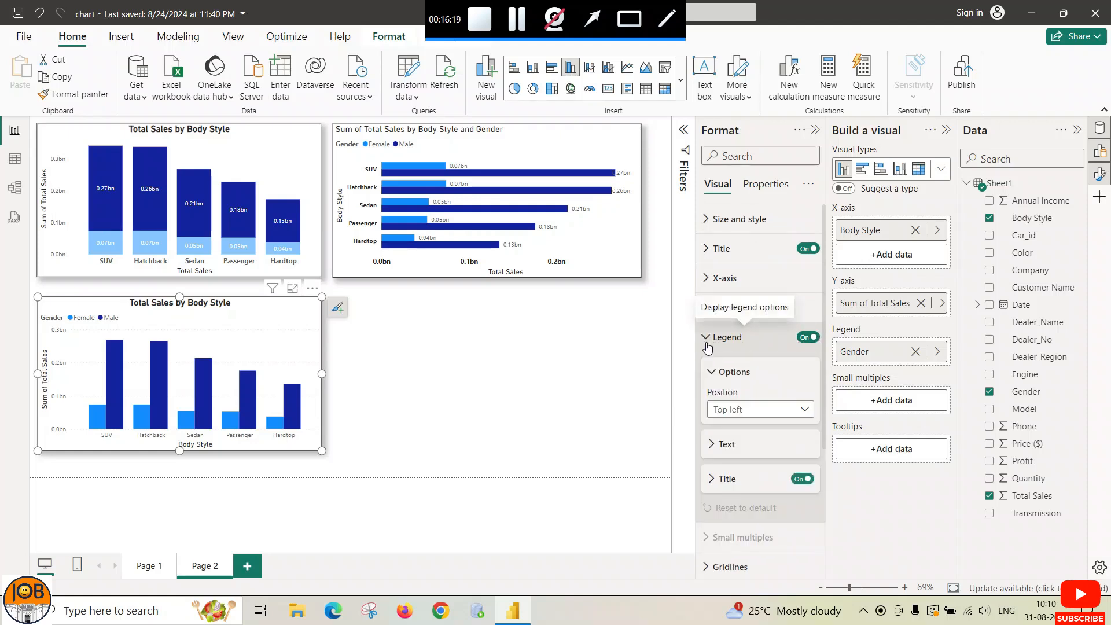
# Step: Set the column chart's Gender legend position to Top center
pyautogui.click(804, 410)
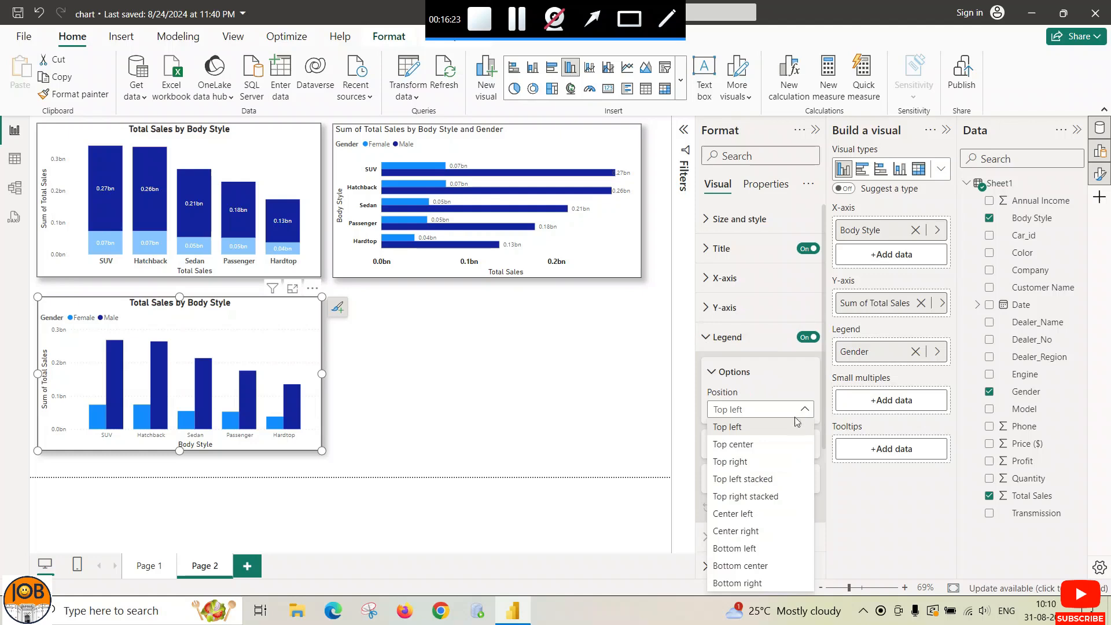
pyautogui.click(775, 451)
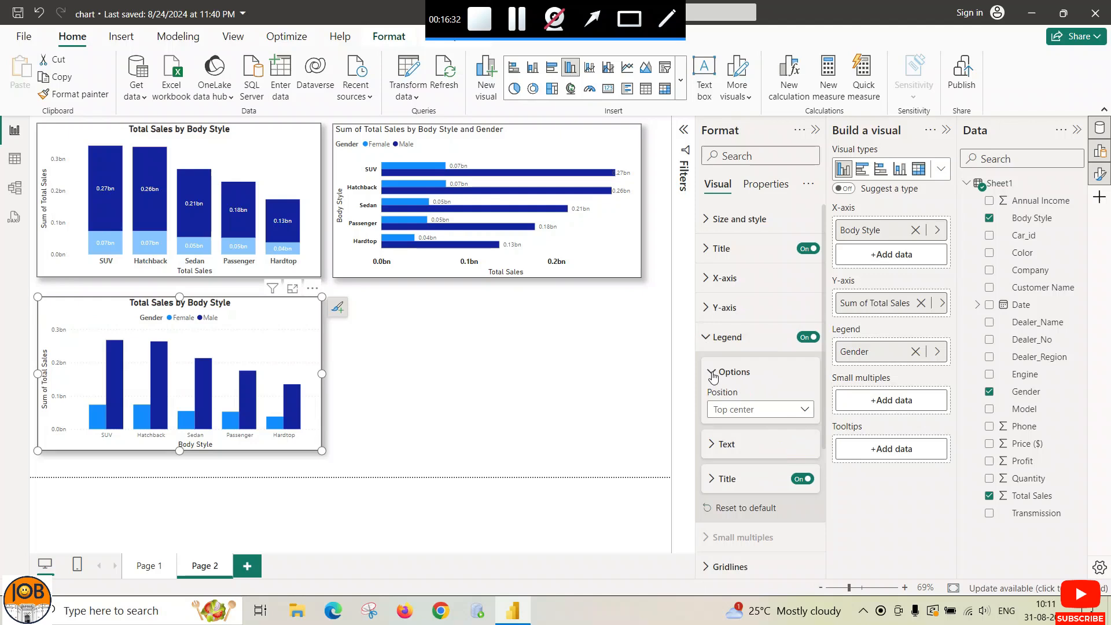
pyautogui.click(711, 444)
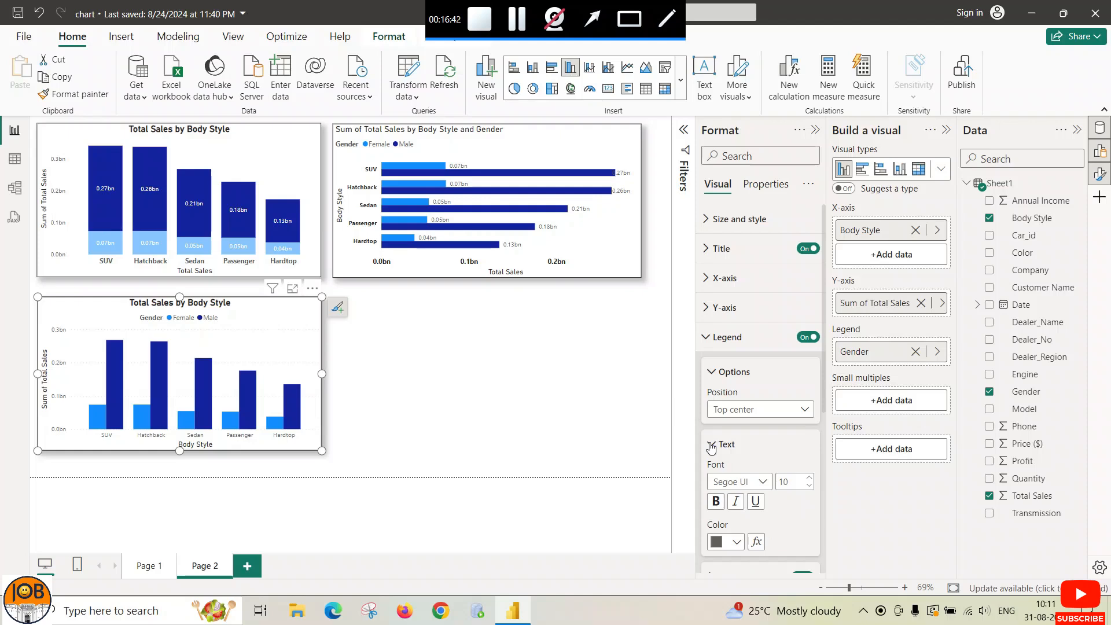
pyautogui.scroll(-3, 712, 446)
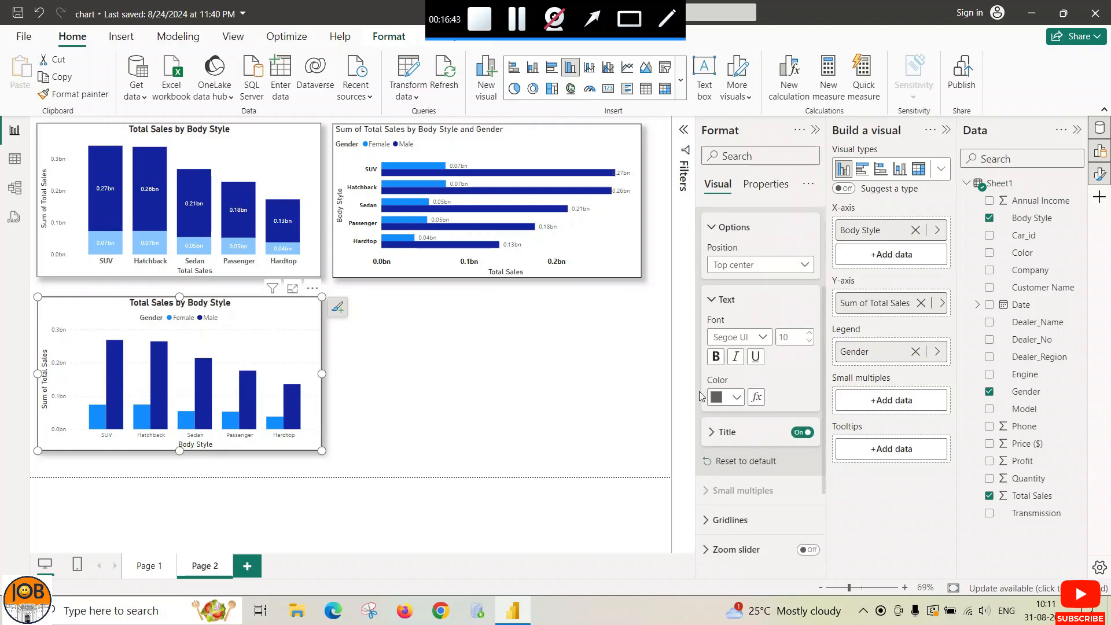
pyautogui.scroll(3, 711, 447)
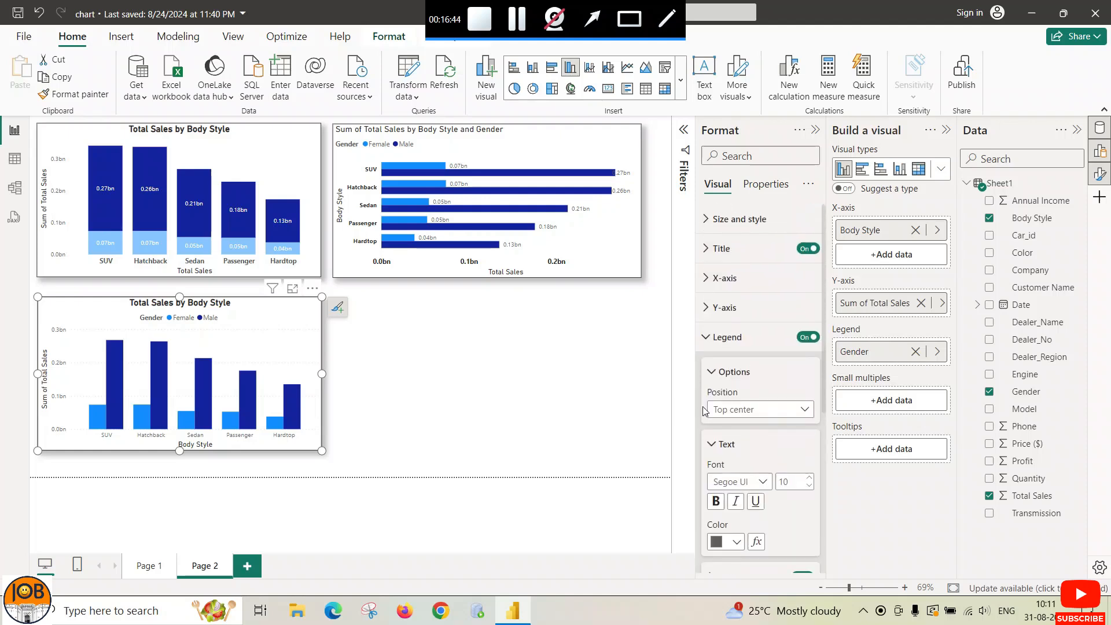
pyautogui.click(711, 445)
pyautogui.click(712, 374)
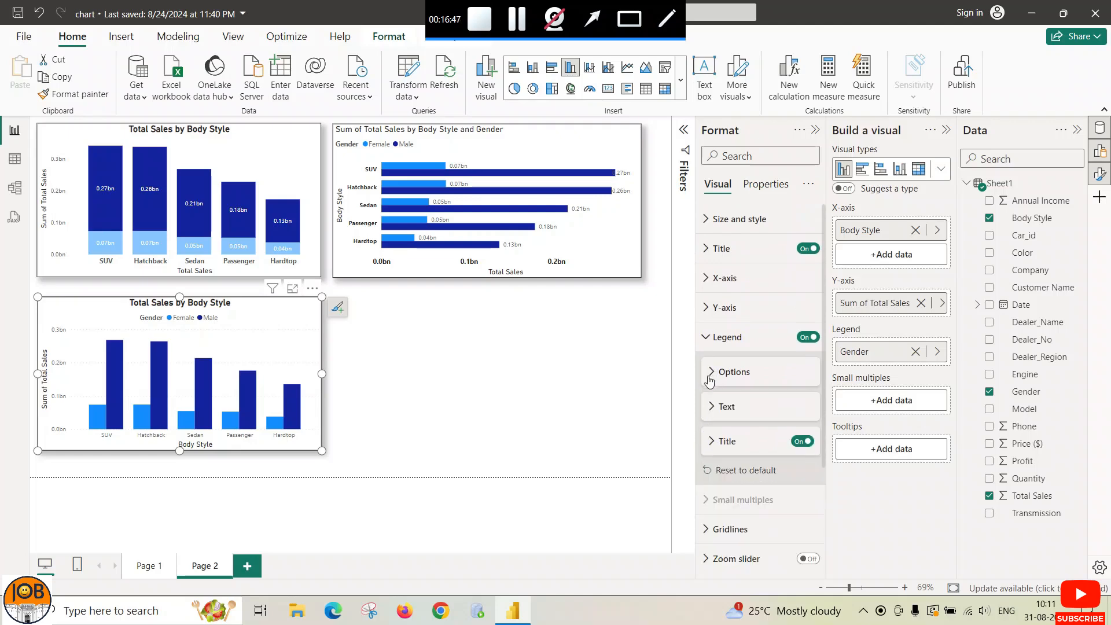
pyautogui.click(713, 443)
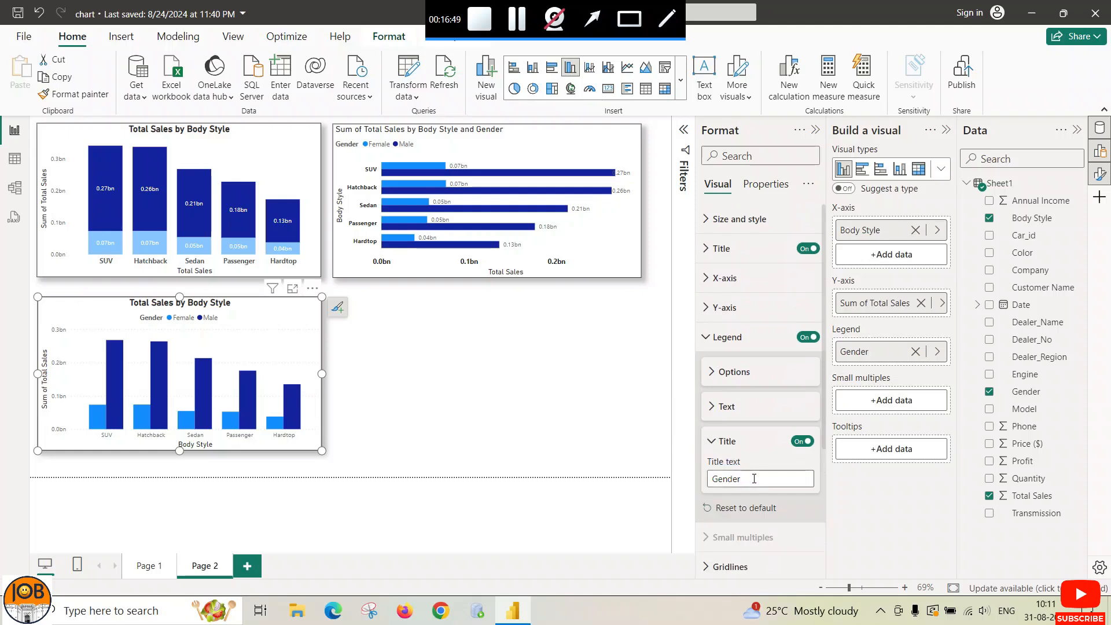
pyautogui.click(712, 443)
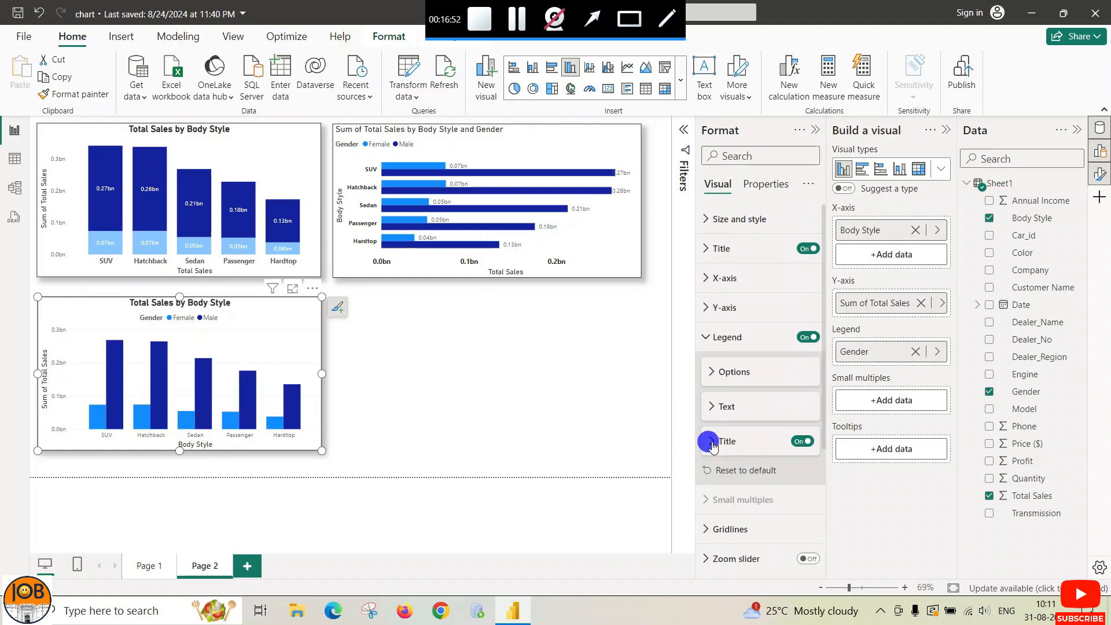
pyautogui.click(707, 340)
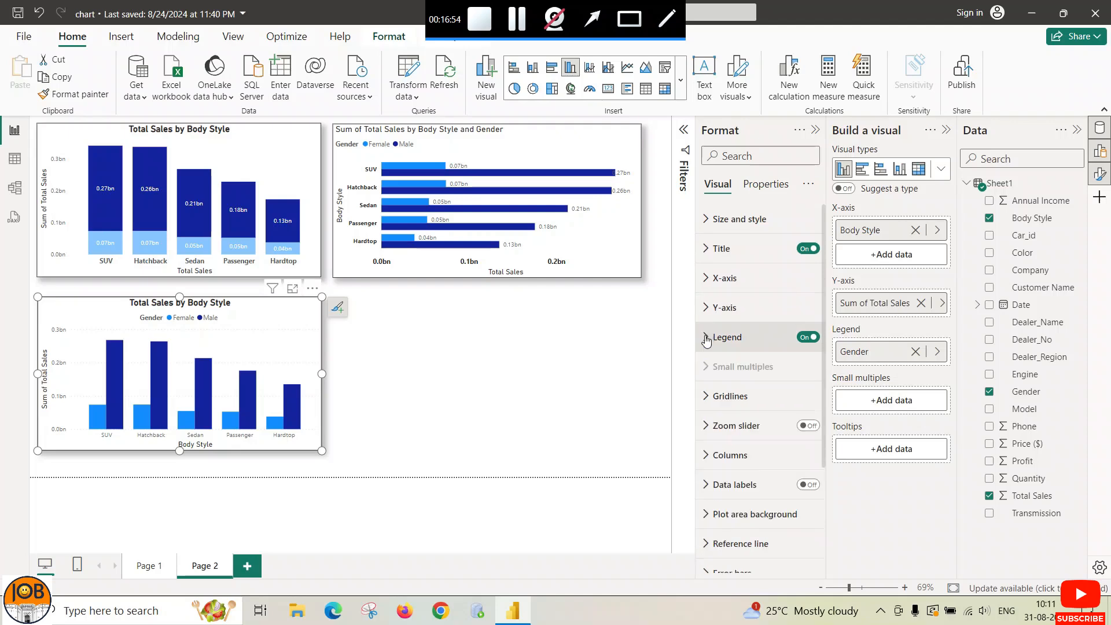
# Step: Switch off the column chart's horizontal gridlines
pyautogui.click(706, 397)
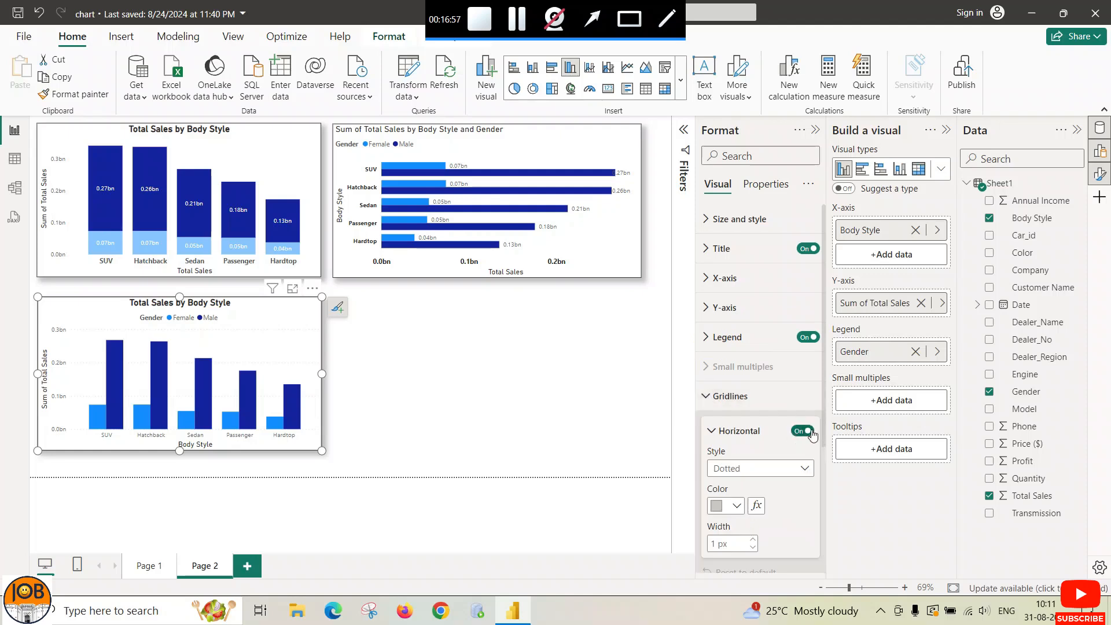
pyautogui.click(793, 432)
pyautogui.click(706, 397)
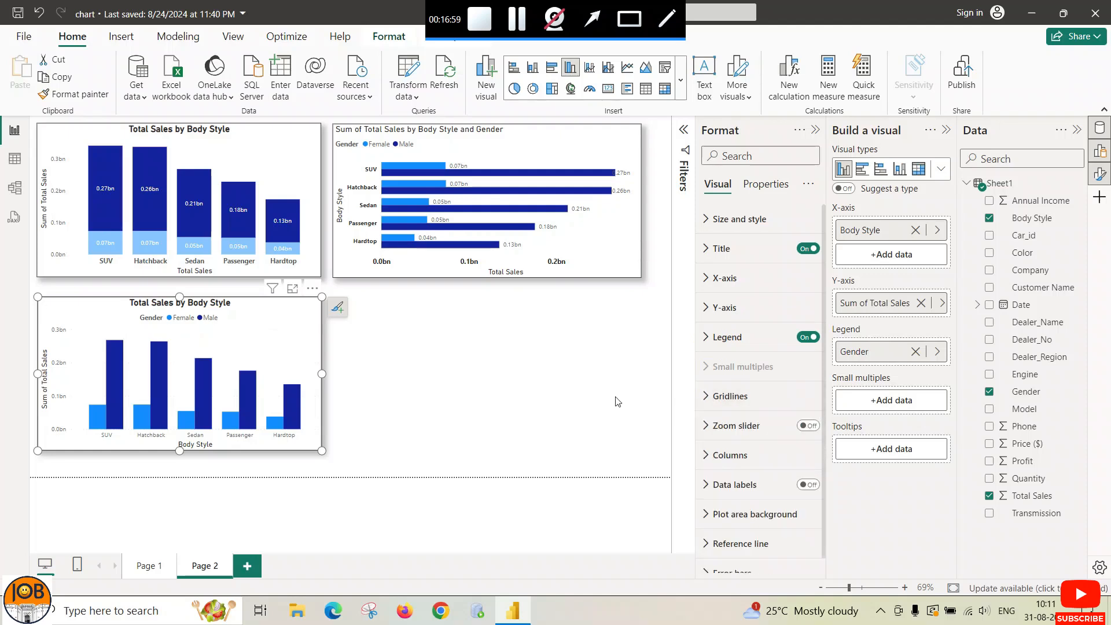
pyautogui.scroll(-1, 735, 421)
# Step: Check the Columns settings with Male as the selected series, leaving colours unchanged
pyautogui.click(706, 440)
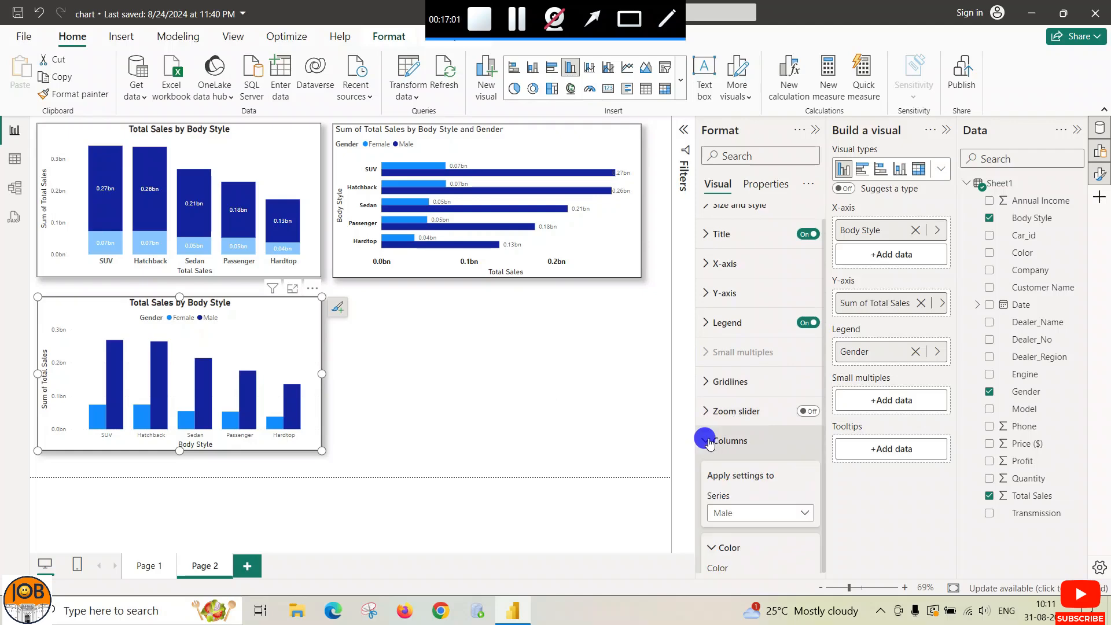
pyautogui.scroll(-2, 755, 448)
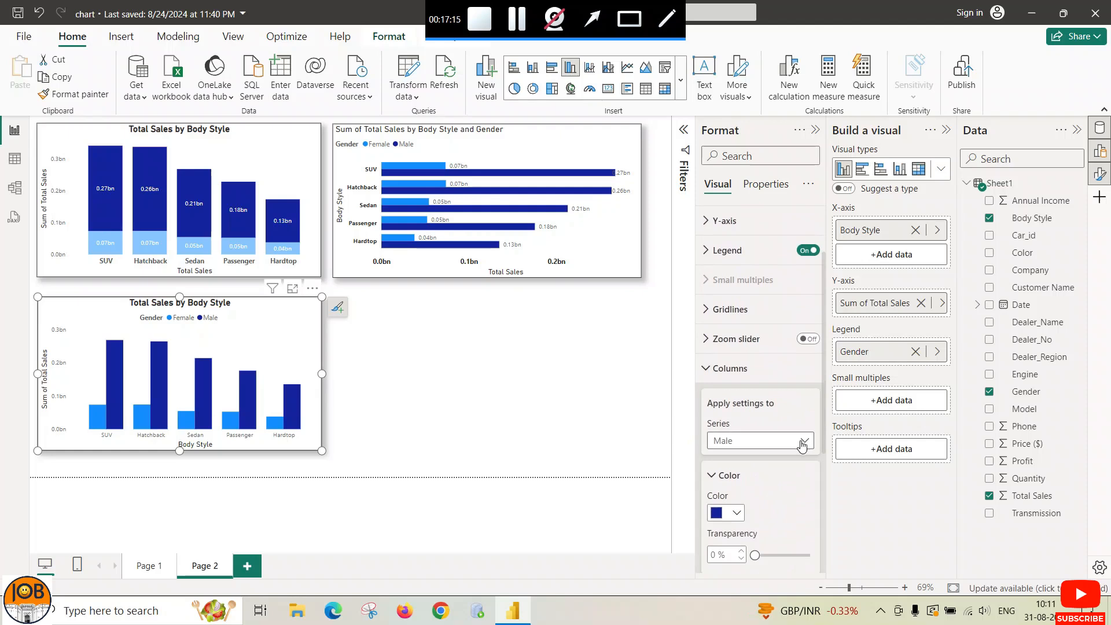
pyautogui.click(805, 442)
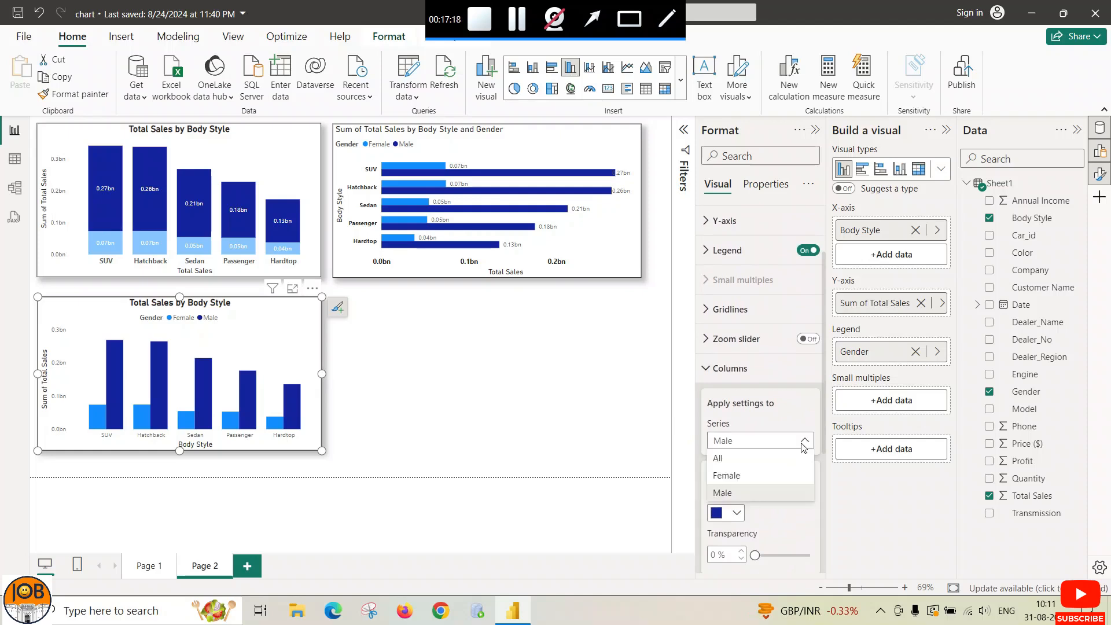
pyautogui.click(803, 442)
pyautogui.scroll(-5, 802, 448)
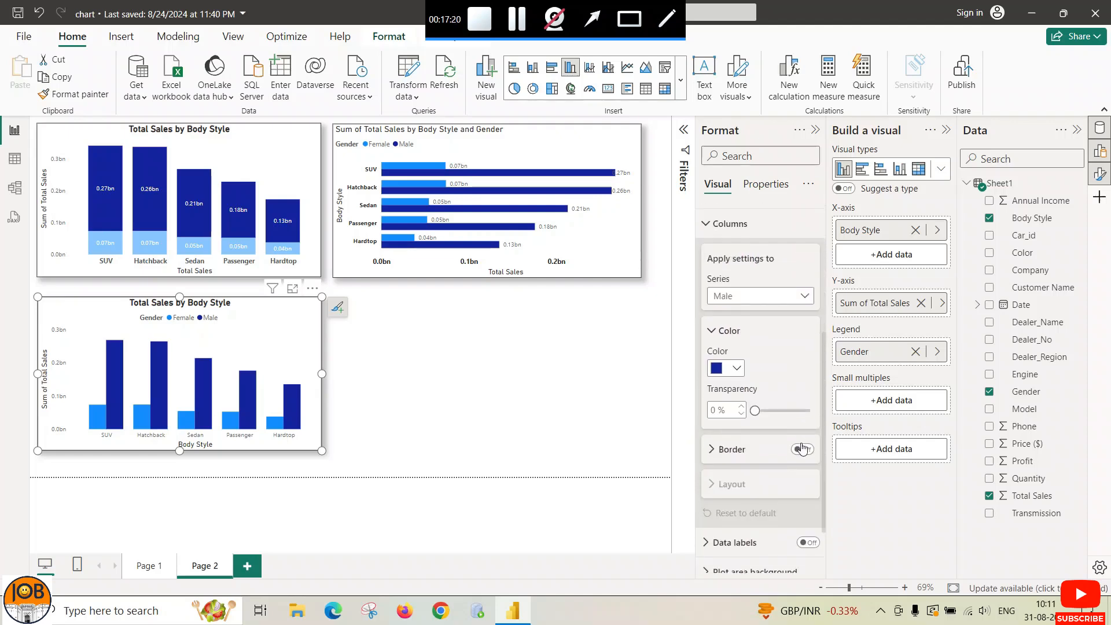
pyautogui.scroll(5, 802, 449)
pyautogui.click(804, 443)
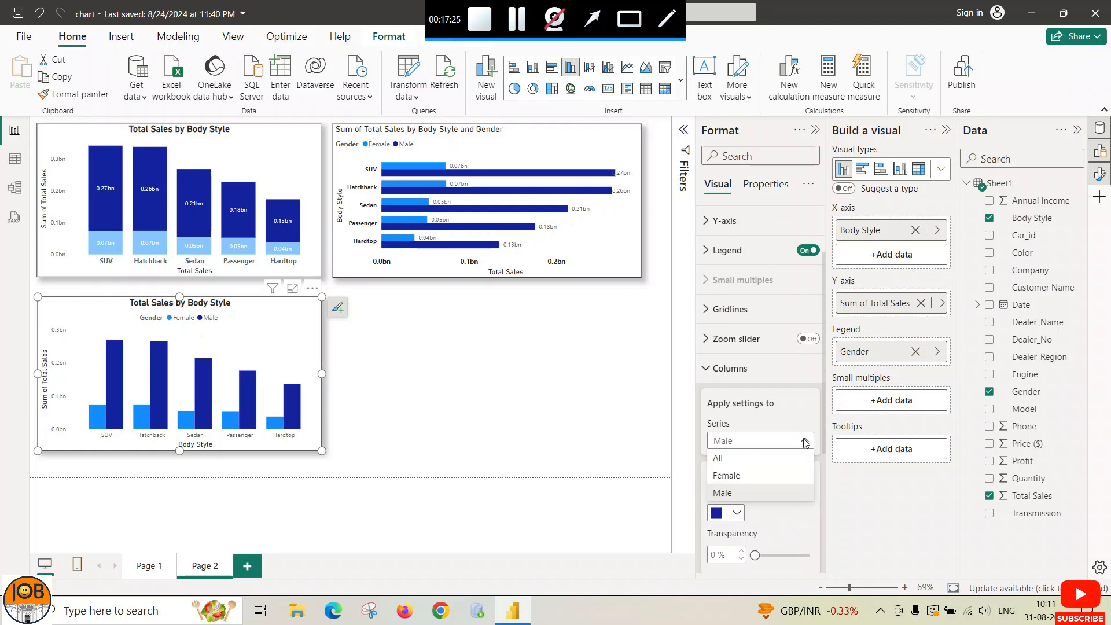
pyautogui.click(803, 443)
pyautogui.scroll(-4, 721, 358)
pyautogui.scroll(4, 733, 383)
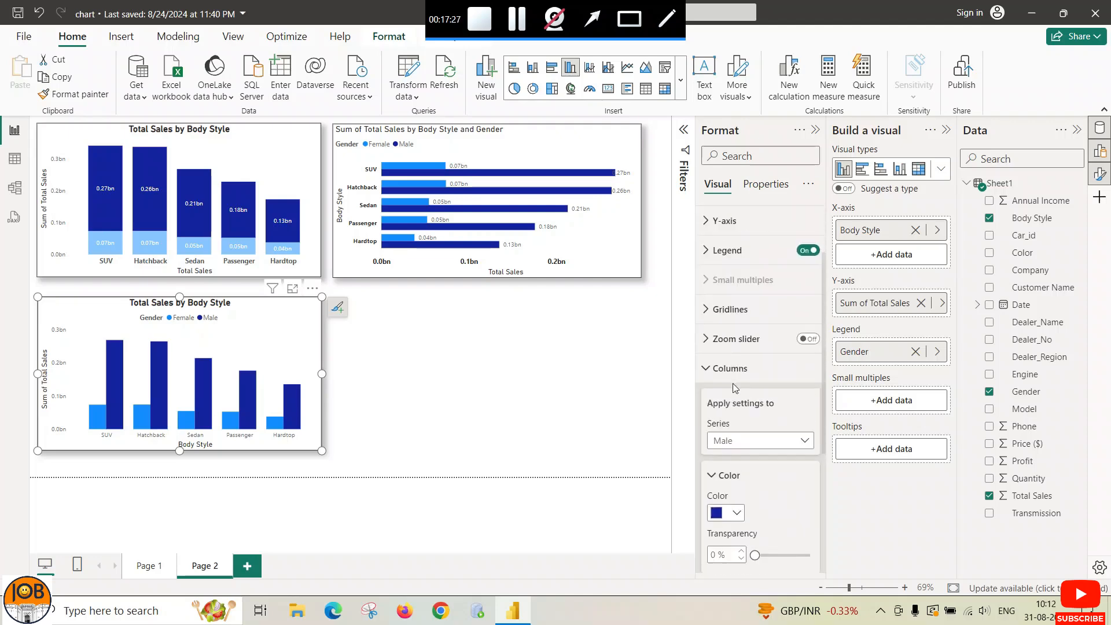
pyautogui.click(704, 369)
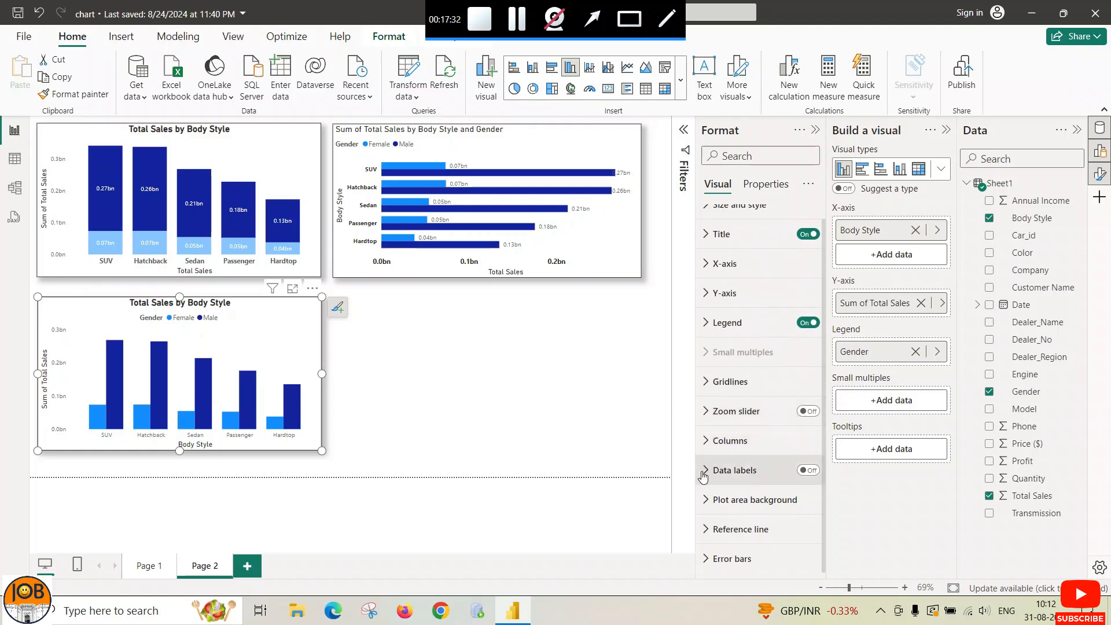
# Step: Turn on data labels for the Female and Male columns, showing values like 0.27bn
pyautogui.click(804, 470)
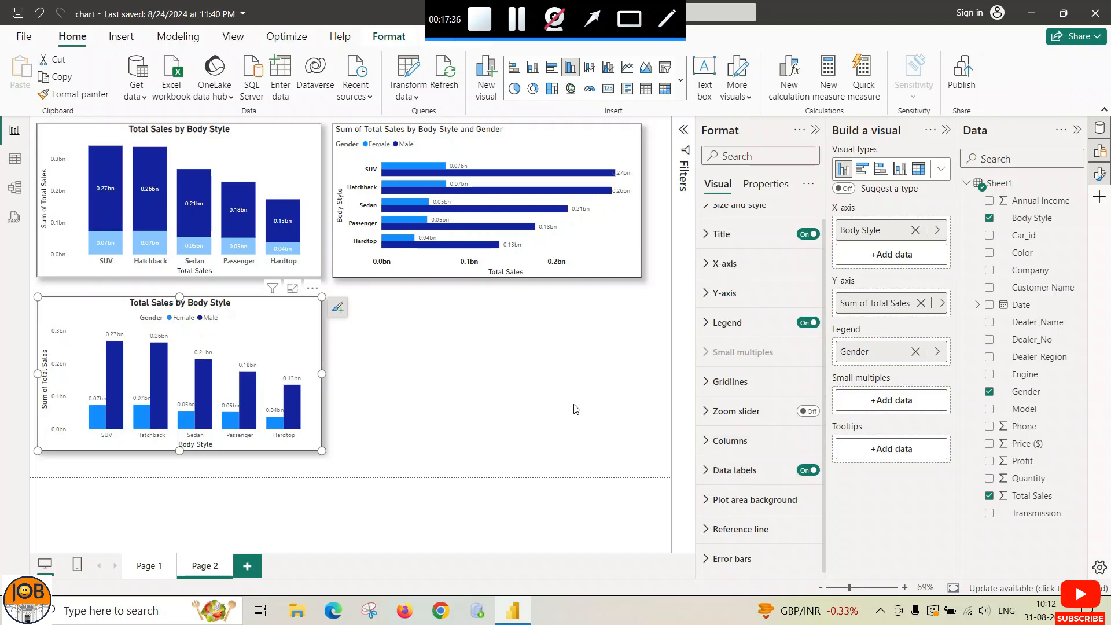
pyautogui.click(697, 471)
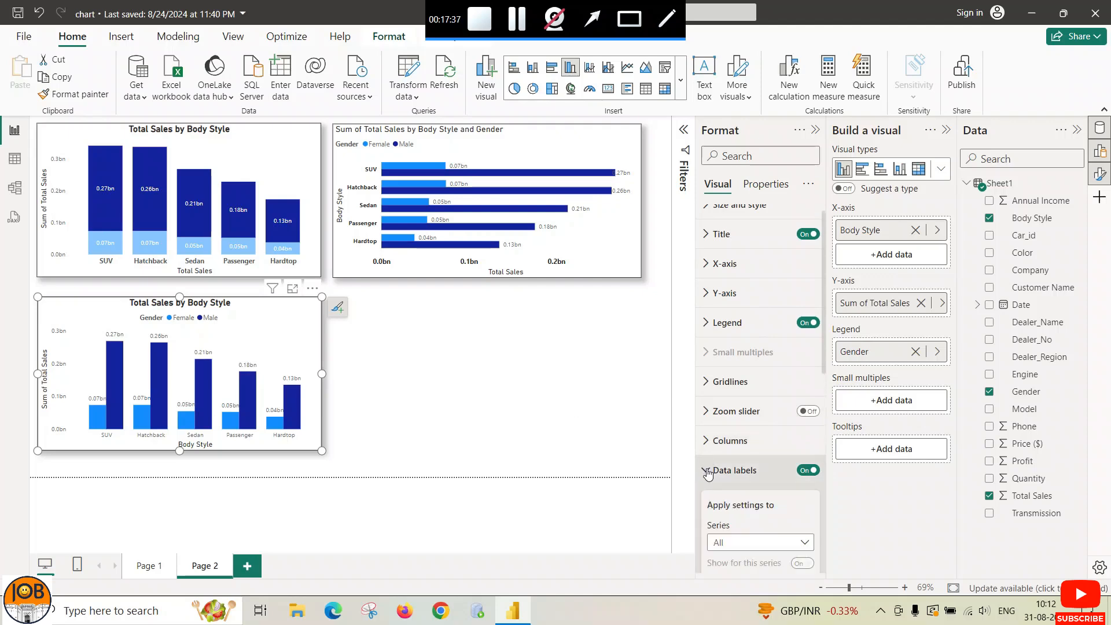
pyautogui.scroll(-3, 794, 443)
pyautogui.click(804, 398)
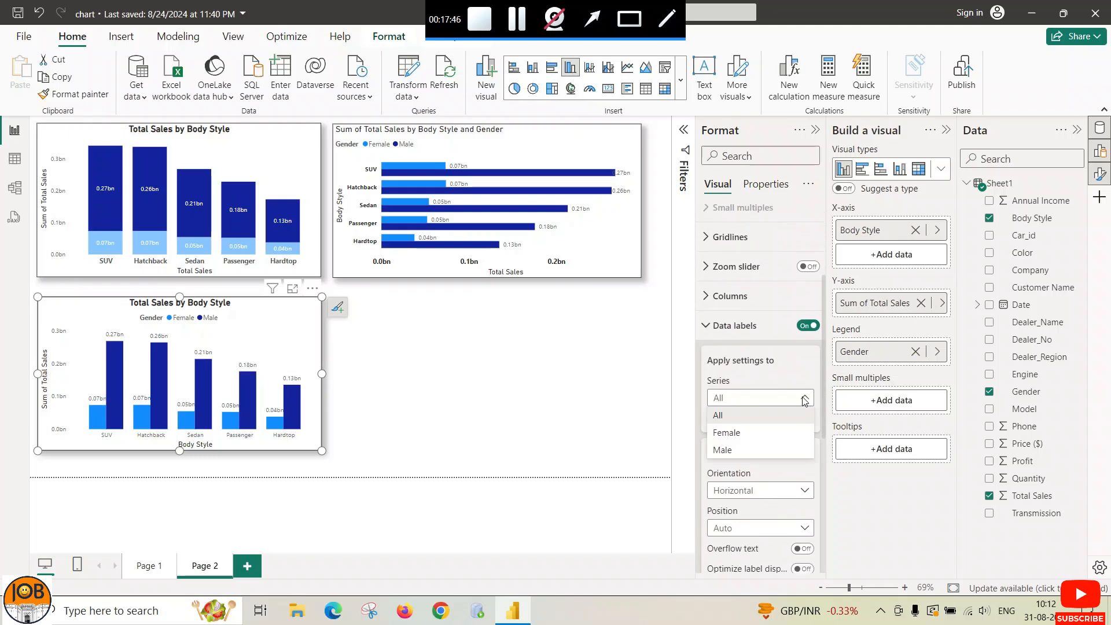
pyautogui.click(803, 399)
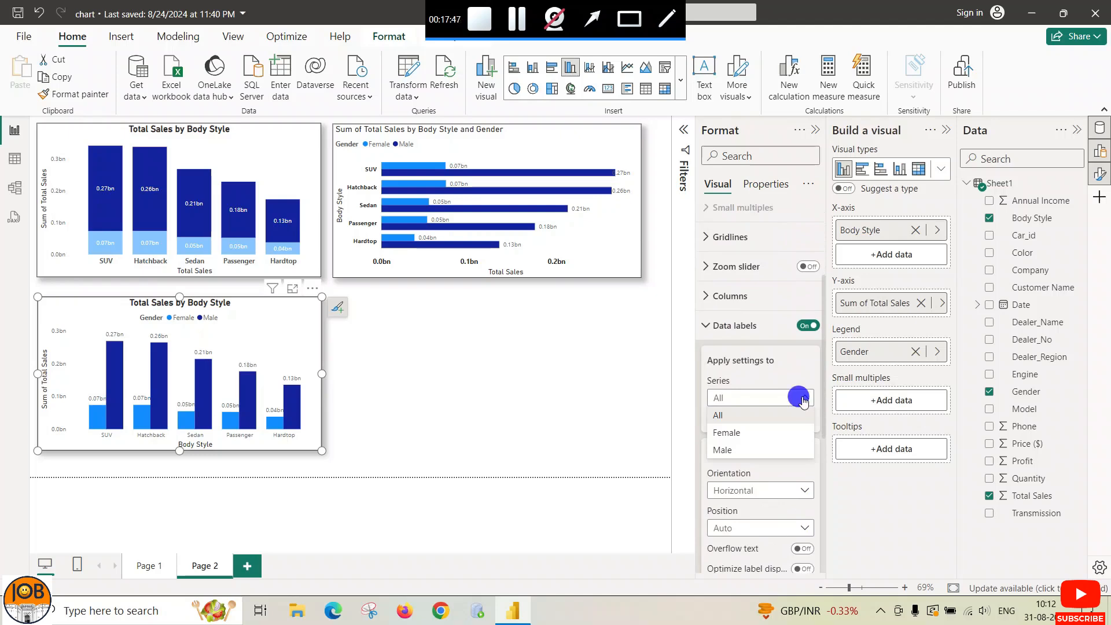
pyautogui.click(721, 325)
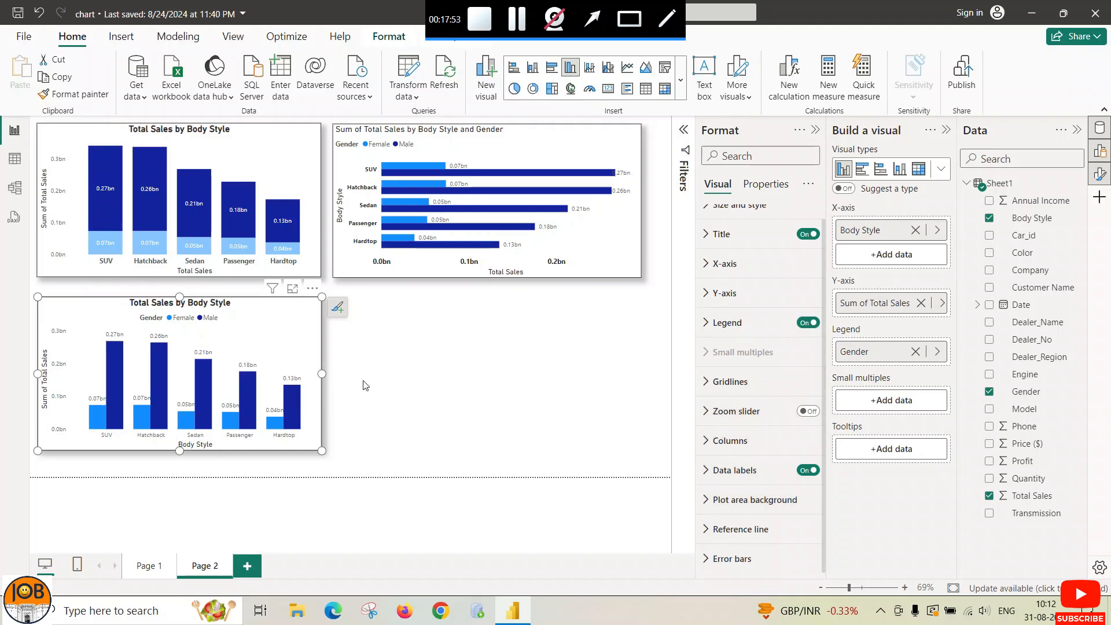
pyautogui.scroll(1, 708, 241)
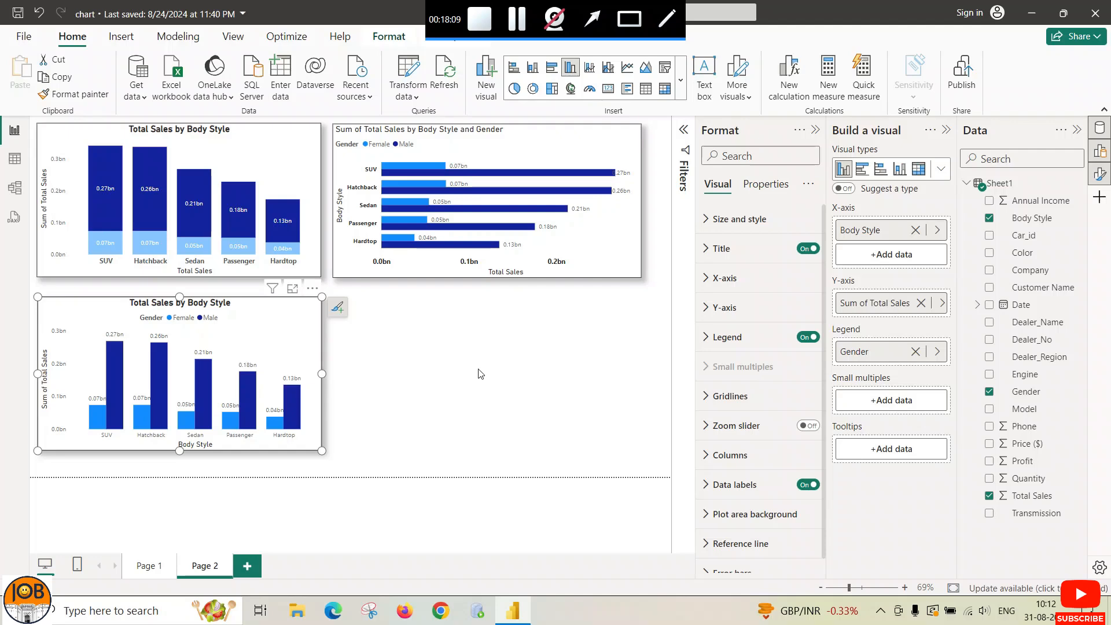
# Step: Add a new blank Page 3 to the report
pyautogui.click(251, 567)
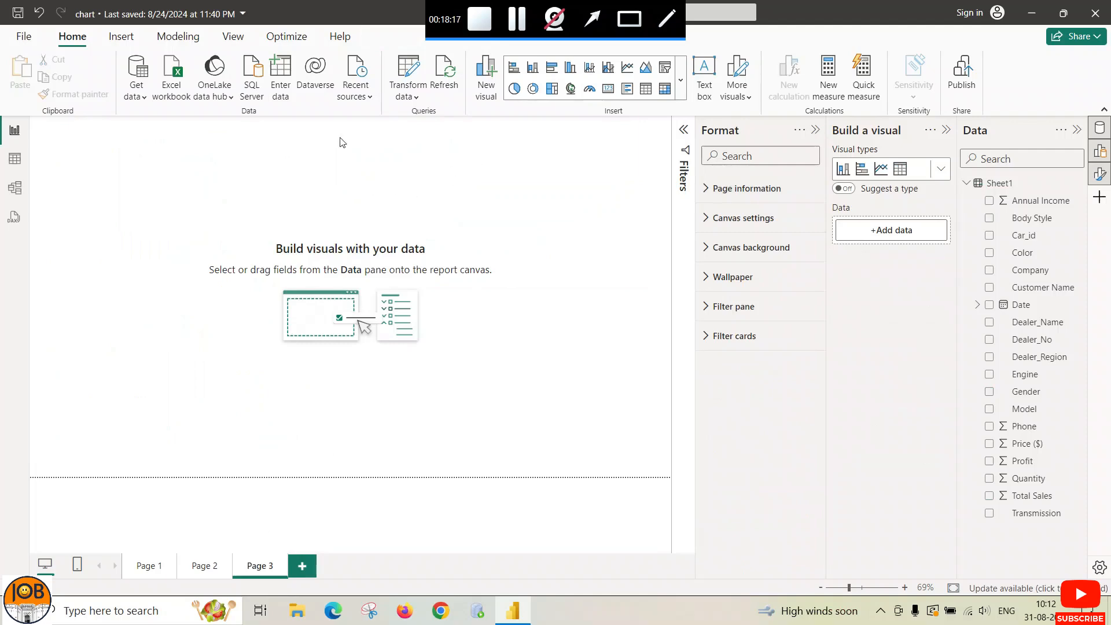
# Step: Insert a 100% stacked bar chart on Page 3 and move it toward the centre
pyautogui.click(681, 79)
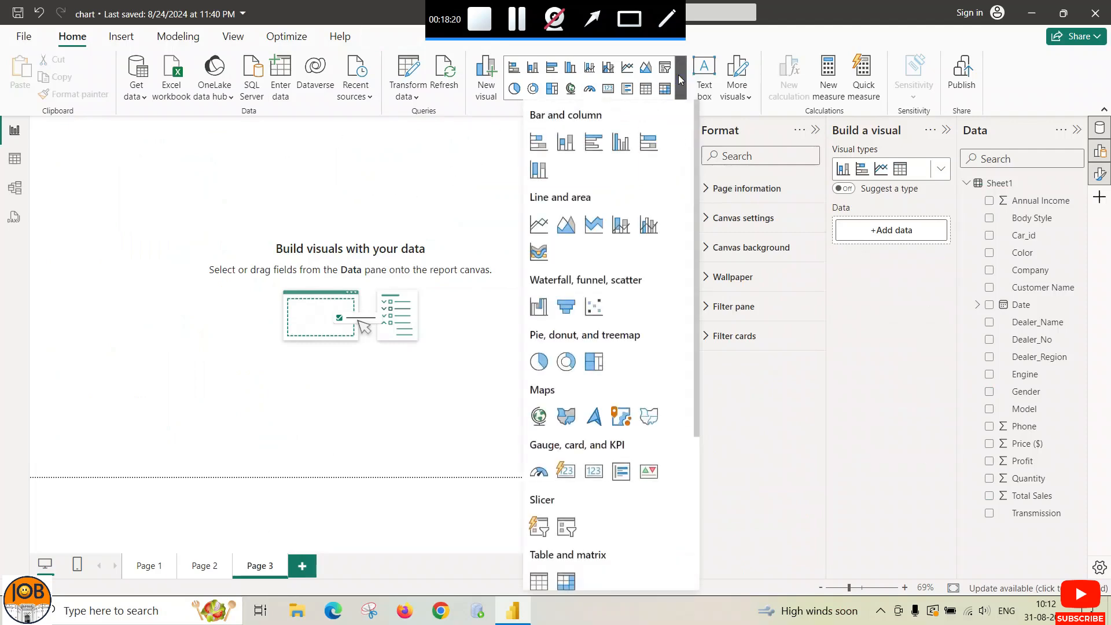
pyautogui.click(649, 149)
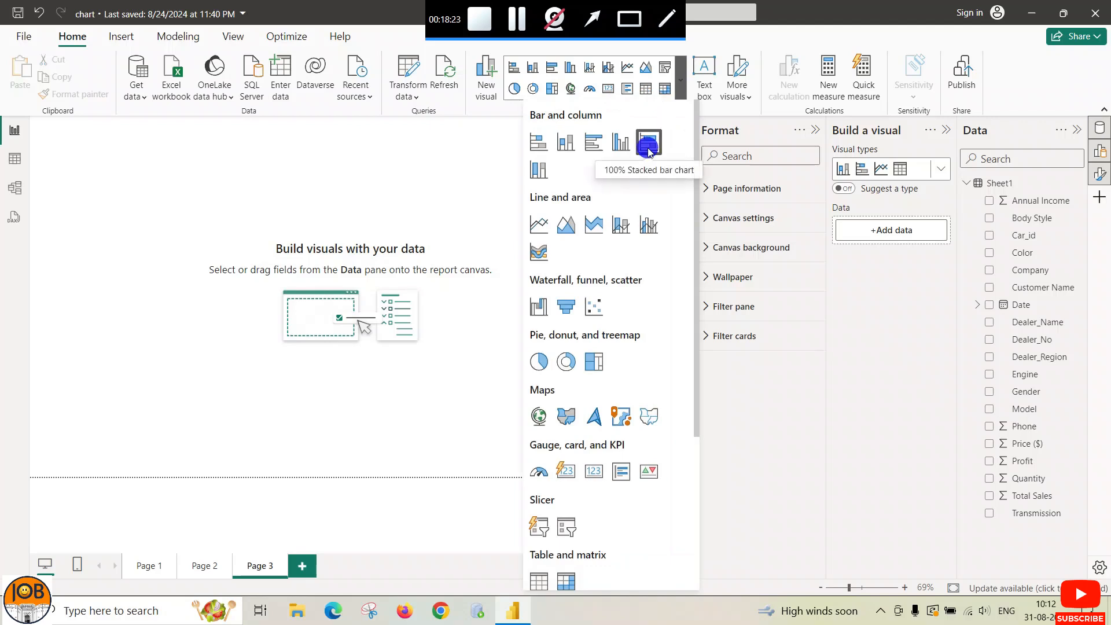
pyautogui.click(261, 193)
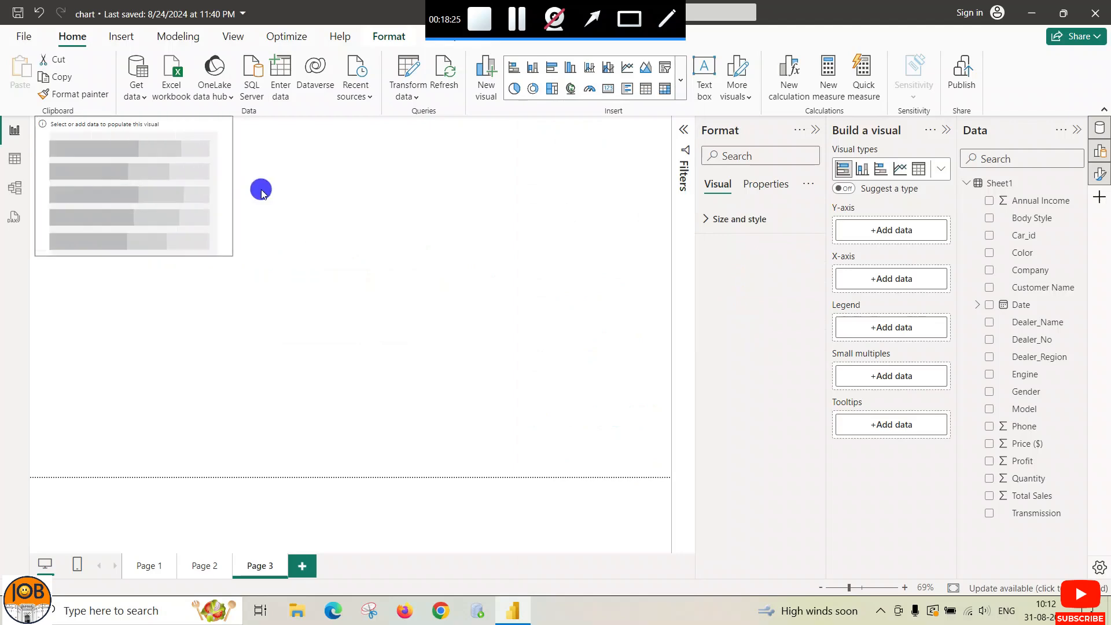
pyautogui.moveTo(262, 194); pyautogui.dragTo(263, 192)
pyautogui.moveTo(185, 134); pyautogui.dragTo(392, 142)
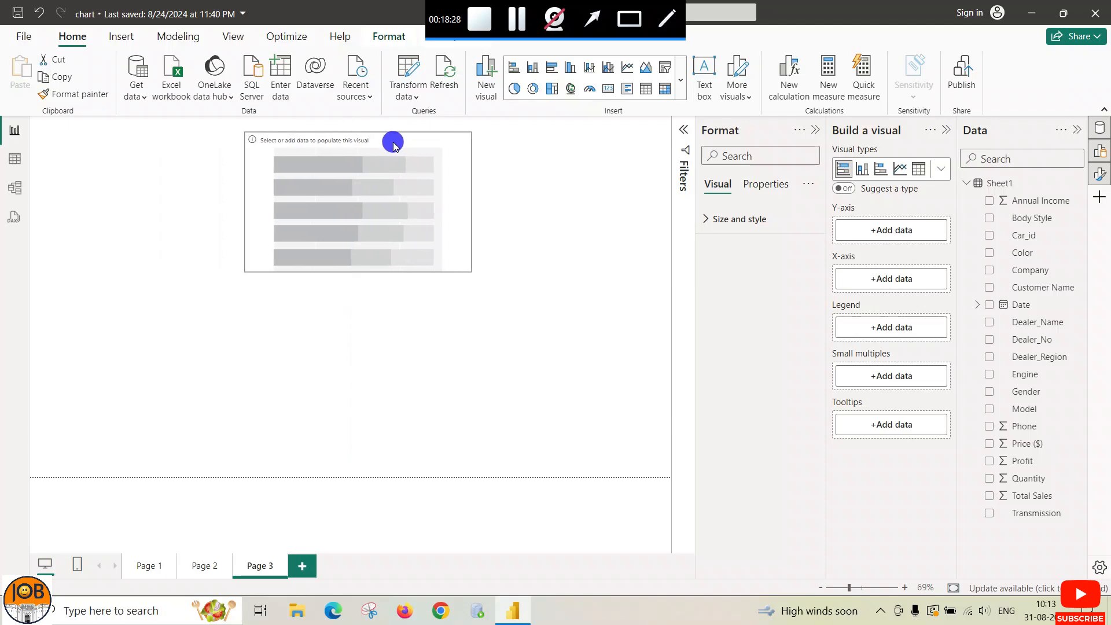
# Step: Put Body Style on the Y-axis and Total Sales on the X-axis
pyautogui.click(887, 234)
pyautogui.click(730, 148)
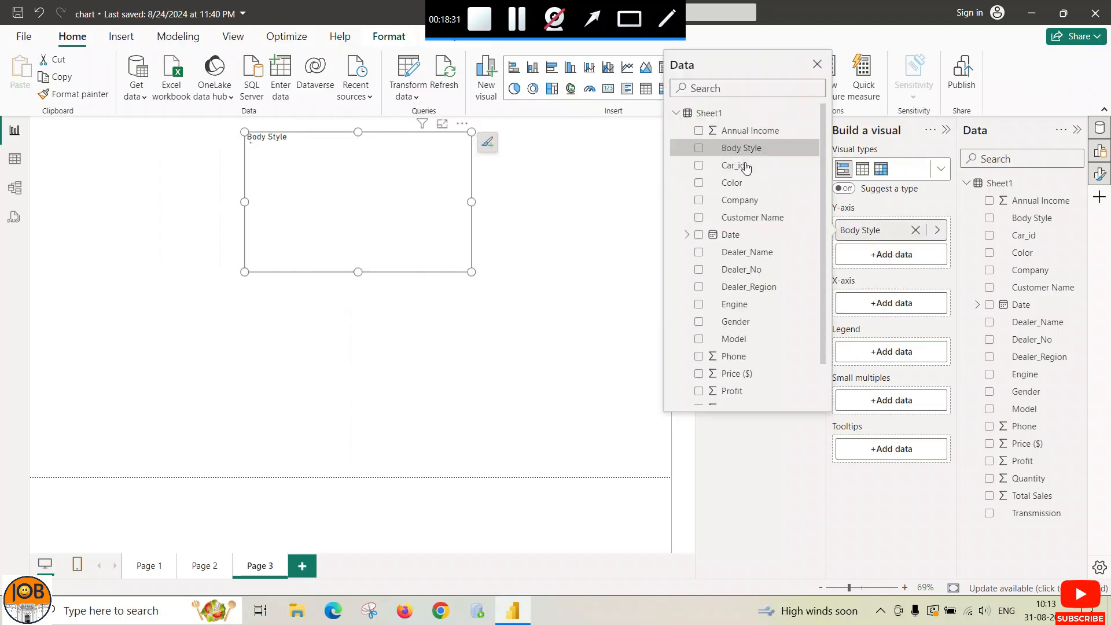
pyautogui.click(884, 306)
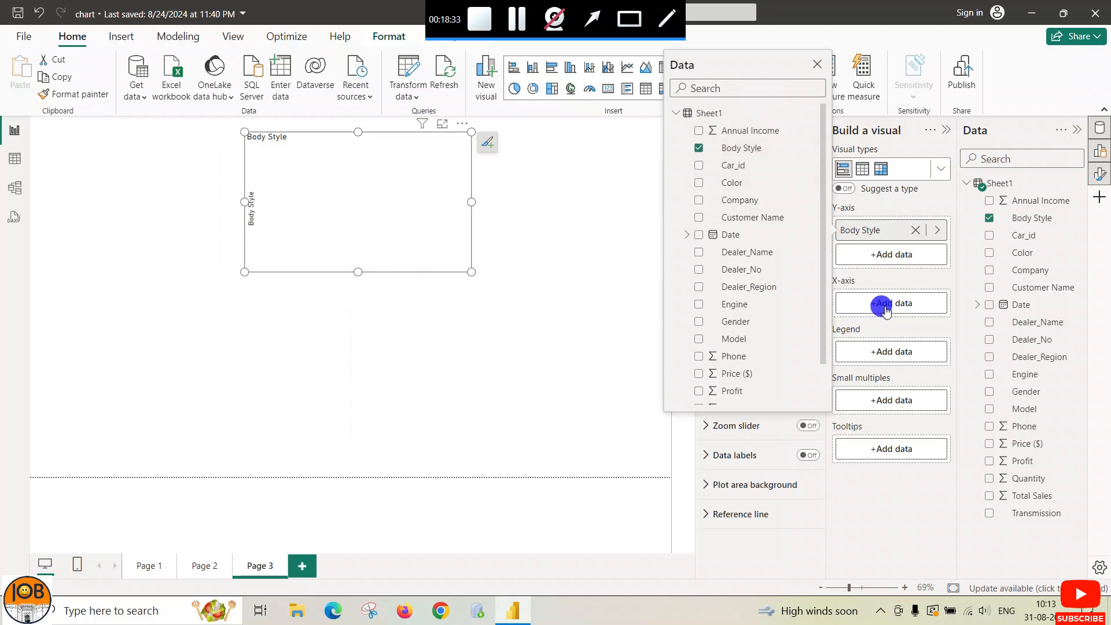
pyautogui.scroll(-2, 738, 333)
pyautogui.click(734, 453)
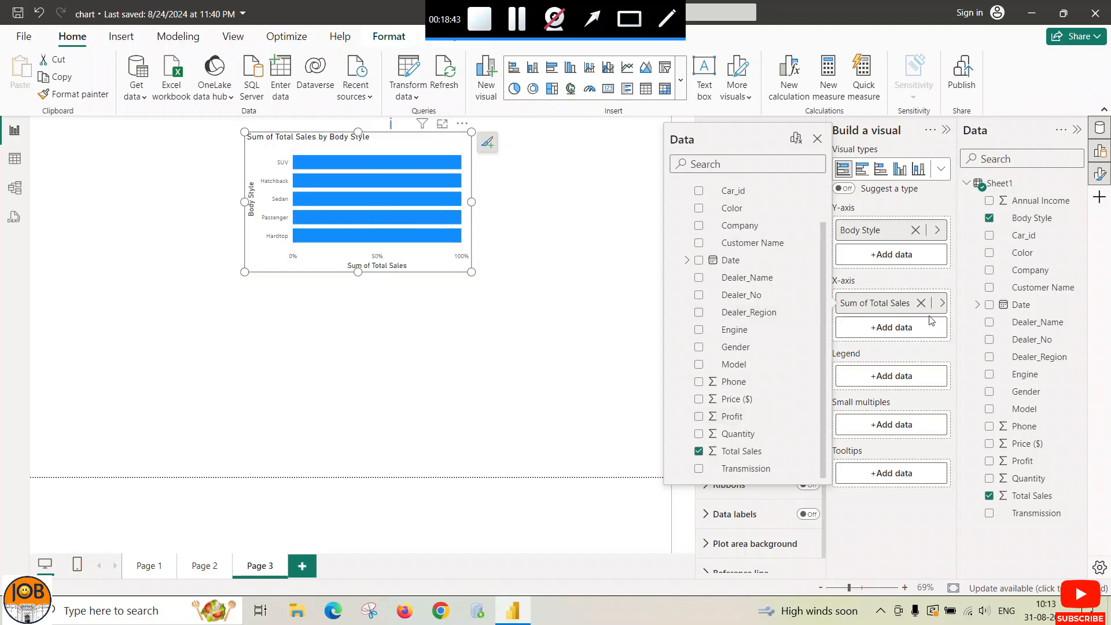
# Step: Split the stacked bars by Gender using the Legend field
pyautogui.click(972, 357)
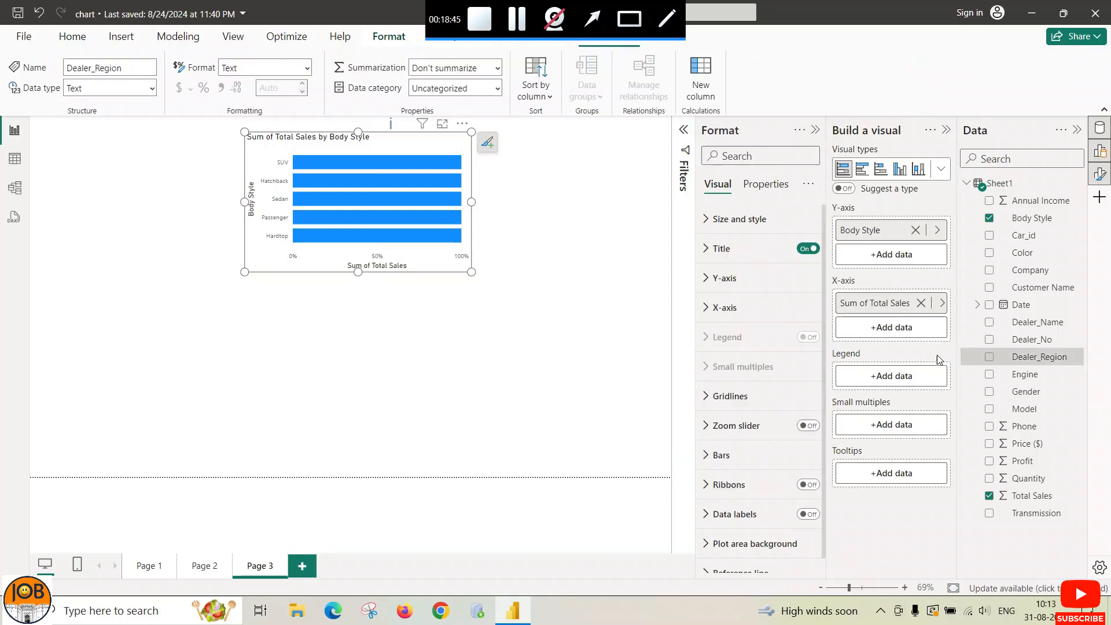
pyautogui.click(891, 376)
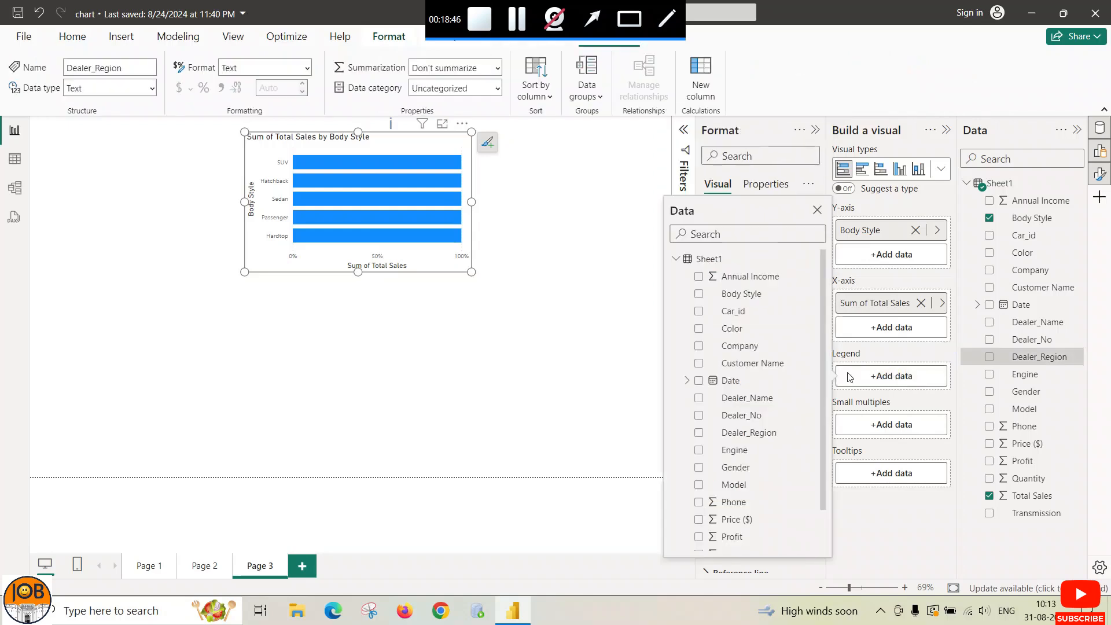
pyautogui.click(730, 469)
pyautogui.click(881, 481)
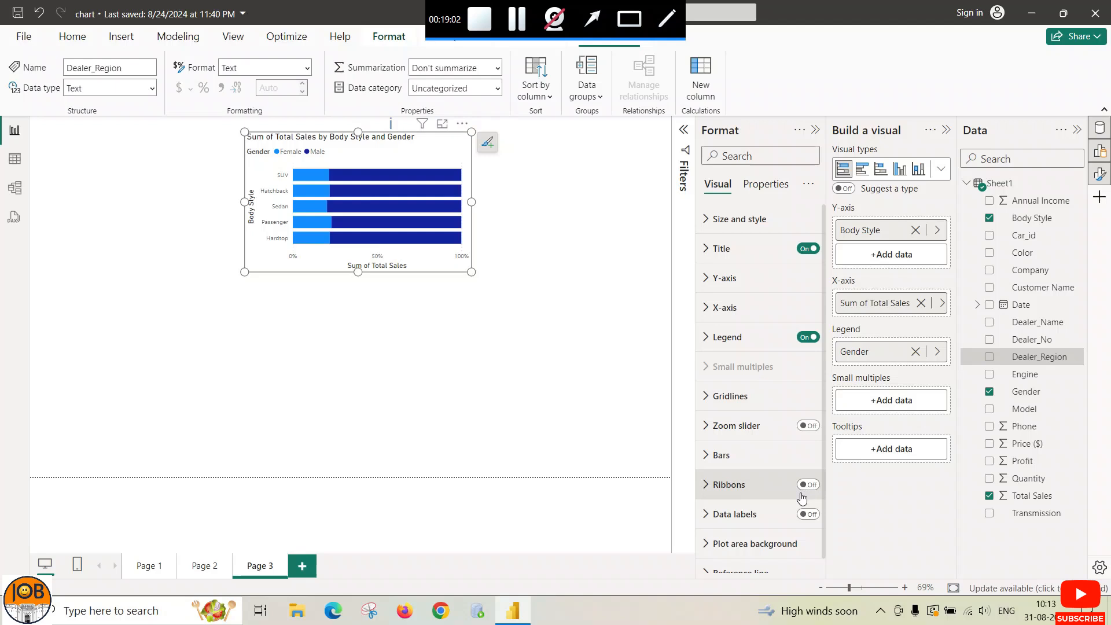
# Step: Turn on vertical gridlines for the 100% stacked bar chart
pyautogui.scroll(-1, 801, 496)
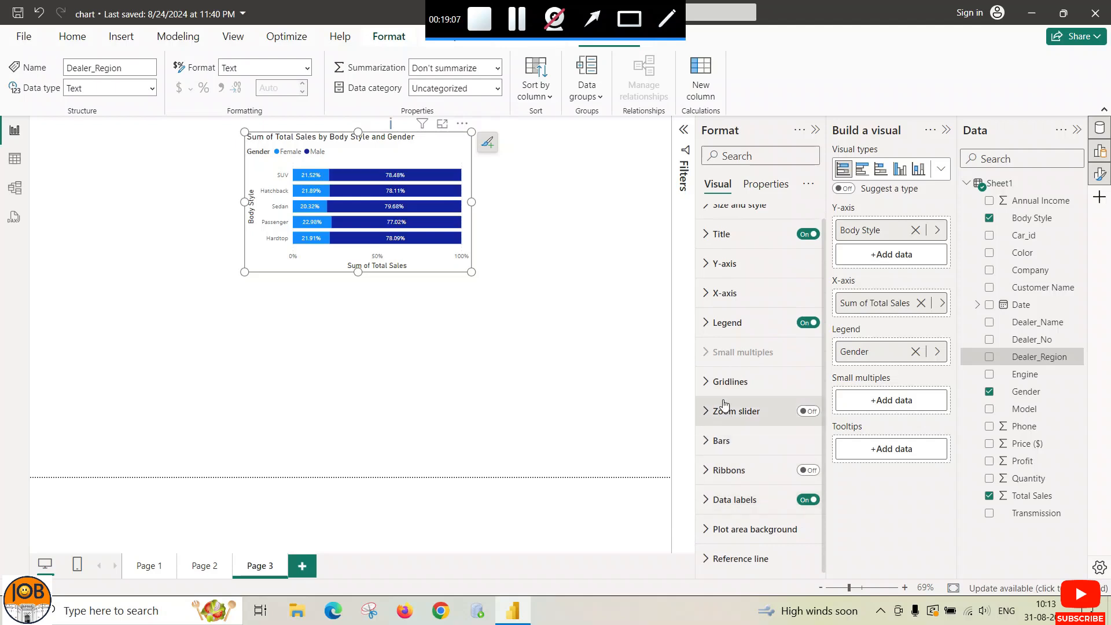
pyautogui.click(709, 382)
pyautogui.click(807, 417)
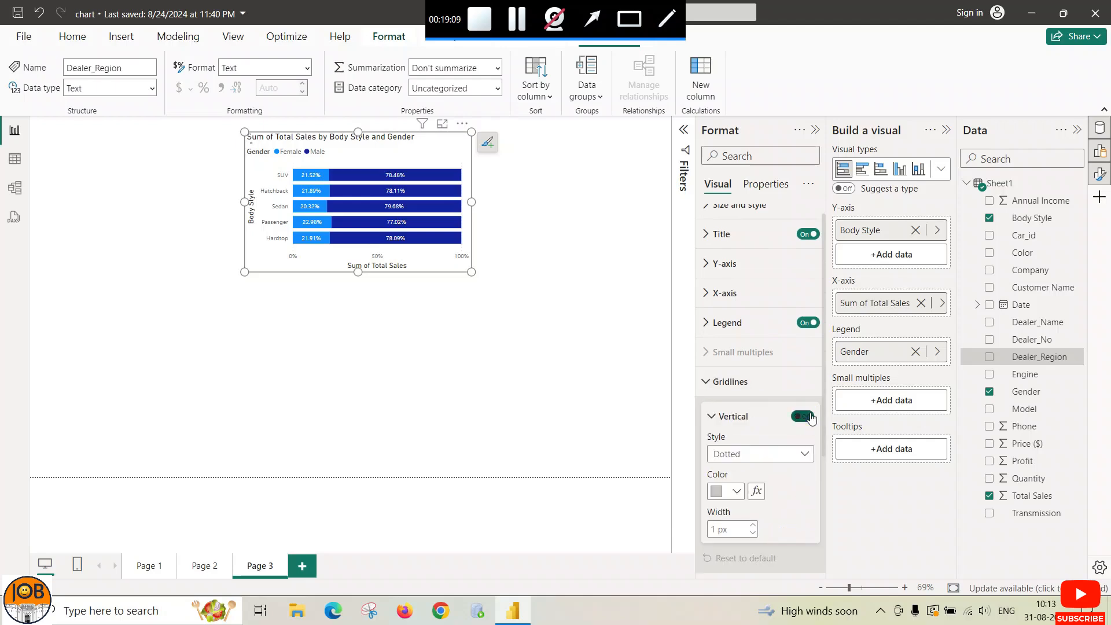
pyautogui.click(710, 382)
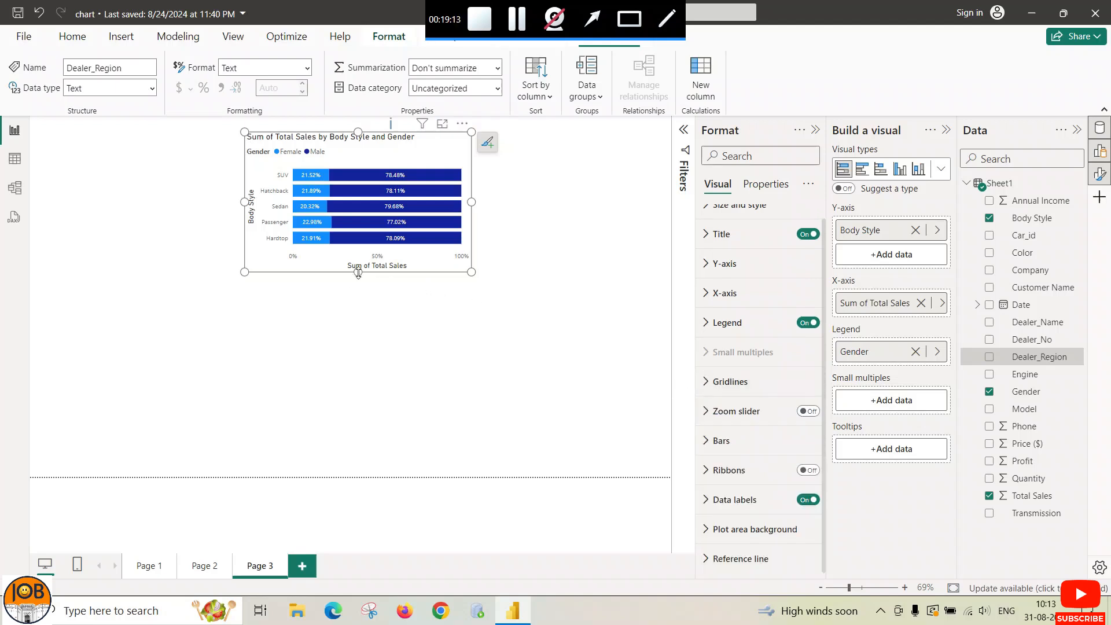
# Step: Enlarge the bar chart by making it taller and wider
pyautogui.moveTo(358, 273); pyautogui.dragTo(358, 290)
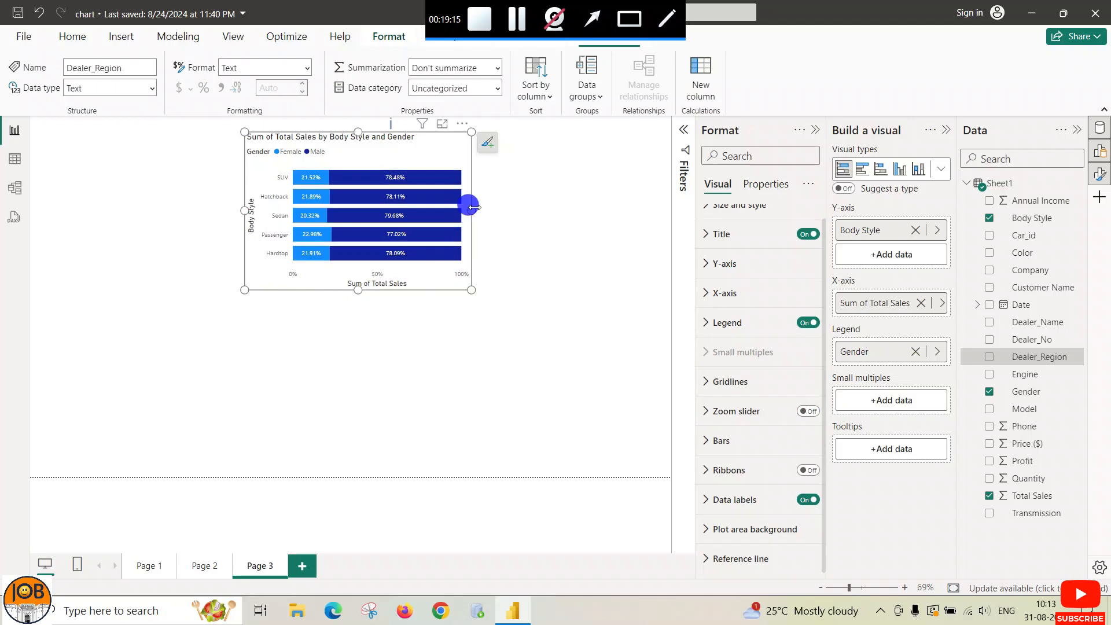
pyautogui.moveTo(472, 208); pyautogui.dragTo(508, 210)
pyautogui.moveTo(456, 239)
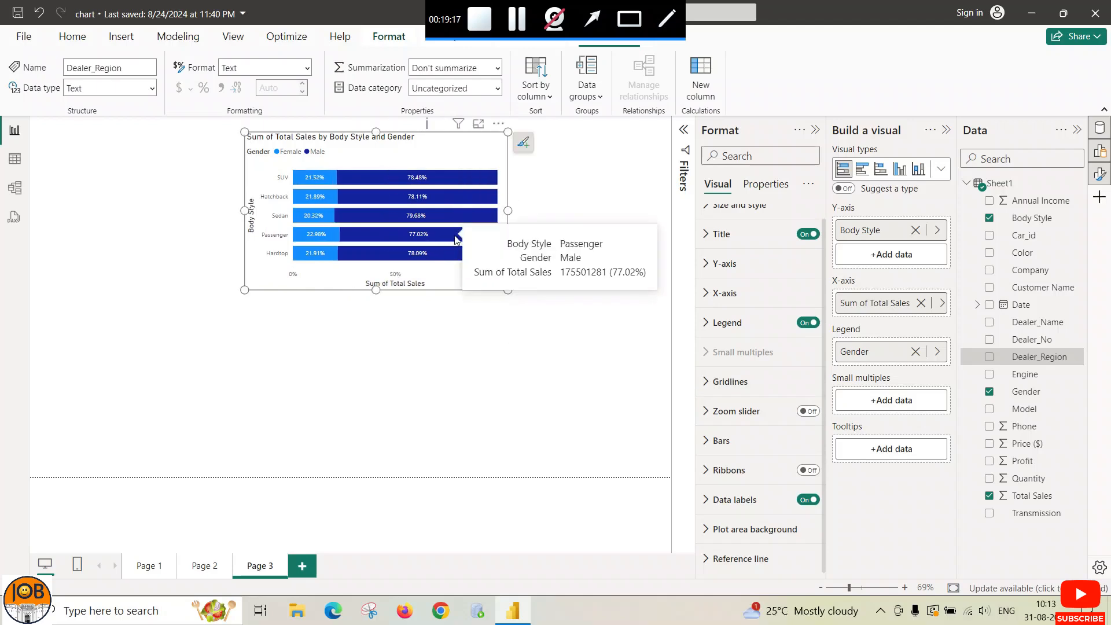
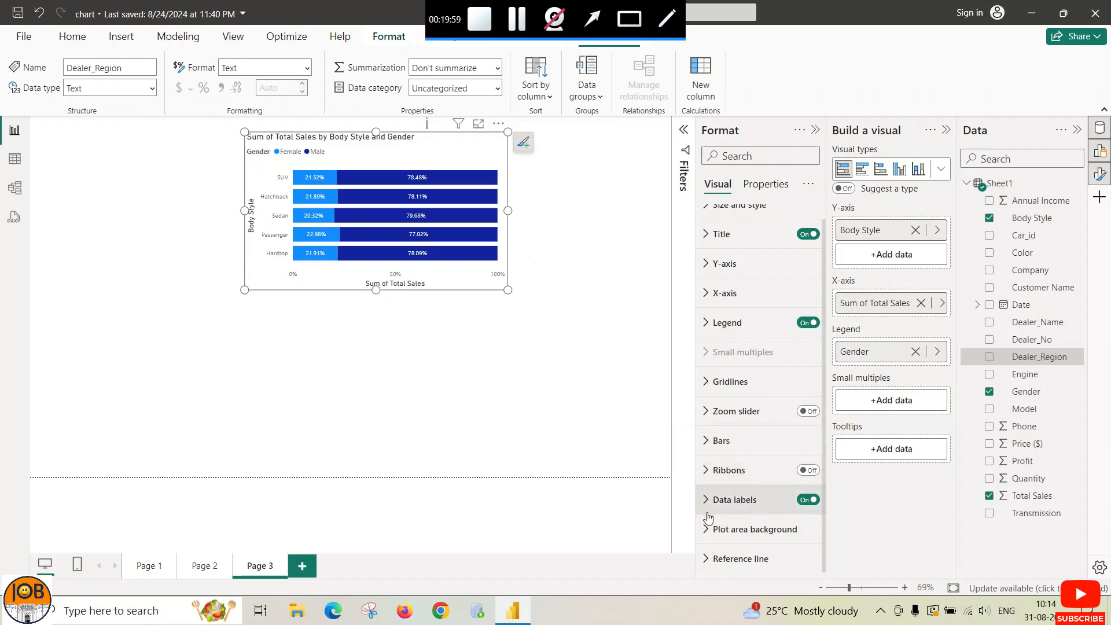
# Step: Review the bar formatting options with Male as the selected series, leaving them unchanged
pyautogui.click(705, 440)
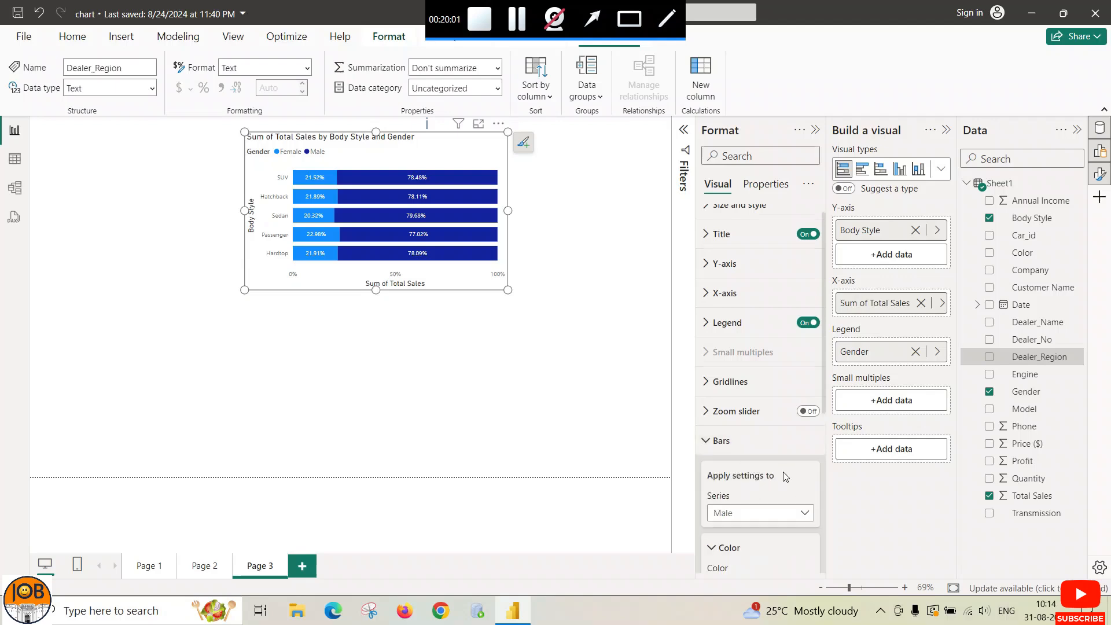
pyautogui.scroll(-3, 784, 476)
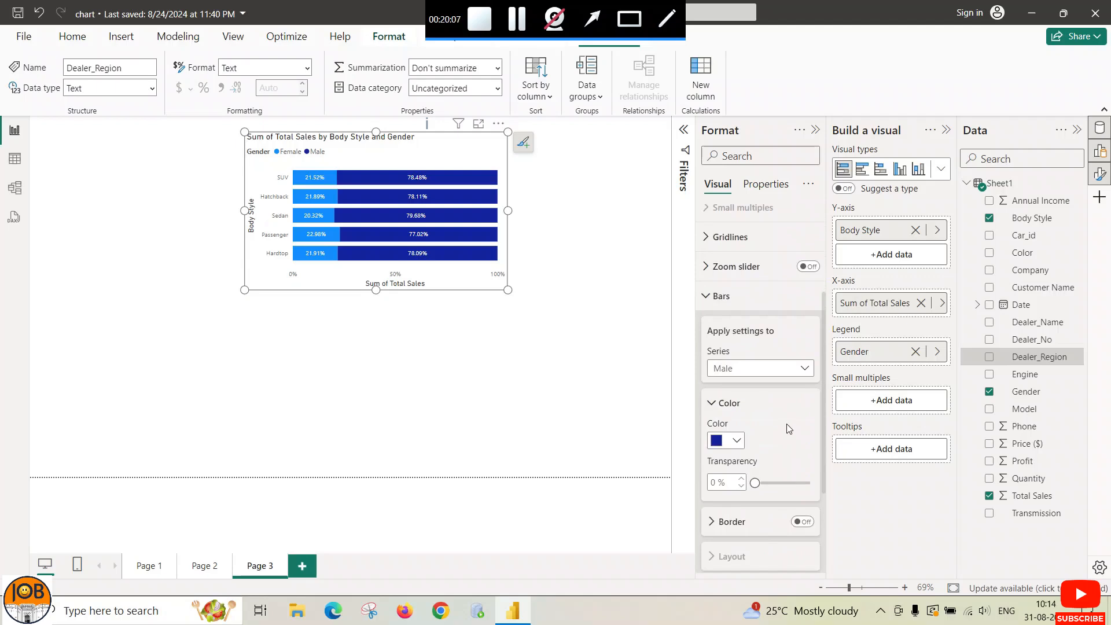
pyautogui.click(804, 370)
pyautogui.click(805, 373)
pyautogui.scroll(-2, 775, 446)
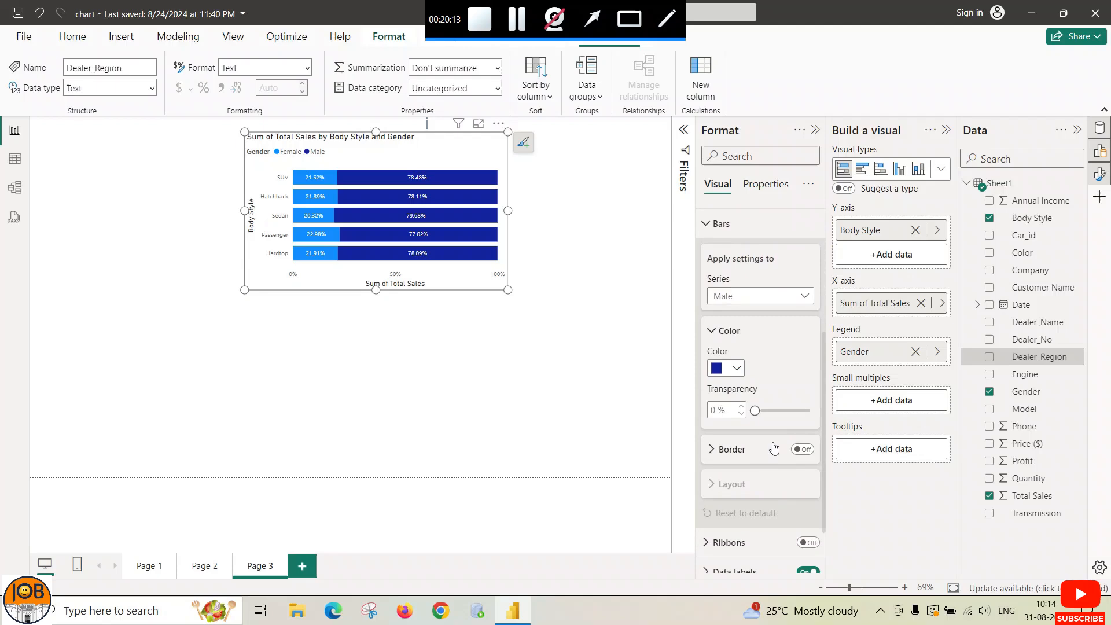
pyautogui.click(708, 223)
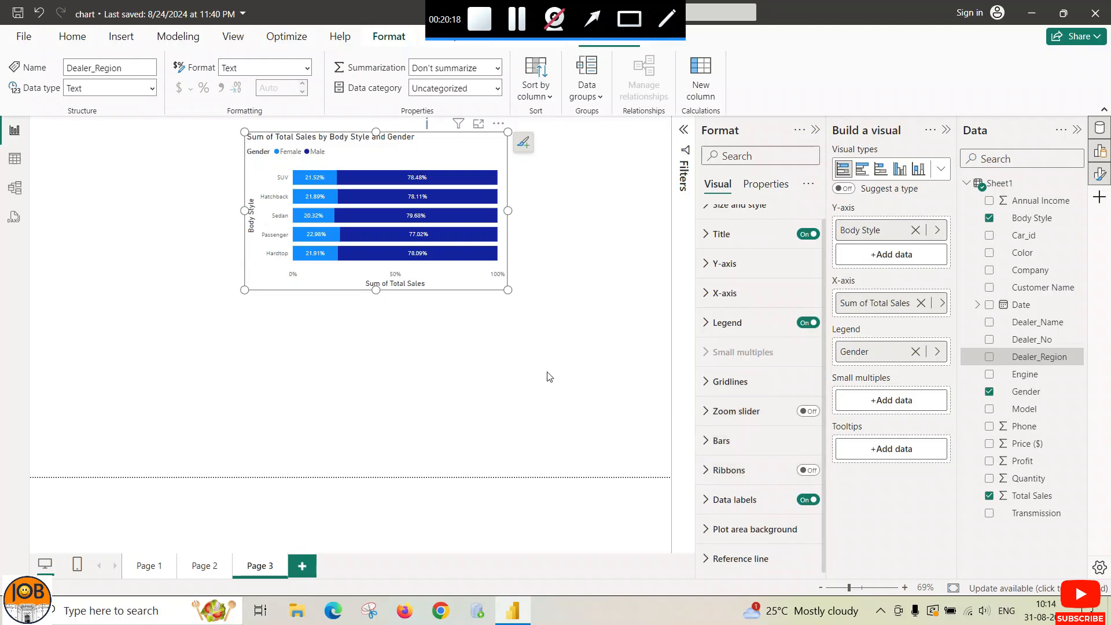
# Step: Trim the bar chart title to 'Total Sales by Body Style', centred, bold, size 15
pyautogui.scroll(1, 712, 266)
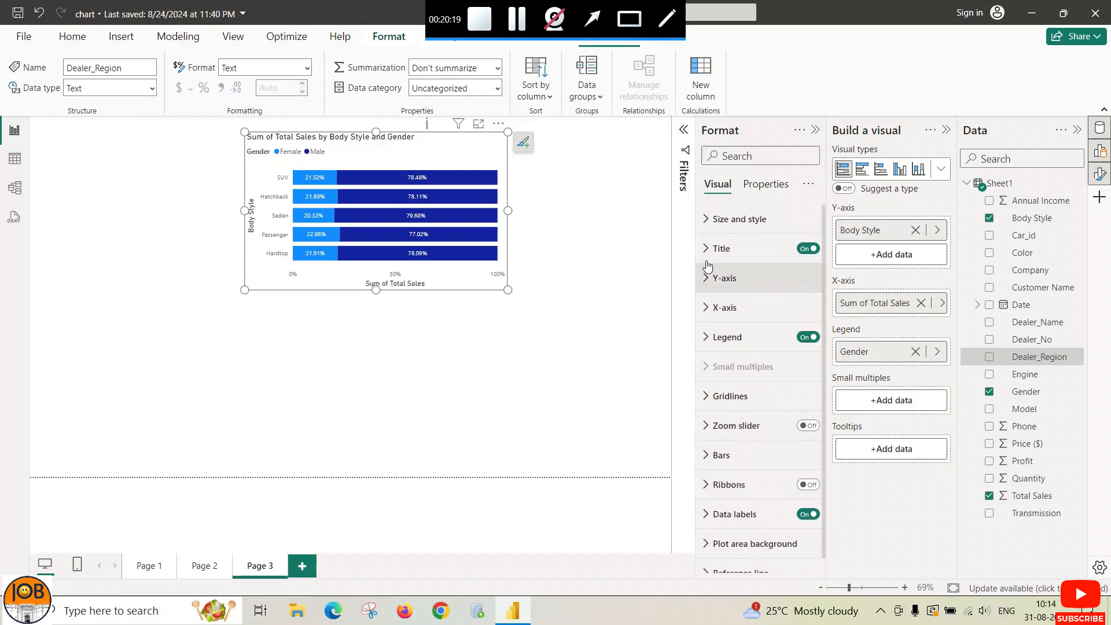
pyautogui.click(715, 255)
pyautogui.click(711, 284)
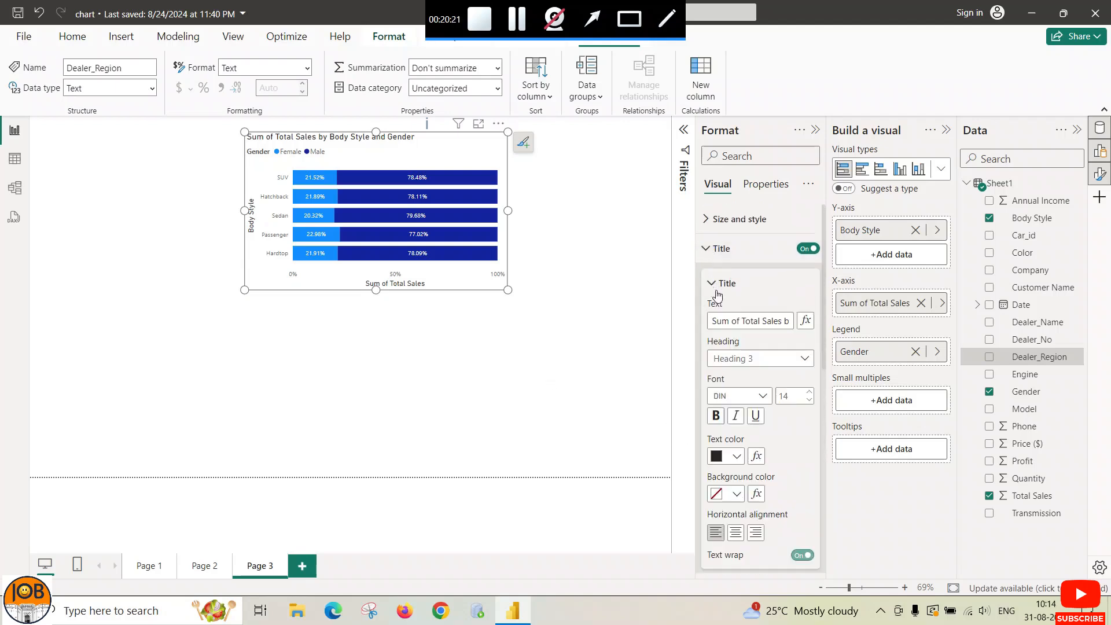
pyautogui.click(738, 321)
pyautogui.press('BackSpace')
pyautogui.press('BackSpace')
pyautogui.press('BackSpace')
pyautogui.press('BackSpace')
pyautogui.press('BackSpace')
pyautogui.press('BackSpace')
pyautogui.press('BackSpace')
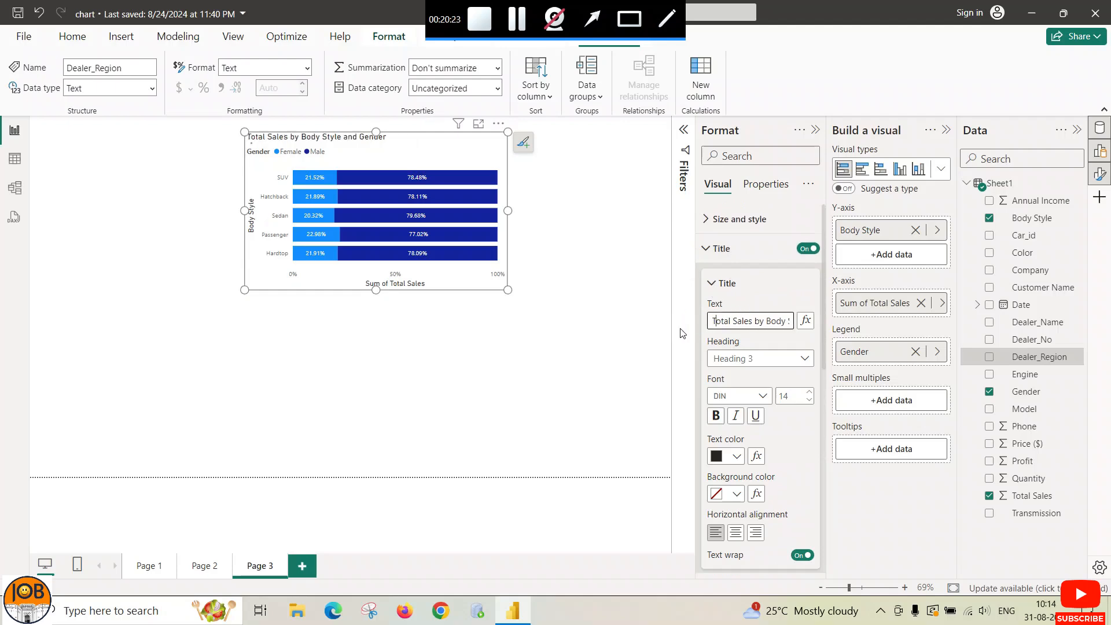
pyautogui.press('Right')
pyautogui.press('Right')
pyautogui.press('Right')
pyautogui.press('Right')
pyautogui.press('Right')
pyautogui.press('Right')
pyautogui.press('Right')
pyautogui.press('Right')
pyautogui.press('Right')
pyautogui.press('Right')
pyautogui.press('Right')
pyautogui.press('Right')
pyautogui.press('Right')
pyautogui.press('Right')
pyautogui.press('Right')
pyautogui.press('Right')
pyautogui.press('BackSpace')
pyautogui.press('BackSpace')
pyautogui.press('BackSpace')
pyautogui.press('BackSpace')
pyautogui.press('BackSpace')
pyautogui.press('BackSpace')
pyautogui.press('BackSpace')
pyautogui.press('BackSpace')
pyautogui.press('BackSpace')
pyautogui.press('BackSpace')
pyautogui.press('BackSpace')
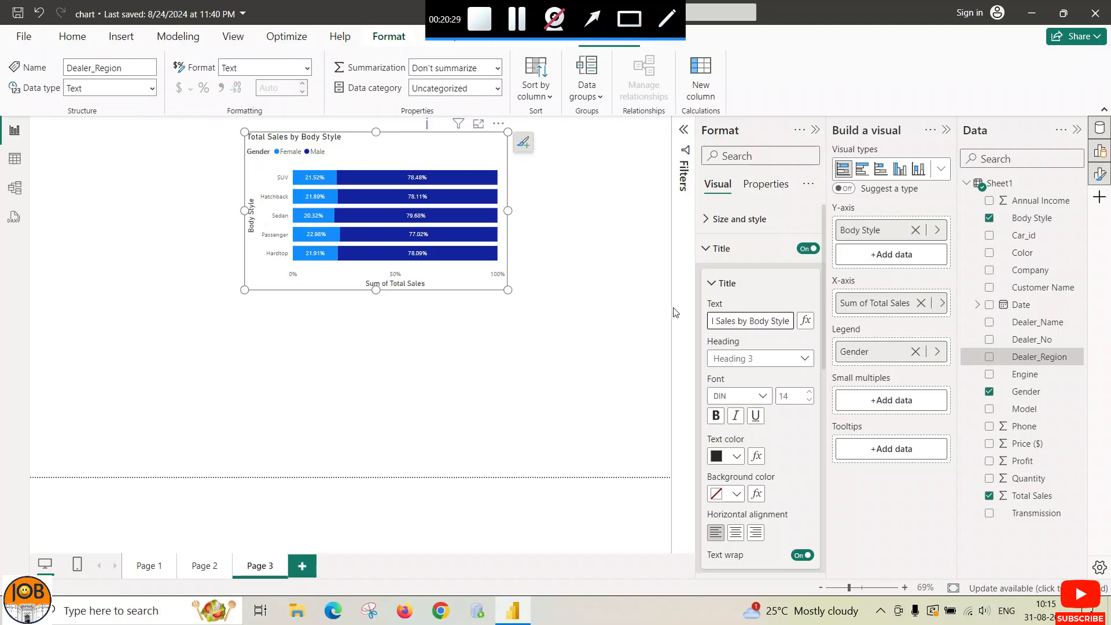
pyautogui.click(736, 533)
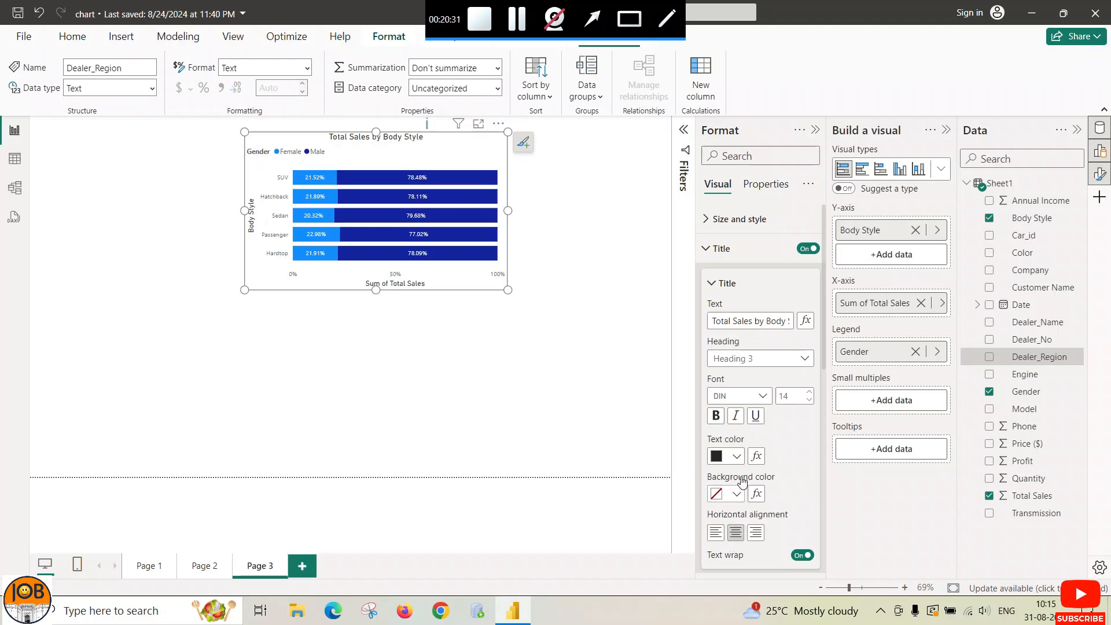
pyautogui.click(809, 392)
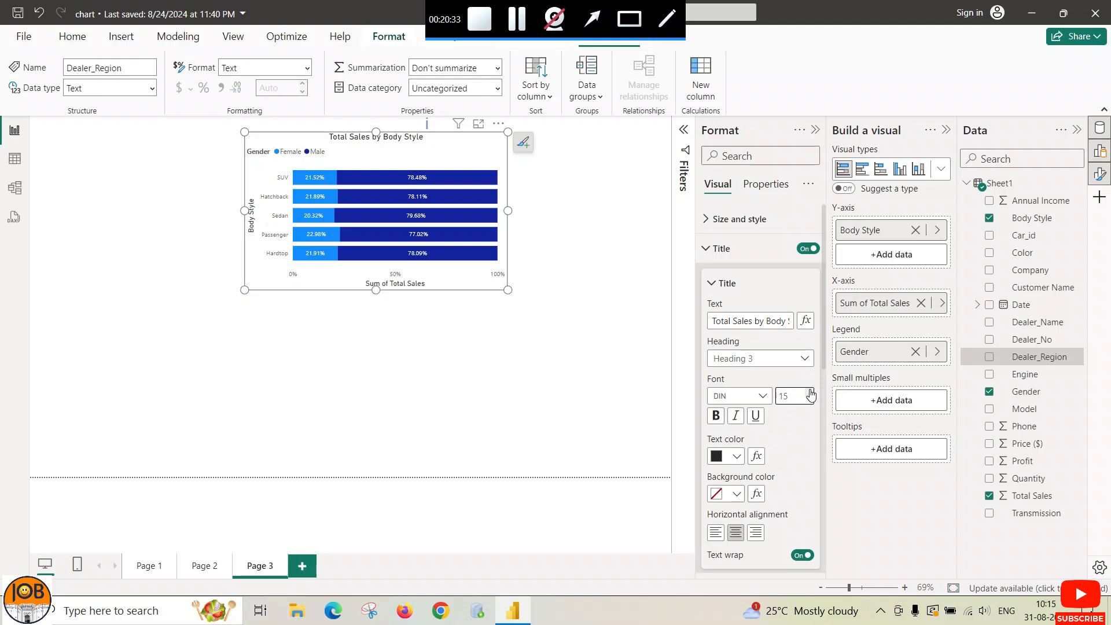
pyautogui.click(716, 415)
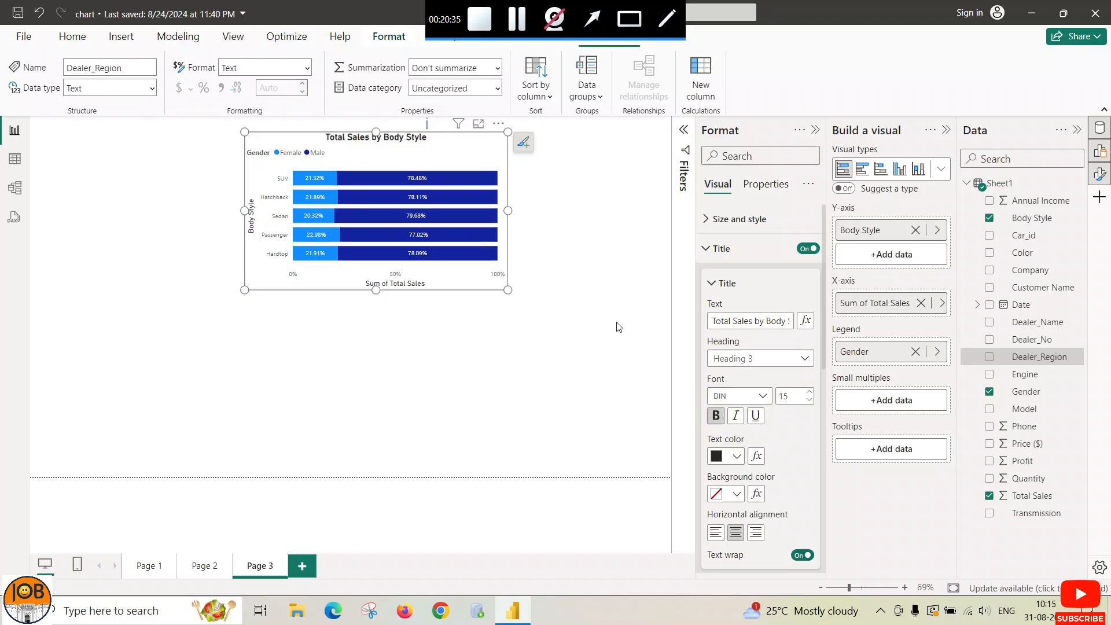
pyautogui.click(706, 248)
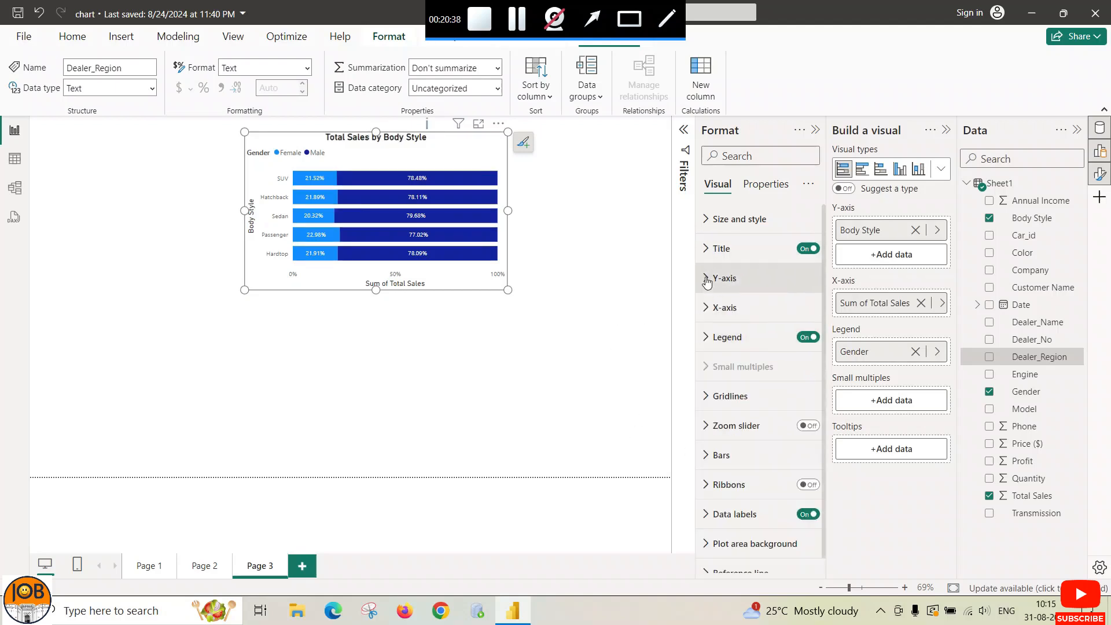
pyautogui.click(524, 347)
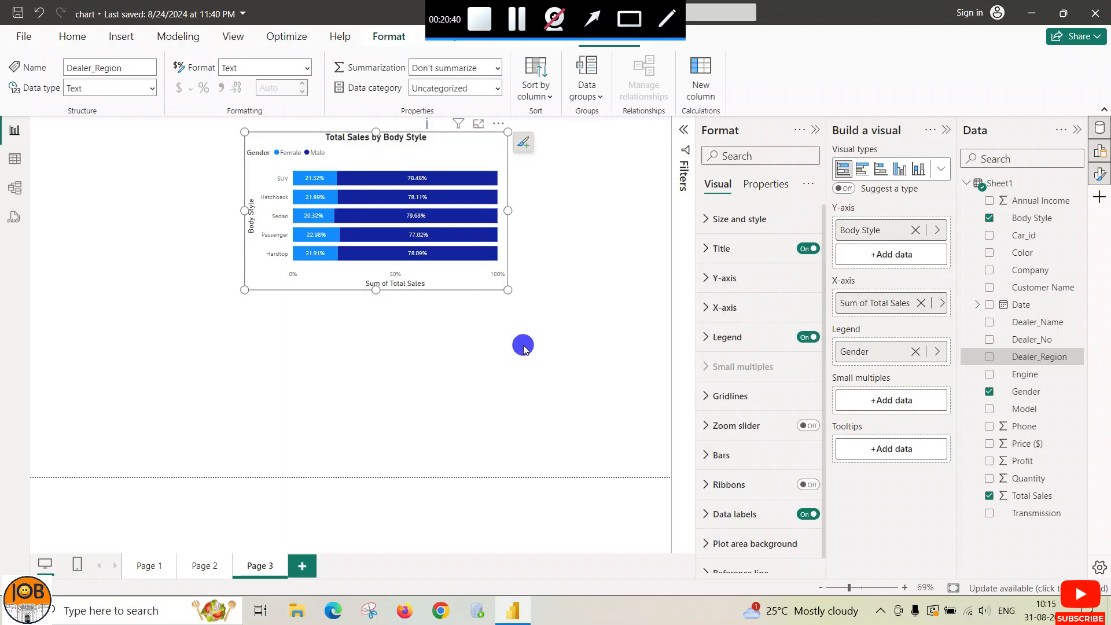
pyautogui.click(475, 338)
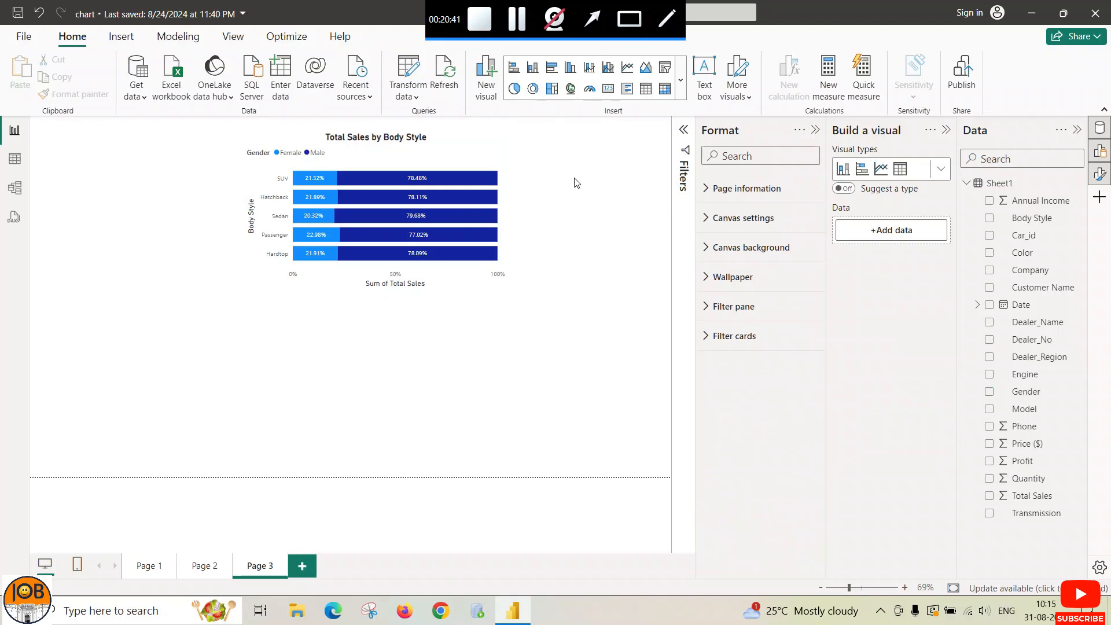
# Step: Insert a 100% stacked column chart and place it below the bar chart
pyautogui.click(683, 81)
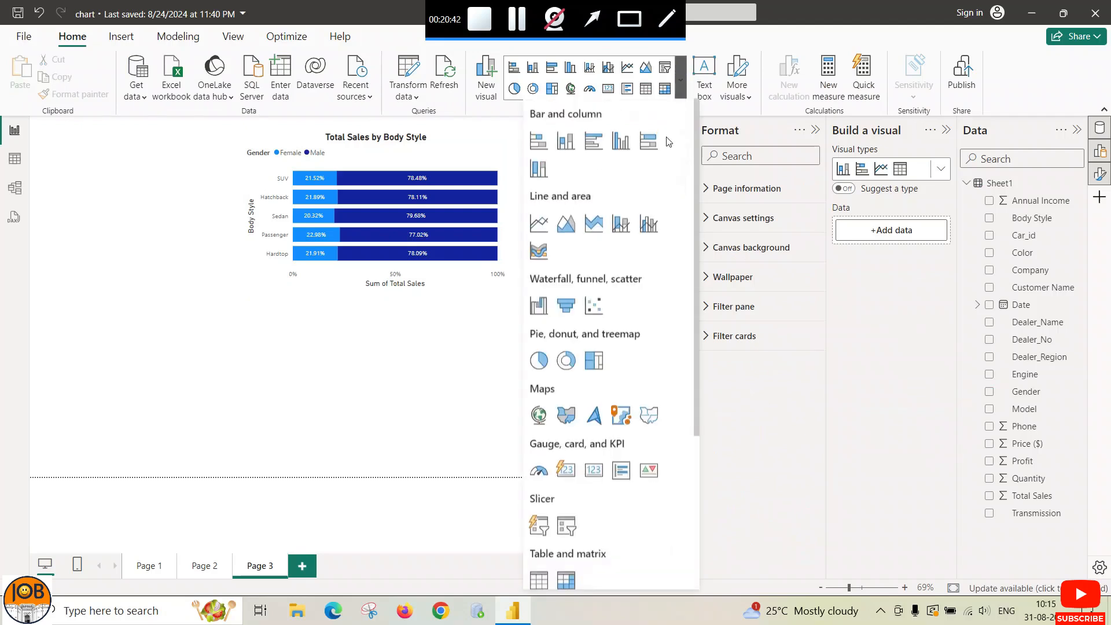
pyautogui.click(542, 172)
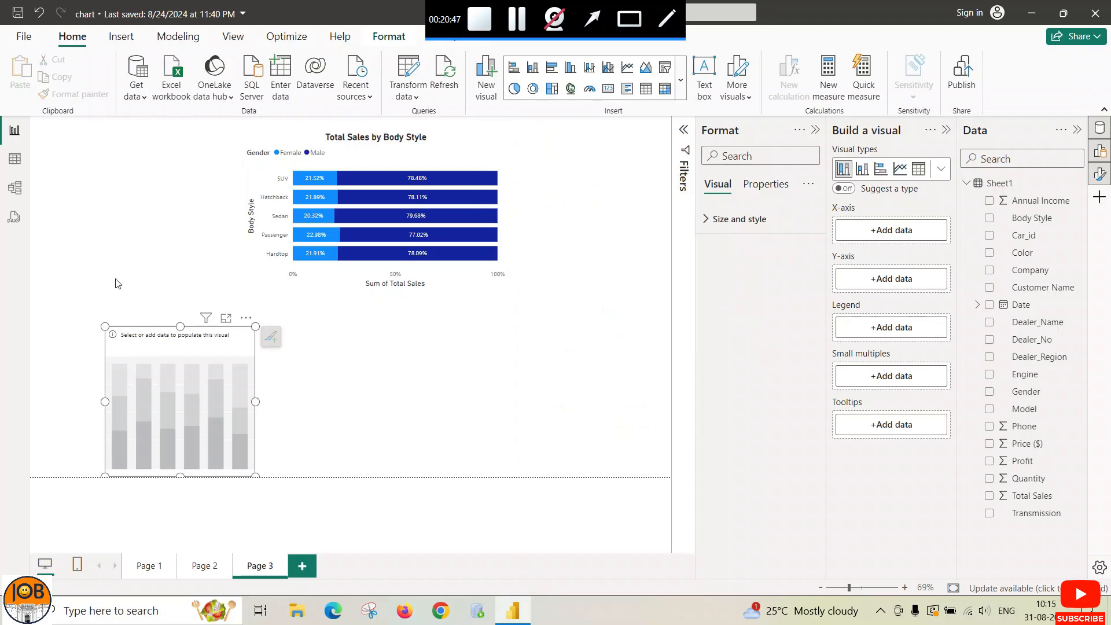
pyautogui.moveTo(160, 334); pyautogui.dragTo(372, 332)
pyautogui.moveTo(470, 397); pyautogui.dragTo(507, 396)
pyautogui.moveTo(297, 399); pyautogui.dragTo(293, 397)
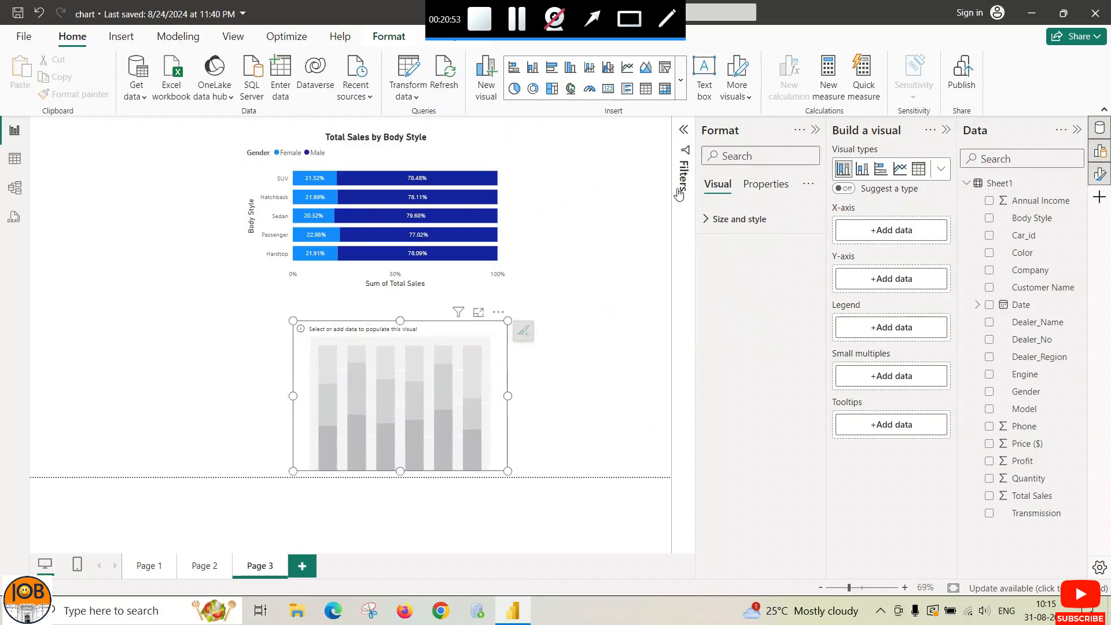
# Step: Plot Total Sales by Body Style split by Gender, with data labels on
pyautogui.click(842, 234)
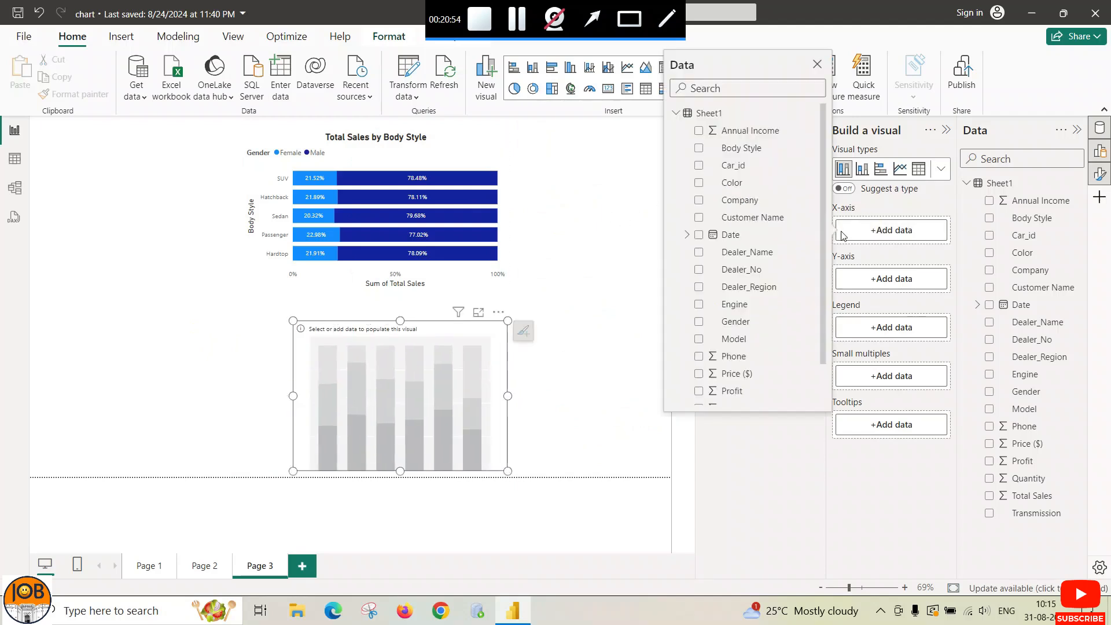
pyautogui.click(730, 149)
pyautogui.click(904, 307)
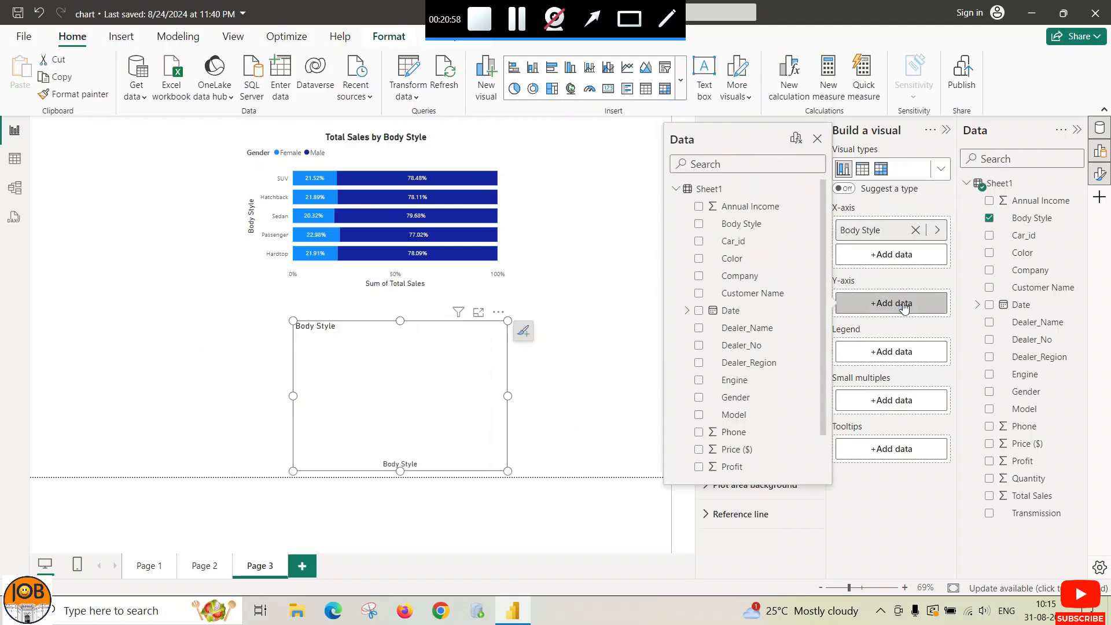
pyautogui.scroll(-1, 758, 376)
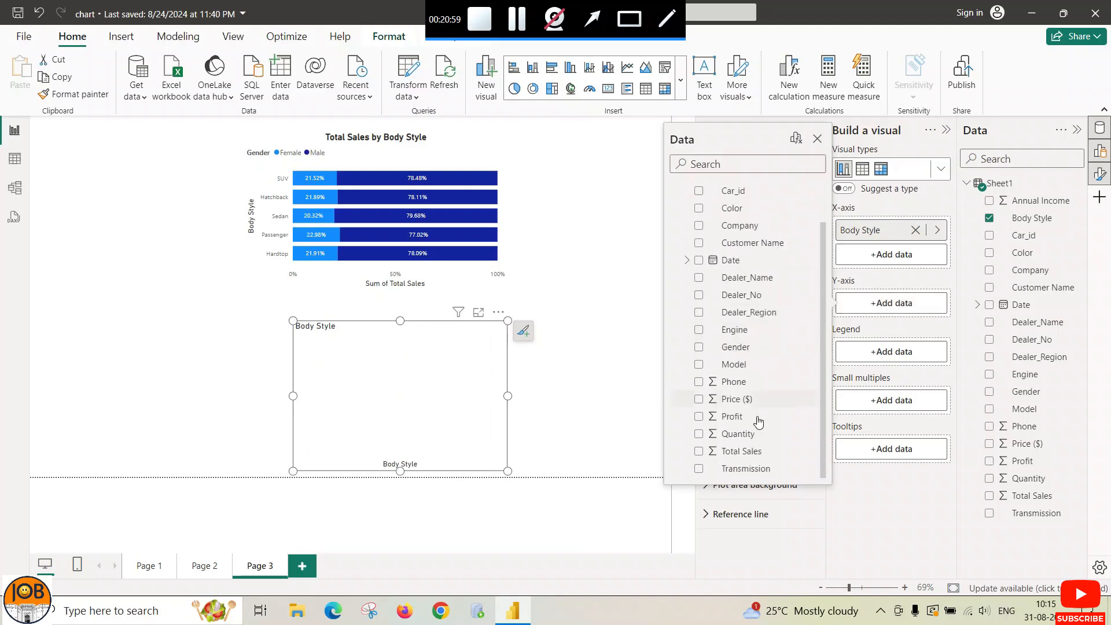
pyautogui.click(741, 451)
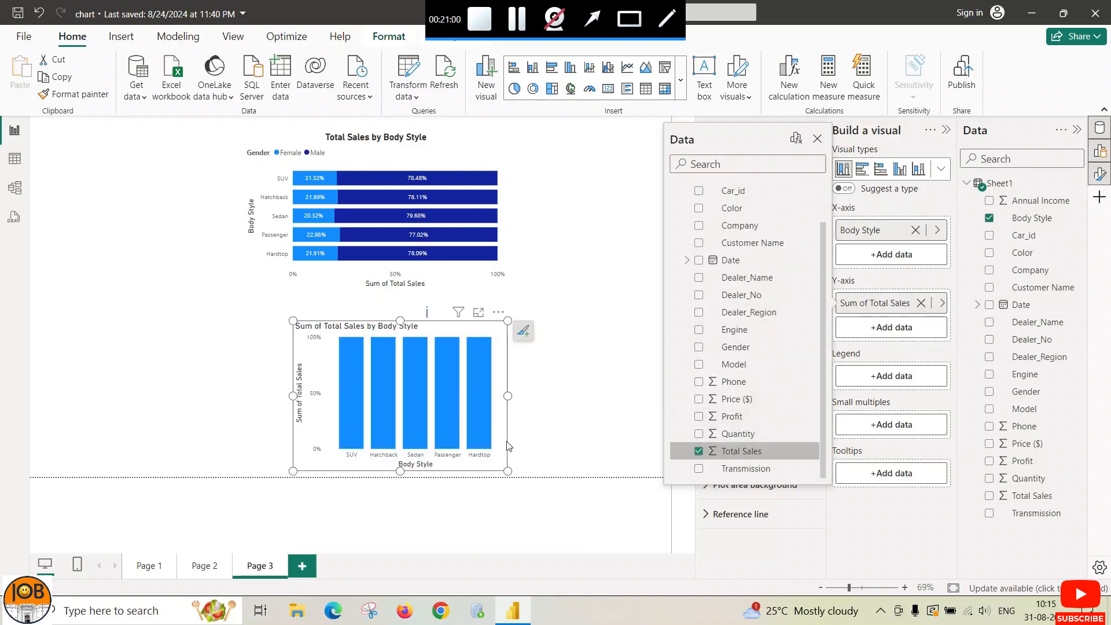
pyautogui.click(288, 394)
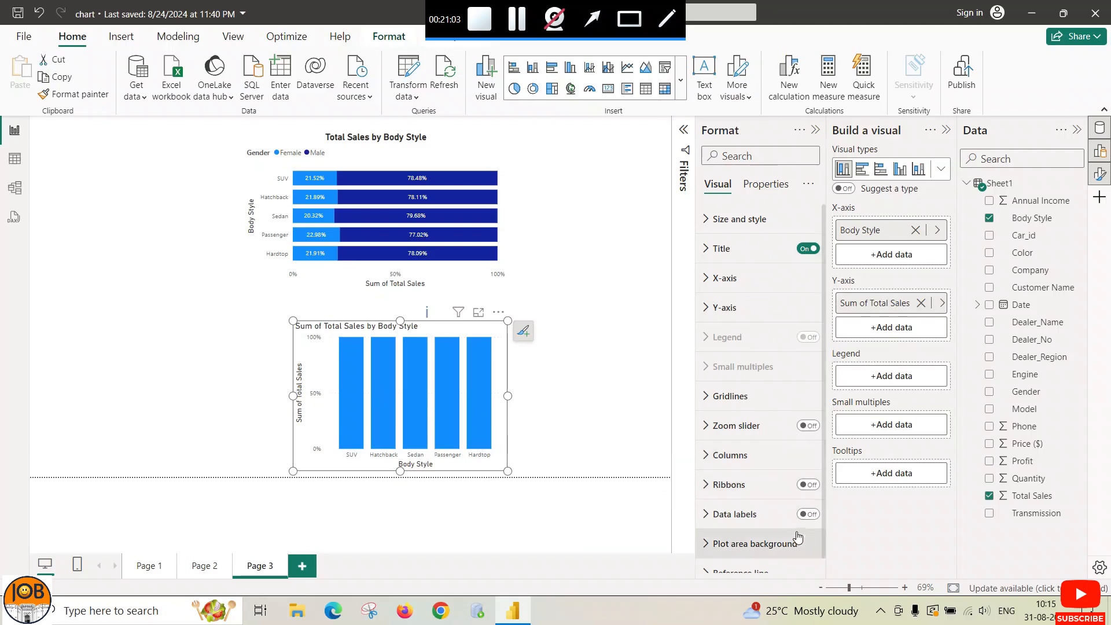
pyautogui.click(808, 514)
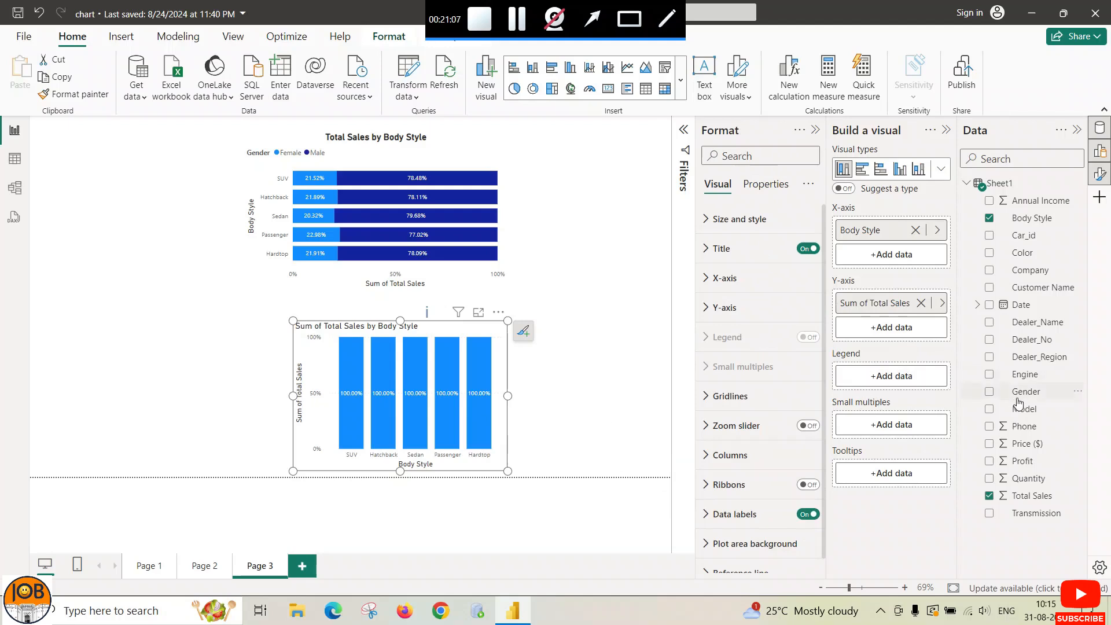
pyautogui.moveTo(1023, 392); pyautogui.dragTo(897, 382)
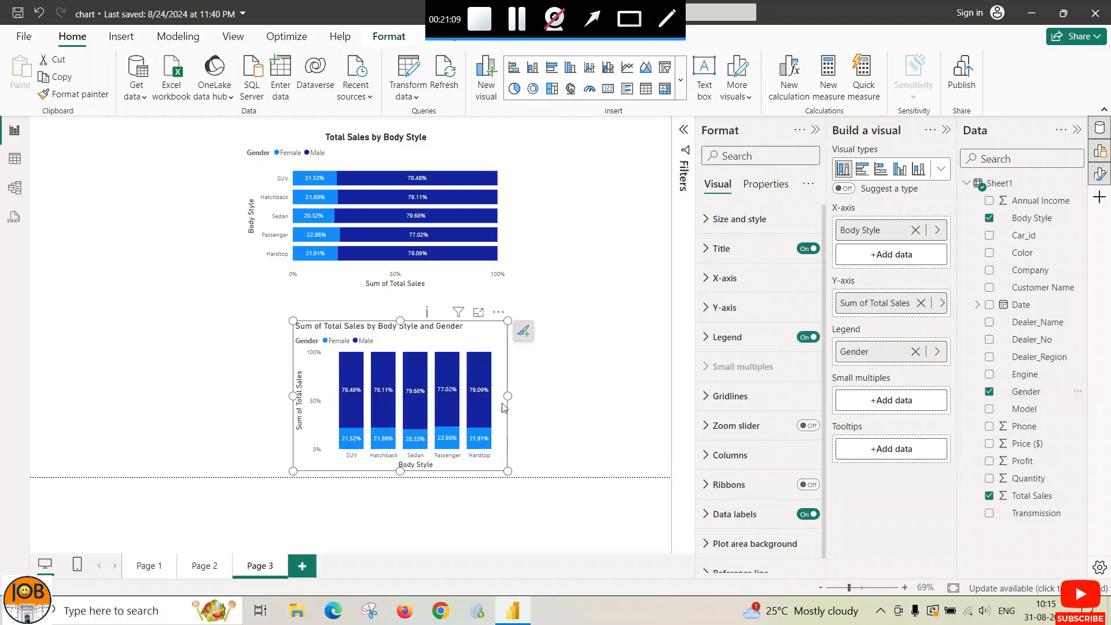
pyautogui.moveTo(528, 398); pyautogui.dragTo(526, 396)
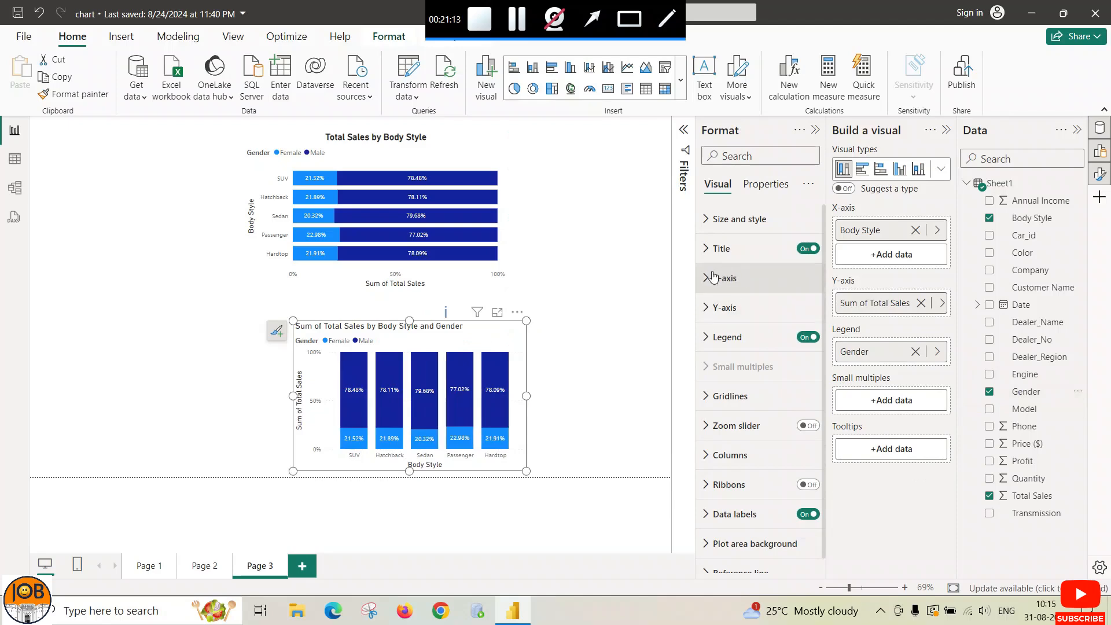
# Step: Cut 'Sum of' and 'and Gender' from the column chart title; make it bold, dark and centred
pyautogui.click(701, 248)
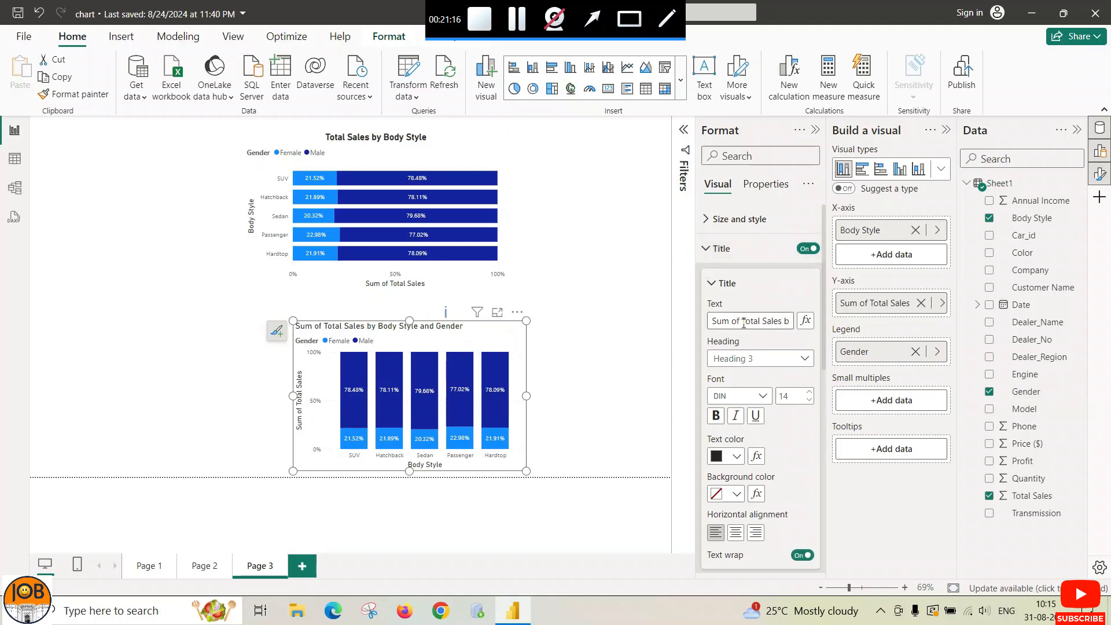
pyautogui.moveTo(741, 320); pyautogui.dragTo(695, 322)
pyautogui.press('BackSpace')
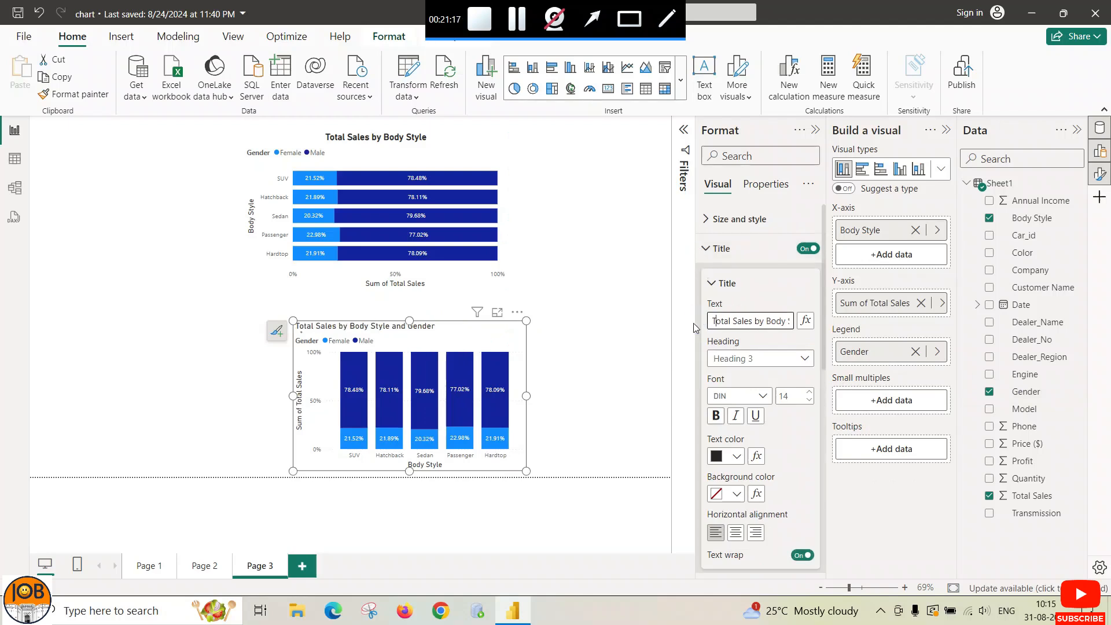
pyautogui.press('Right')
pyautogui.press('Right')
pyautogui.press('Right')
pyautogui.press('Right')
pyautogui.press('Right')
pyautogui.press('Right')
pyautogui.press('Right')
pyautogui.press('Right')
pyautogui.press('Right')
pyautogui.press('Right')
pyautogui.press('Right')
pyautogui.press('Right')
pyautogui.press('Right')
pyautogui.press('Right')
pyautogui.press('Right')
pyautogui.press('Right')
pyautogui.press('Right')
pyautogui.press('Right')
pyautogui.press('Right')
pyautogui.press('Right')
pyautogui.press('BackSpace')
pyautogui.press('BackSpace')
pyautogui.press('BackSpace')
pyautogui.press('BackSpace')
pyautogui.press('BackSpace')
pyautogui.press('BackSpace')
pyautogui.press('BackSpace')
pyautogui.press('BackSpace')
pyautogui.press('BackSpace')
pyautogui.press('BackSpace')
pyautogui.press('BackSpace')
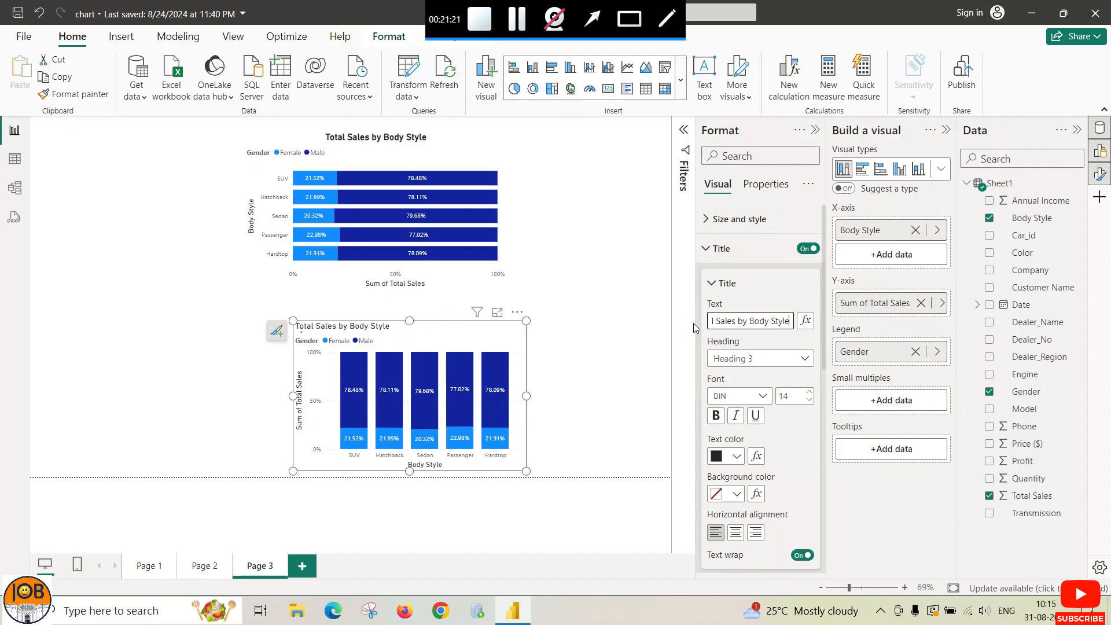
pyautogui.click(716, 415)
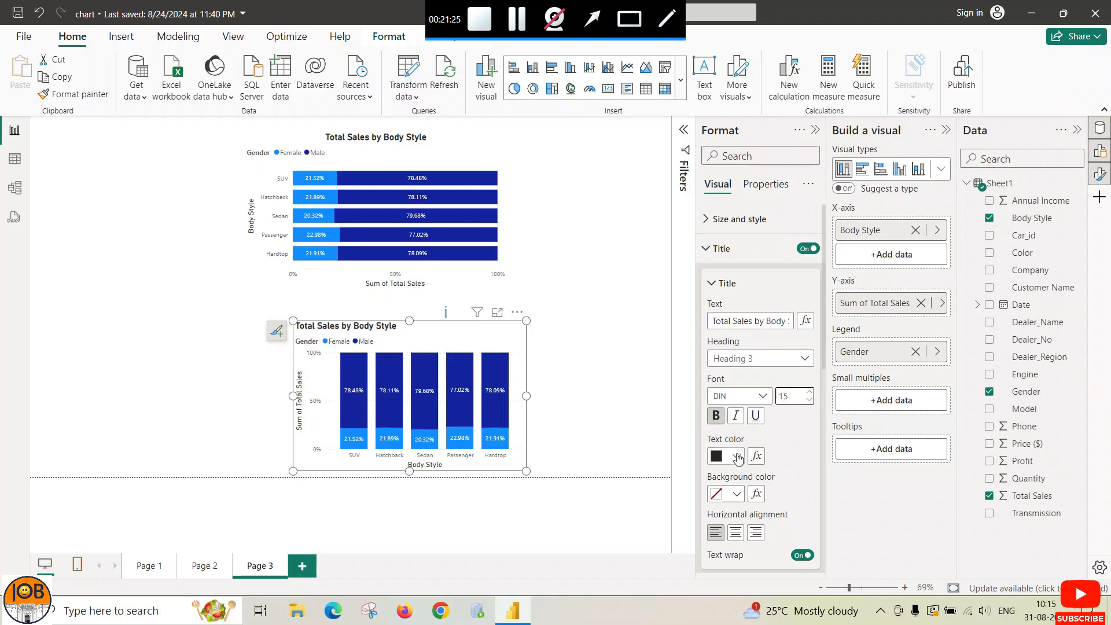
pyautogui.click(737, 456)
pyautogui.click(727, 394)
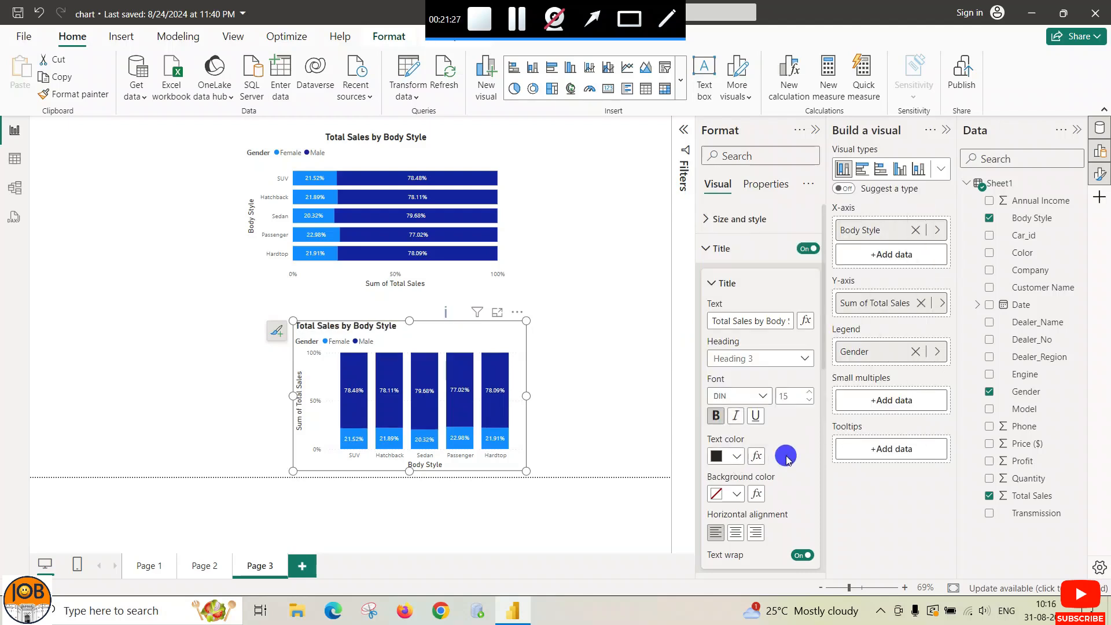
pyautogui.scroll(-3, 779, 483)
pyautogui.click(735, 388)
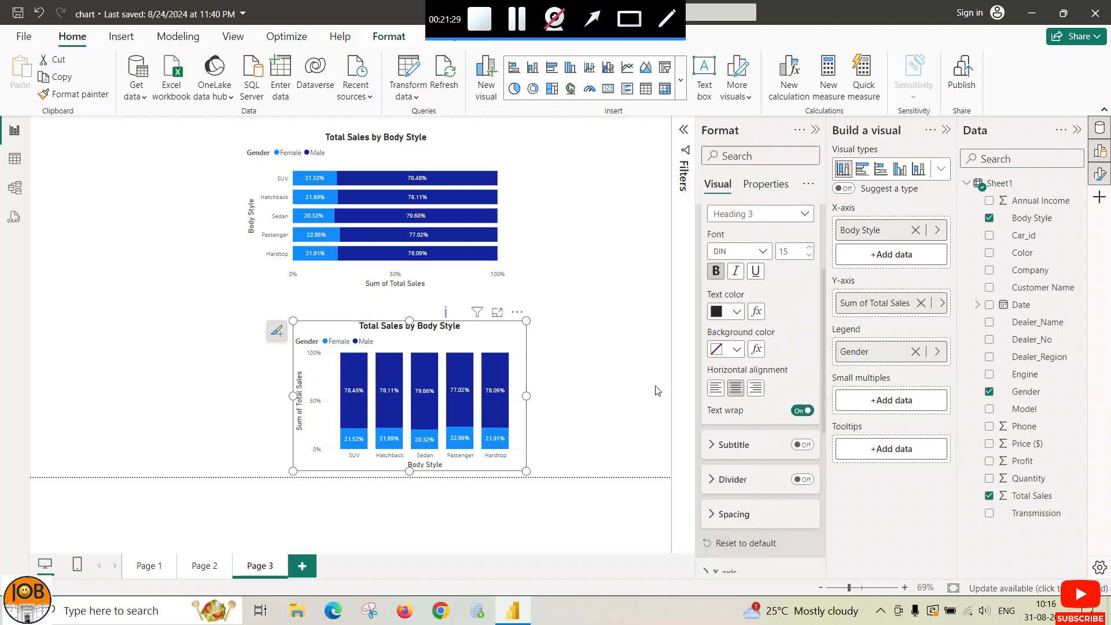
pyautogui.scroll(3, 720, 338)
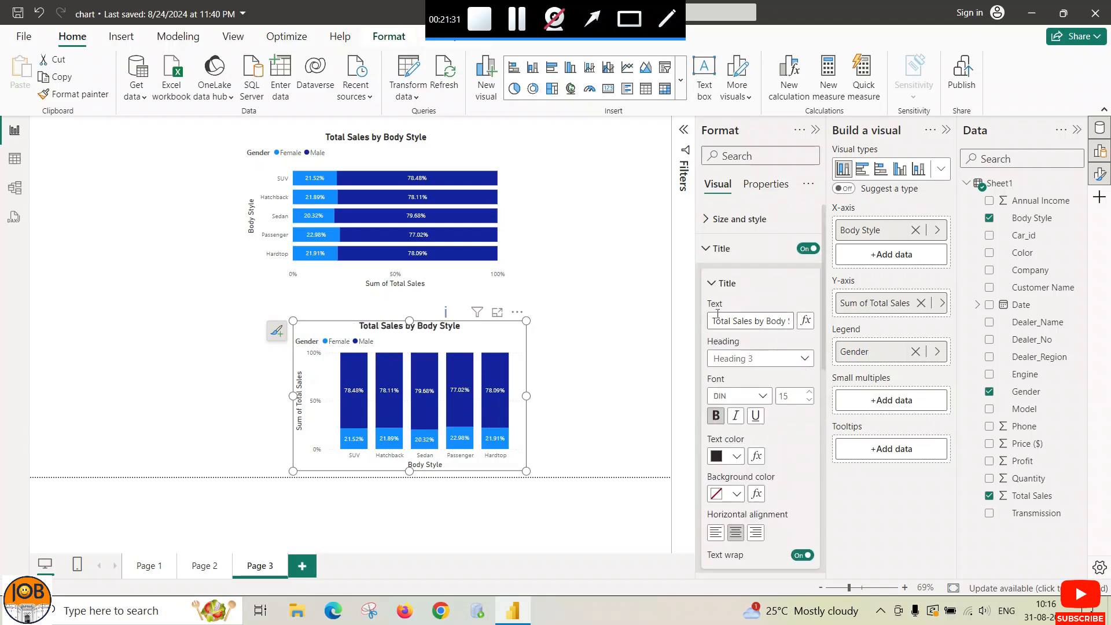
pyautogui.click(704, 249)
# Step: Bold the Body Style x-axis title and look through the y-axis and gridline options
pyautogui.click(708, 284)
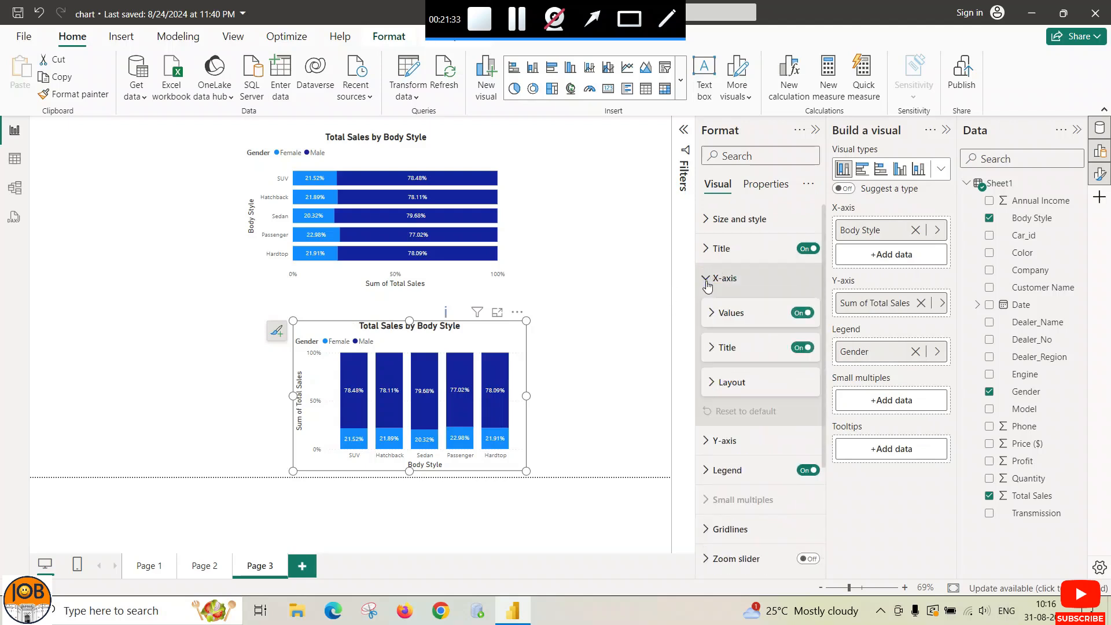
pyautogui.click(712, 350)
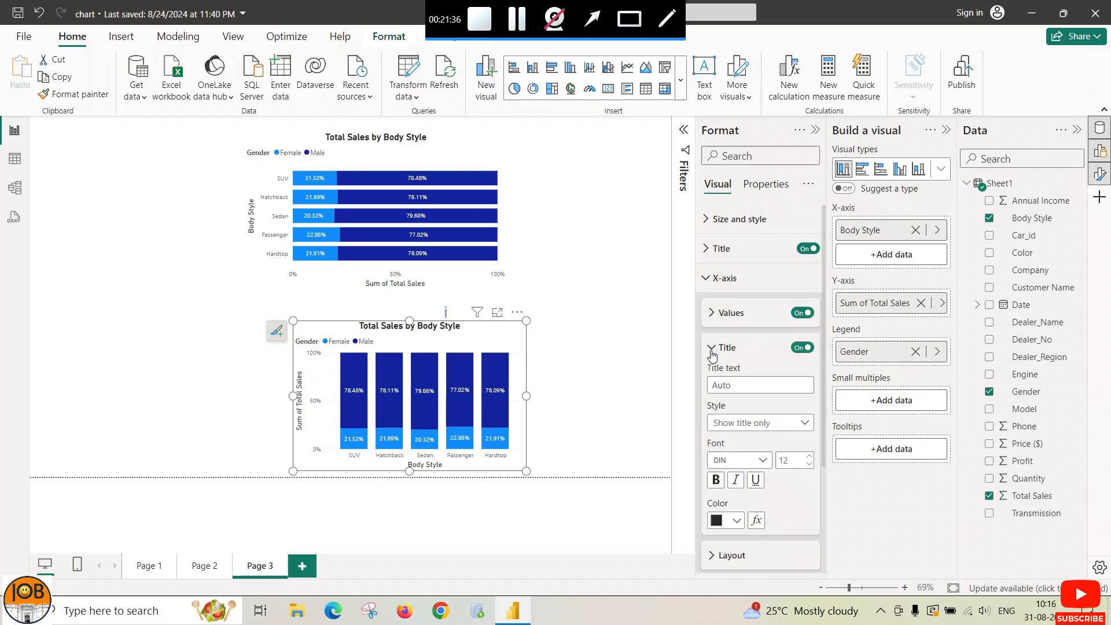
pyautogui.click(717, 479)
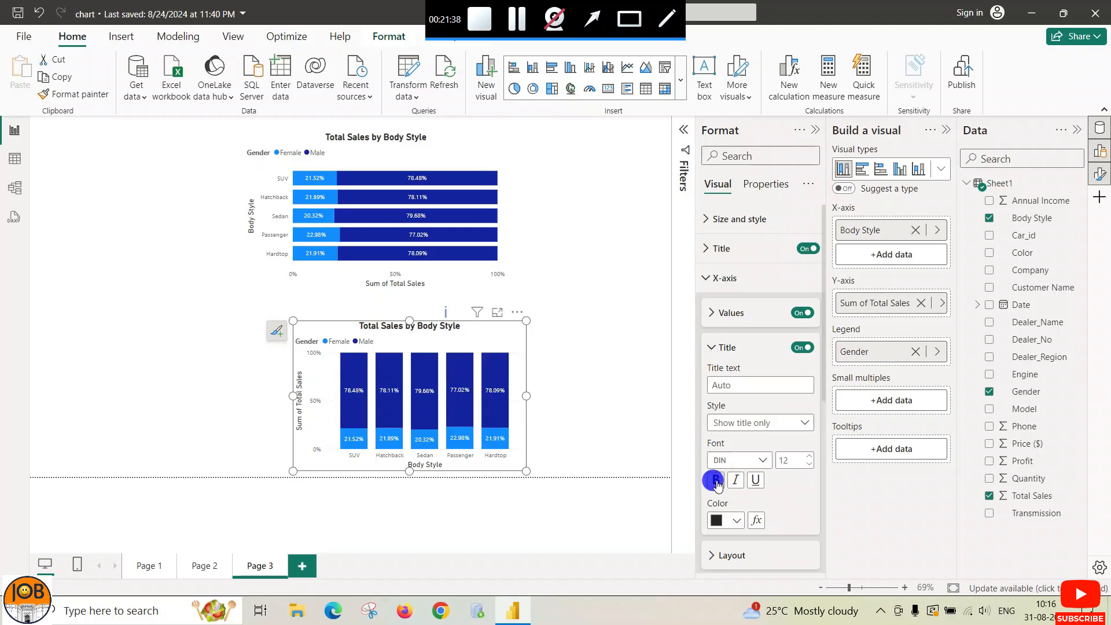
pyautogui.click(711, 350)
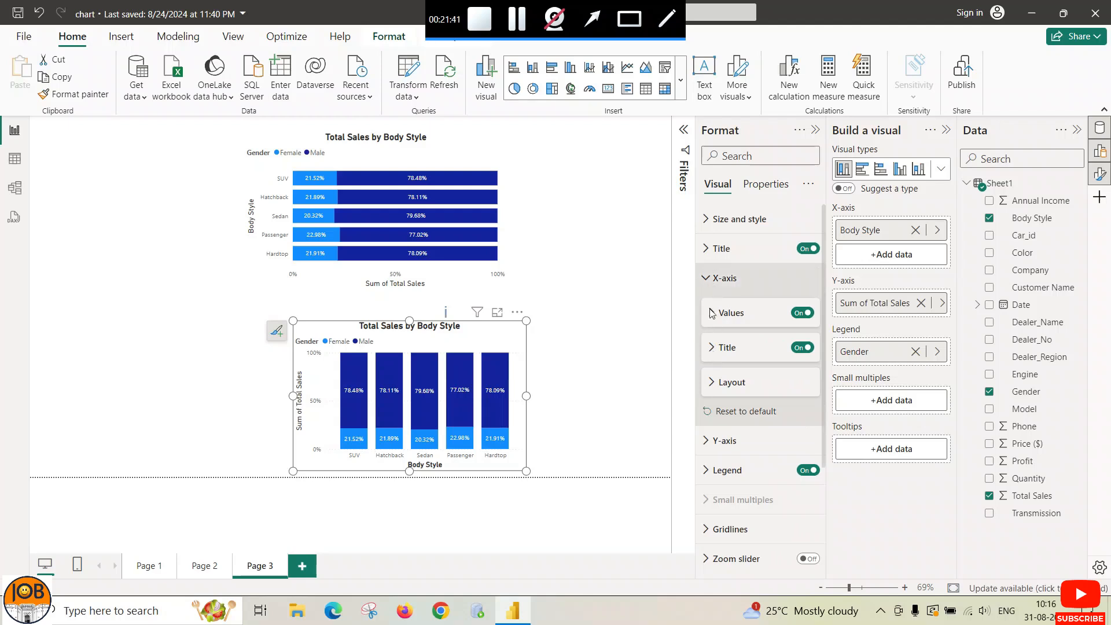
pyautogui.click(713, 349)
pyautogui.click(715, 349)
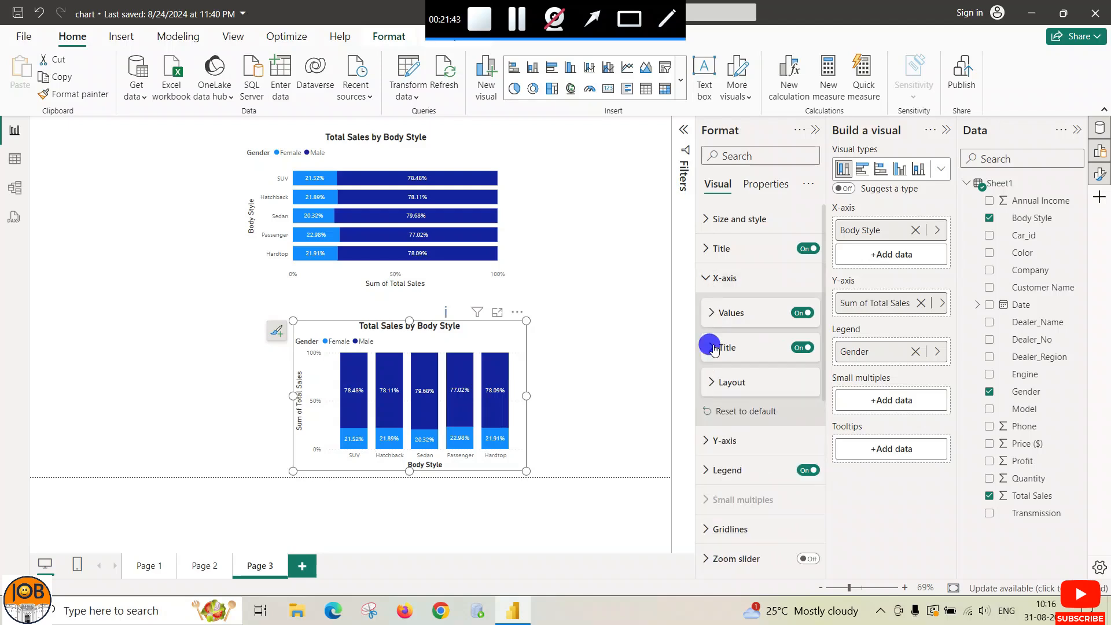
pyautogui.click(707, 278)
pyautogui.click(707, 306)
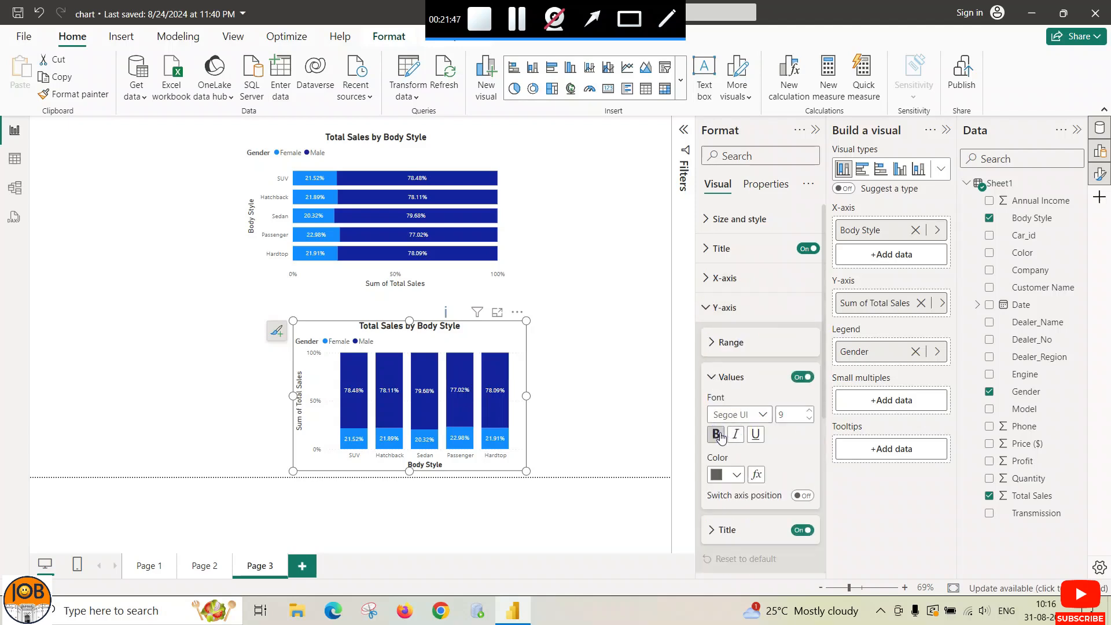
pyautogui.click(710, 375)
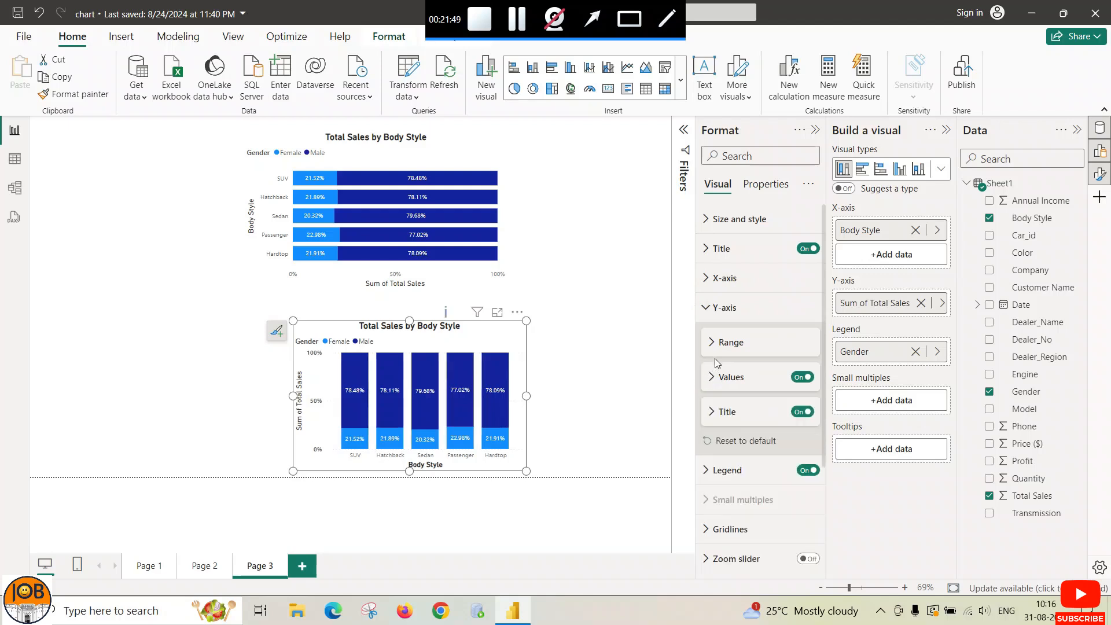
pyautogui.click(707, 308)
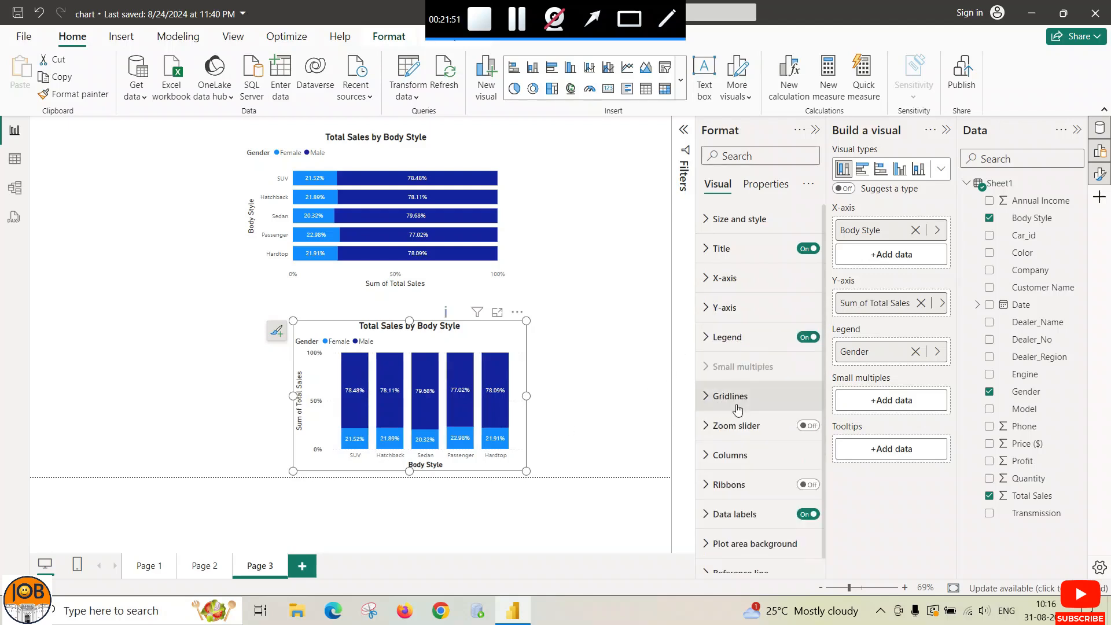
pyautogui.click(706, 400)
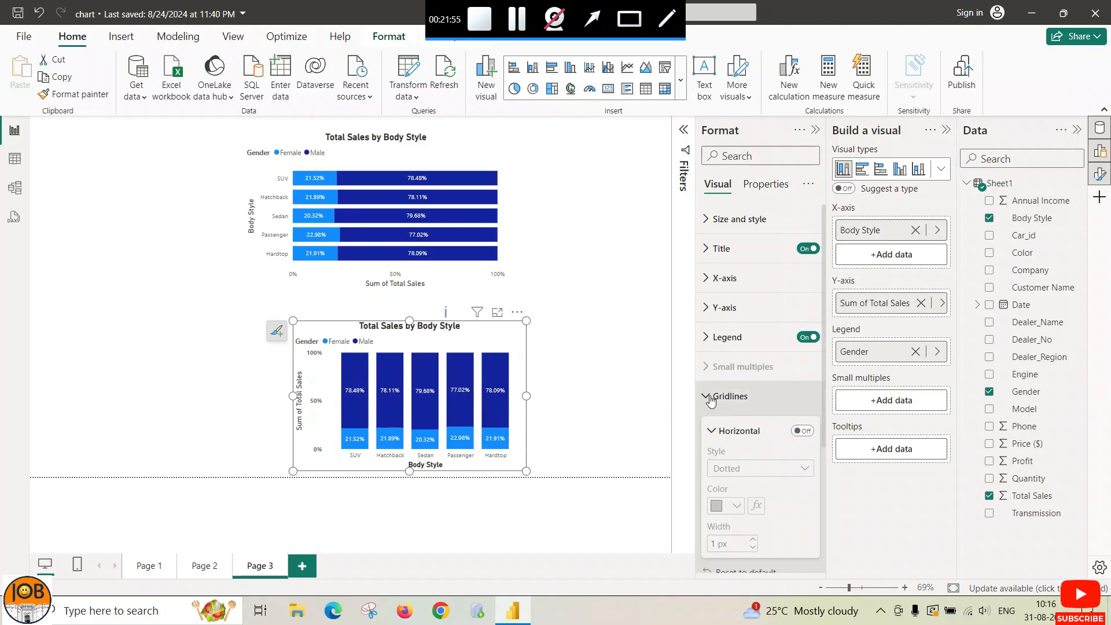
pyautogui.click(710, 396)
pyautogui.scroll(-1, 714, 506)
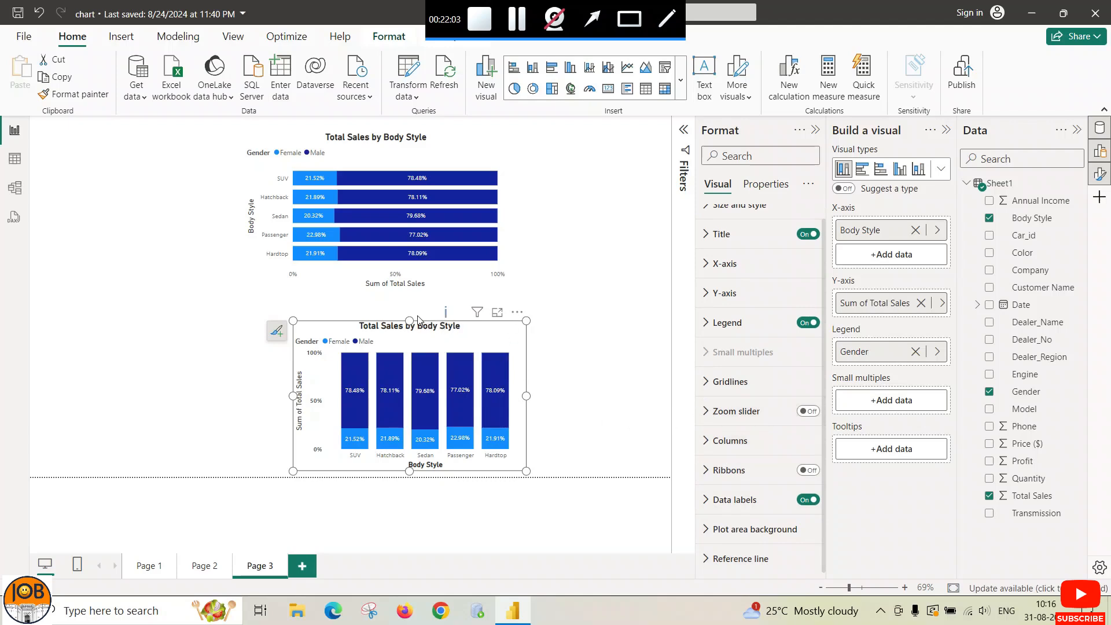
# Step: Stretch the column chart taller at the top and wider to the left
pyautogui.moveTo(409, 321); pyautogui.dragTo(409, 302)
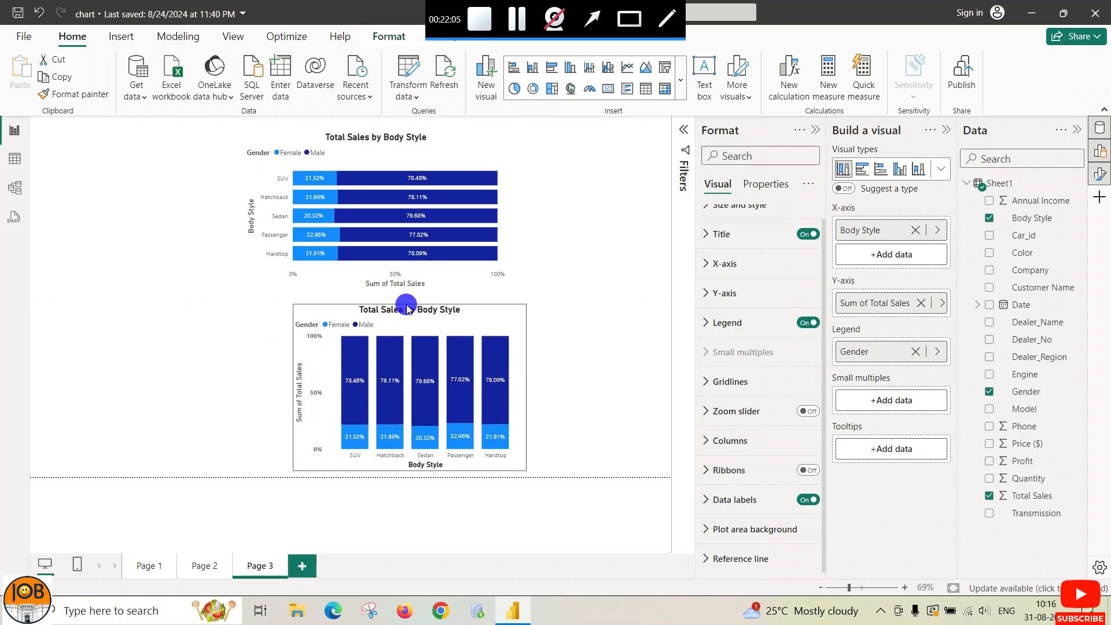
pyautogui.moveTo(293, 388); pyautogui.dragTo(289, 387)
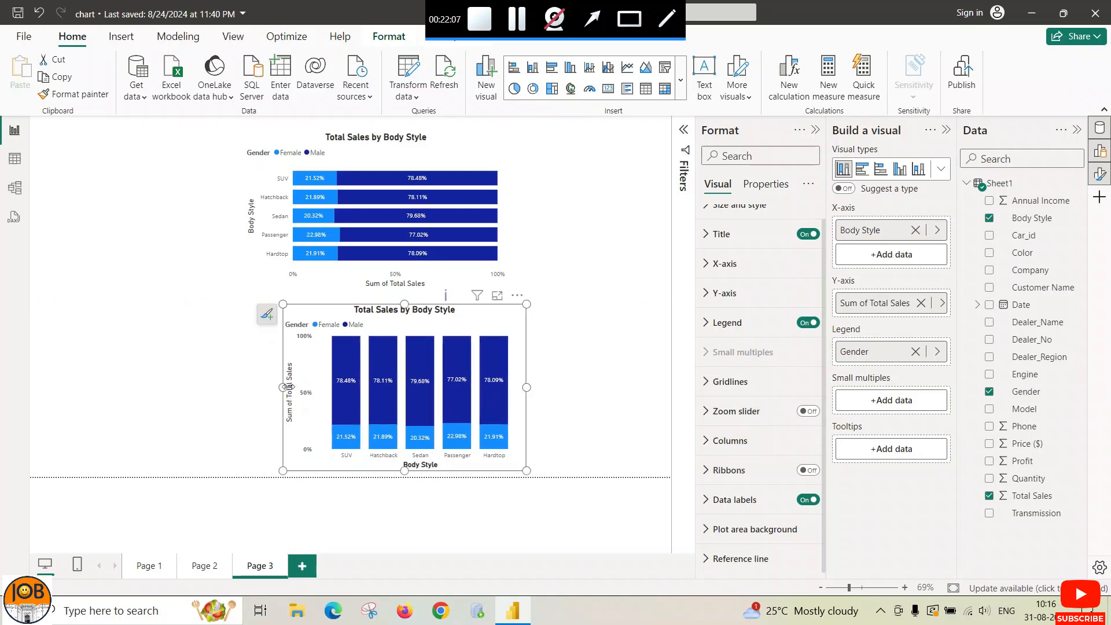
pyautogui.click(565, 380)
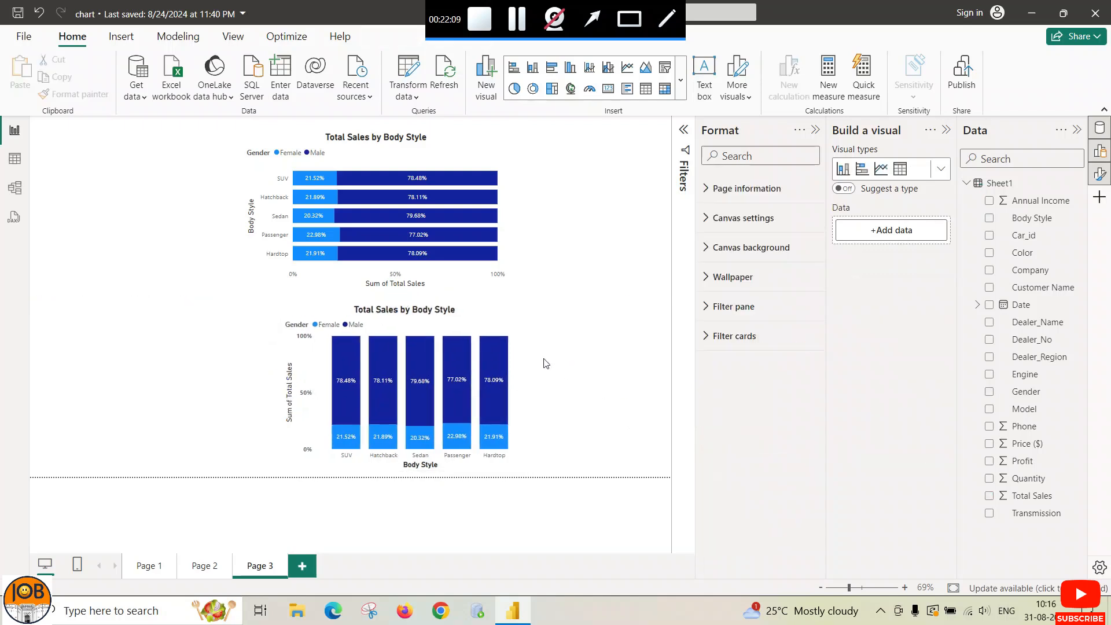
# Step: Create a new blank Page 4 after briefly browsing the visual gallery
pyautogui.click(502, 321)
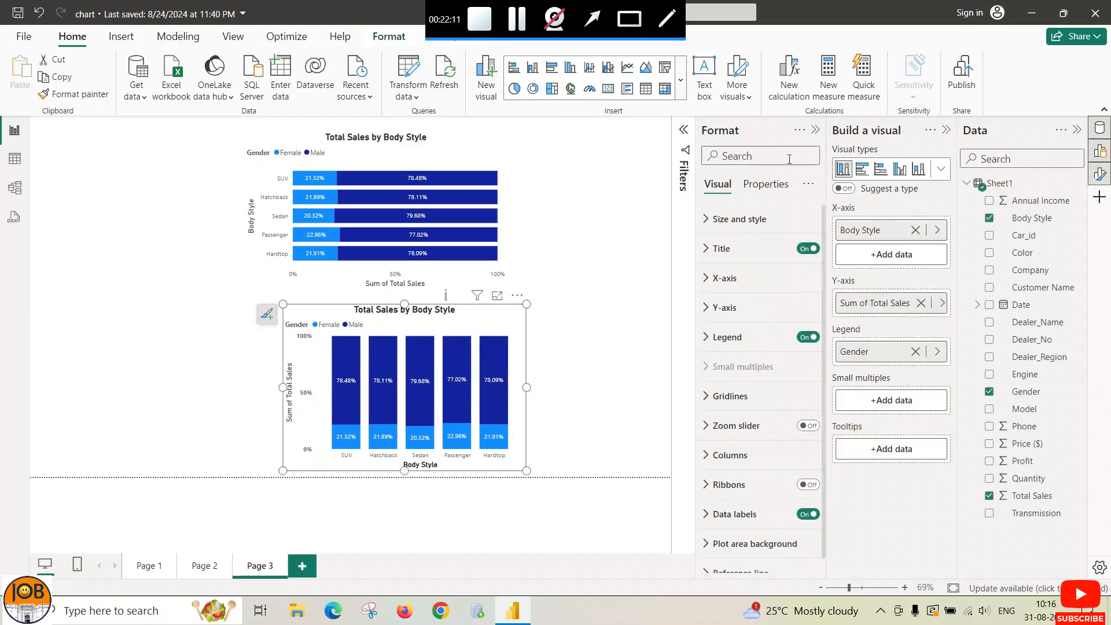
pyautogui.click(682, 84)
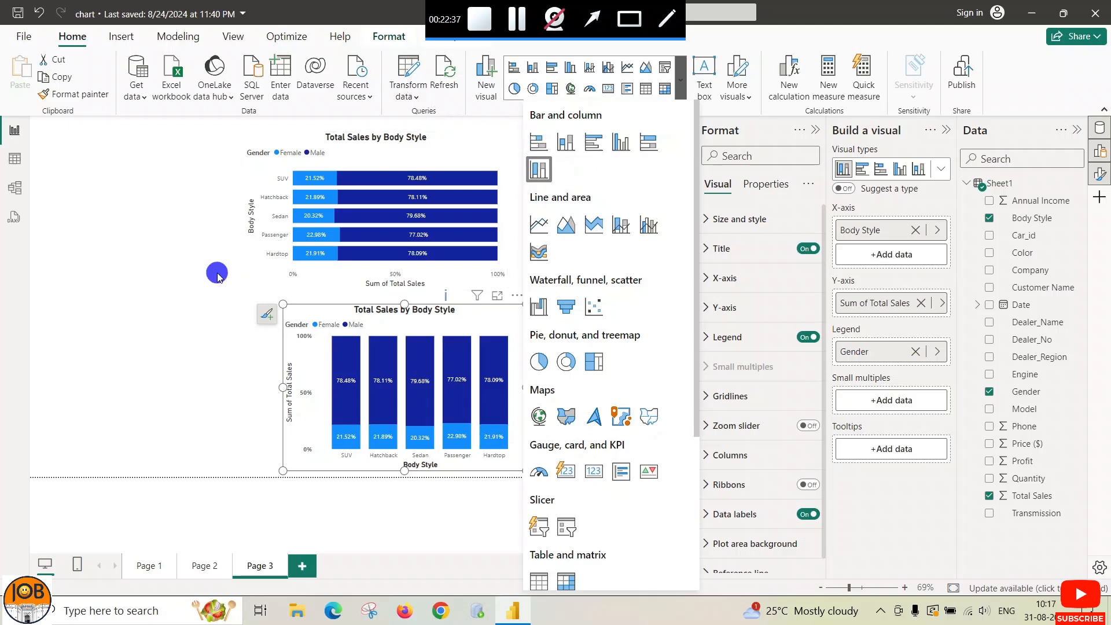
pyautogui.click(317, 552)
pyautogui.click(300, 566)
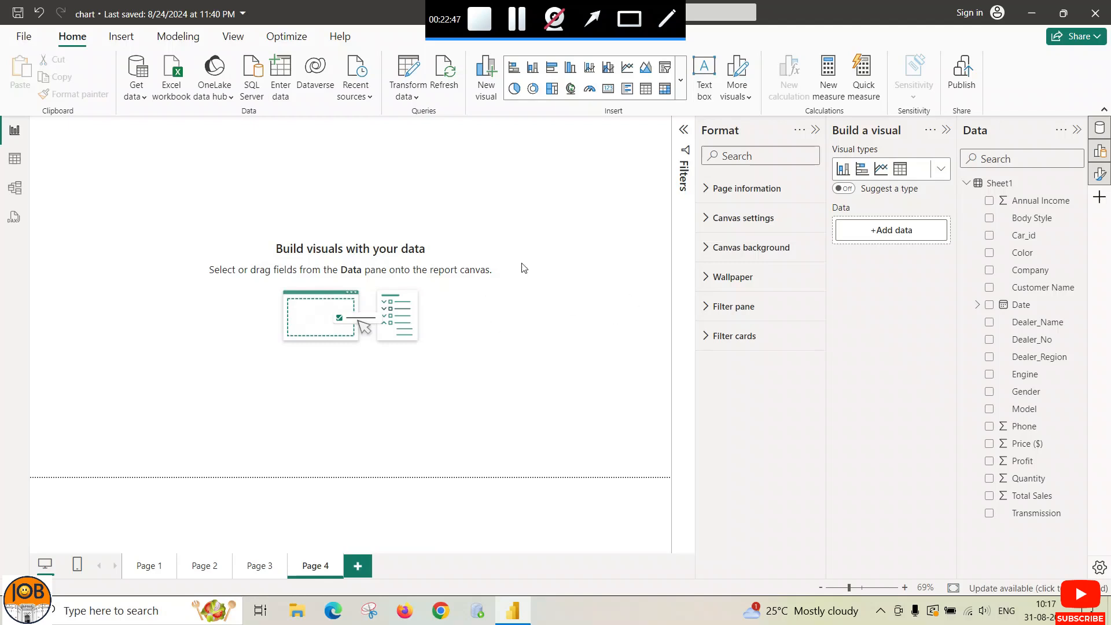
# Step: Insert a stacked bar chart of Total Sales by Dealer_Region on Page 4 and widen it
pyautogui.click(680, 80)
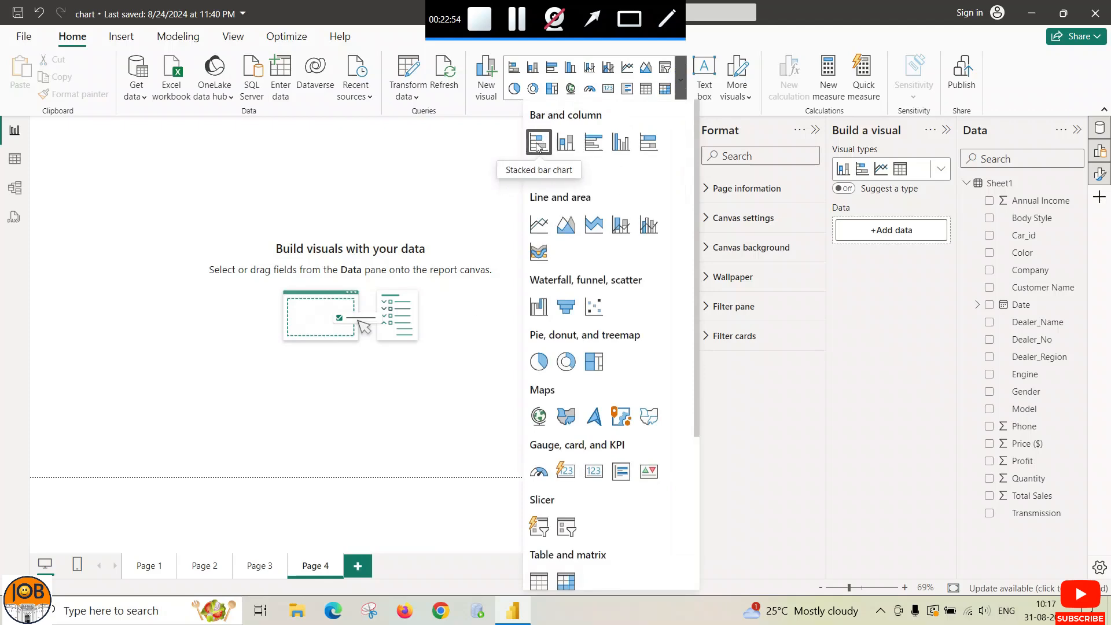
pyautogui.click(536, 144)
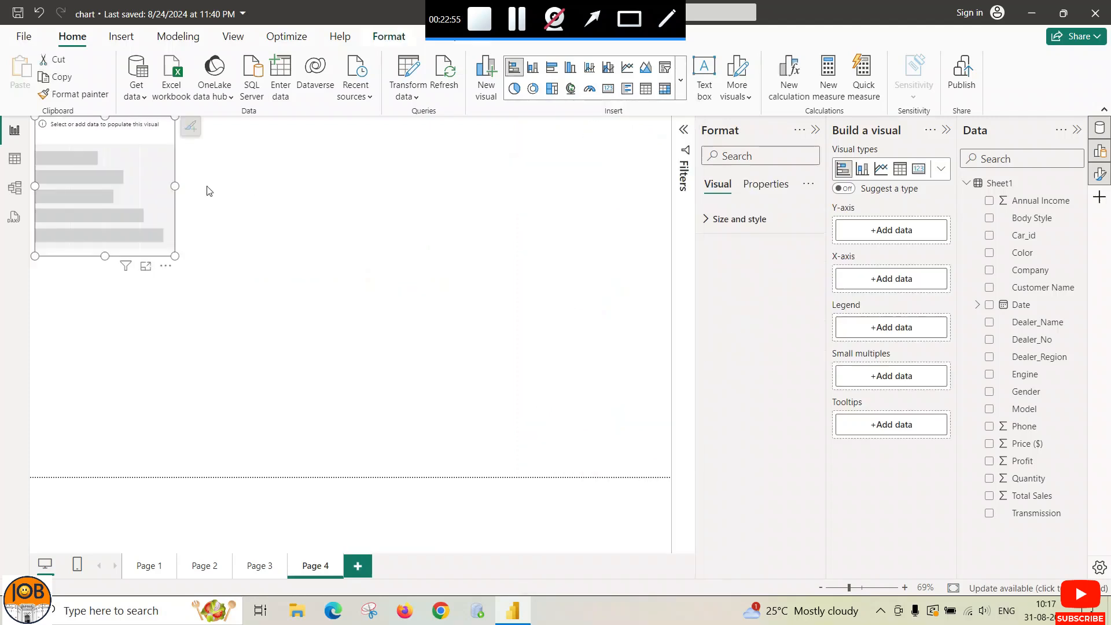
pyautogui.moveTo(160, 132); pyautogui.dragTo(199, 146)
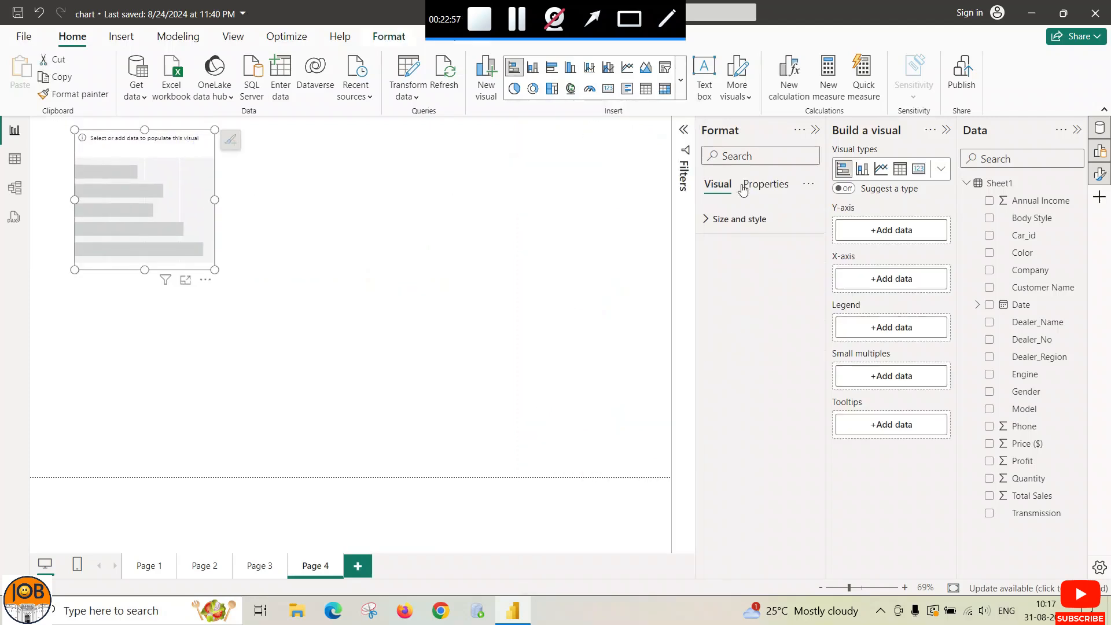
pyautogui.click(890, 233)
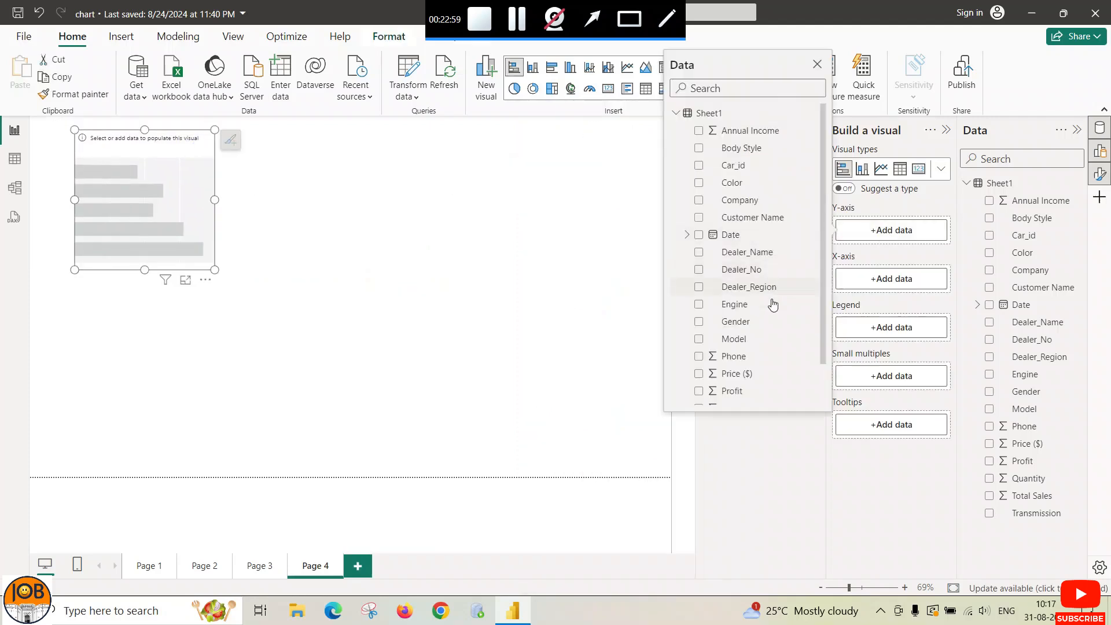
pyautogui.click(699, 287)
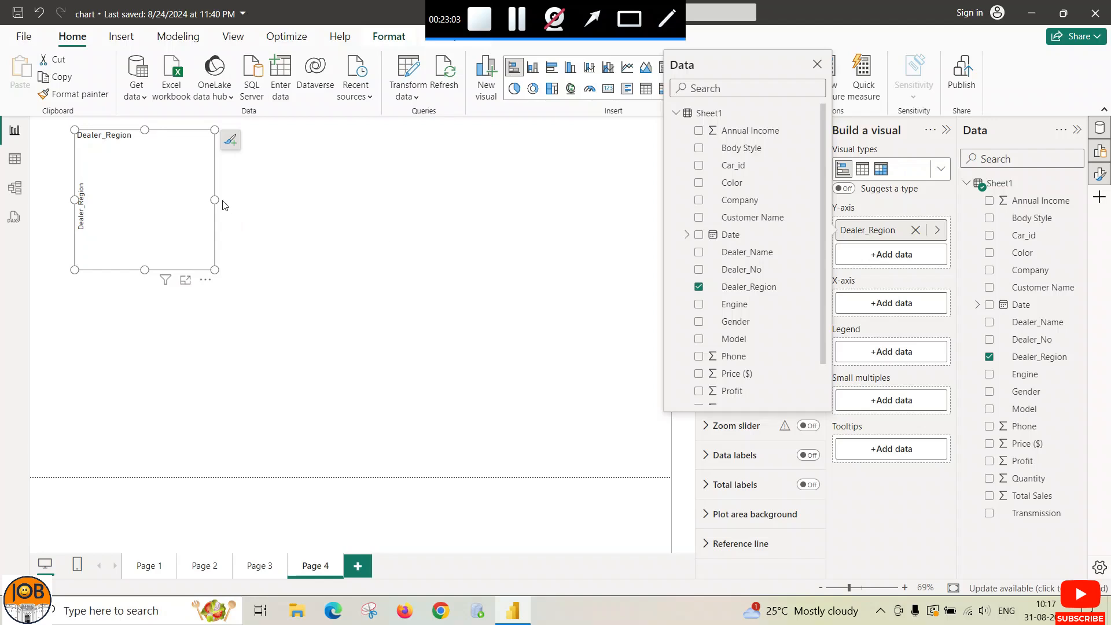
pyautogui.click(884, 307)
pyautogui.scroll(-3, 759, 375)
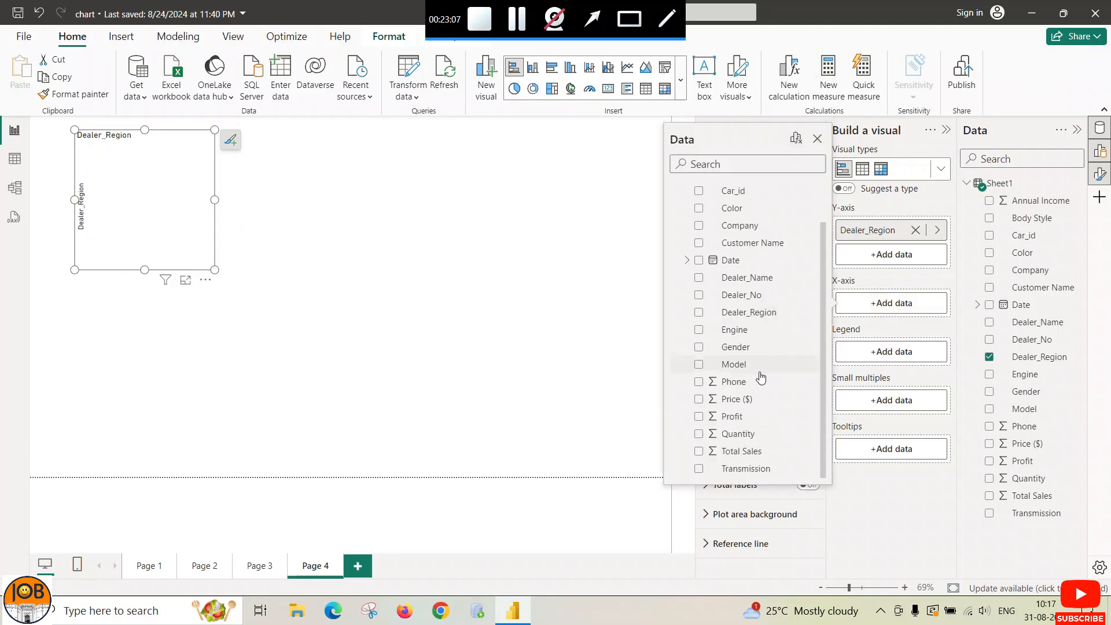
pyautogui.click(743, 451)
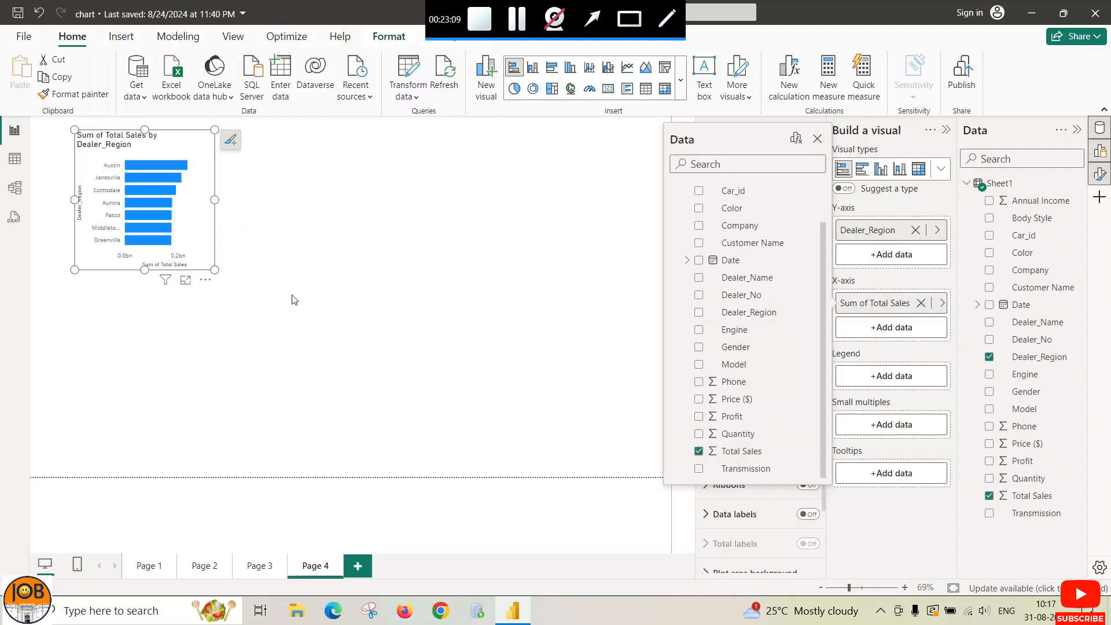
pyautogui.moveTo(216, 198)
pyautogui.mouseDown()
pyautogui.moveTo(323, 199)
pyautogui.moveTo(305, 204)
pyautogui.mouseUp()
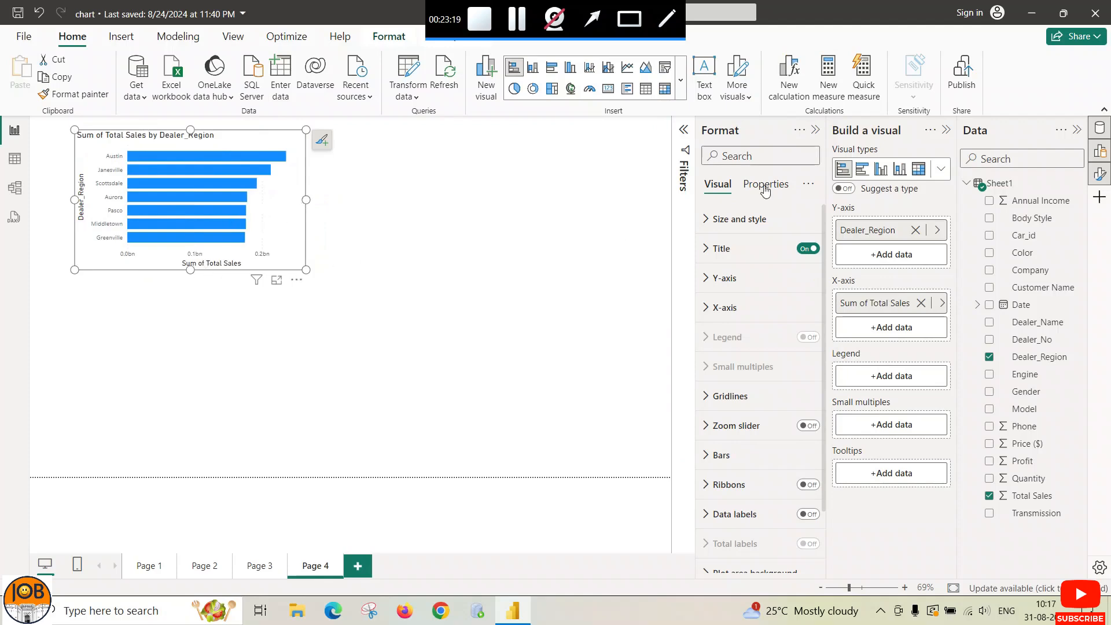
pyautogui.click(680, 81)
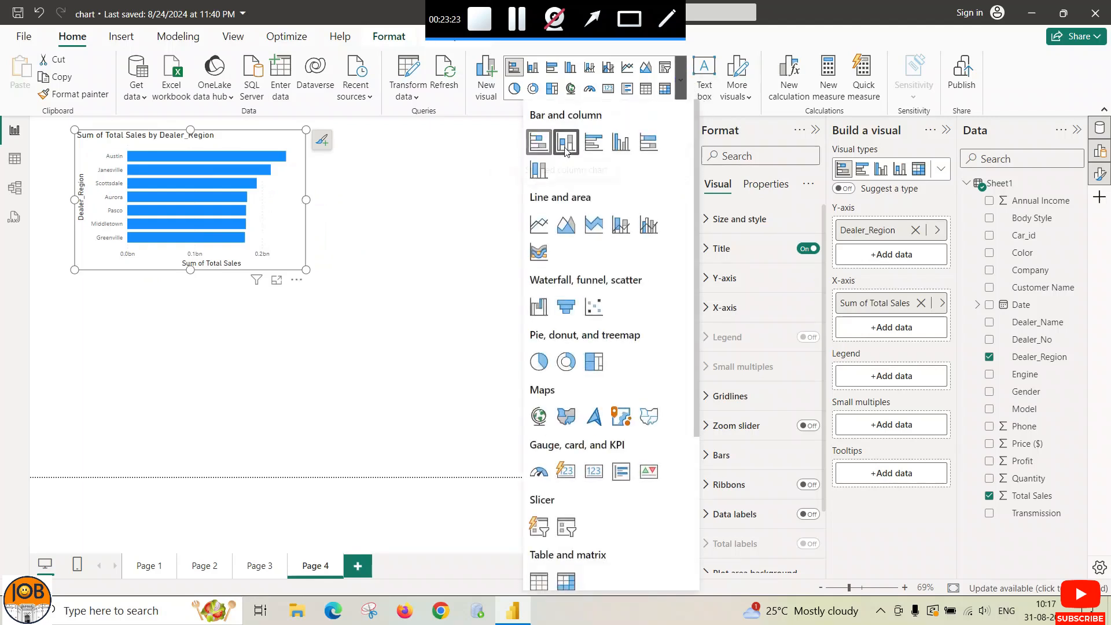
# Step: Place a stacked column chart beside the bar chart, plotting Total Sales by Dealer_Region
pyautogui.click(379, 182)
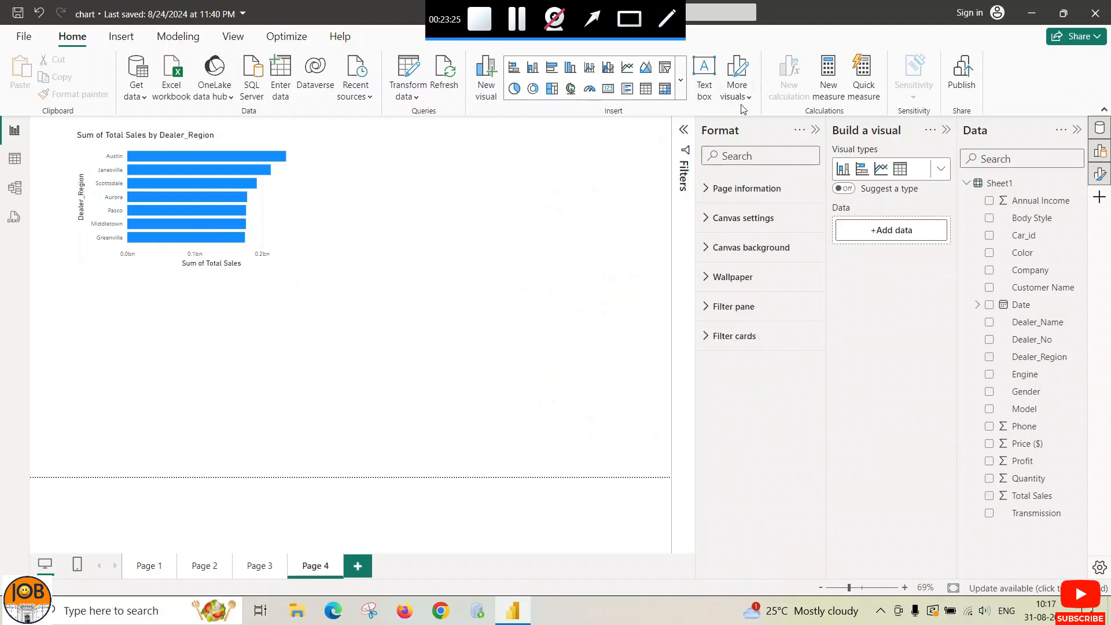
pyautogui.click(681, 81)
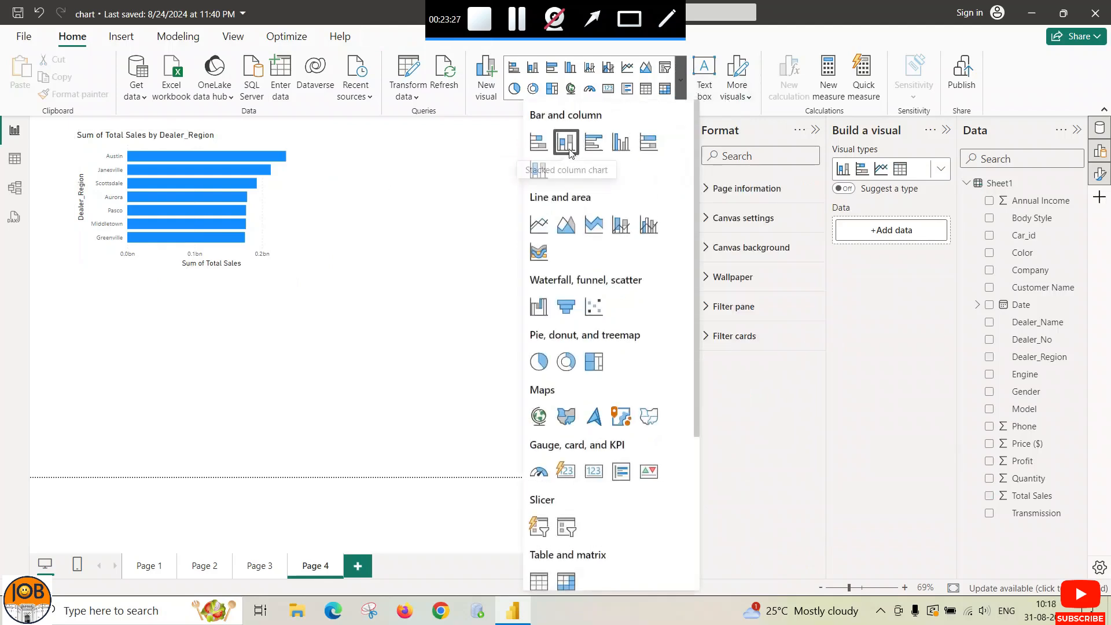
pyautogui.click(571, 151)
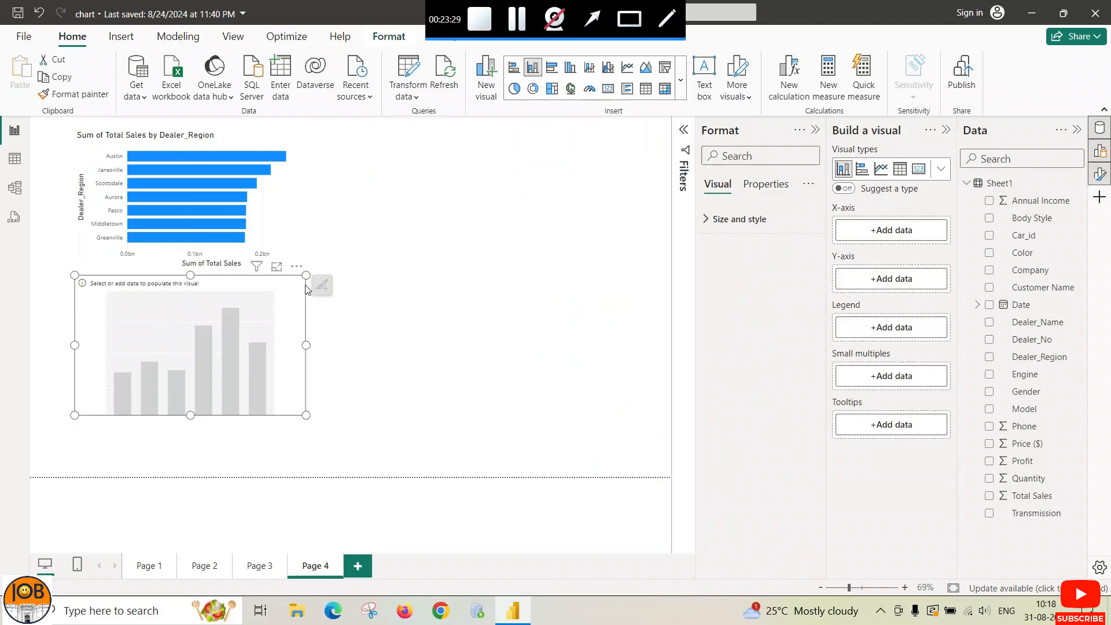
pyautogui.moveTo(265, 294); pyautogui.dragTo(510, 157)
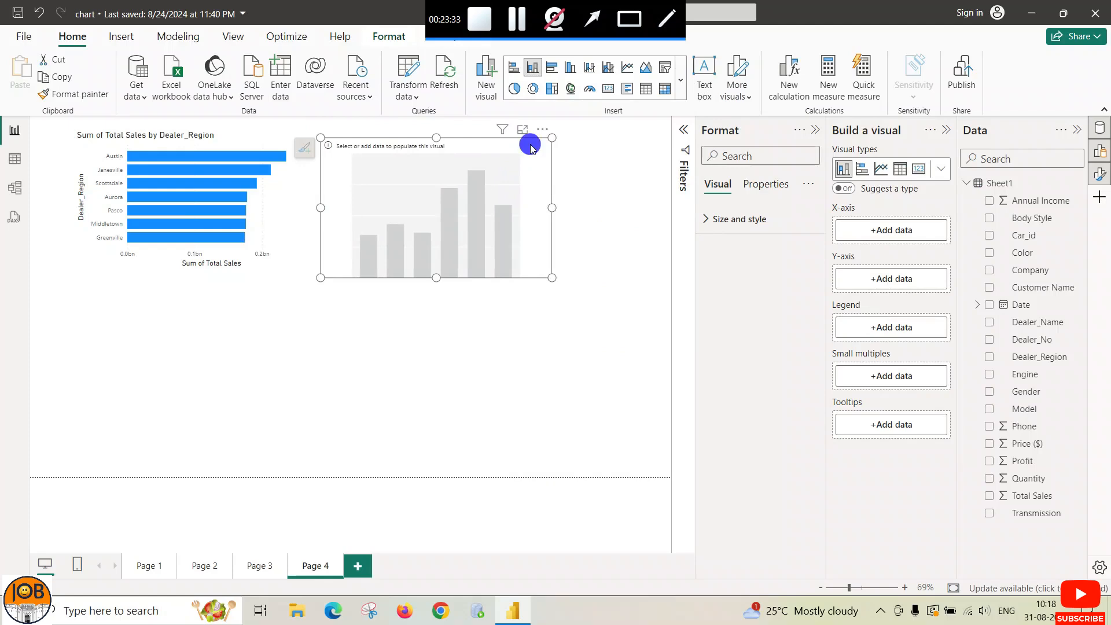
pyautogui.moveTo(526, 141); pyautogui.dragTo(531, 139)
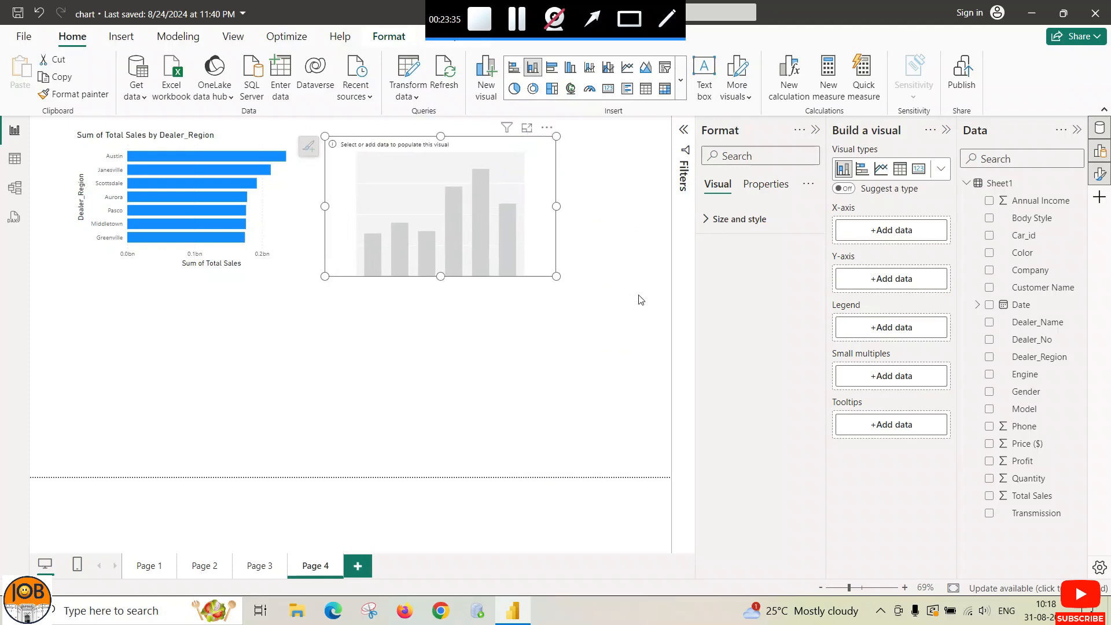
pyautogui.click(875, 244)
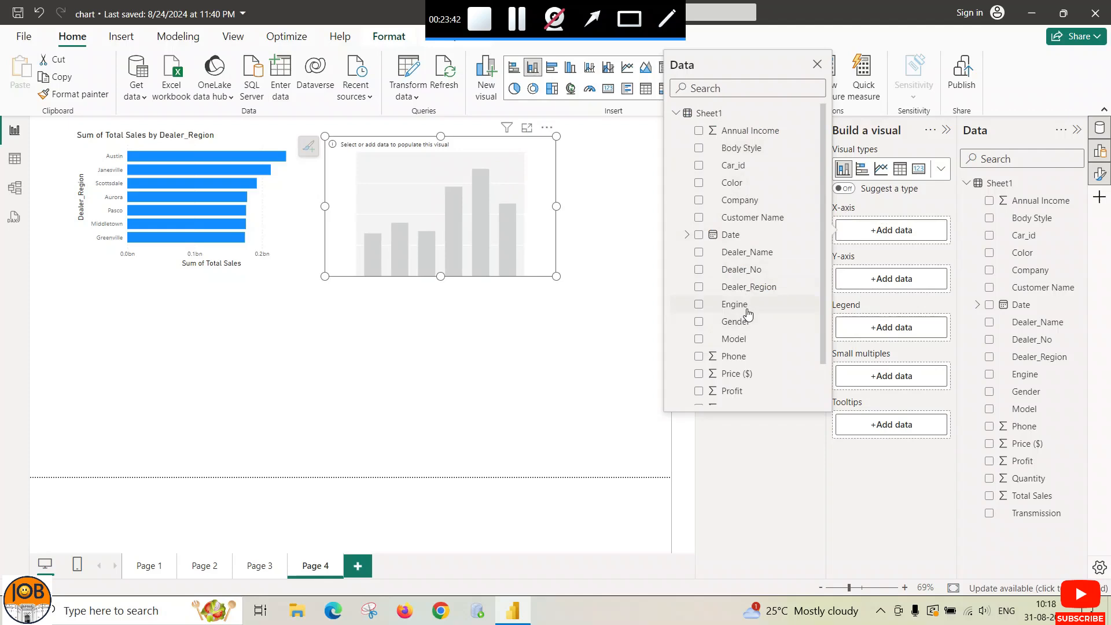
pyautogui.click(762, 289)
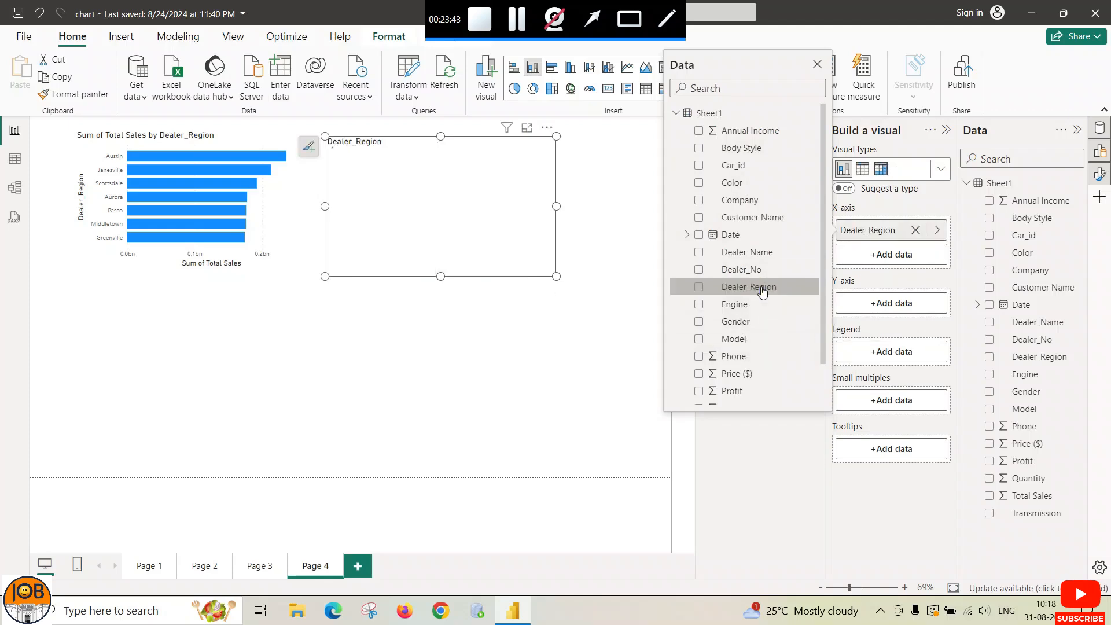
pyautogui.click(888, 304)
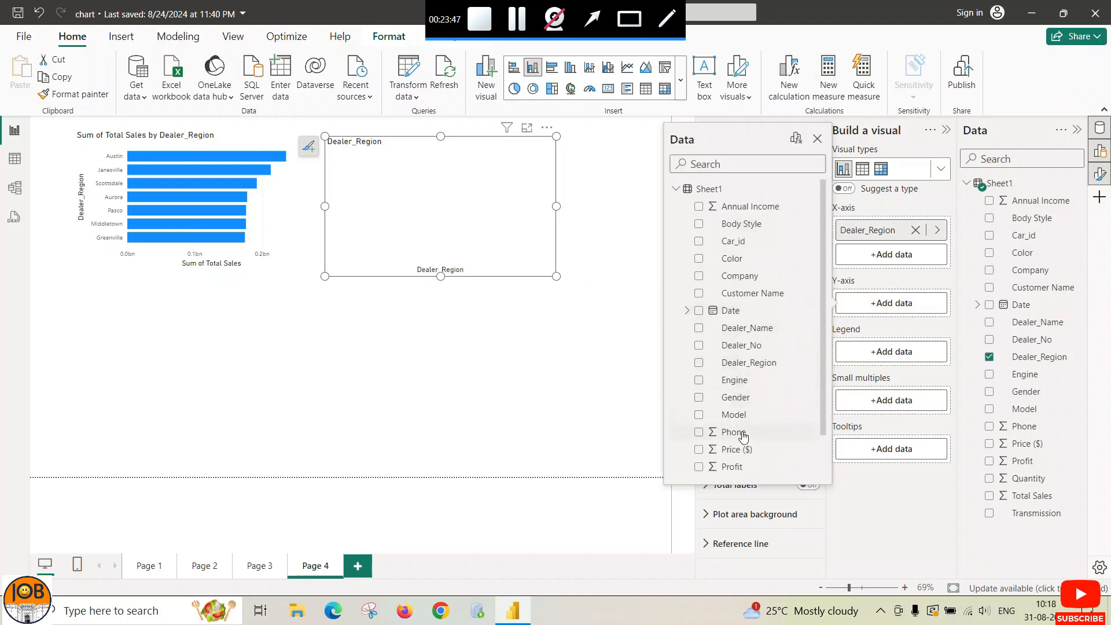
pyautogui.scroll(-1, 743, 436)
pyautogui.click(731, 451)
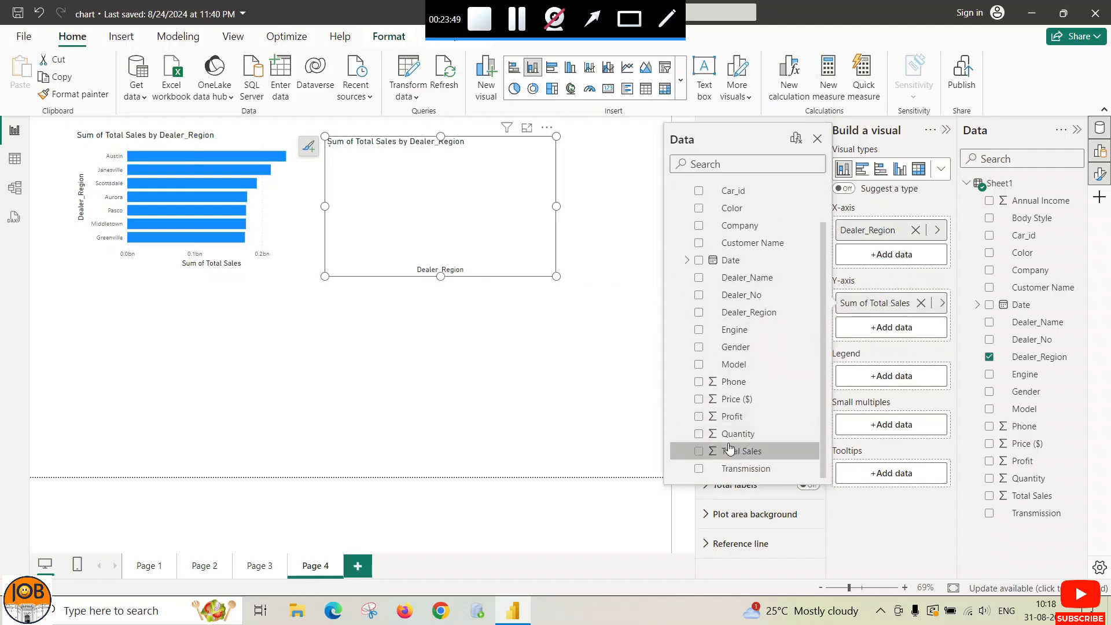
pyautogui.click(277, 318)
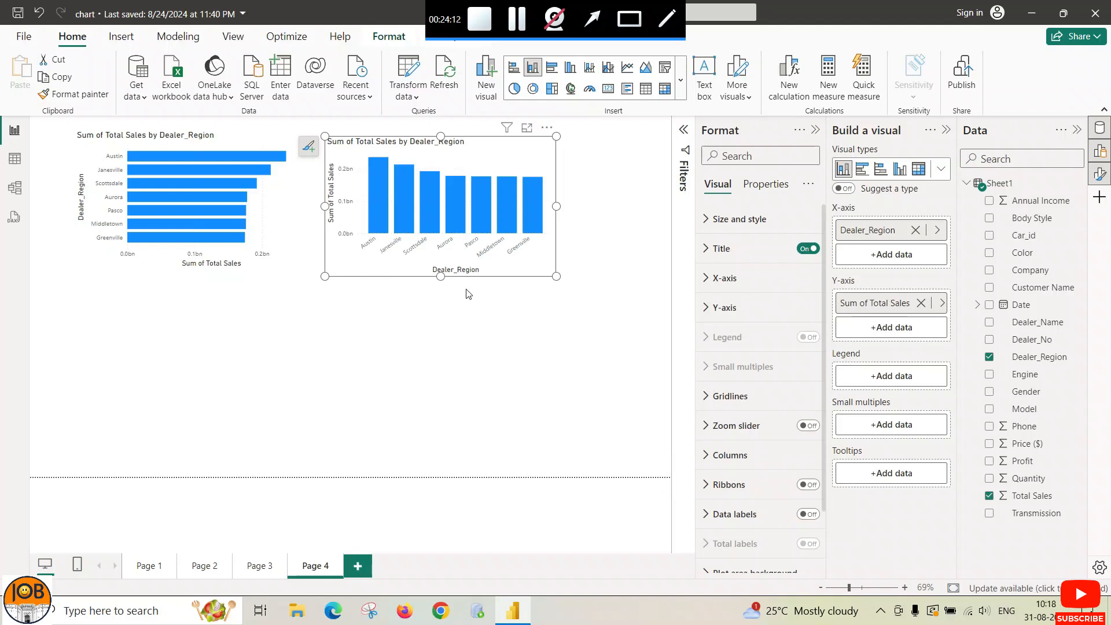
pyautogui.moveTo(541, 233)
pyautogui.click(517, 23)
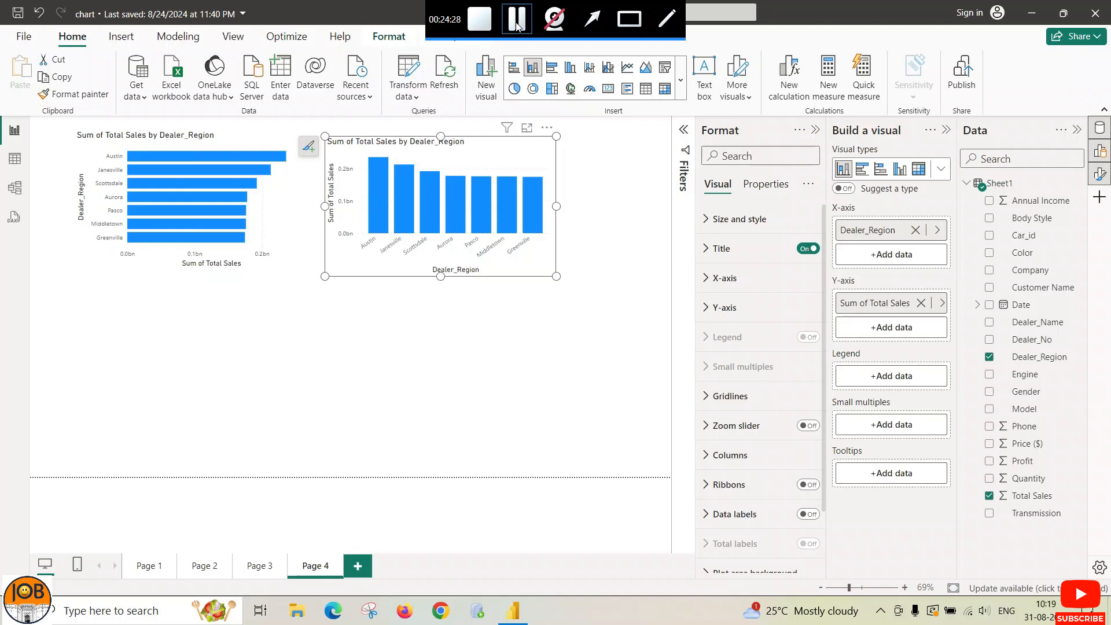
pyautogui.click(270, 206)
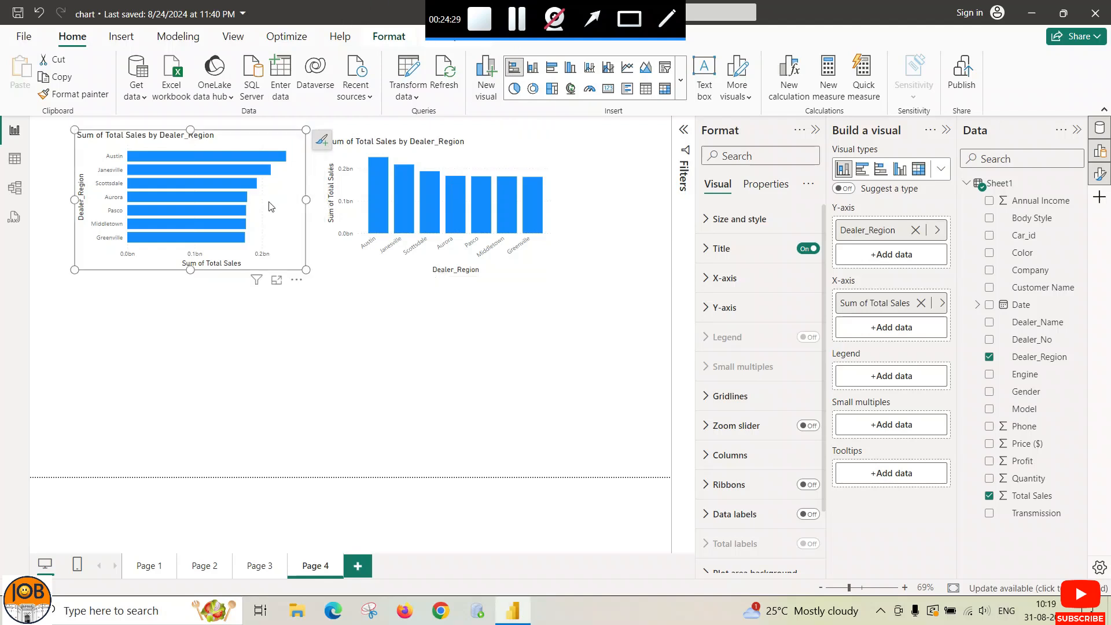
pyautogui.click(90, 392)
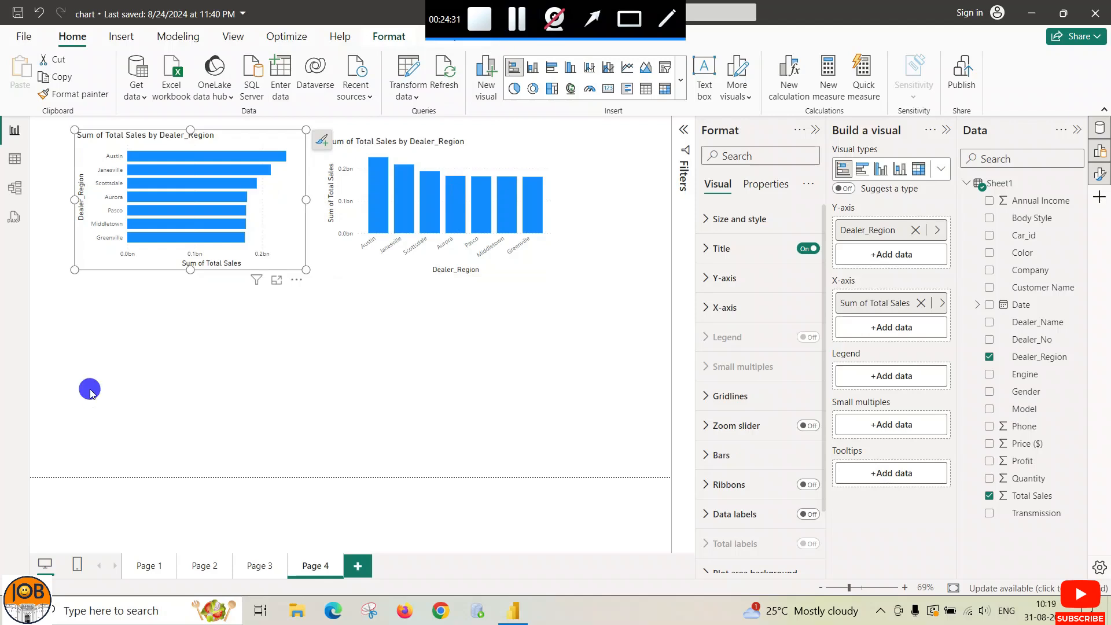
pyautogui.moveTo(90, 392); pyautogui.dragTo(114, 246)
# Step: Browse Pages 3, 2 and 1, selecting the lower Body Style chart, and finish on Page 2
pyautogui.click(255, 563)
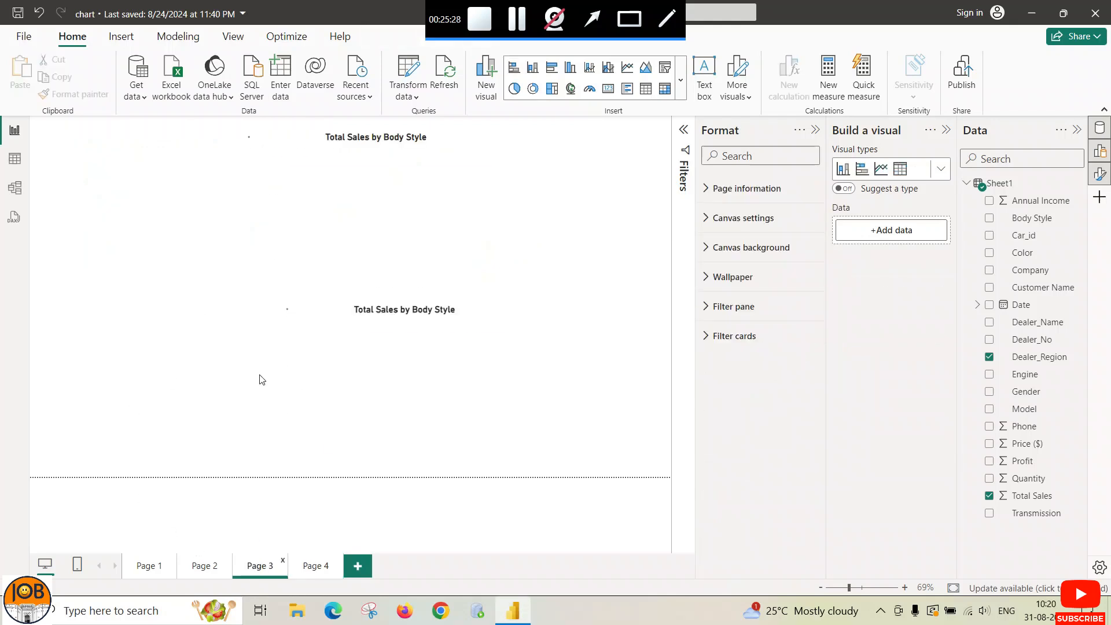
pyautogui.click(200, 561)
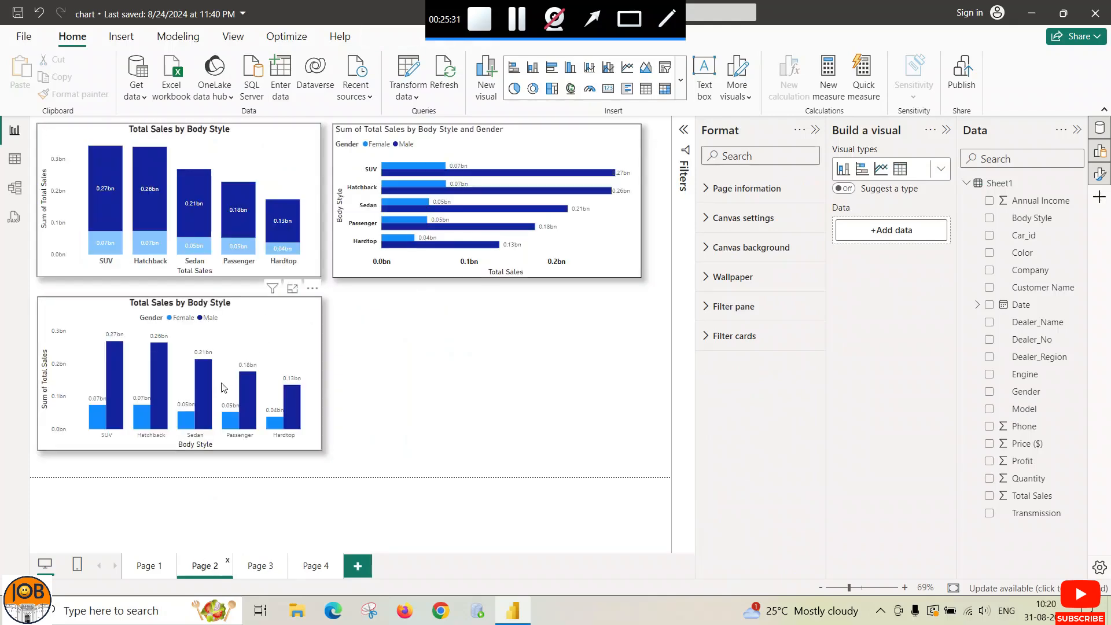
pyautogui.click(274, 346)
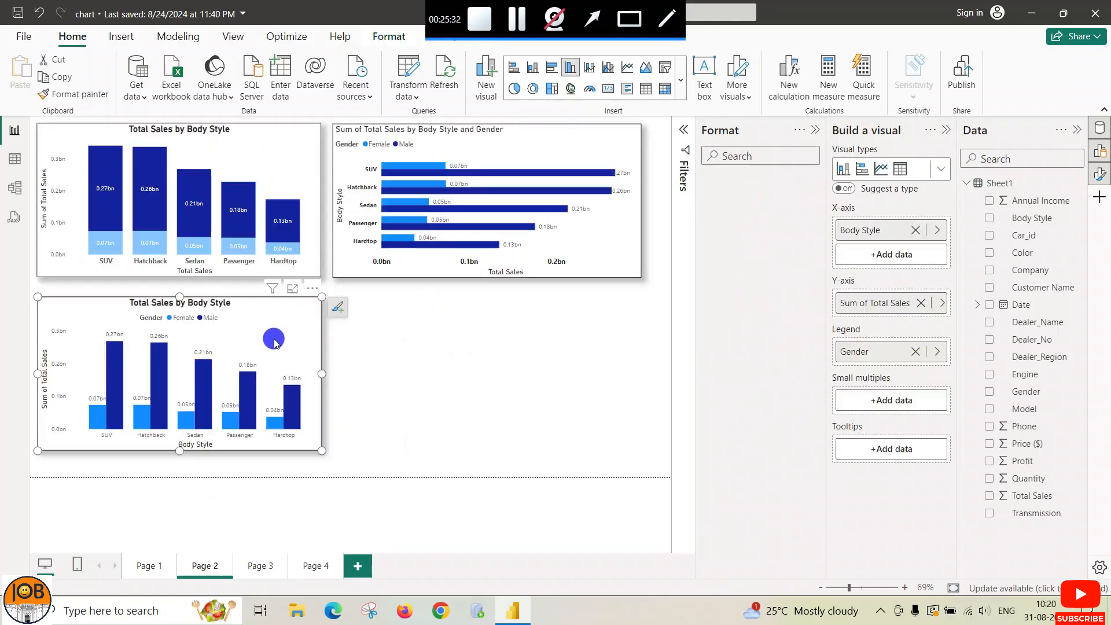
pyautogui.click(589, 22)
pyautogui.moveTo(491, 302); pyautogui.dragTo(323, 360)
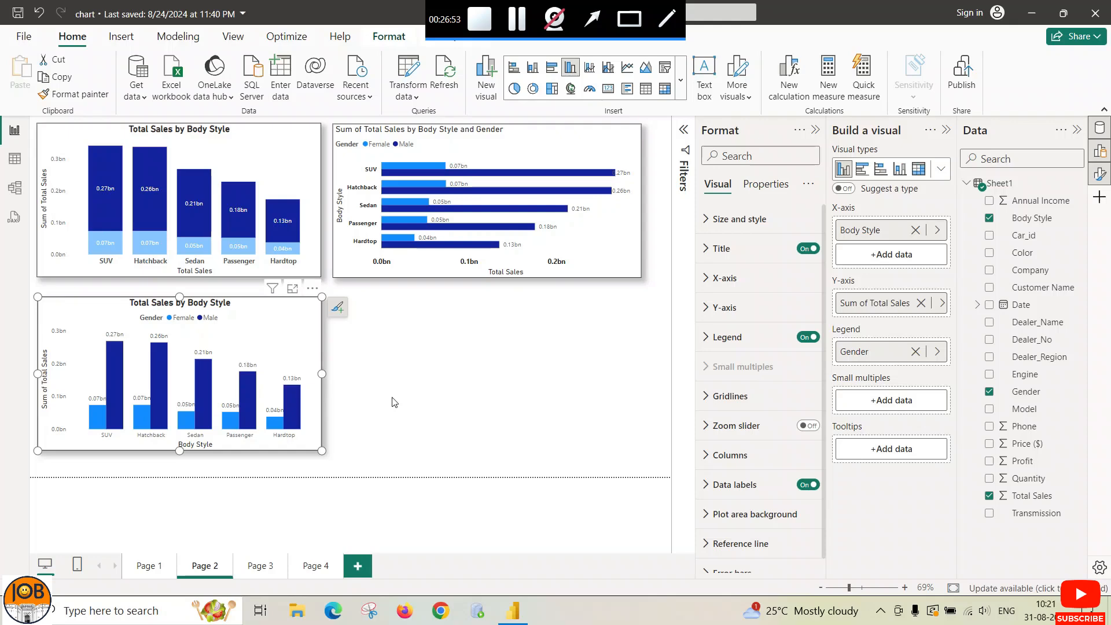
pyautogui.click(144, 569)
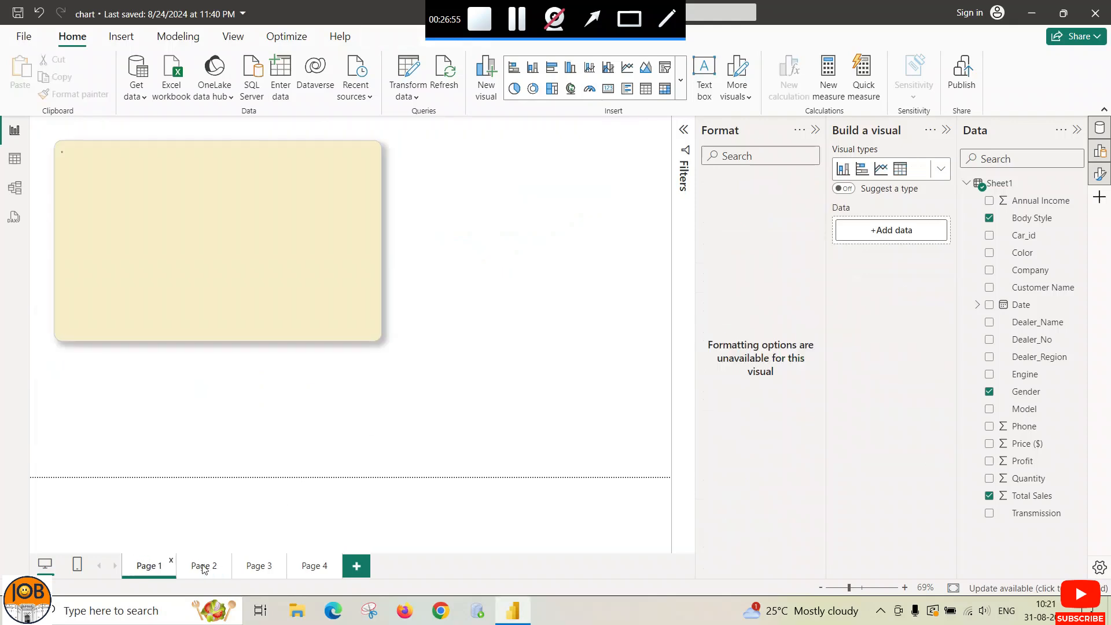
pyautogui.click(204, 567)
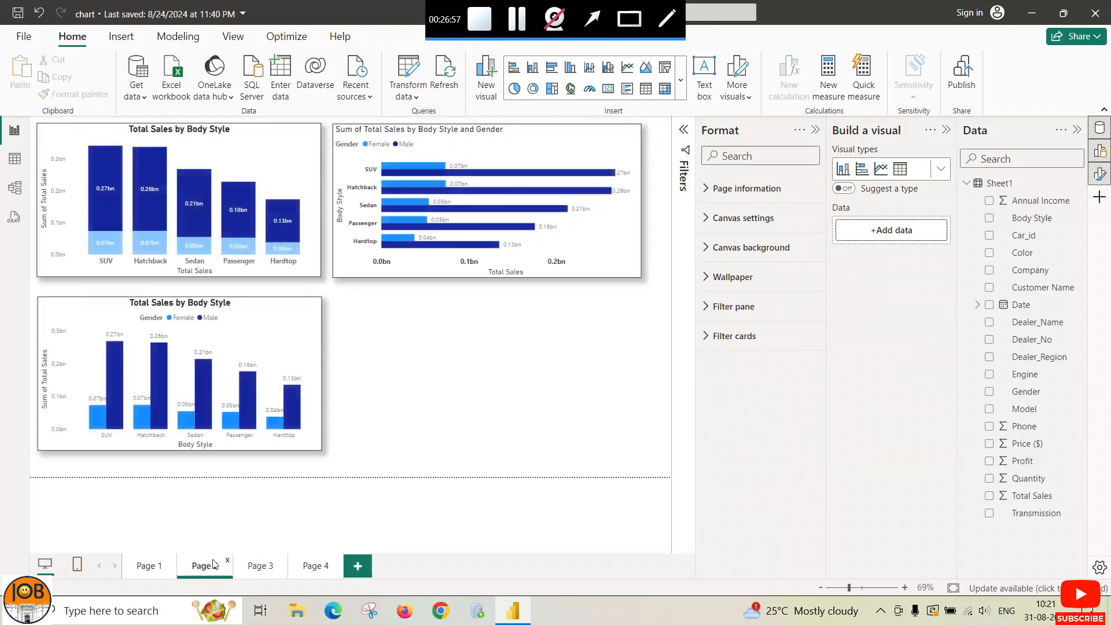